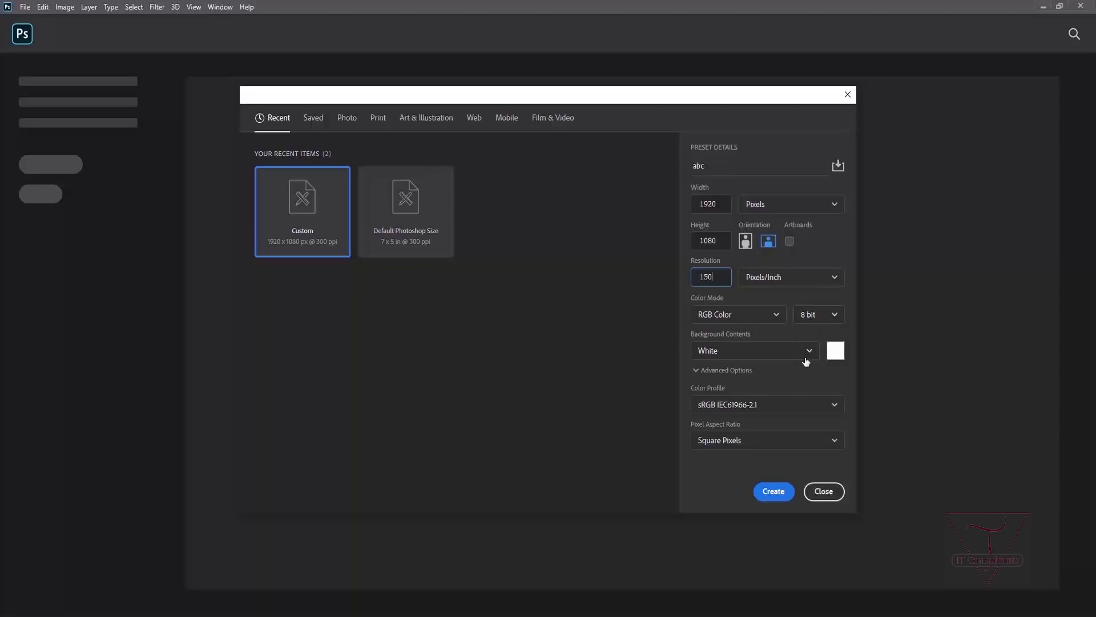
# Step: Create the landscape document abc at 1920 × 1080 pixels and 150 pixels/inch with a white background
pyautogui.click(802, 355)
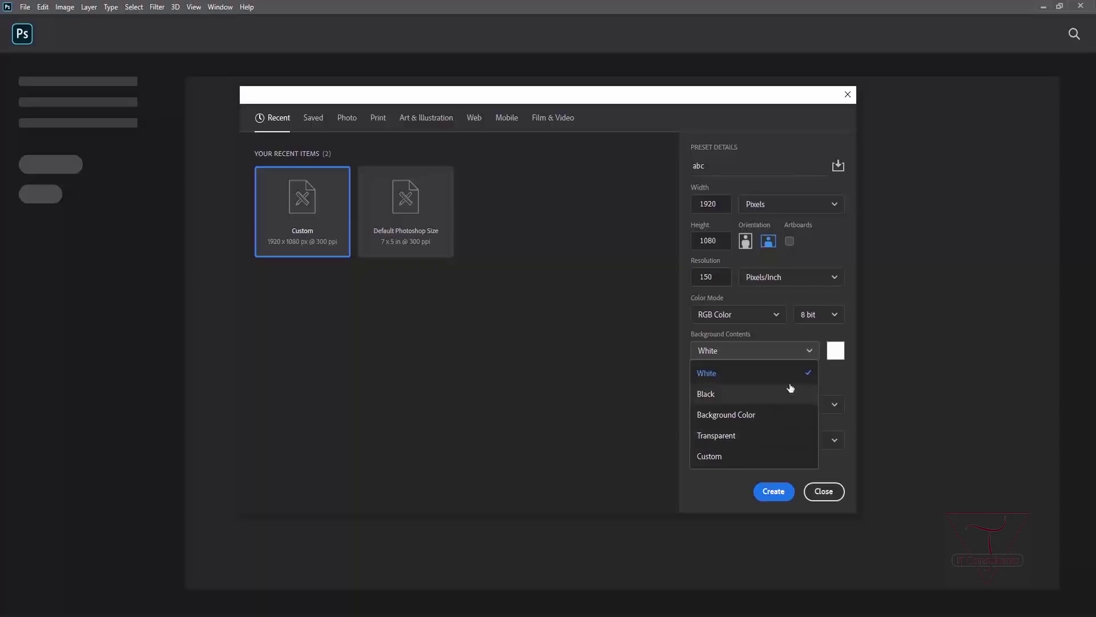
pyautogui.click(811, 351)
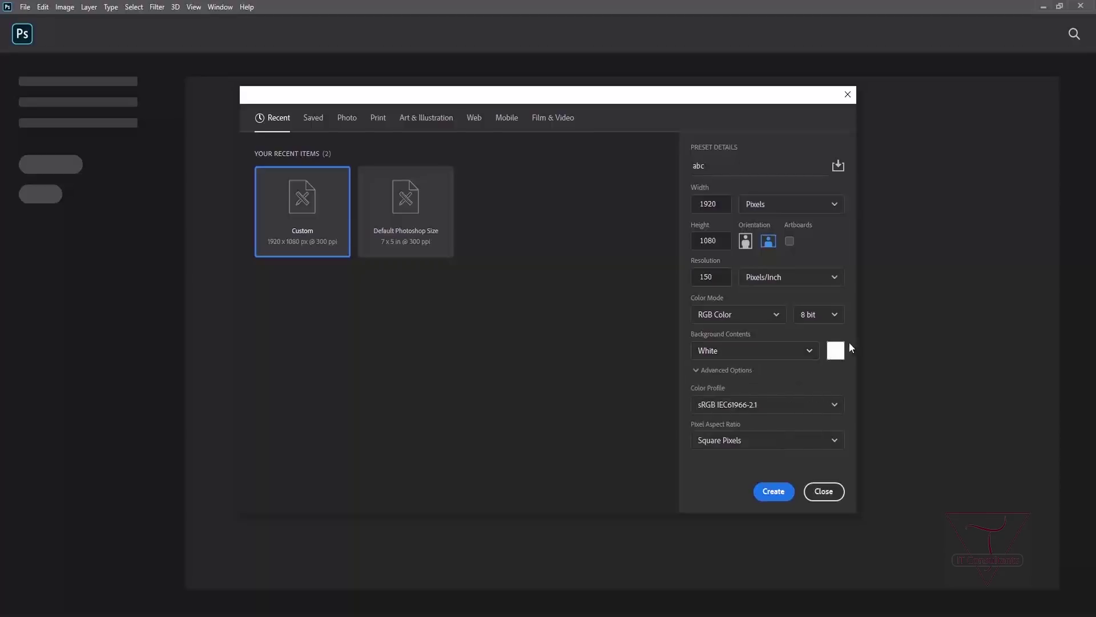
pyautogui.click(745, 241)
pyautogui.click(767, 243)
pyautogui.click(767, 494)
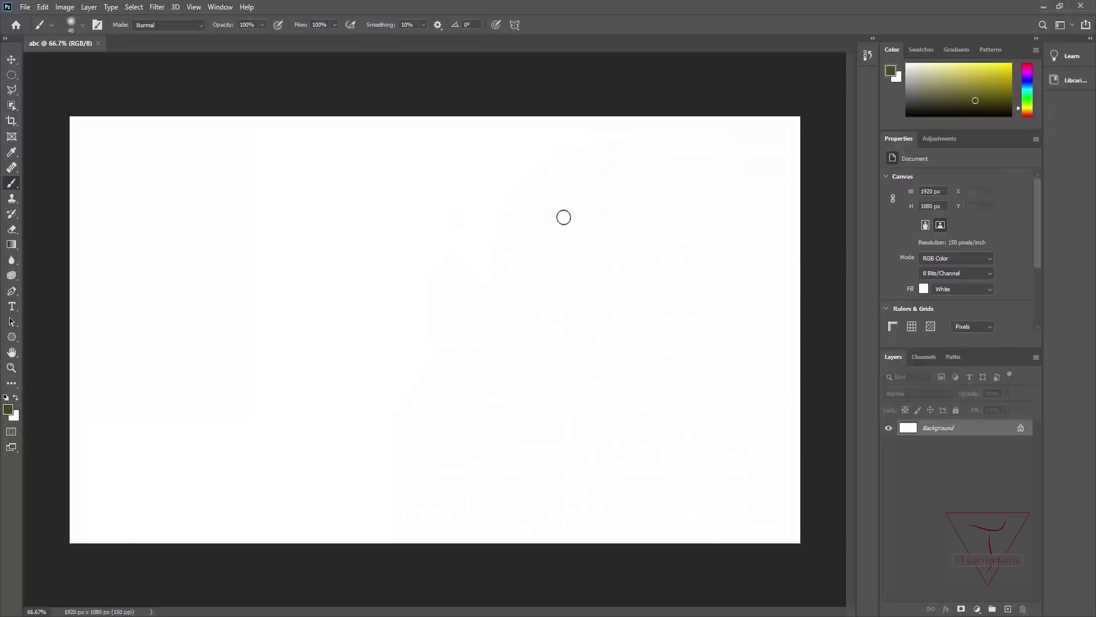
pyautogui.click(13, 59)
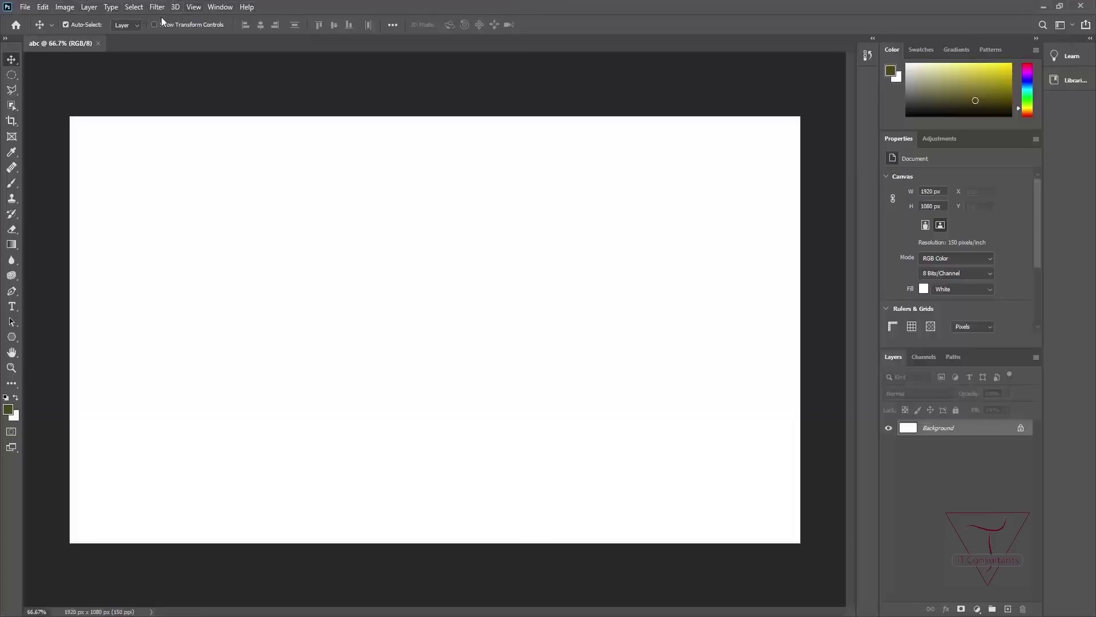
pyautogui.click(25, 7)
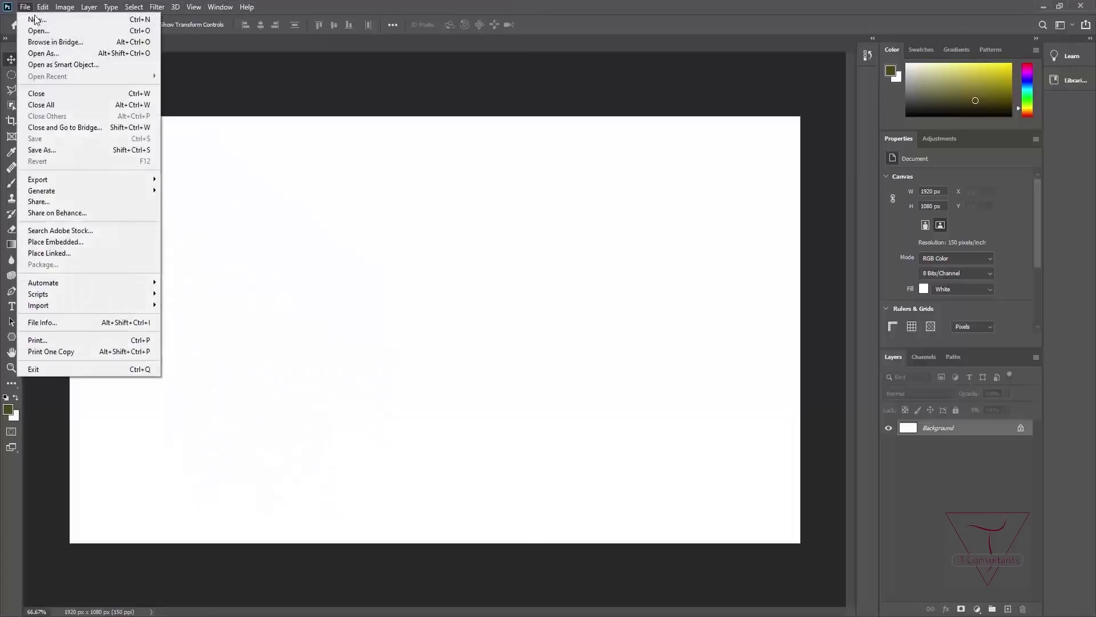
pyautogui.moveTo(124, 180)
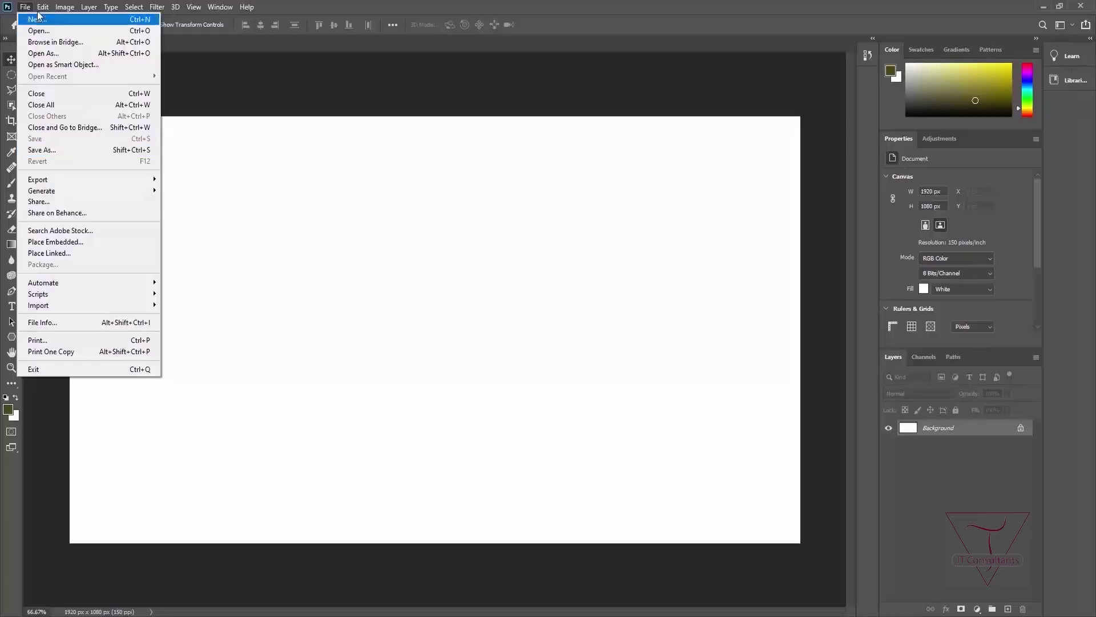
pyautogui.moveTo(43, 10)
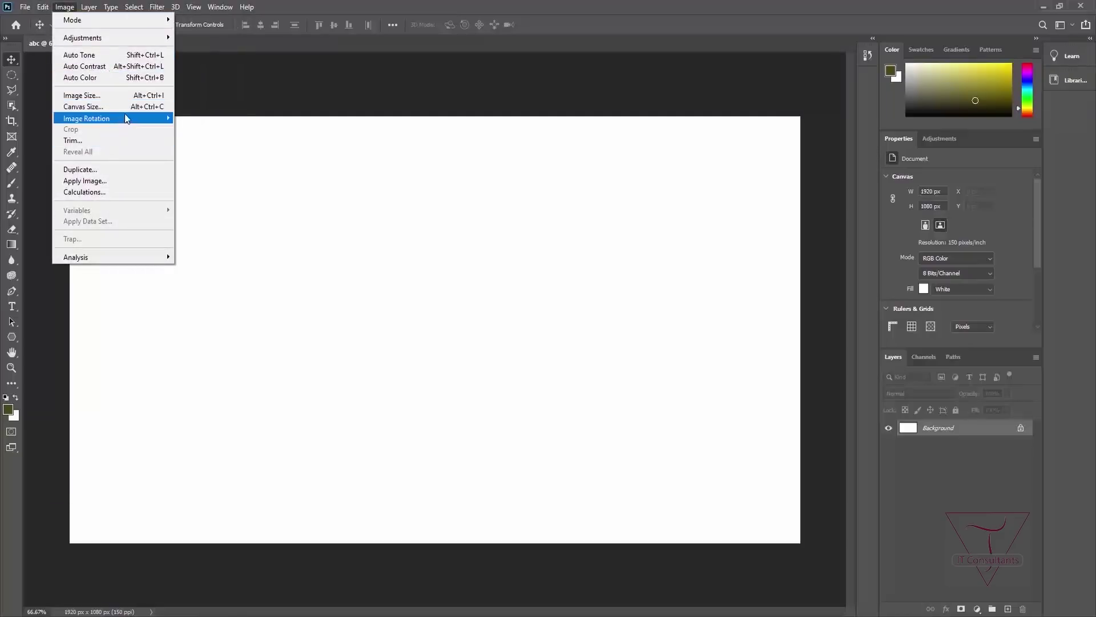
# Step: Reduce the canvas width to 1500 pixels, accepting the clipping, and undo the resize
pyautogui.click(69, 8)
pyautogui.click(69, 8)
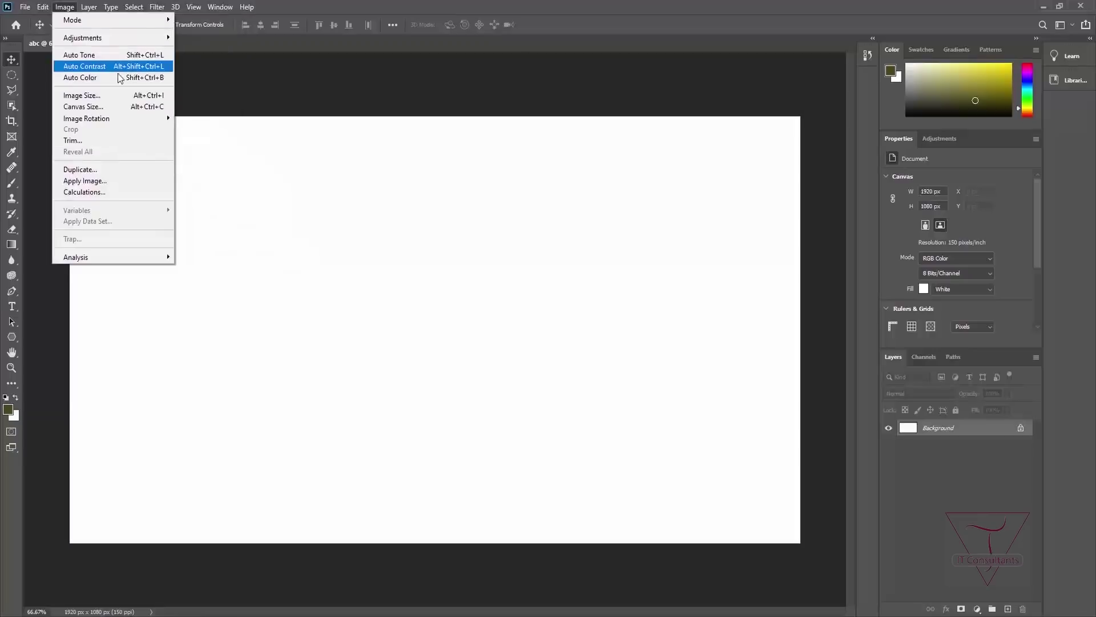
pyautogui.moveTo(158, 23)
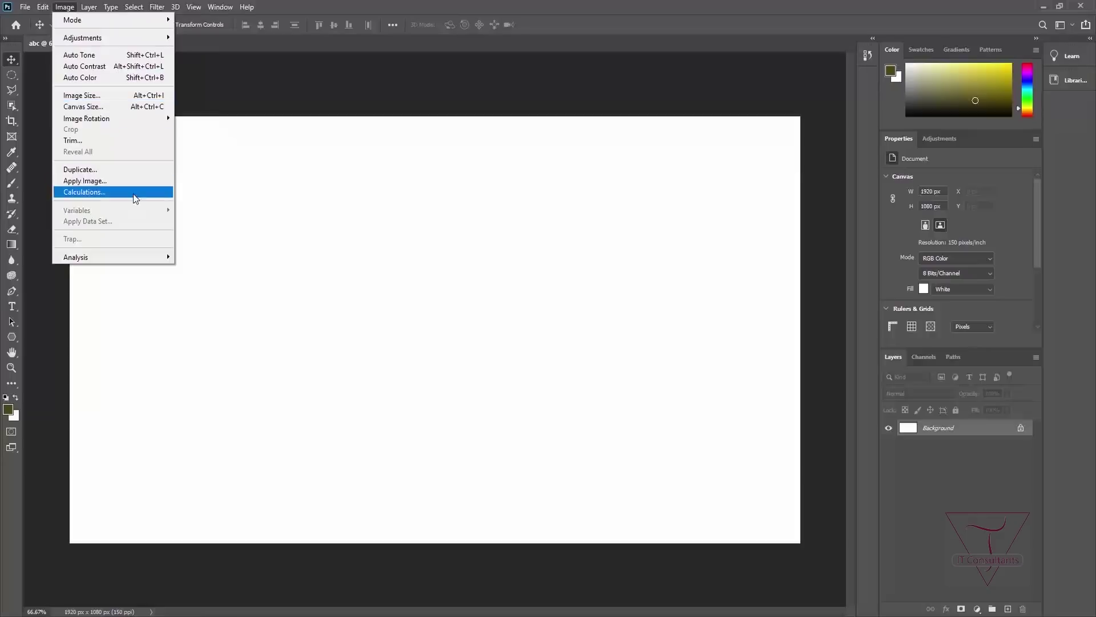
pyautogui.click(110, 108)
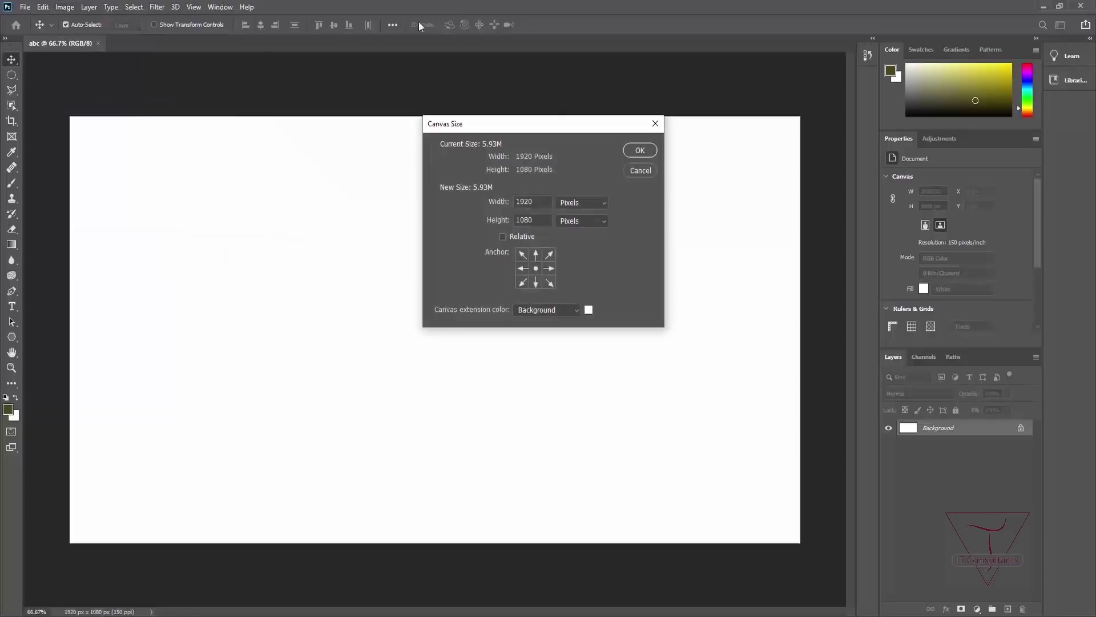
pyautogui.doubleClick(532, 203)
pyautogui.write('1500')
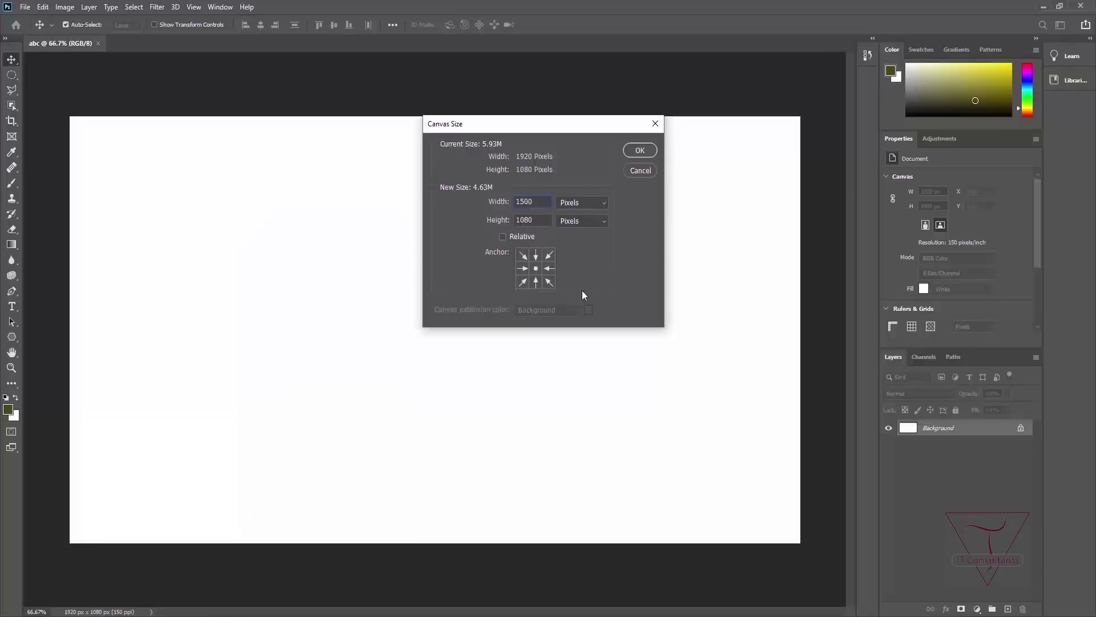
pyautogui.click(638, 153)
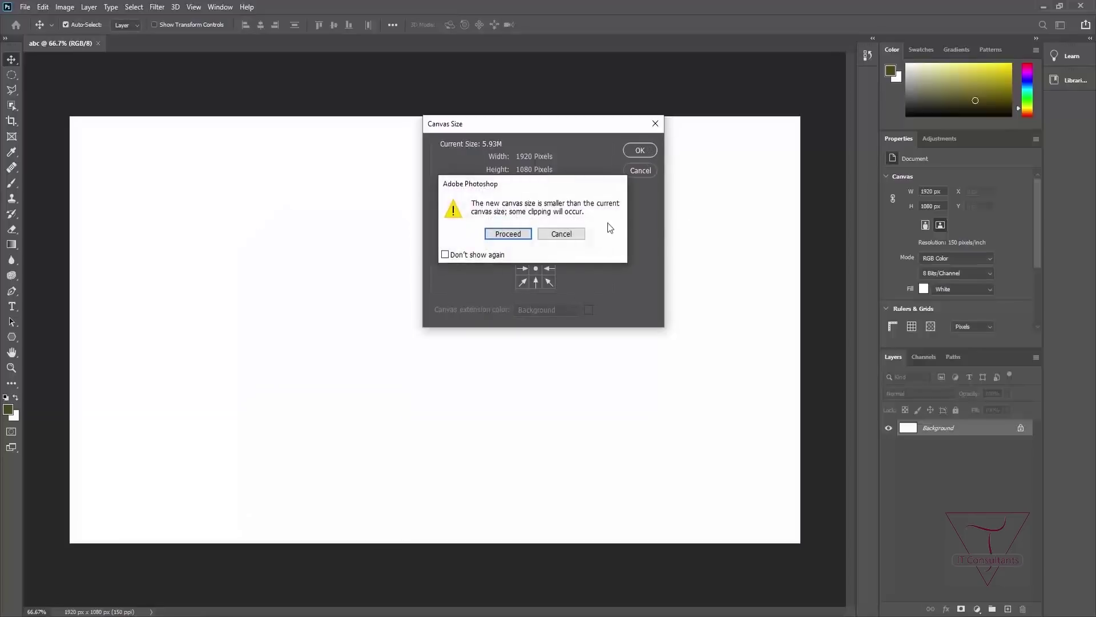
pyautogui.click(518, 234)
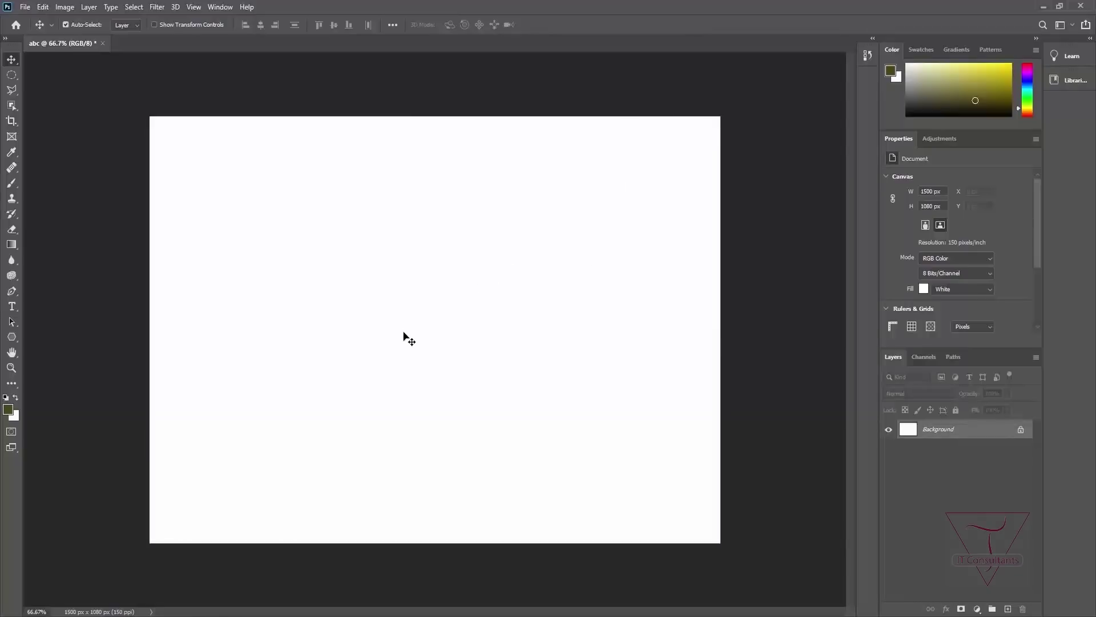
pyautogui.hotkey('ctrl', 'z')
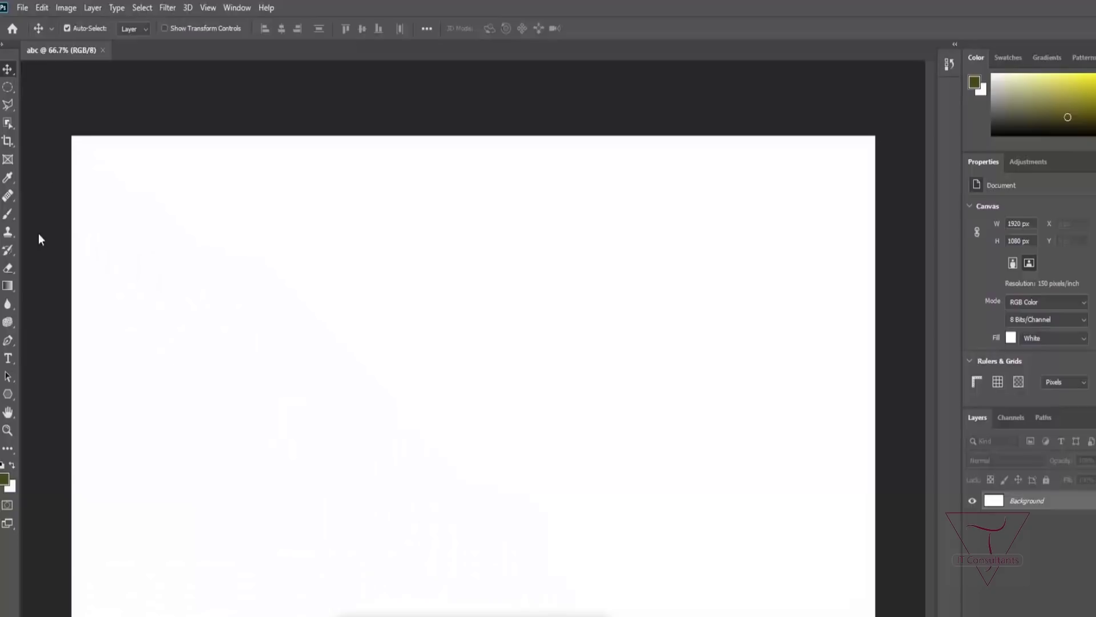
# Step: Look at the options of the Elliptical Marquee, Polygonal Lasso, Crop, Brush and Pen tools in turn
pyautogui.click(13, 87)
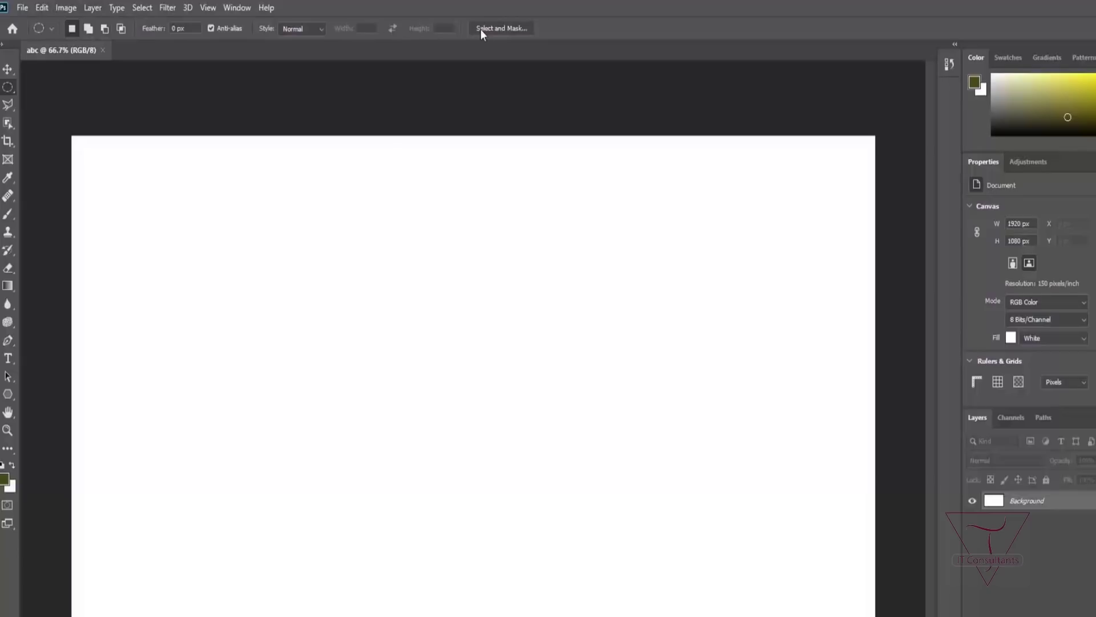
pyautogui.click(12, 104)
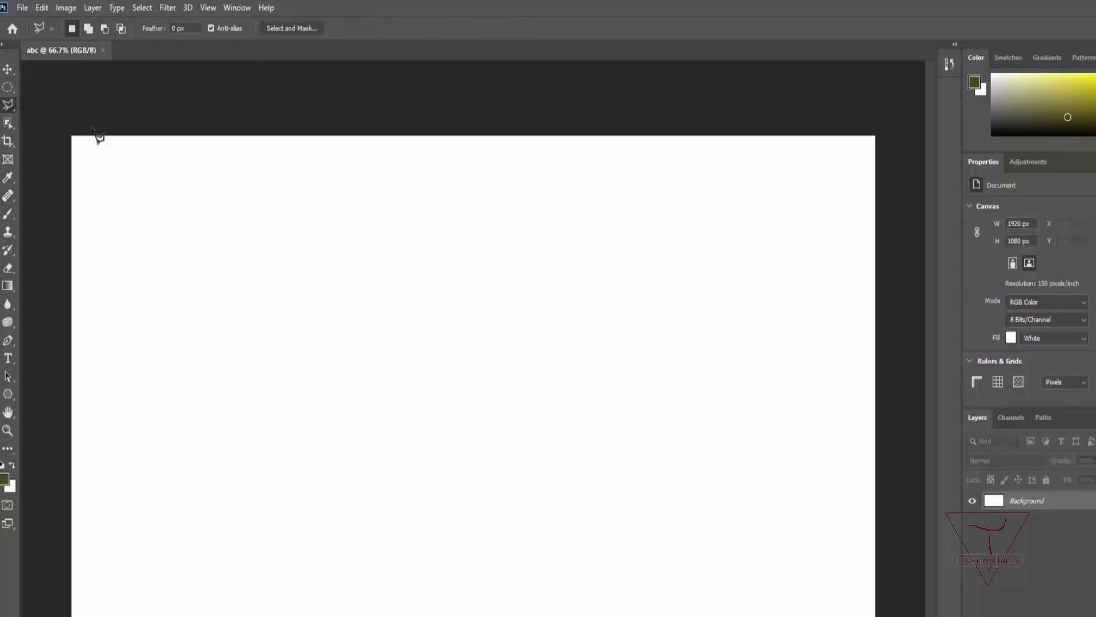
pyautogui.click(9, 141)
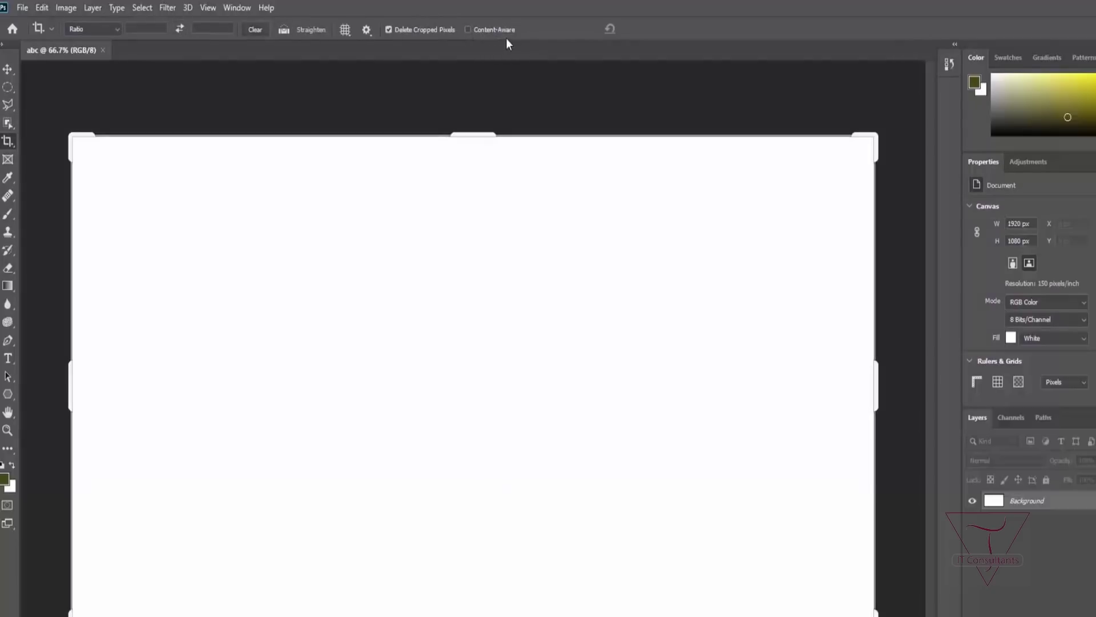
pyautogui.click(12, 214)
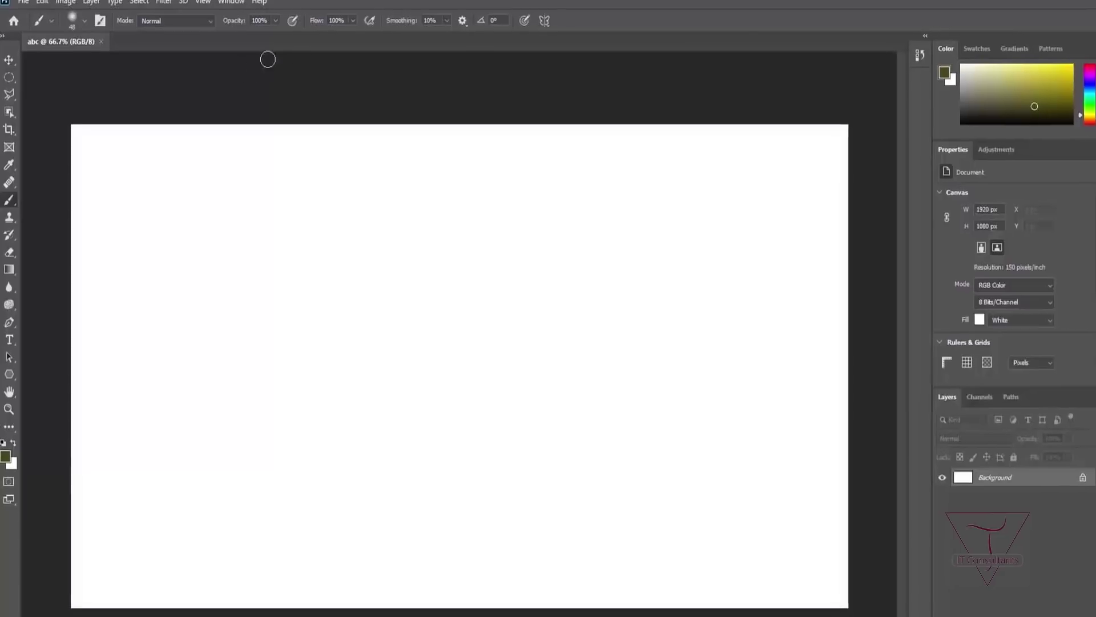
pyautogui.press('p')
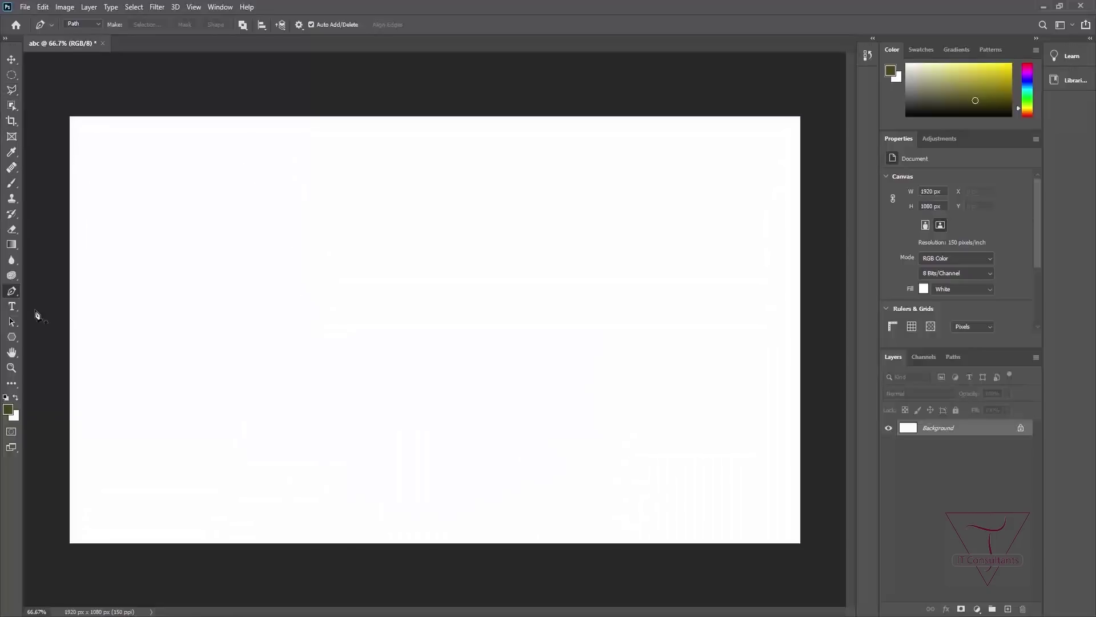
# Step: Draw a rectangle shape about 1726 × 839 px over most of the canvas, keep its olive fill and deselect it
pyautogui.click(13, 336)
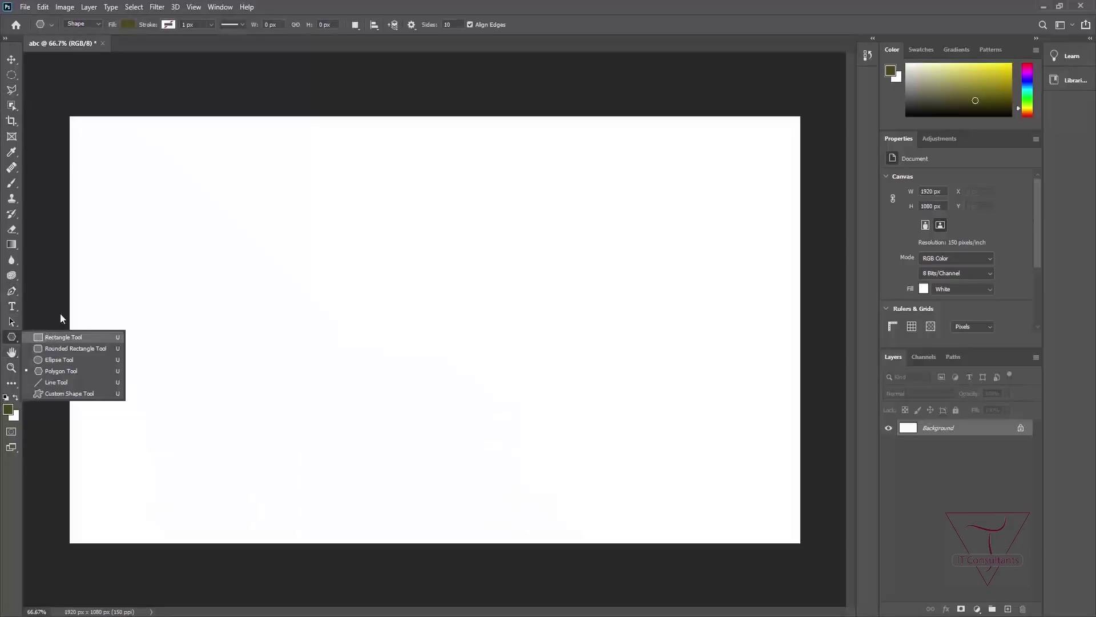
pyautogui.click(60, 337)
pyautogui.moveTo(101, 153); pyautogui.dragTo(758, 485)
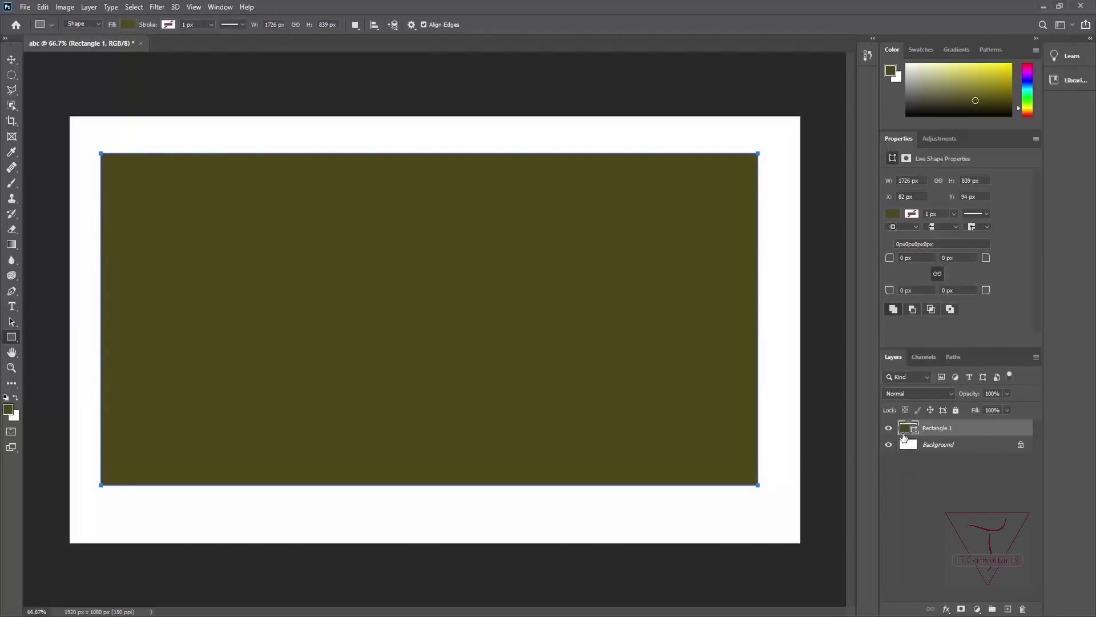
pyautogui.doubleClick(905, 432)
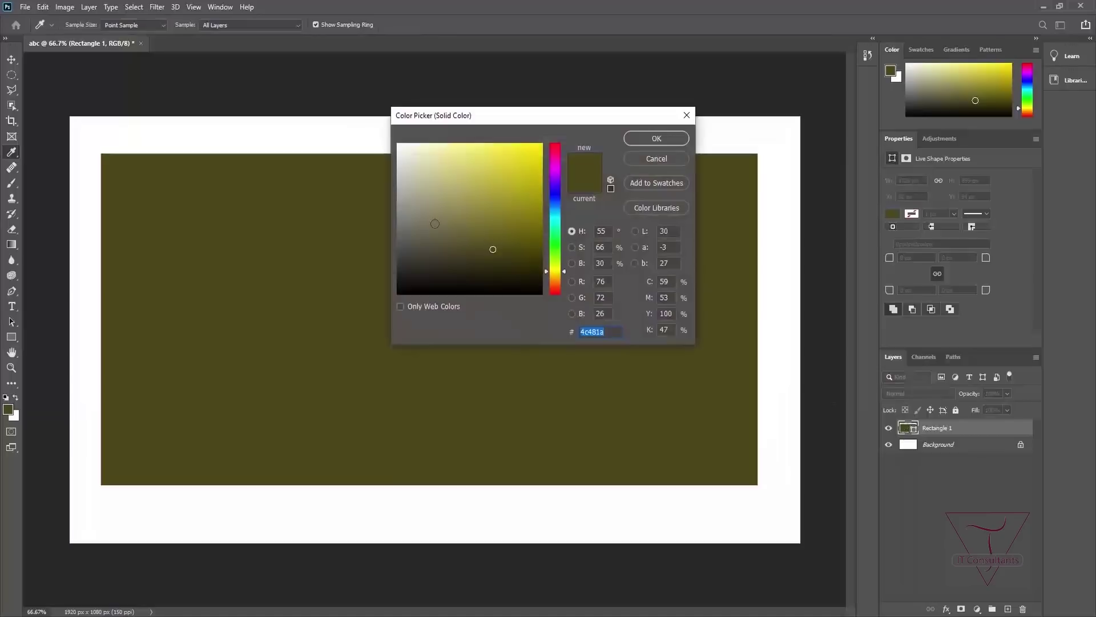
pyautogui.click(646, 161)
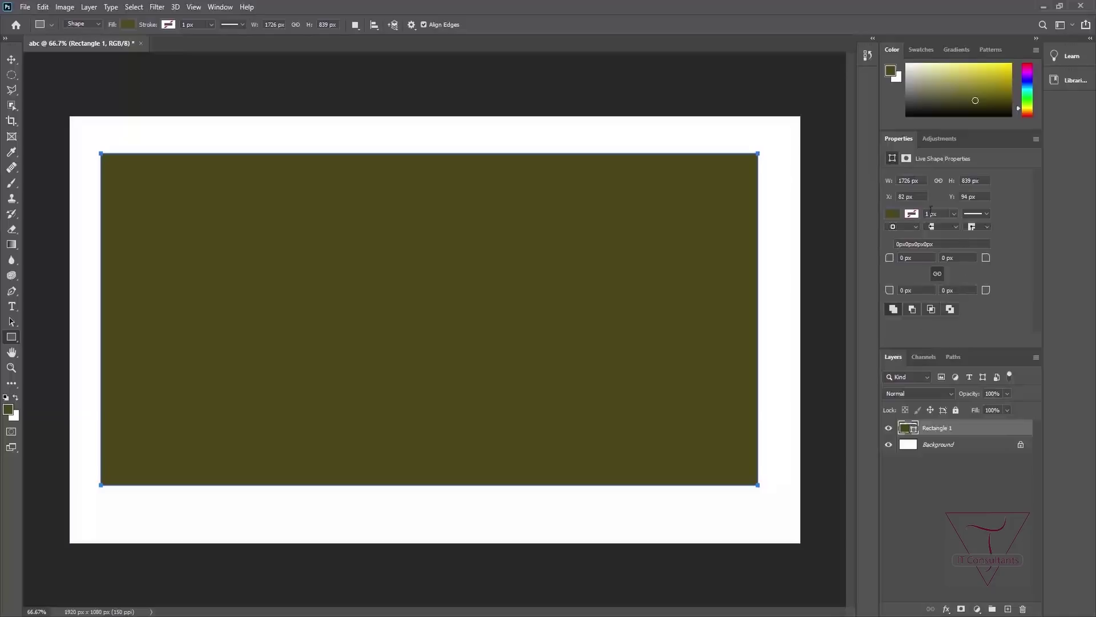
pyautogui.click(936, 464)
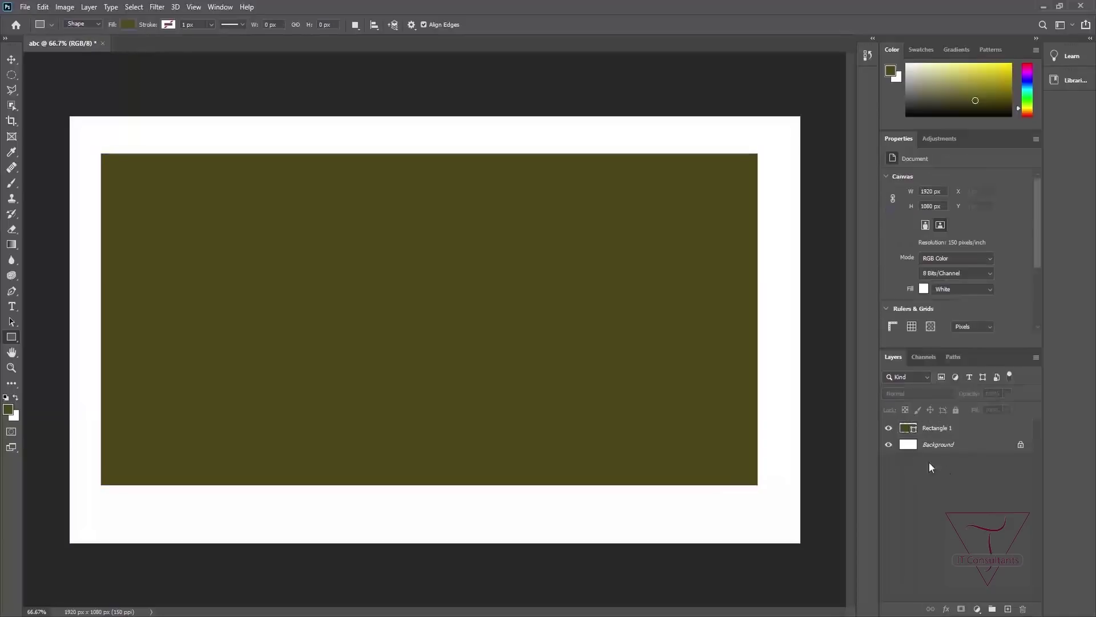
# Step: Draw an ellipse shape about 567 × 536 px near the centre of the olive rectangle
pyautogui.rightClick(11, 342)
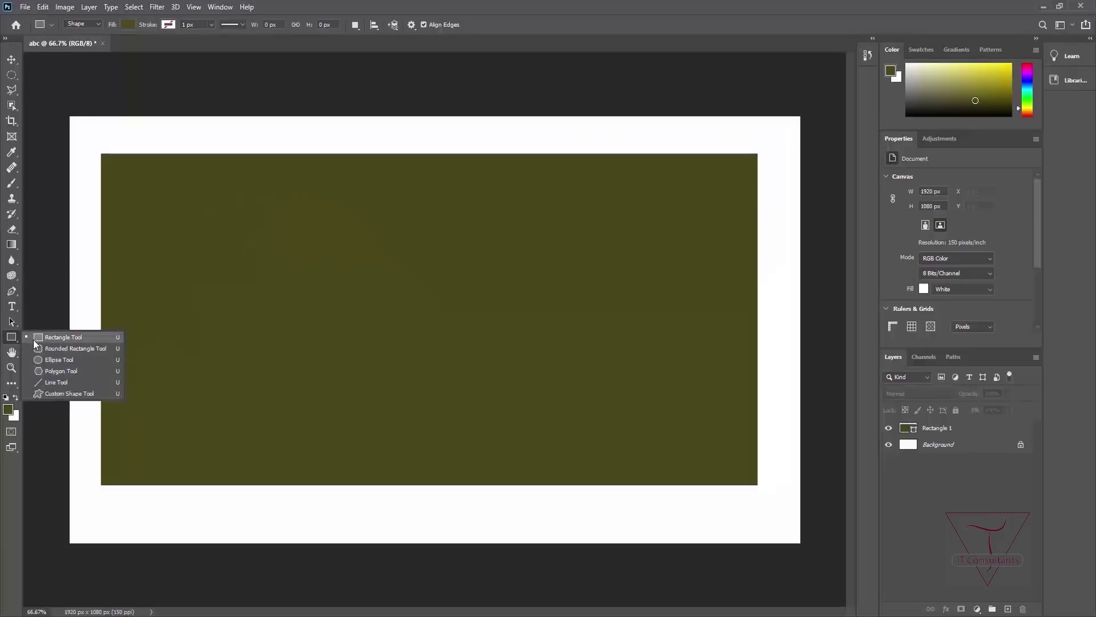
pyautogui.click(60, 360)
pyautogui.moveTo(336, 229); pyautogui.dragTo(553, 440)
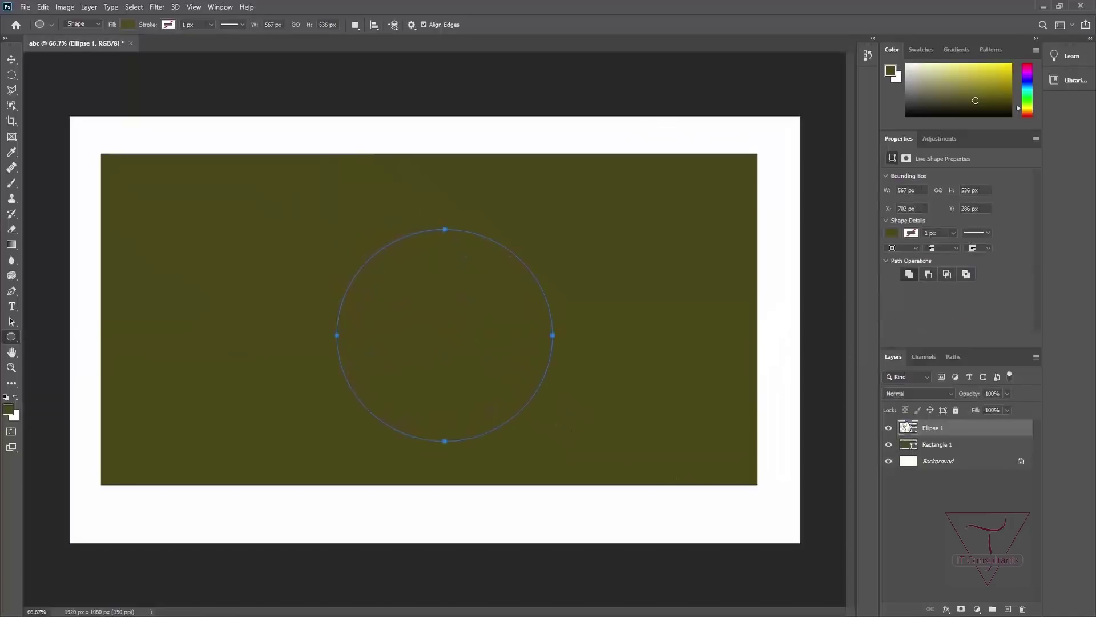
# Step: Change the ellipse's fill to bright yellow, fae600
pyautogui.doubleClick(907, 430)
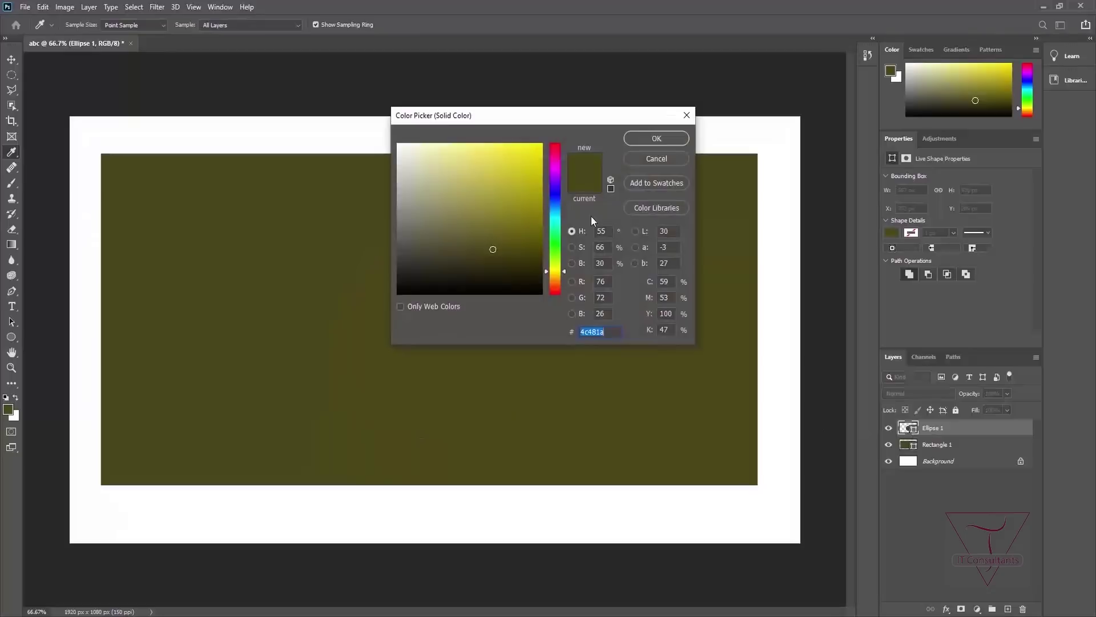
pyautogui.moveTo(521, 199); pyautogui.dragTo(536, 150)
pyautogui.click(662, 142)
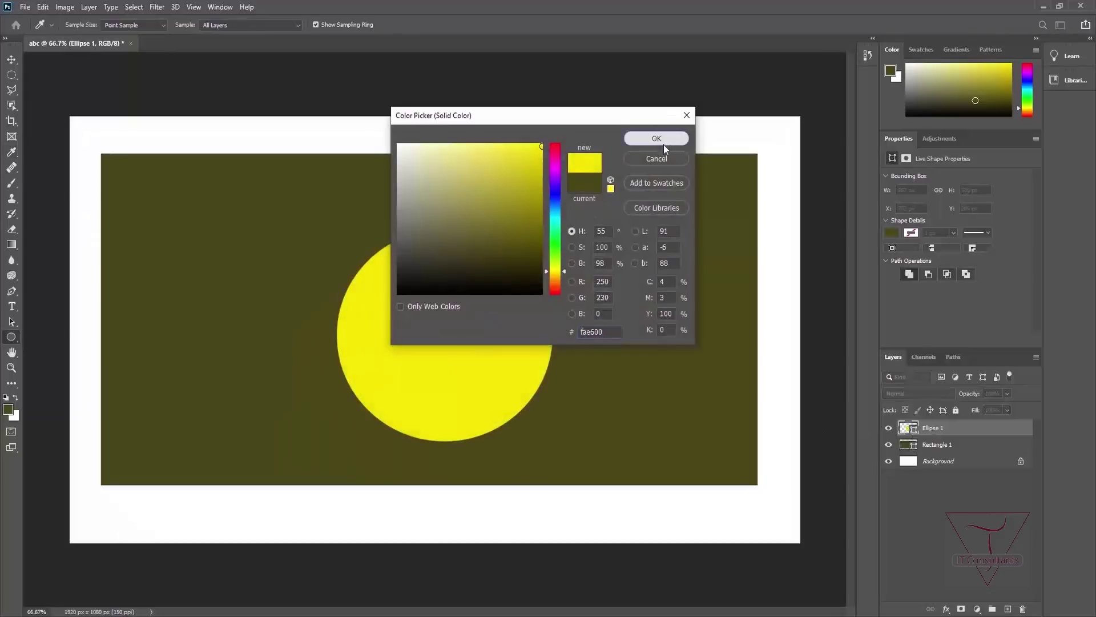
# Step: Move the yellow ellipse into the rectangle's upper-left area and shift the rectangle slightly to the left
pyautogui.click(11, 60)
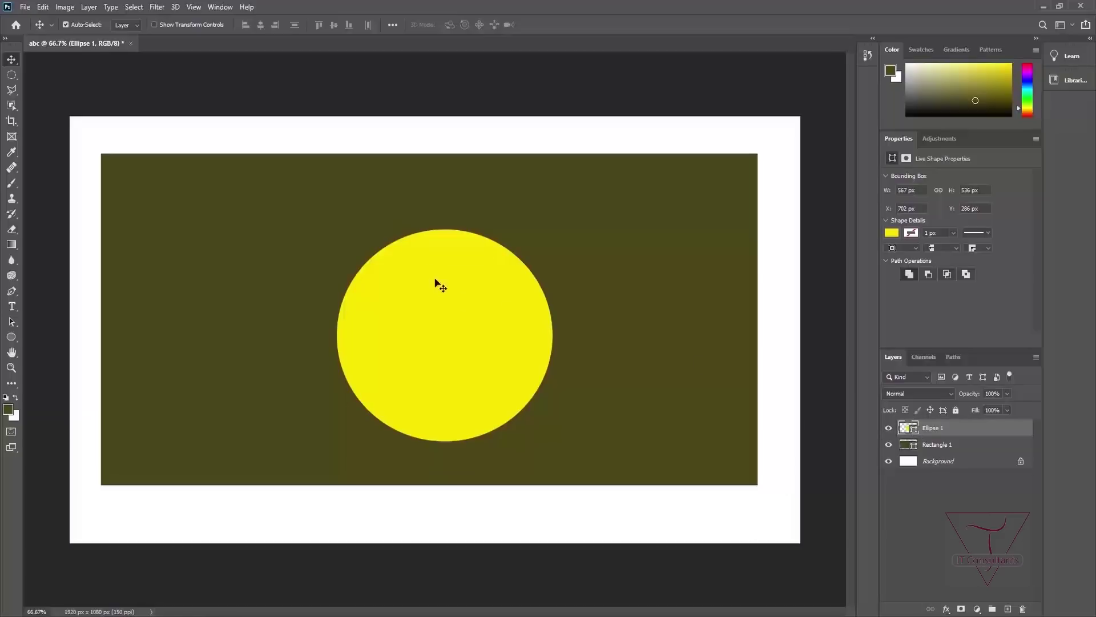
pyautogui.moveTo(467, 348); pyautogui.dragTo(241, 235)
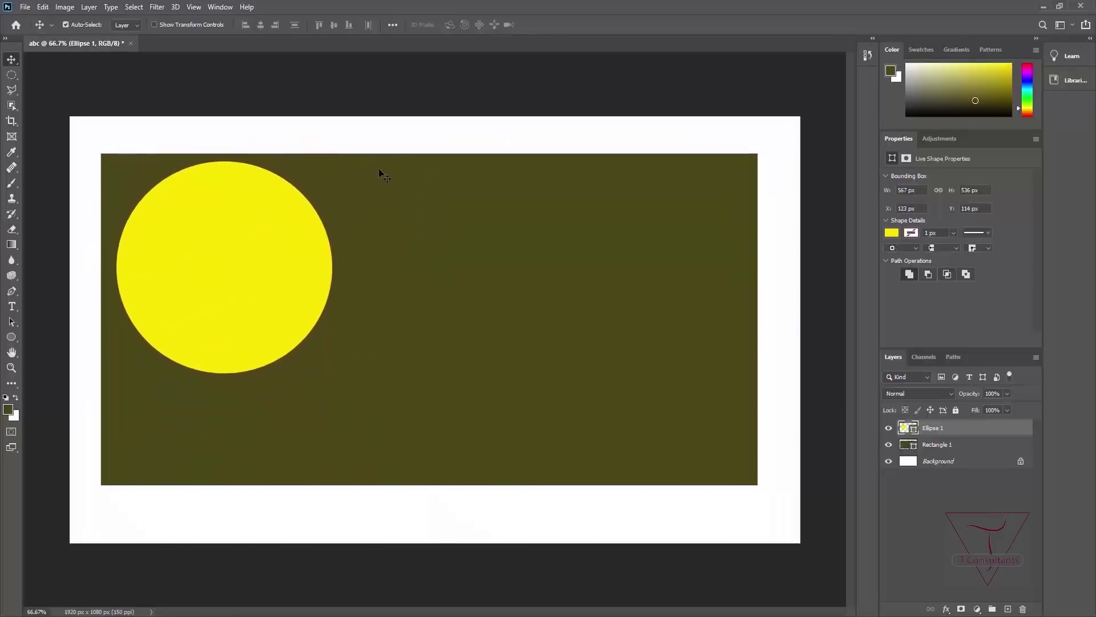
pyautogui.click(607, 280)
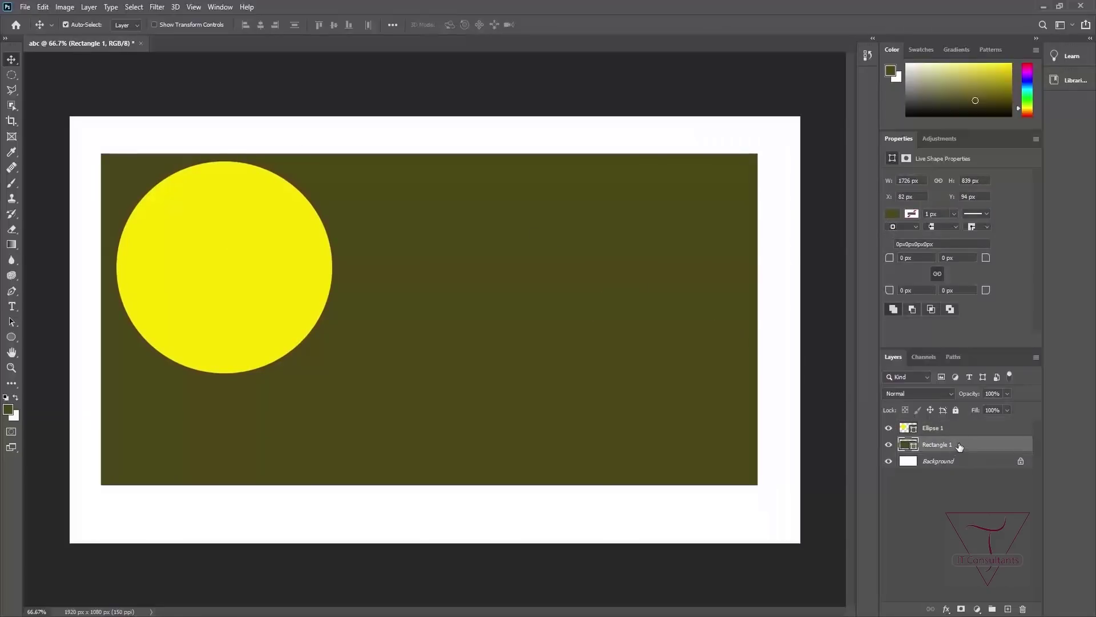
pyautogui.moveTo(502, 249); pyautogui.dragTo(507, 287)
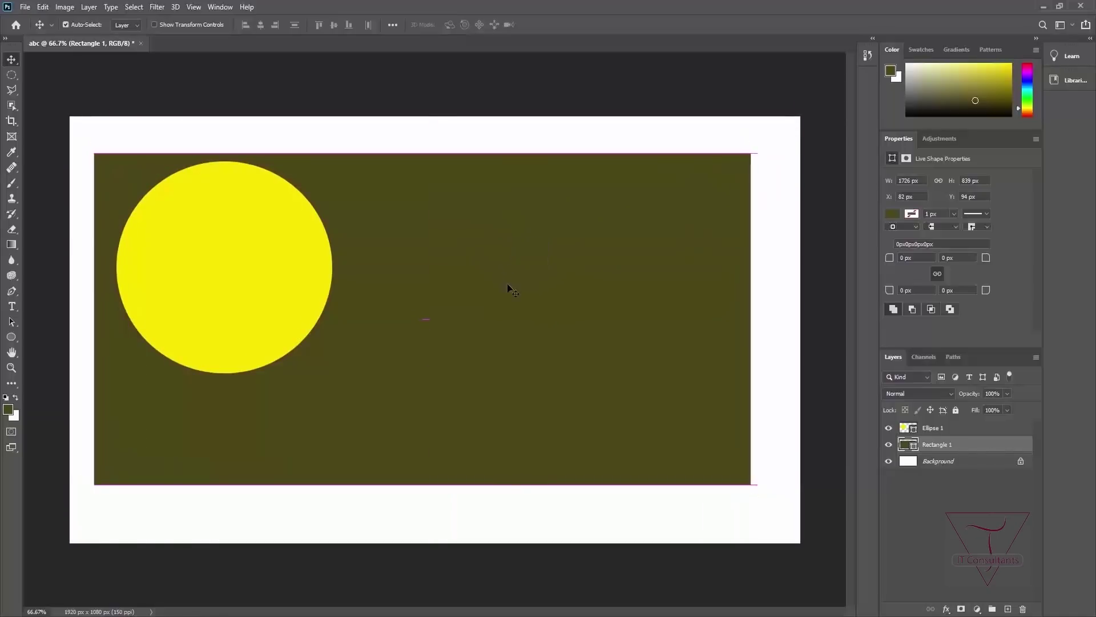
# Step: Clear the layer selection and select the Rectangle 1, Ellipse 1 and Background layers one after another
pyautogui.click(967, 483)
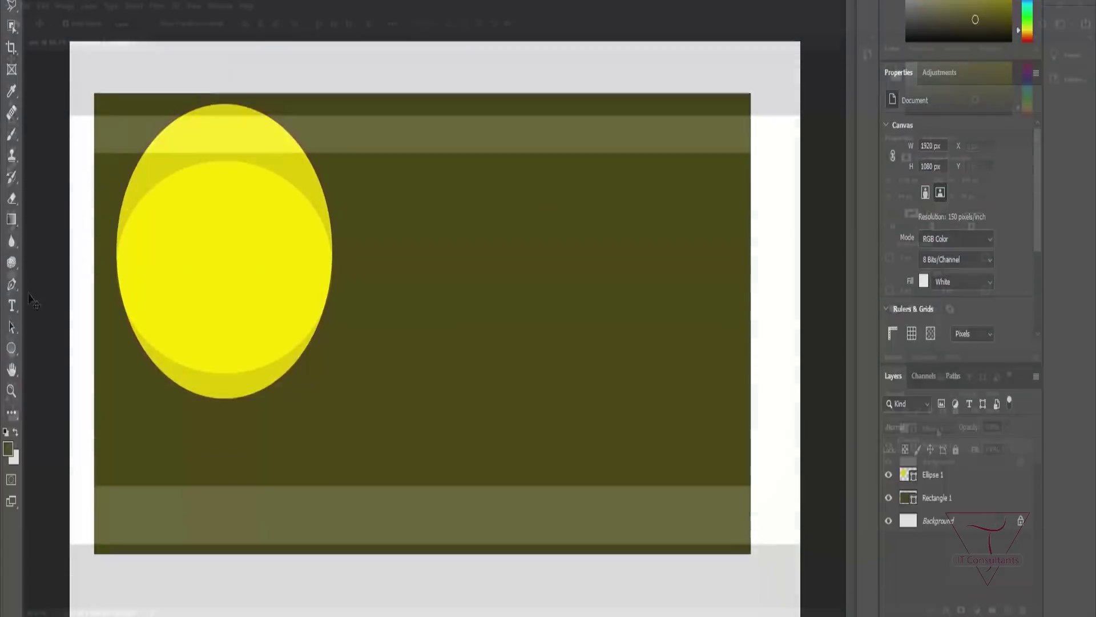
pyautogui.click(938, 446)
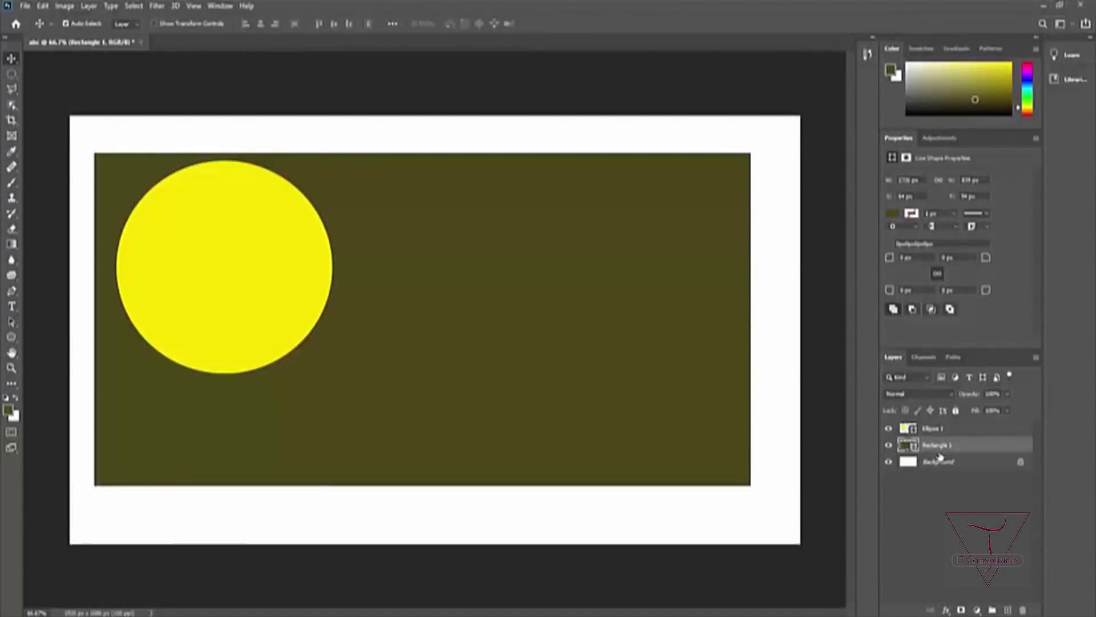
pyautogui.click(941, 428)
pyautogui.click(940, 462)
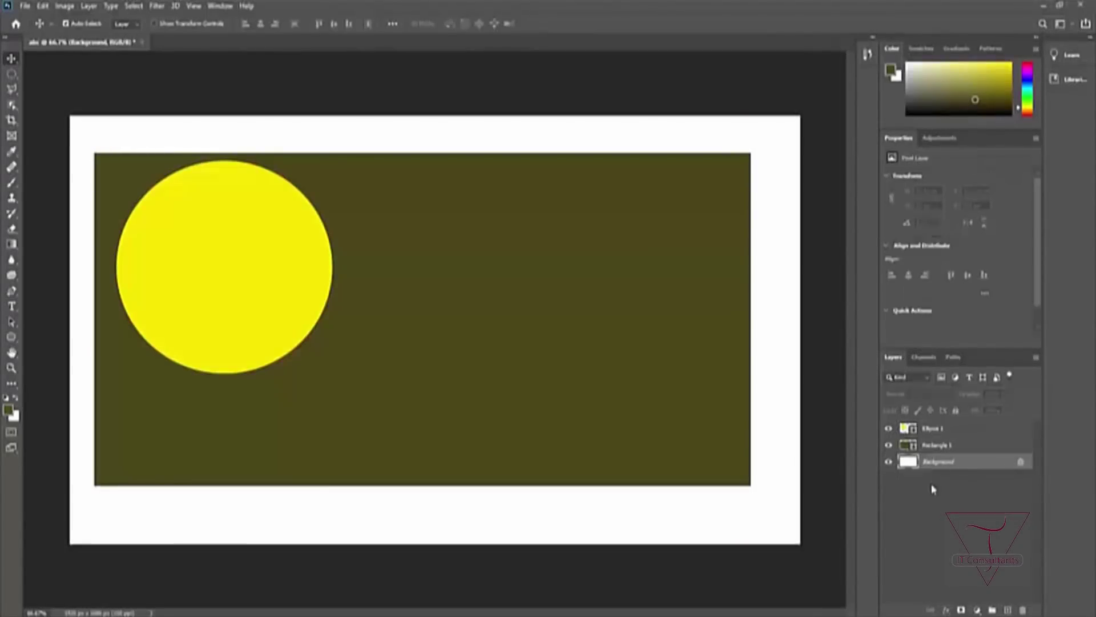
# Step: Add a Lorem Ipsum point-text layer in the upper part of the olive rectangle, beside the yellow circle, and copy its text
pyautogui.click(923, 488)
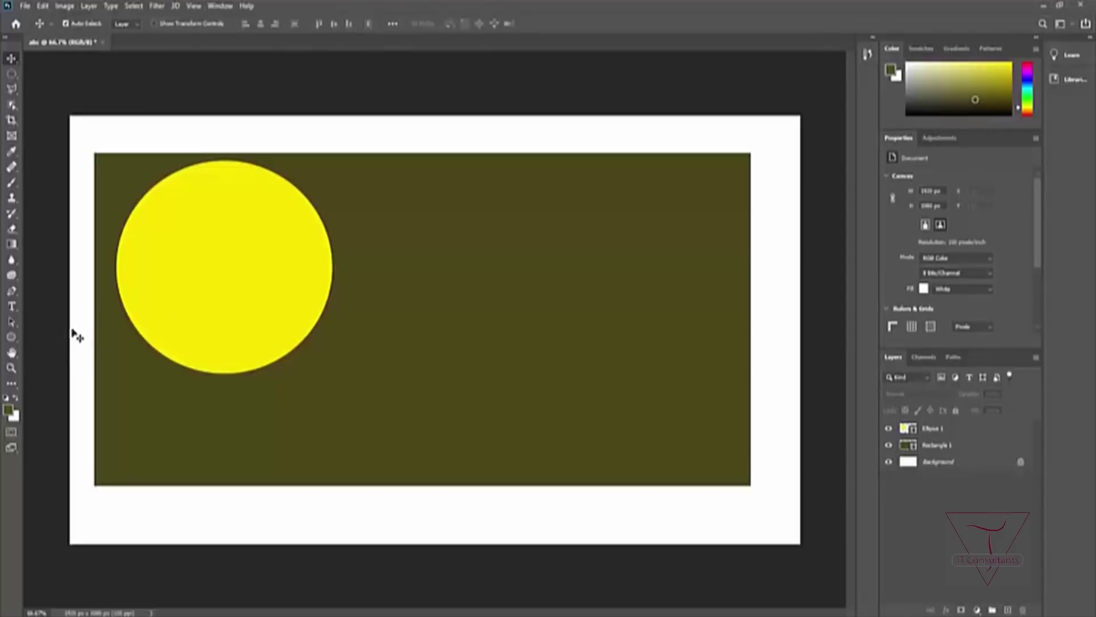
pyautogui.click(12, 309)
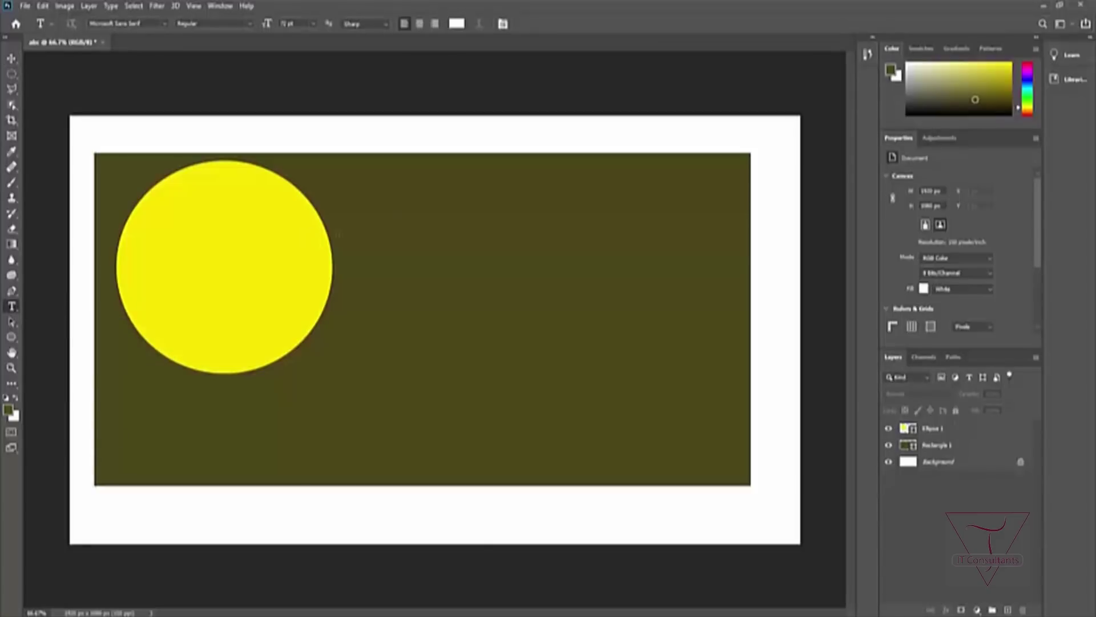
pyautogui.click(403, 209)
pyautogui.hotkey('ctrl', 'c')
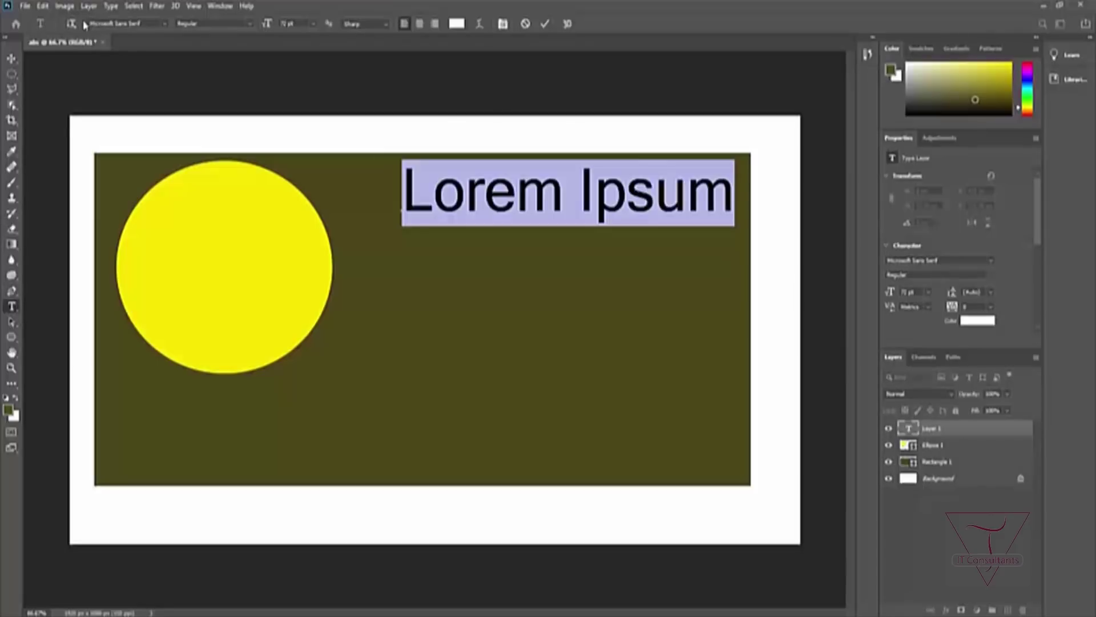
# Step: Browse the fonts and font styles available for the Lorem Ipsum text and set its size to 48 pt
pyautogui.click(163, 24)
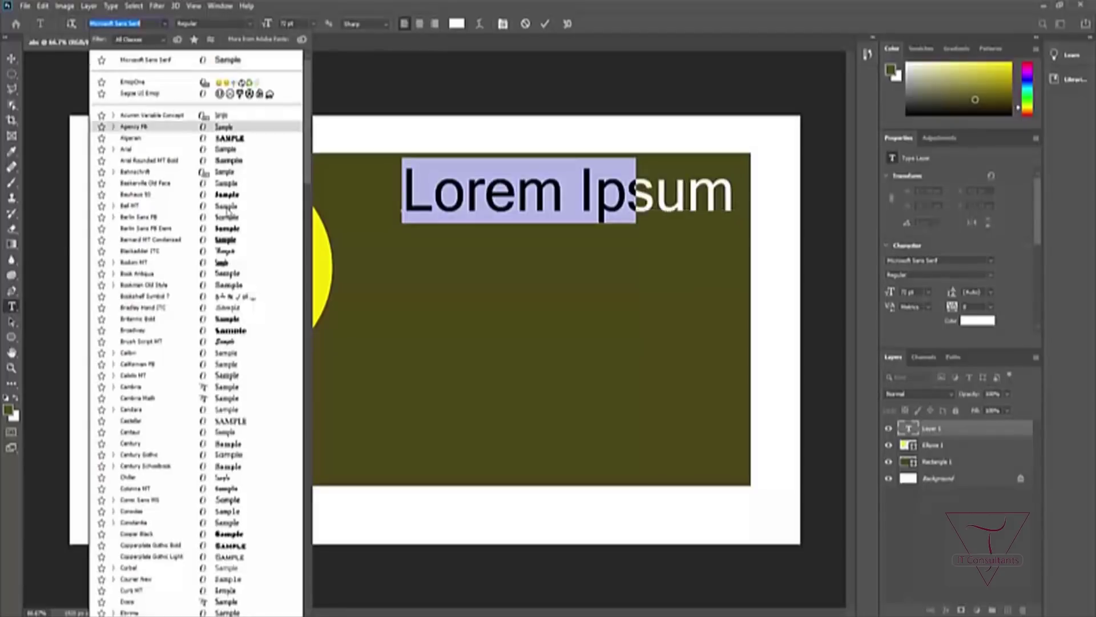
pyautogui.scroll(-2, 251, 297)
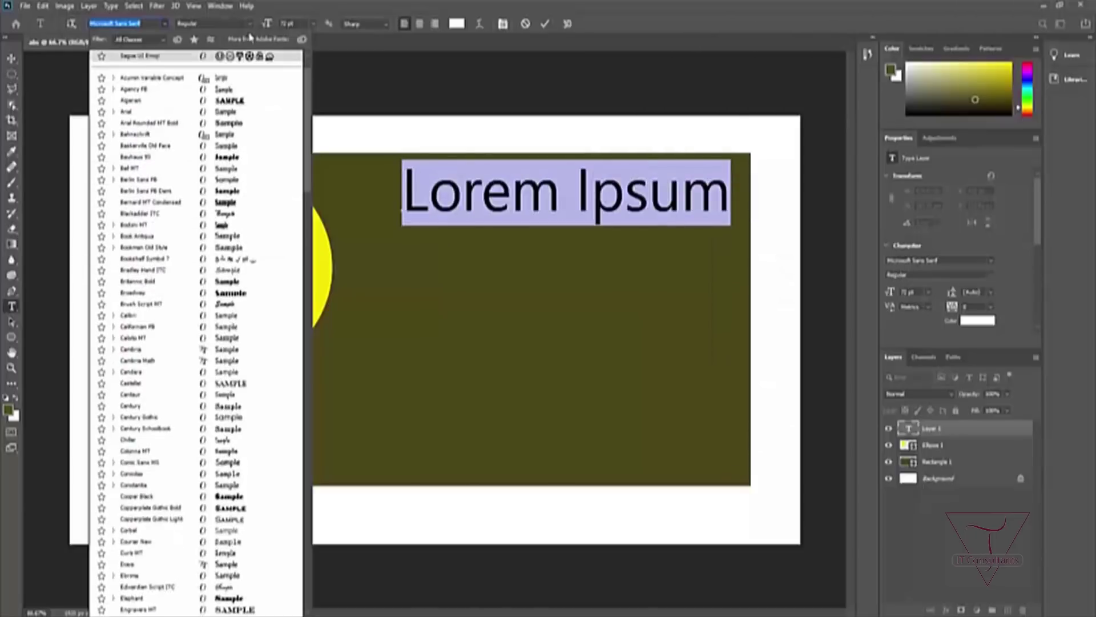
pyautogui.click(250, 25)
pyautogui.click(250, 25)
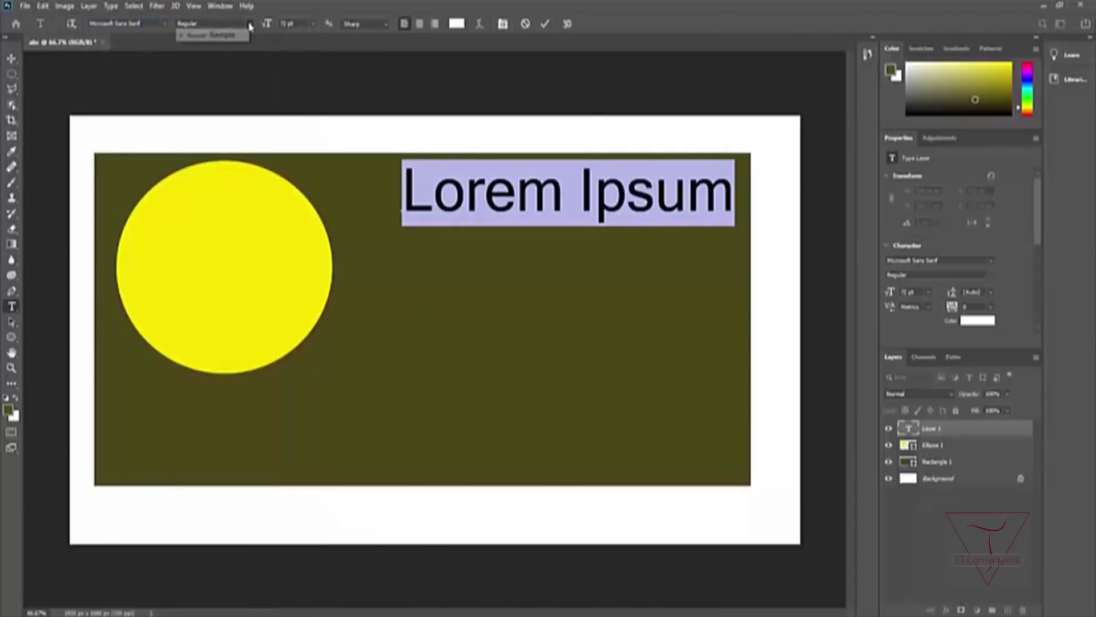
pyautogui.click(250, 25)
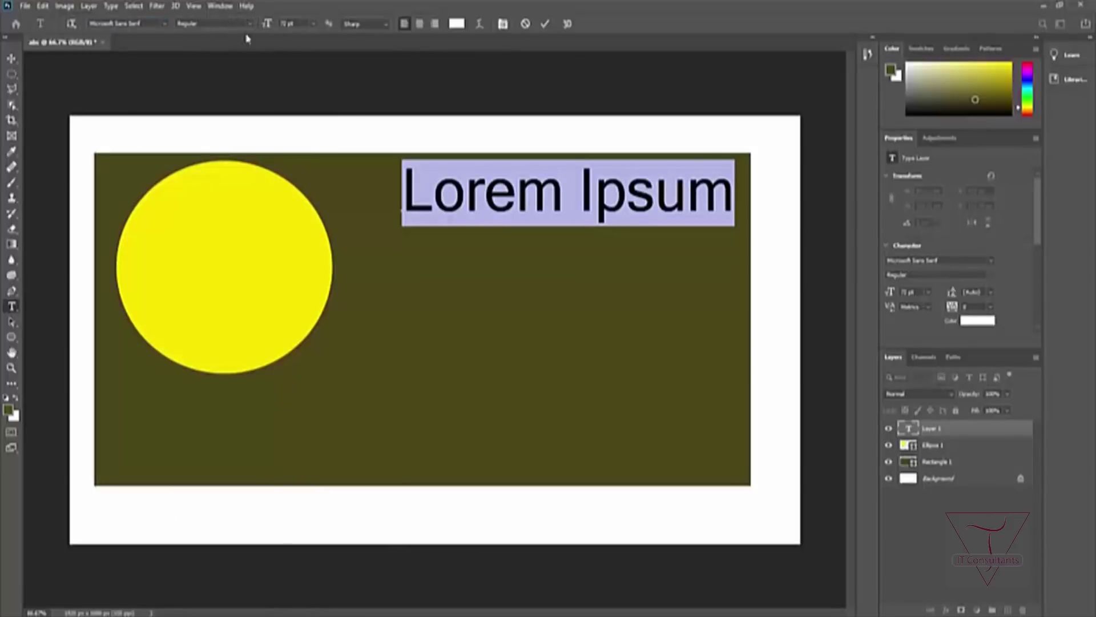
pyautogui.click(314, 25)
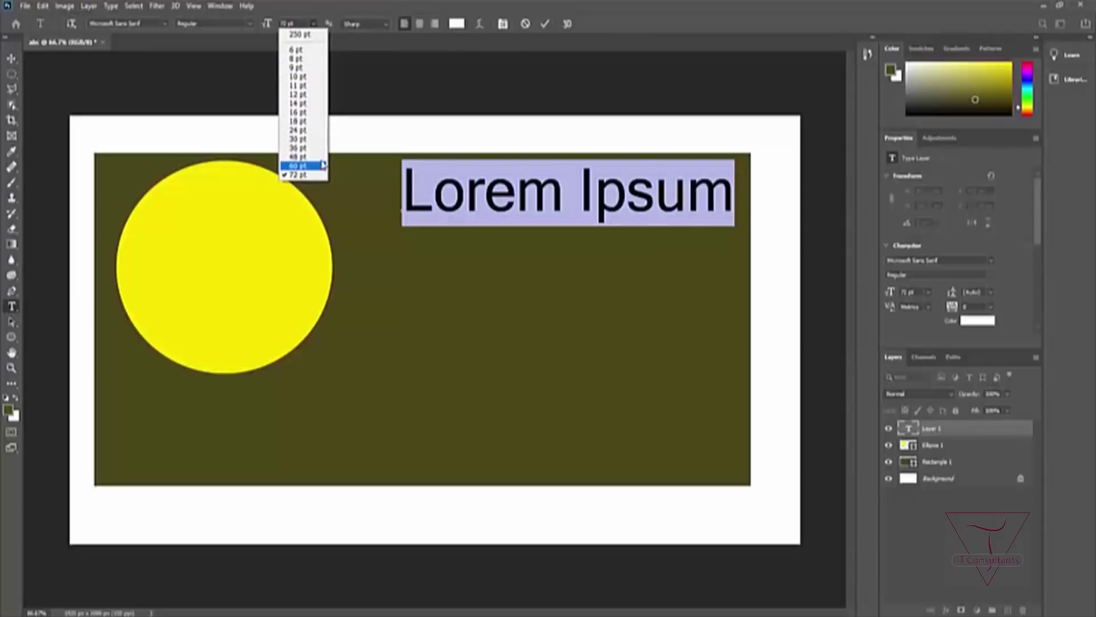
pyautogui.click(318, 156)
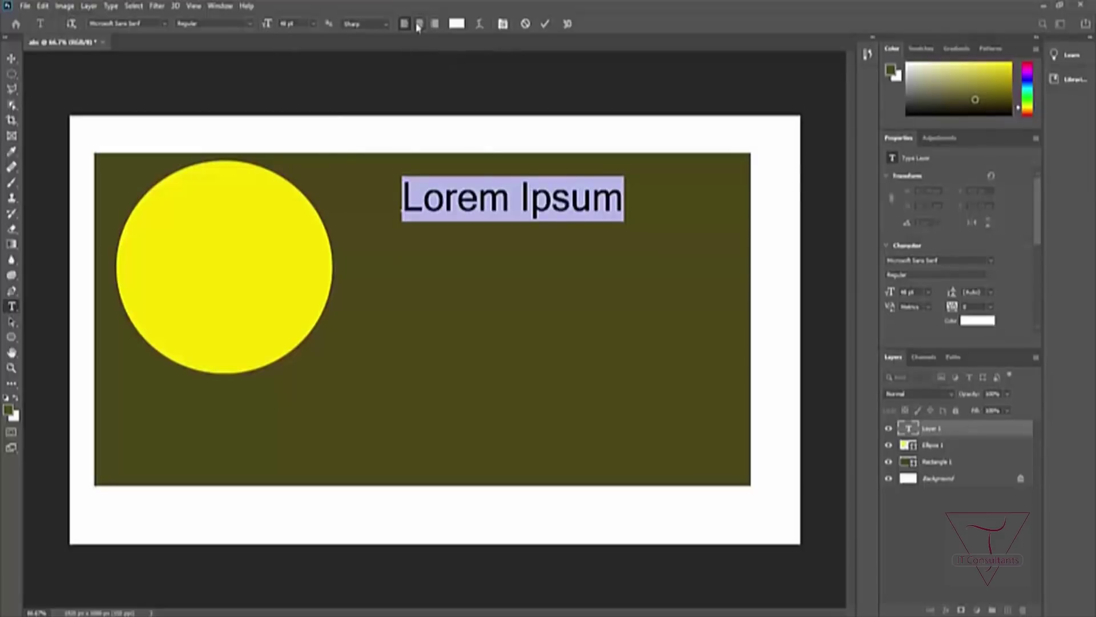
# Step: Try centre and right alignment on the Lorem Ipsum text and return it to left alignment
pyautogui.click(419, 24)
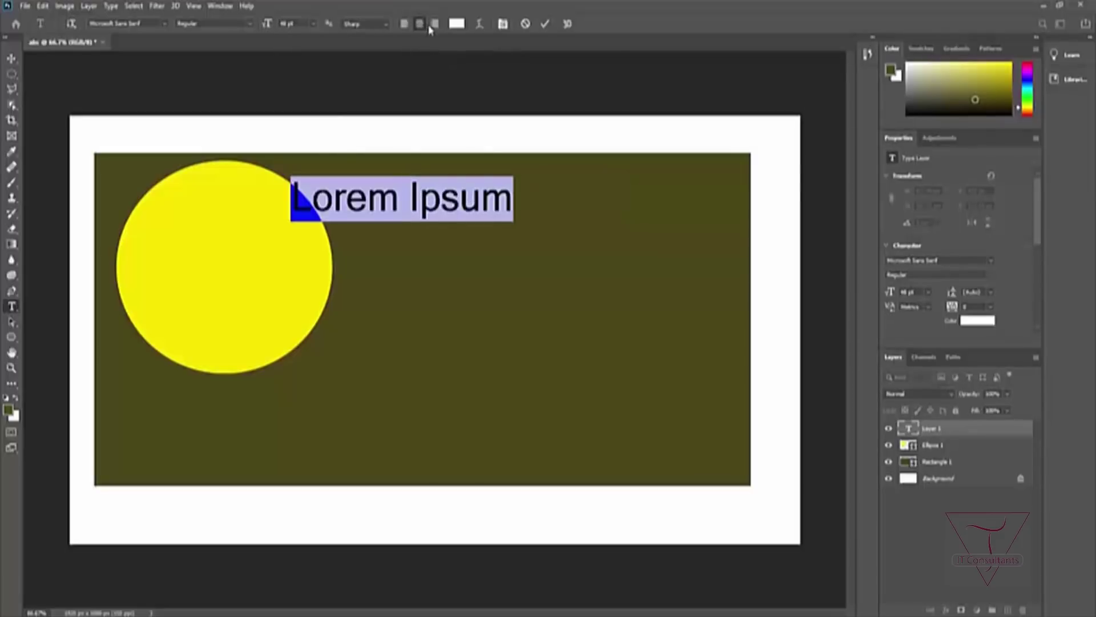
pyautogui.click(434, 24)
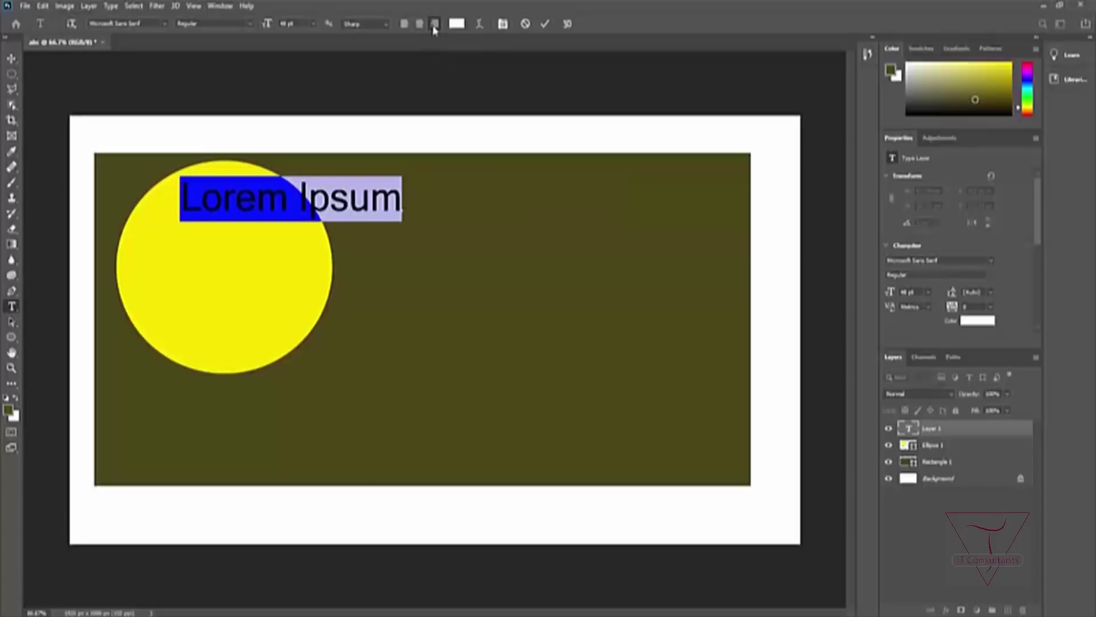
pyautogui.click(403, 24)
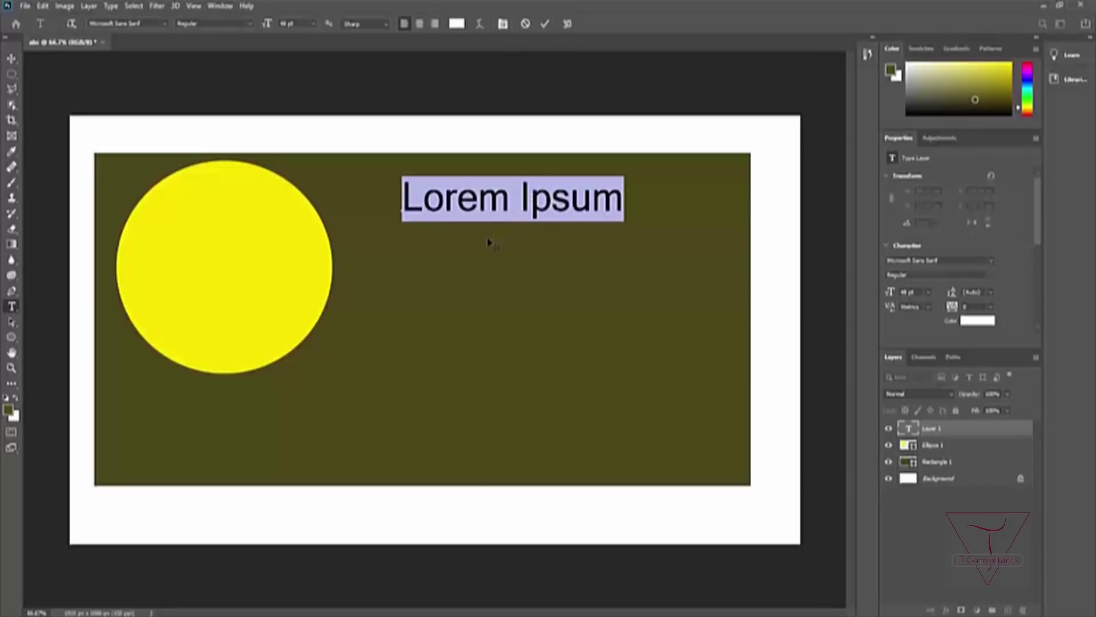
# Step: Add a second Lorem Ipsum text layer just below the first one and delete it
pyautogui.click(488, 252)
pyautogui.hotkey('ctrl', 'v')
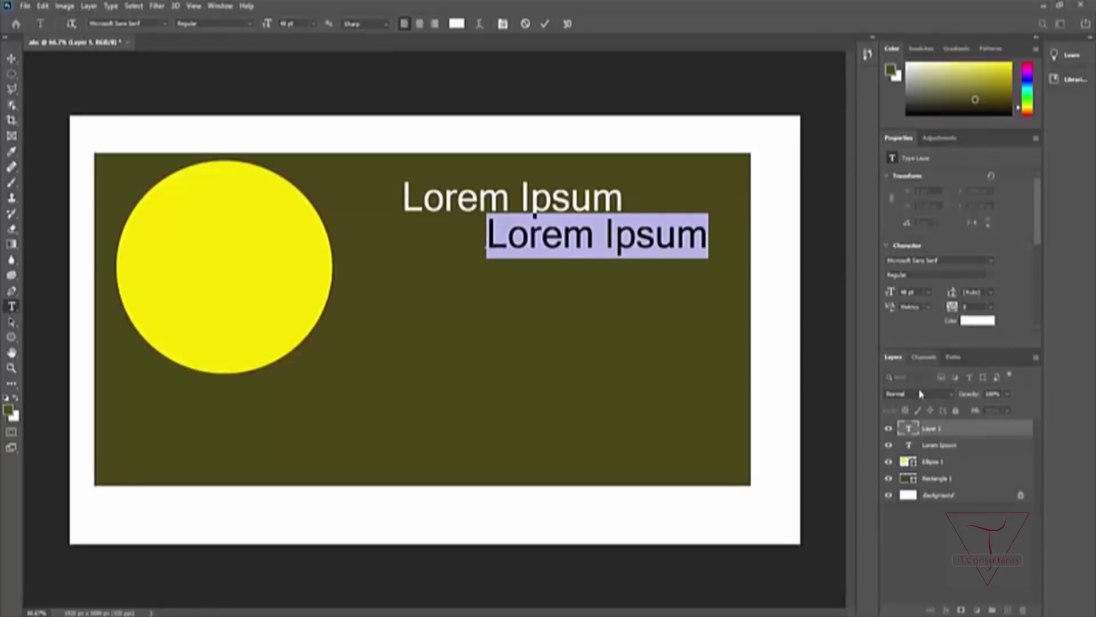
pyautogui.click(944, 446)
pyautogui.click(941, 431)
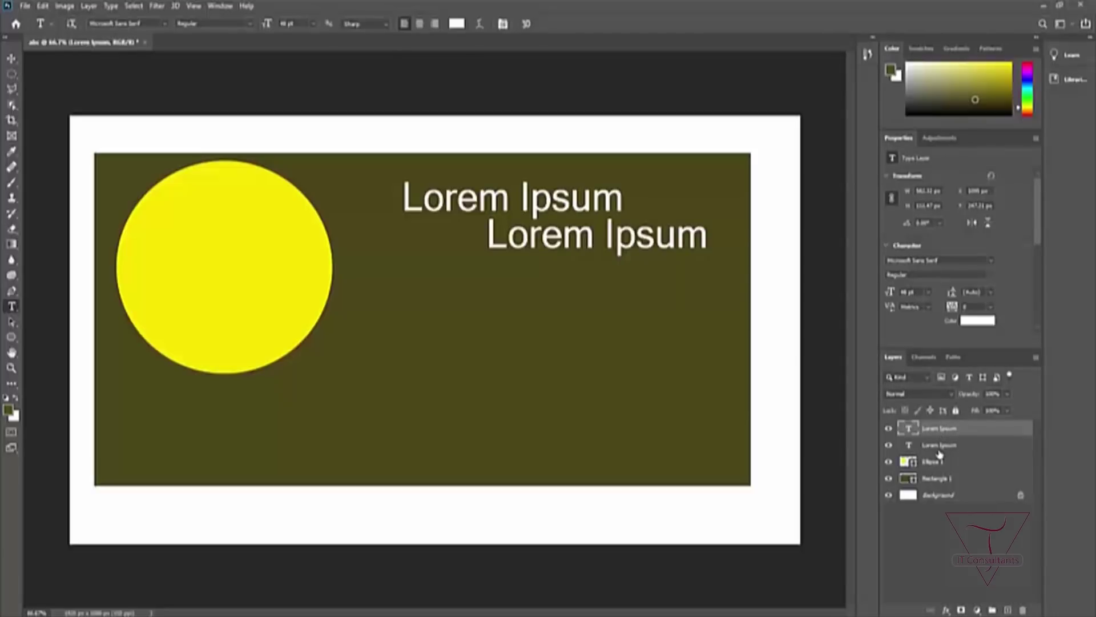
pyautogui.press('Delete')
# Step: Replace the Lorem Ipsum text with the word Photoshop
pyautogui.click(552, 199)
pyautogui.moveTo(624, 200); pyautogui.dragTo(402, 201)
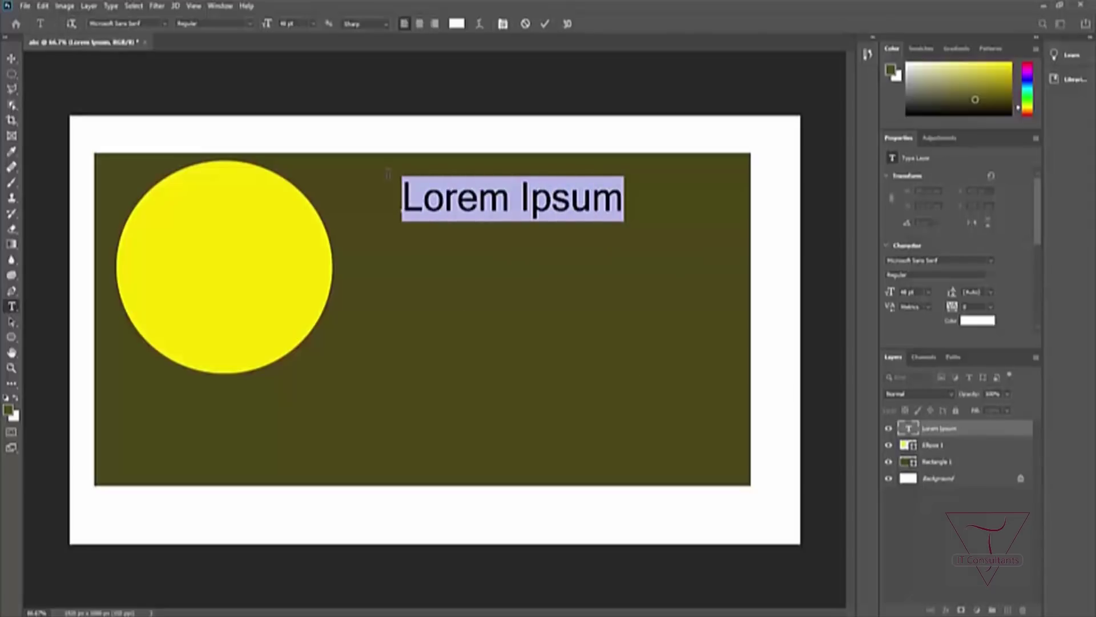
pyautogui.write('P')
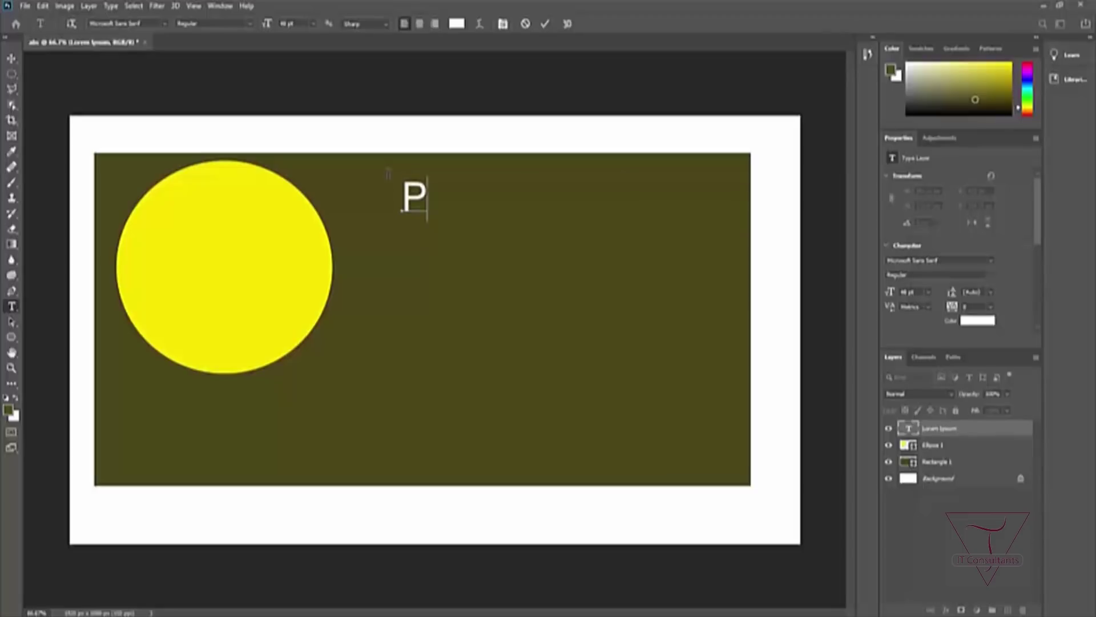
pyautogui.write('hoto')
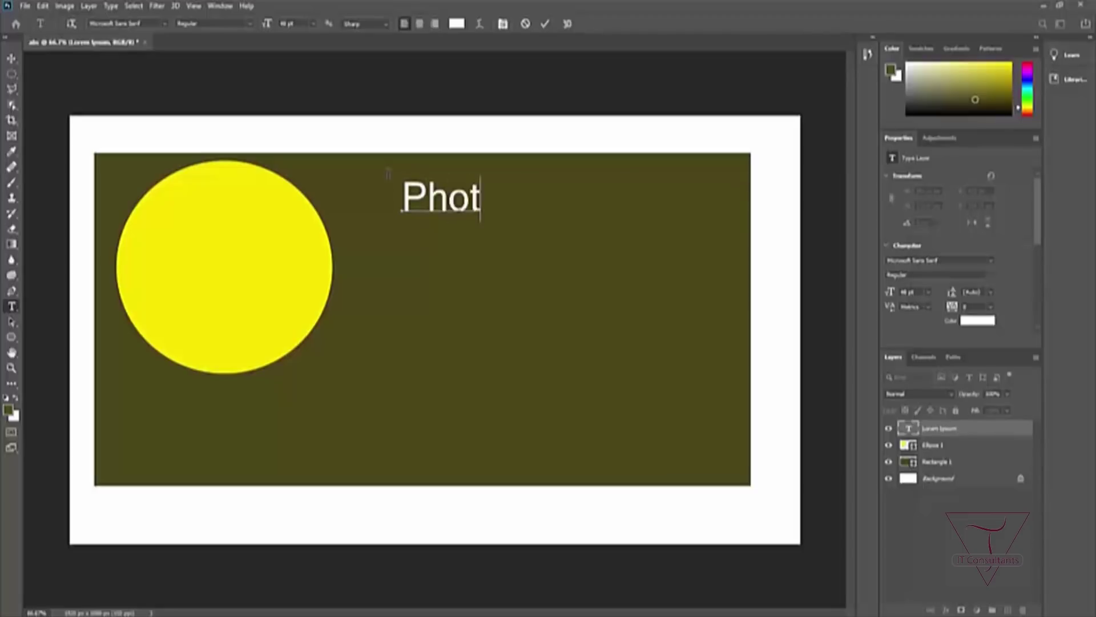
pyautogui.write('op')
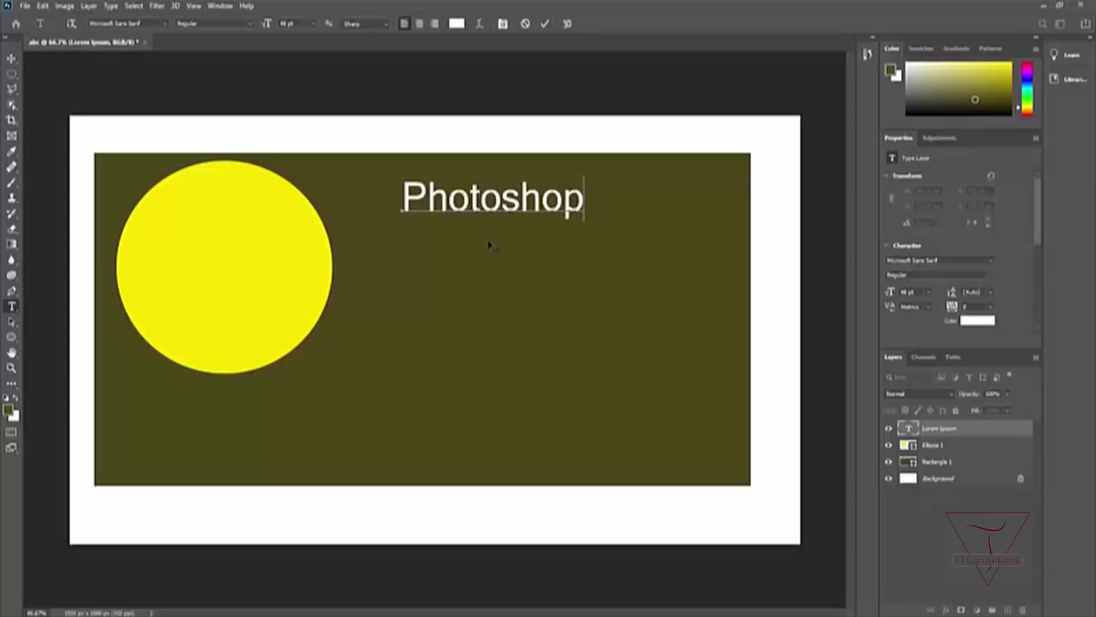
# Step: Move the Photoshop text down to about the middle of the olive rectangle, beside the yellow circle
pyautogui.moveTo(540, 197); pyautogui.dragTo(413, 269)
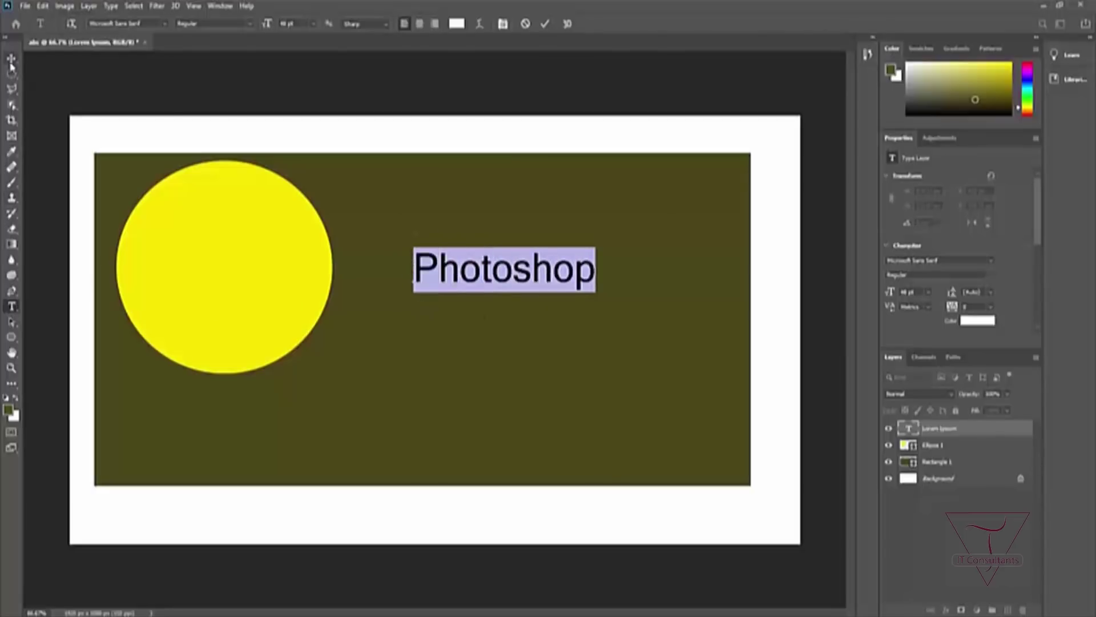
pyautogui.click(10, 63)
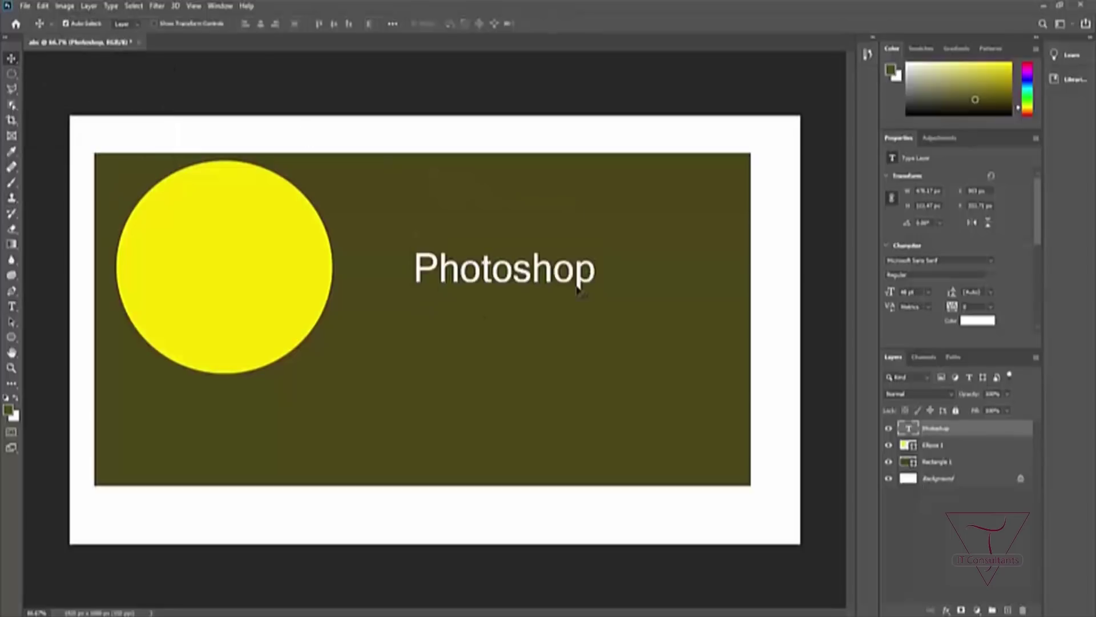
pyautogui.moveTo(542, 275); pyautogui.dragTo(539, 297)
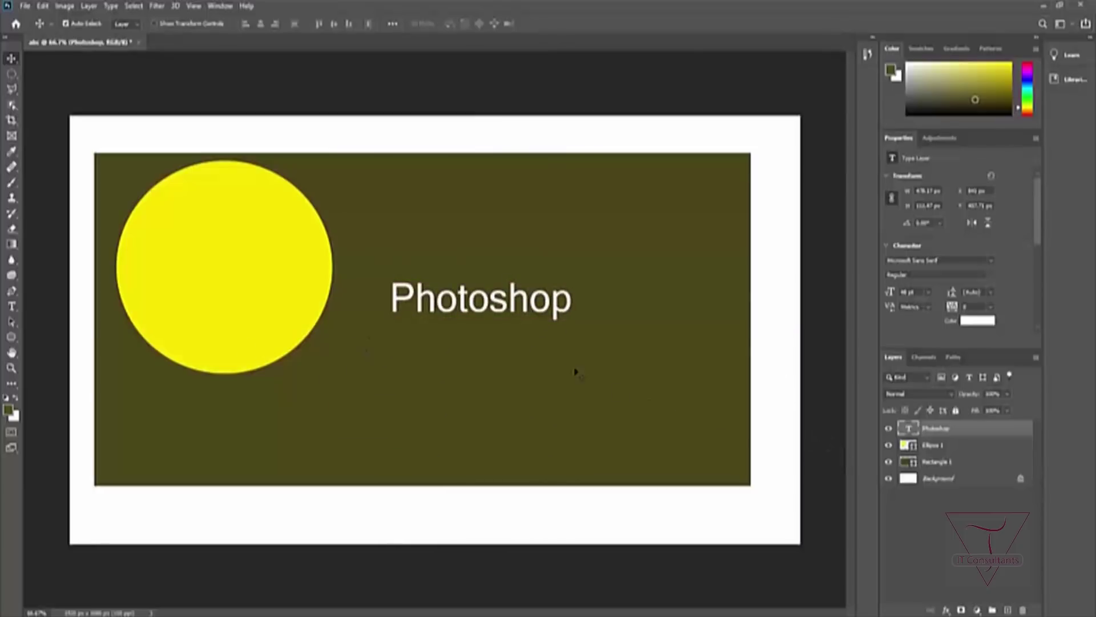
# Step: Reselect the Photoshop text layer and delete it from the document
pyautogui.click(942, 516)
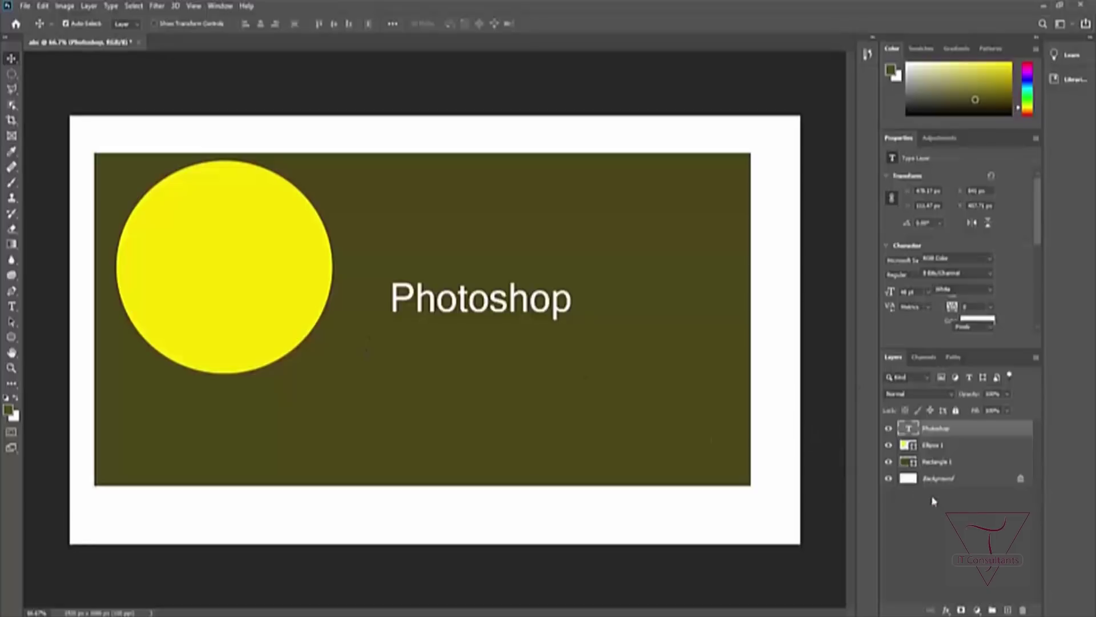
pyautogui.click(512, 302)
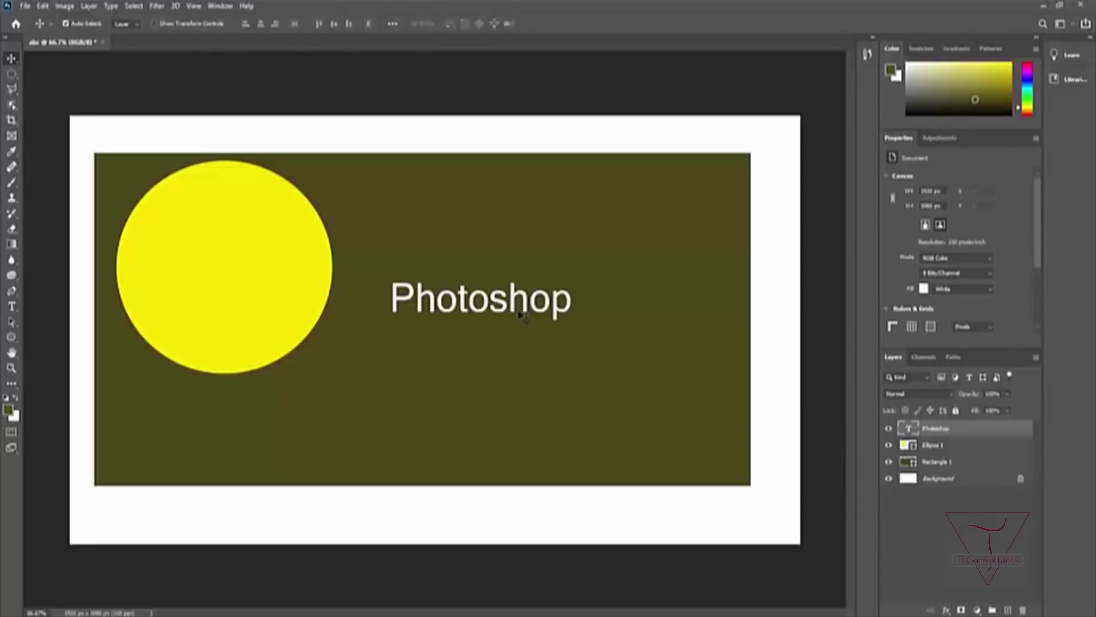
pyautogui.click(933, 445)
pyautogui.click(928, 429)
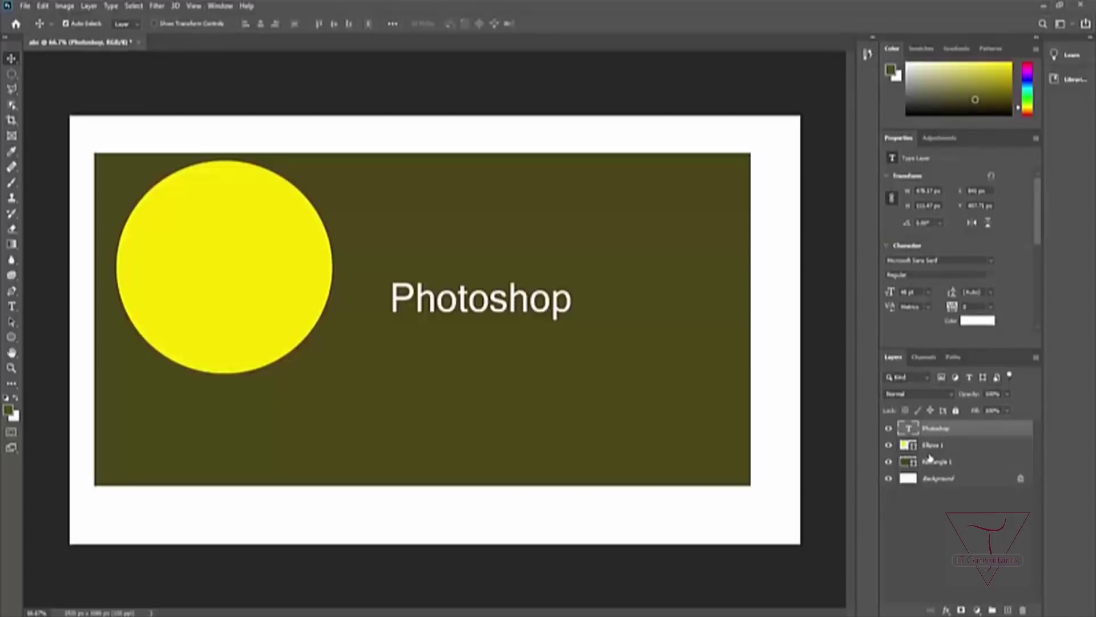
pyautogui.press('Delete')
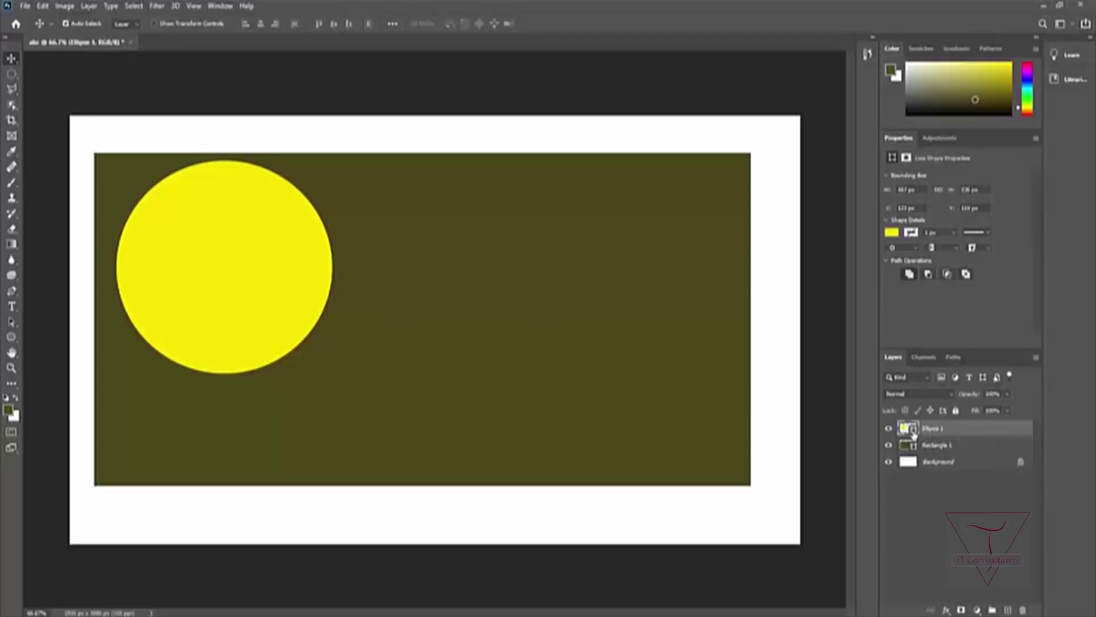
# Step: Move the Rectangle 1 layer above Ellipse 1 and create a clipping mask from it
pyautogui.click(949, 444)
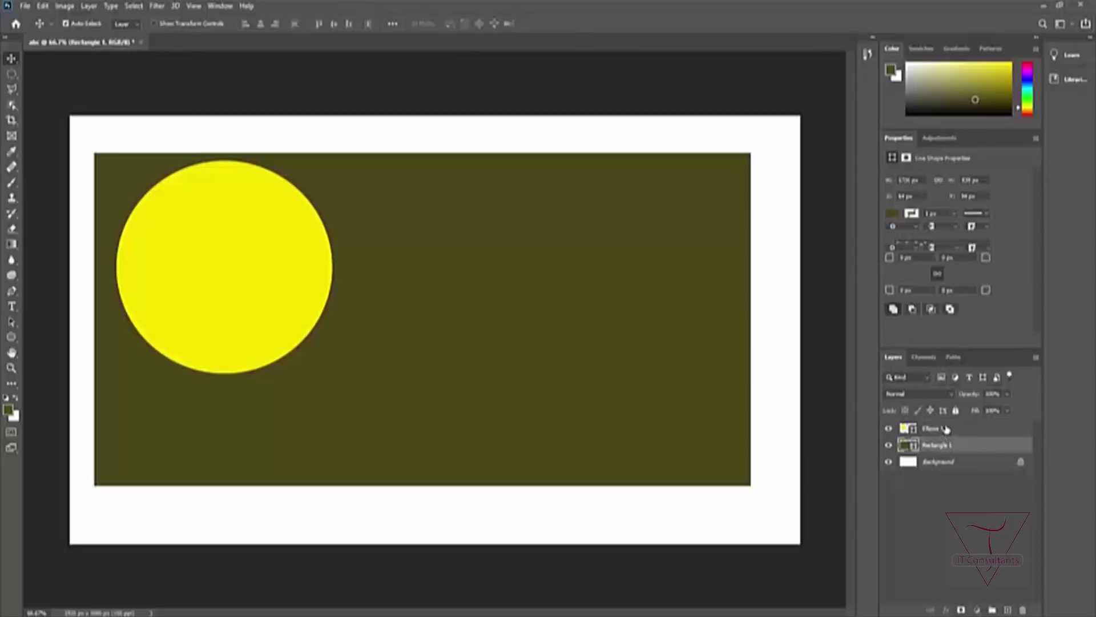
pyautogui.click(942, 428)
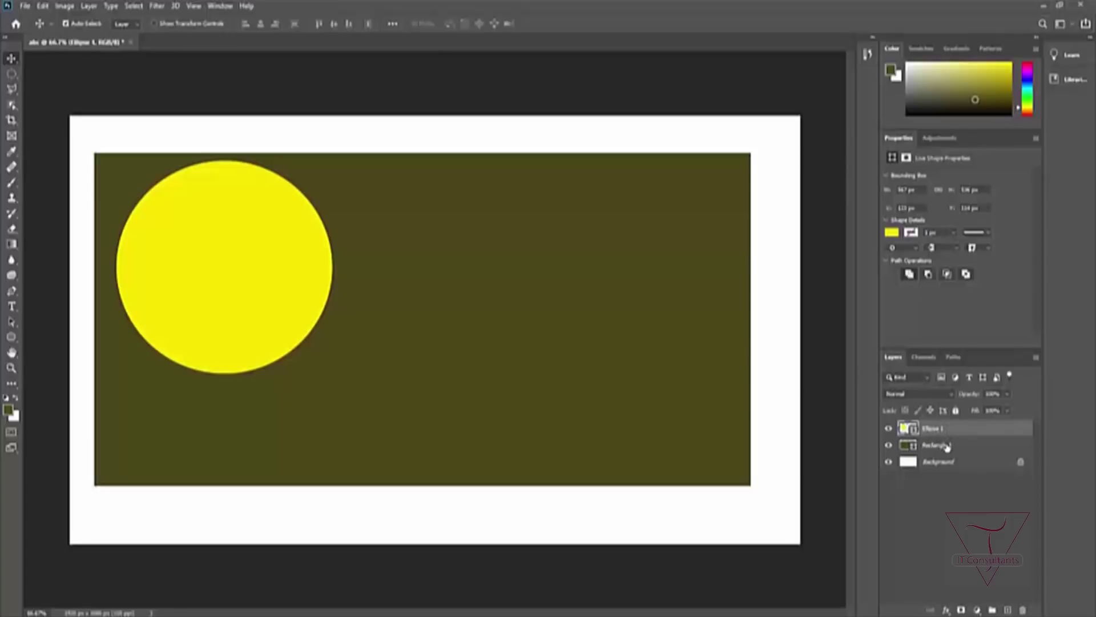
pyautogui.moveTo(948, 440); pyautogui.dragTo(951, 423)
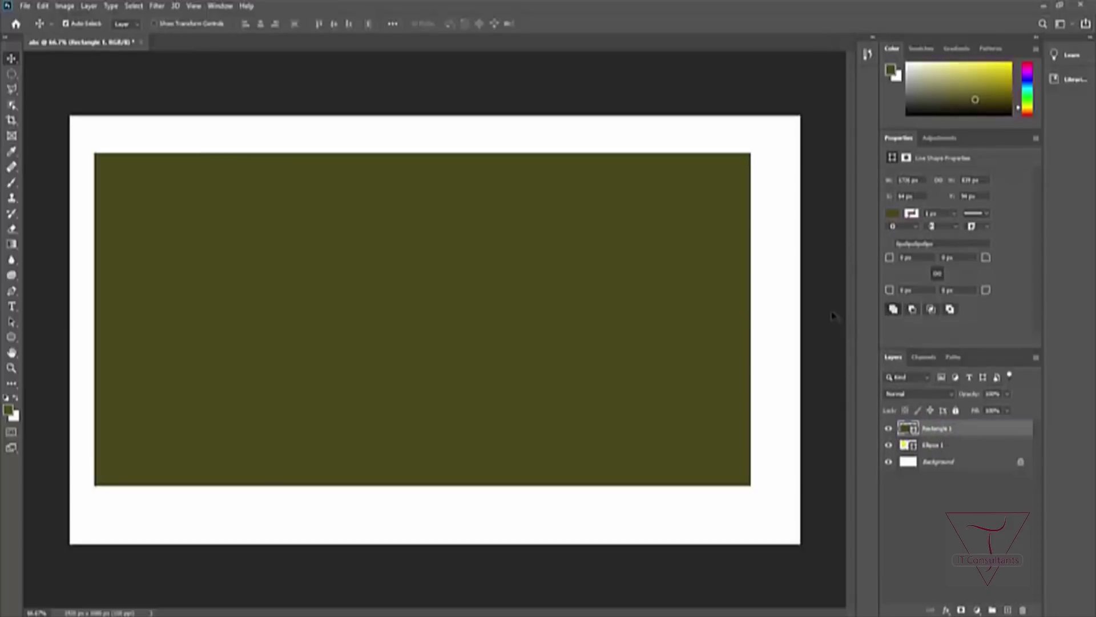
pyautogui.rightClick(934, 434)
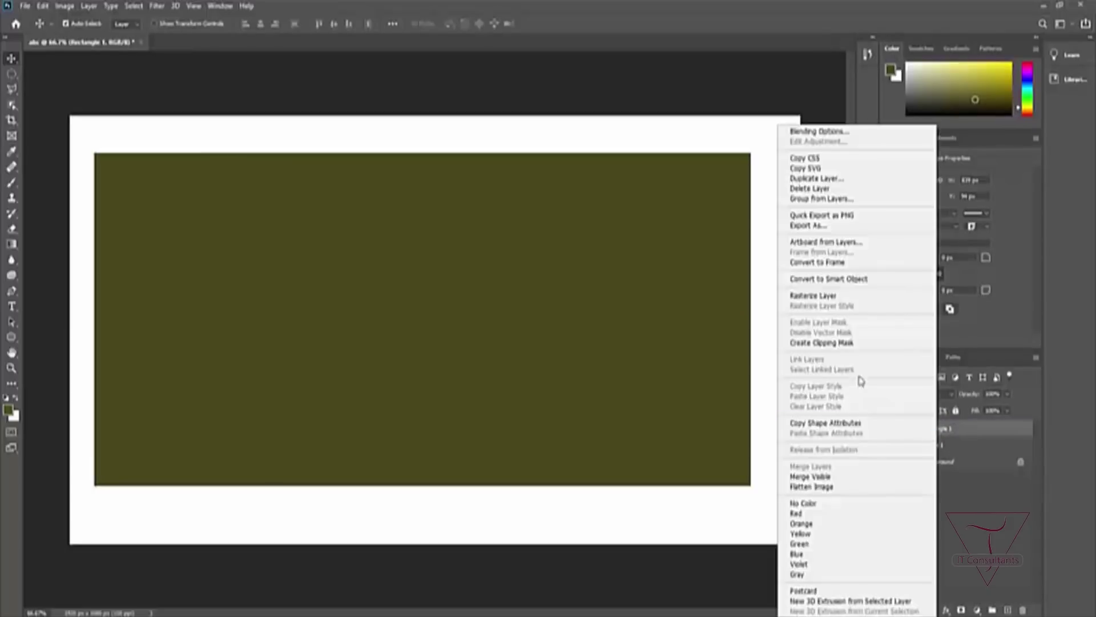
pyautogui.click(848, 345)
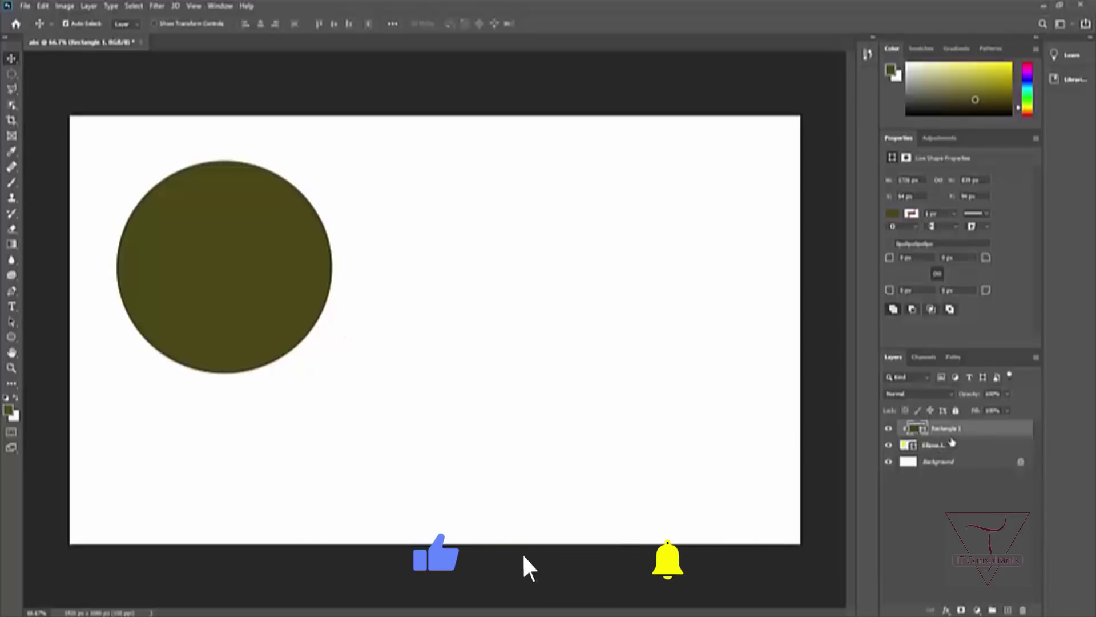
# Step: Move the Ellipse 1 layer back above Rectangle 1 to release the clipping mask
pyautogui.click(957, 447)
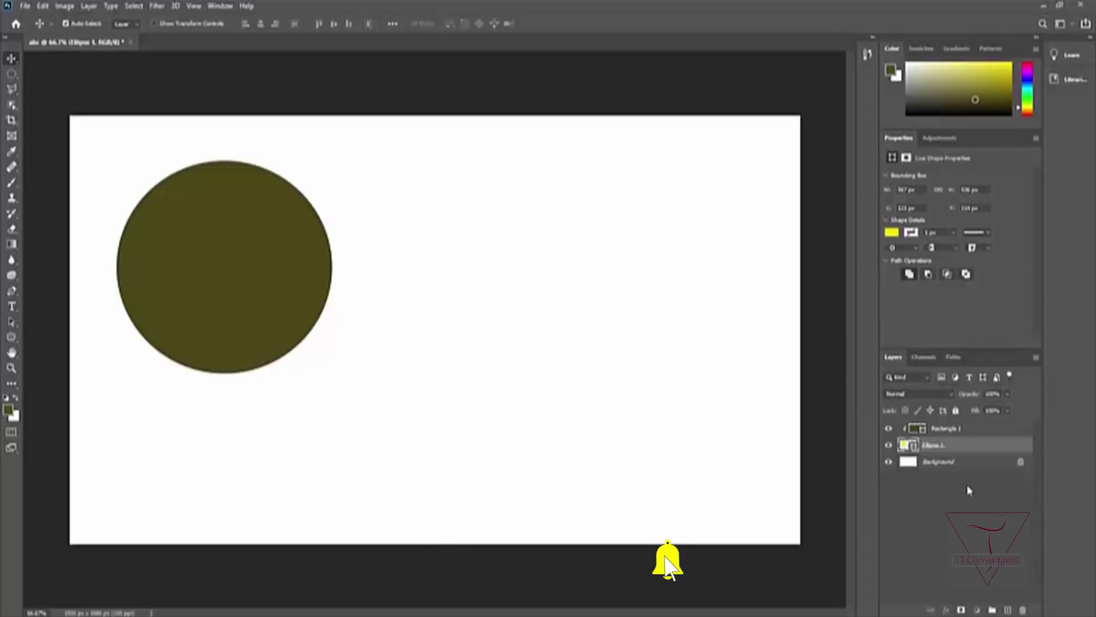
pyautogui.moveTo(952, 449); pyautogui.dragTo(932, 432)
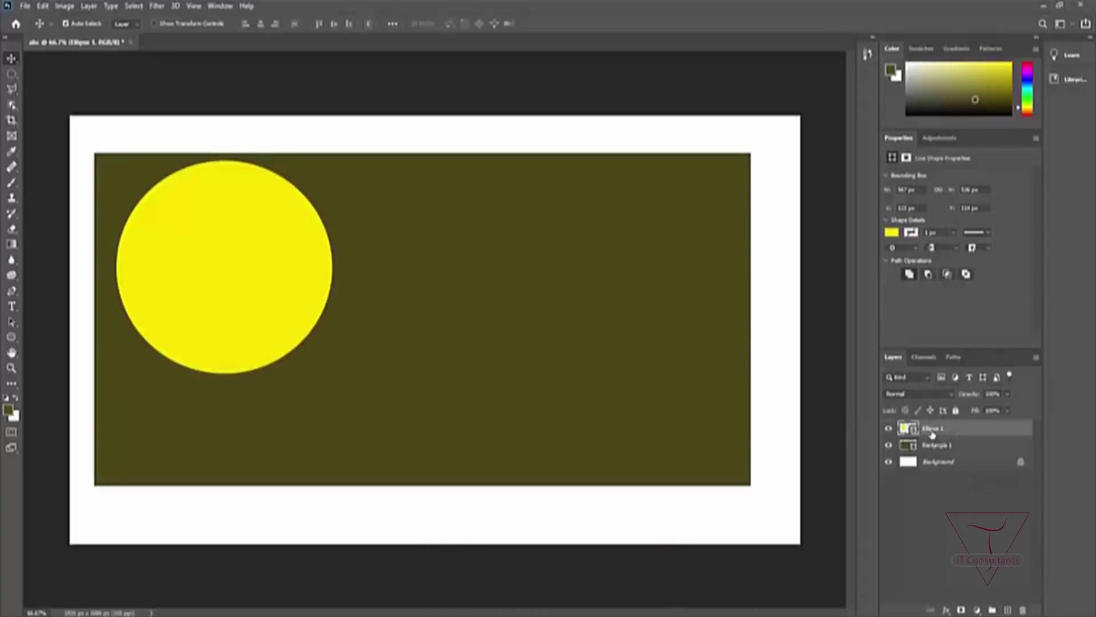
# Step: Place the Ellipse 1 layer beneath Rectangle 1 and clip the rectangle to the ellipse again
pyautogui.moveTo(952, 434); pyautogui.dragTo(957, 453)
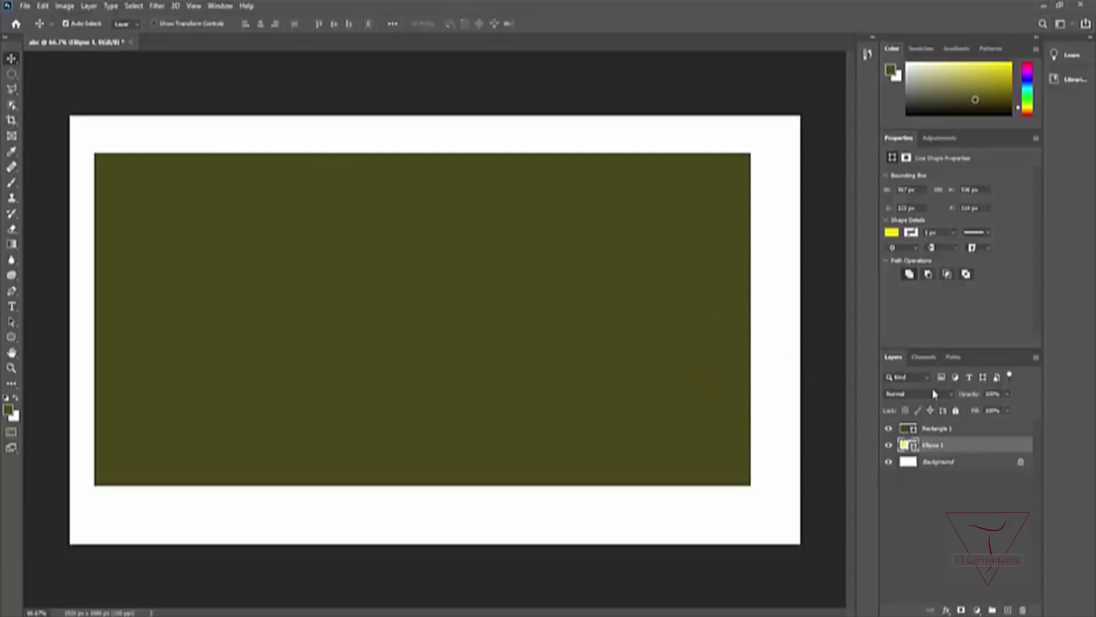
pyautogui.rightClick(943, 437)
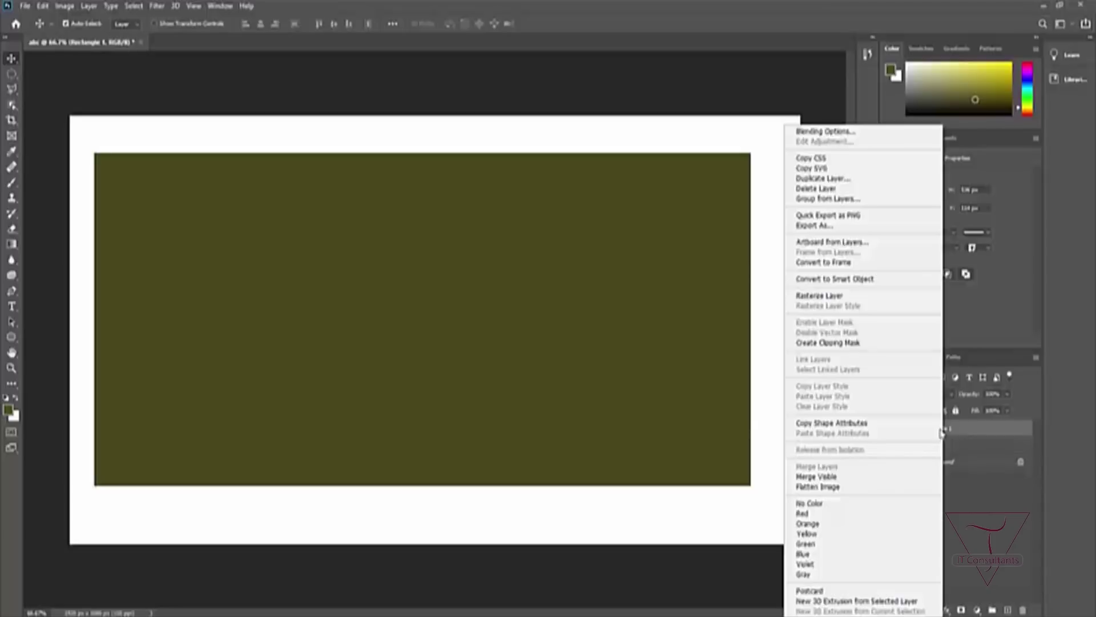
pyautogui.click(862, 343)
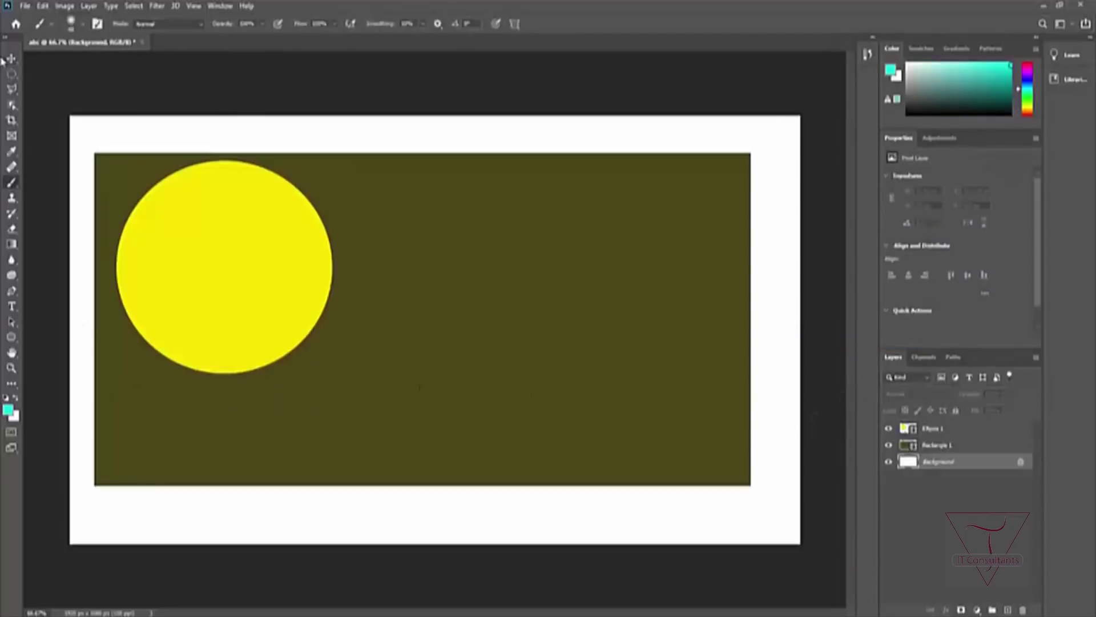
# Step: Delete the Ellipse 1 and Rectangle 1 layers so that only the Background layer remains
pyautogui.click(11, 59)
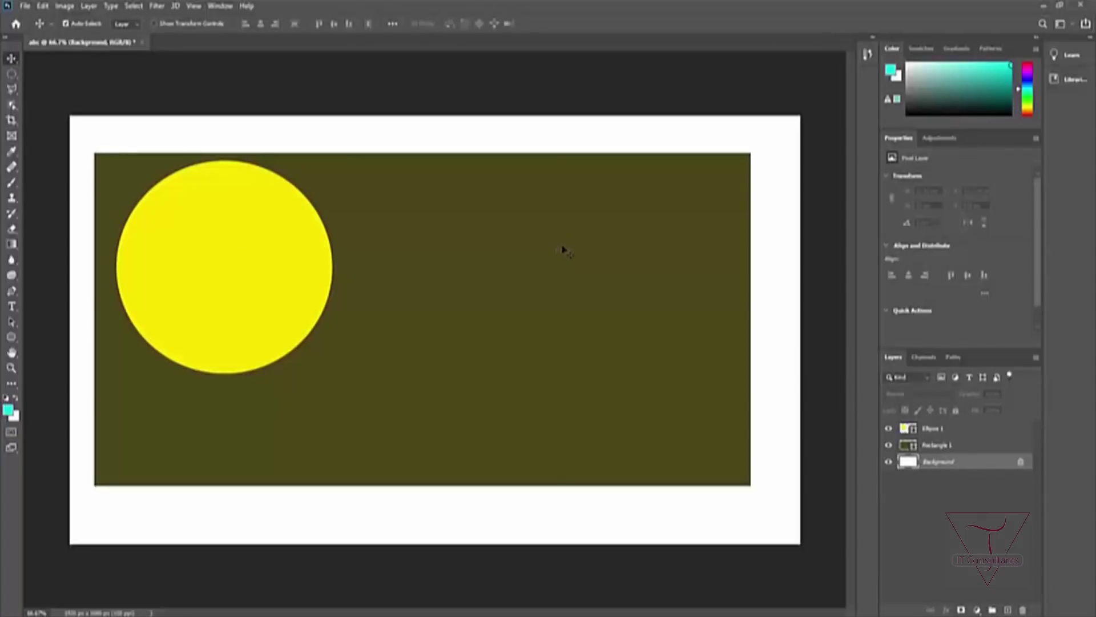
pyautogui.click(939, 446)
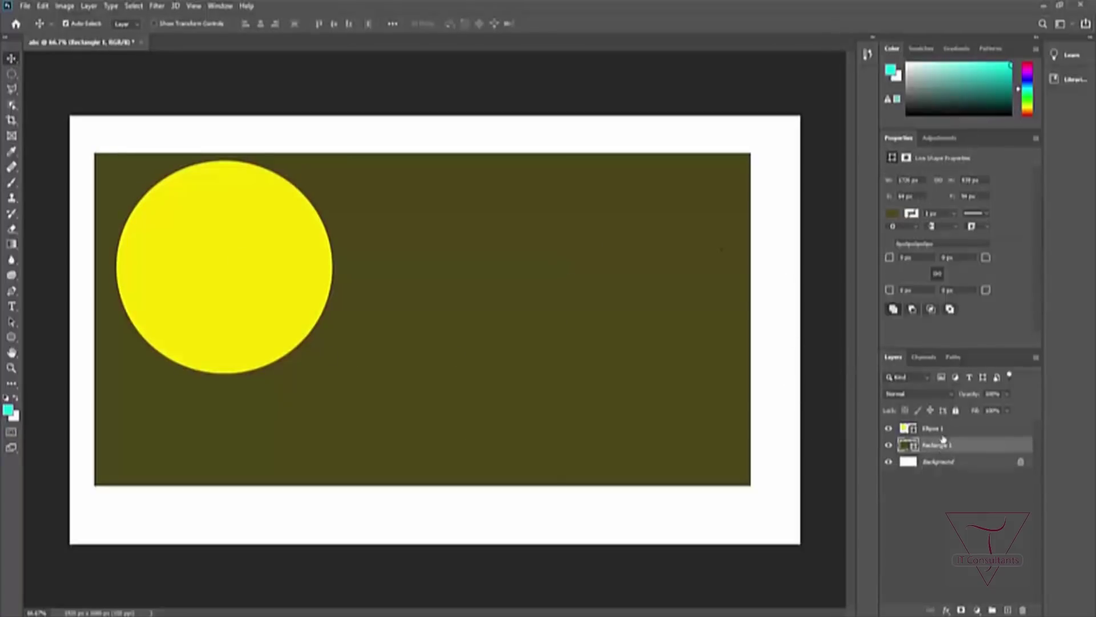
pyautogui.click(938, 428)
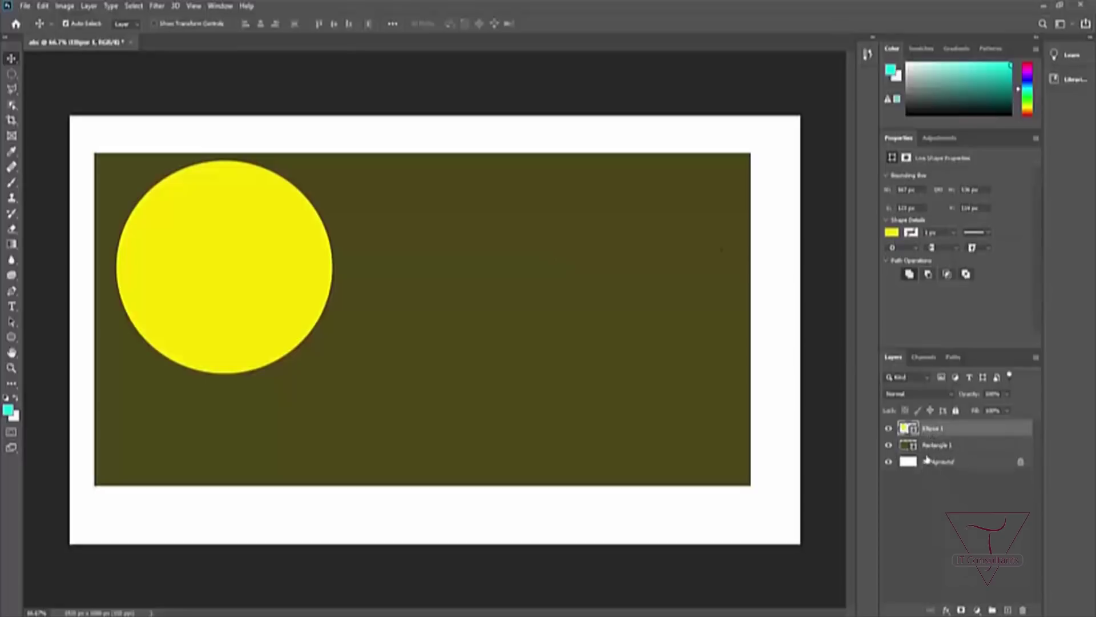
pyautogui.press('Delete')
pyautogui.press('Delete')
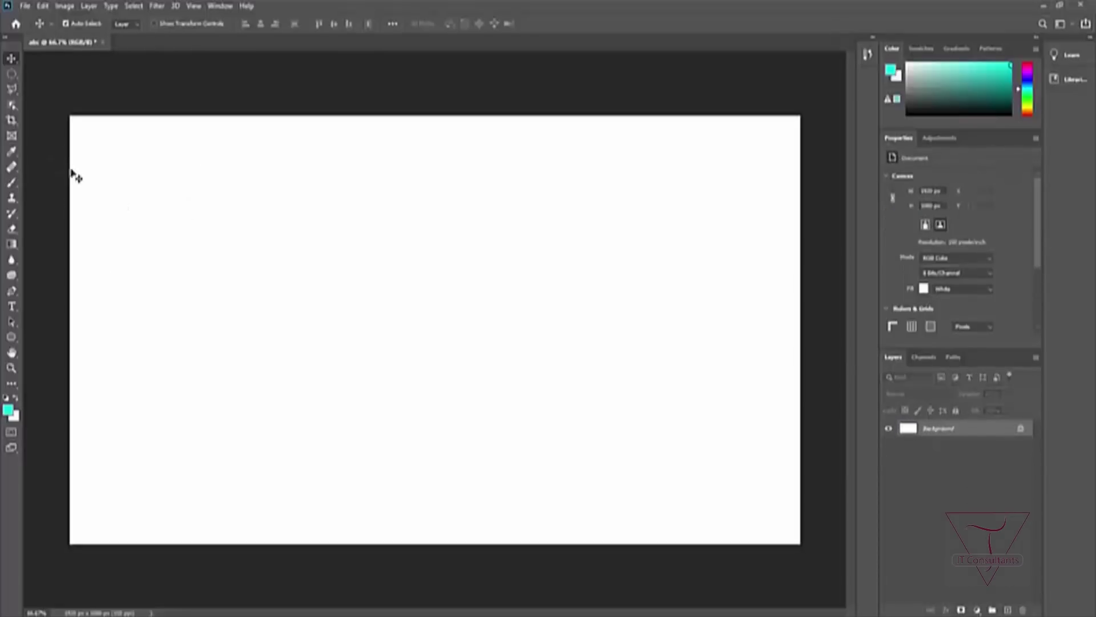
# Step: Handwrite "Photoshop" in default black near the top of the canvas with the Pencil tool and add a wavy underline
pyautogui.click(12, 182)
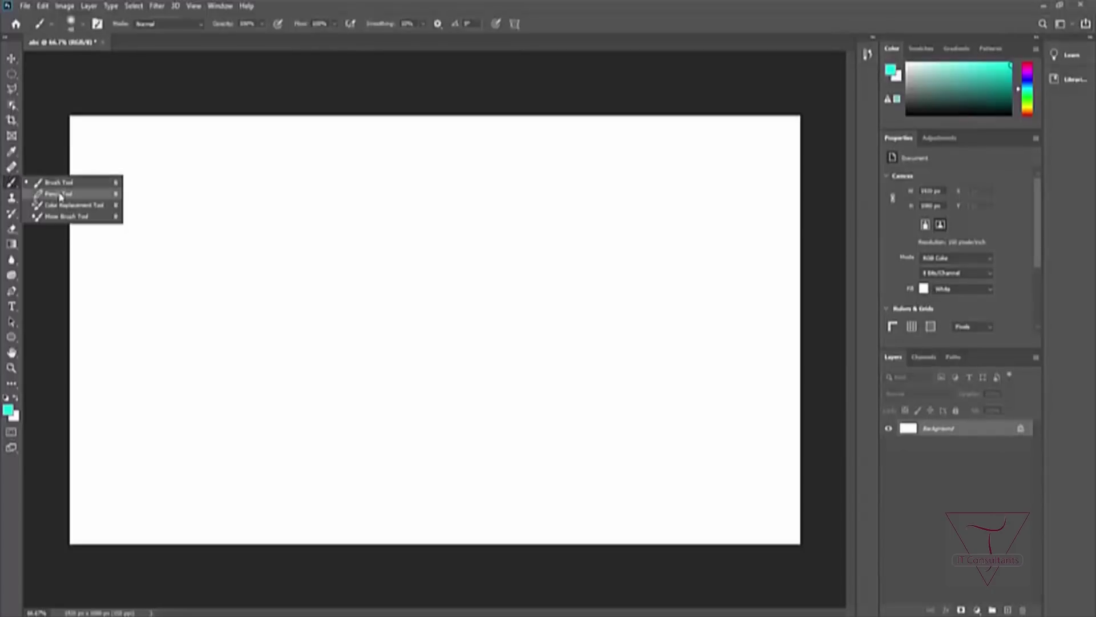
pyautogui.click(59, 194)
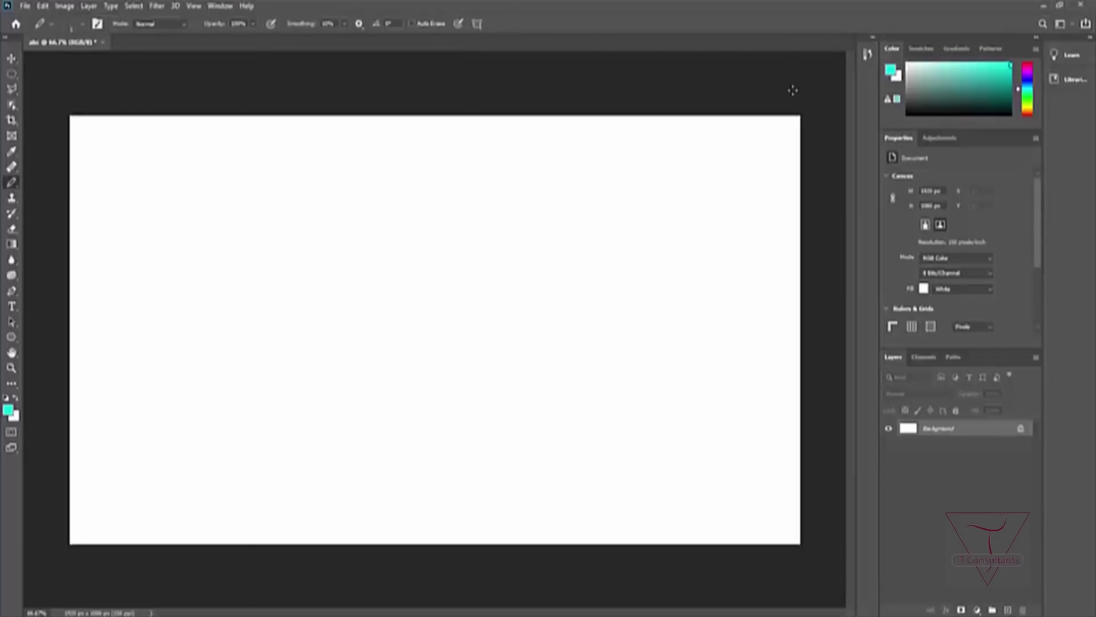
pyautogui.press('d')
pyautogui.moveTo(217, 188)
pyautogui.mouseDown()
pyautogui.moveTo(232, 233)
pyautogui.moveTo(254, 176)
pyautogui.moveTo(228, 222)
pyautogui.mouseUp()
pyautogui.moveTo(269, 179)
pyautogui.mouseDown()
pyautogui.moveTo(286, 225)
pyautogui.moveTo(332, 181)
pyautogui.moveTo(379, 192)
pyautogui.moveTo(355, 168)
pyautogui.mouseUp()
pyautogui.moveTo(427, 167)
pyautogui.mouseDown()
pyautogui.moveTo(403, 202)
pyautogui.moveTo(478, 191)
pyautogui.moveTo(483, 176)
pyautogui.mouseUp()
pyautogui.moveTo(517, 213); pyautogui.dragTo(499, 186)
pyautogui.moveTo(278, 289); pyautogui.dragTo(541, 200)
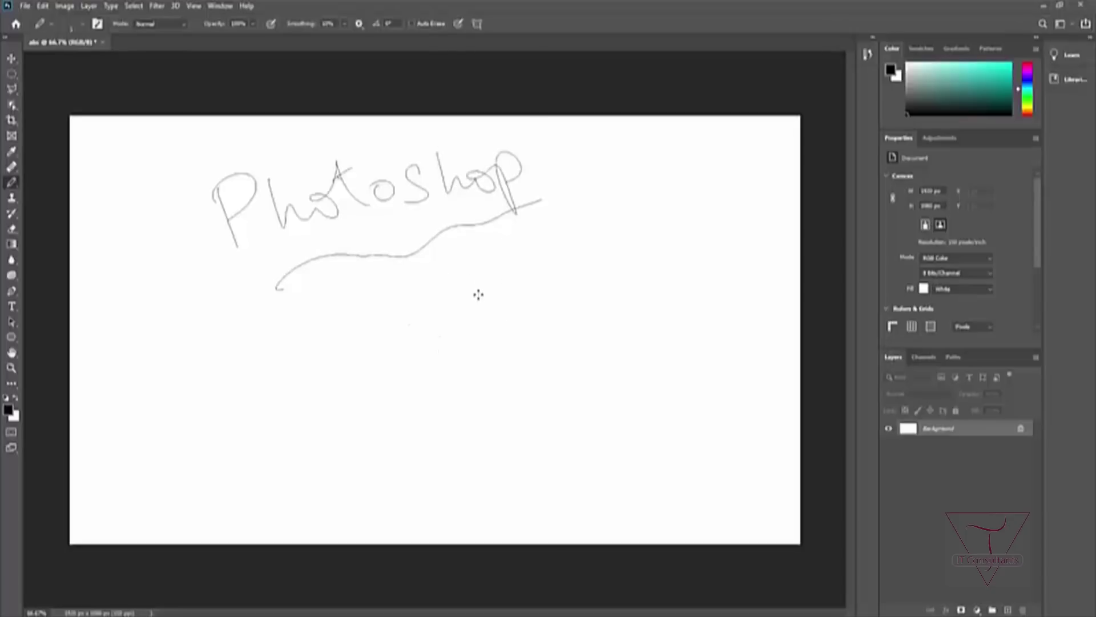
# Step: Sketch a handwritten signature below the word Photoshop and underline it with slanted pencil strokes
pyautogui.moveTo(430, 290)
pyautogui.mouseDown()
pyautogui.moveTo(397, 384)
pyautogui.moveTo(487, 303)
pyautogui.moveTo(537, 372)
pyautogui.mouseUp()
pyautogui.moveTo(547, 298)
pyautogui.mouseDown()
pyautogui.moveTo(524, 328)
pyautogui.moveTo(640, 253)
pyautogui.mouseUp()
pyautogui.moveTo(402, 427); pyautogui.dragTo(622, 303)
pyautogui.moveTo(462, 441)
pyautogui.mouseDown()
pyautogui.moveTo(645, 305)
pyautogui.moveTo(608, 279)
pyautogui.mouseUp()
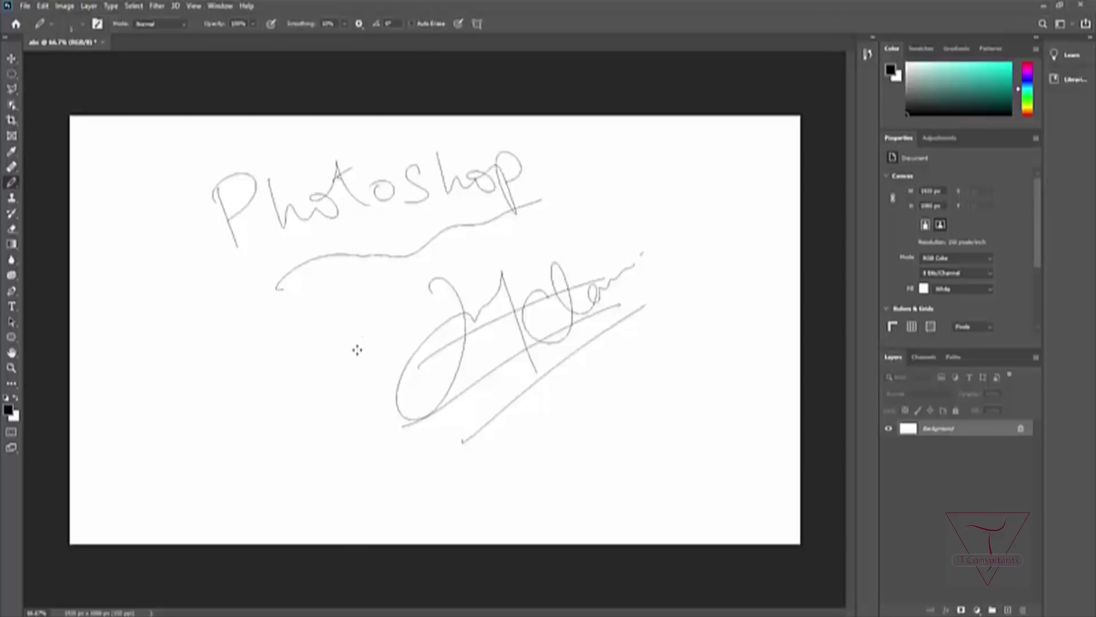
# Step: Undo the signature, the wavy underline and the last letters of the handwriting back to "Photo"
pyautogui.hotkey('ctrl', 'z')
pyautogui.hotkey('ctrl', 'z')
pyautogui.hotkey('ctrl', 'z')
pyautogui.hotkey('ctrl', 'z')
pyautogui.hotkey('ctrl', 'z')
pyautogui.hotkey('ctrl', 'z')
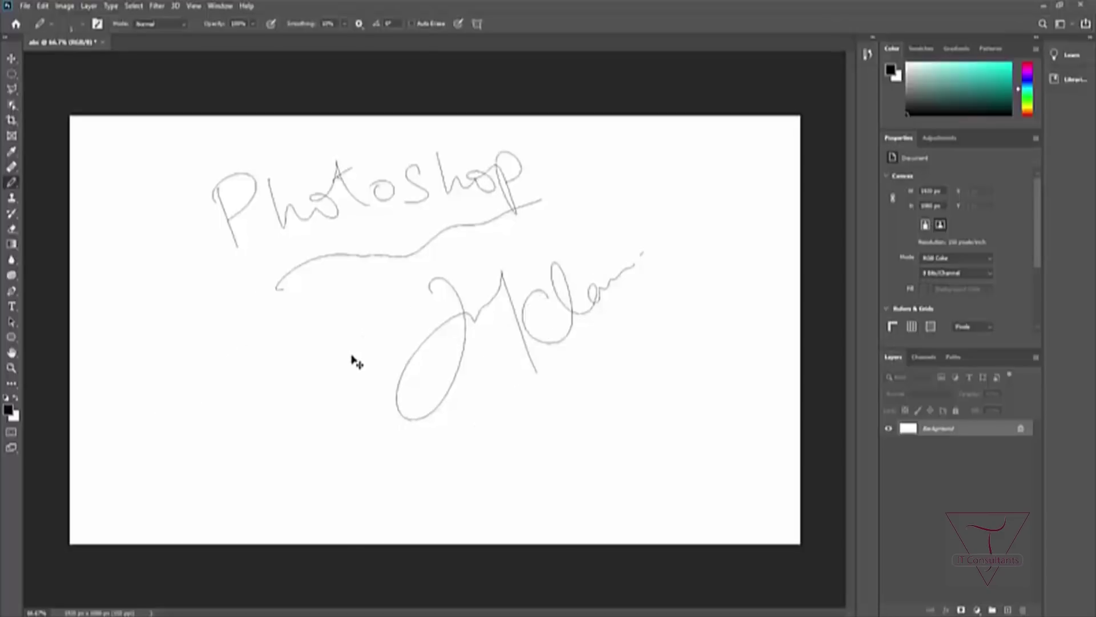
pyautogui.hotkey('ctrl', 'z')
pyautogui.hotkey('ctrl', 'z')
pyautogui.hotkey('ctrl', 'z')
pyautogui.hotkey('ctrl', 'z')
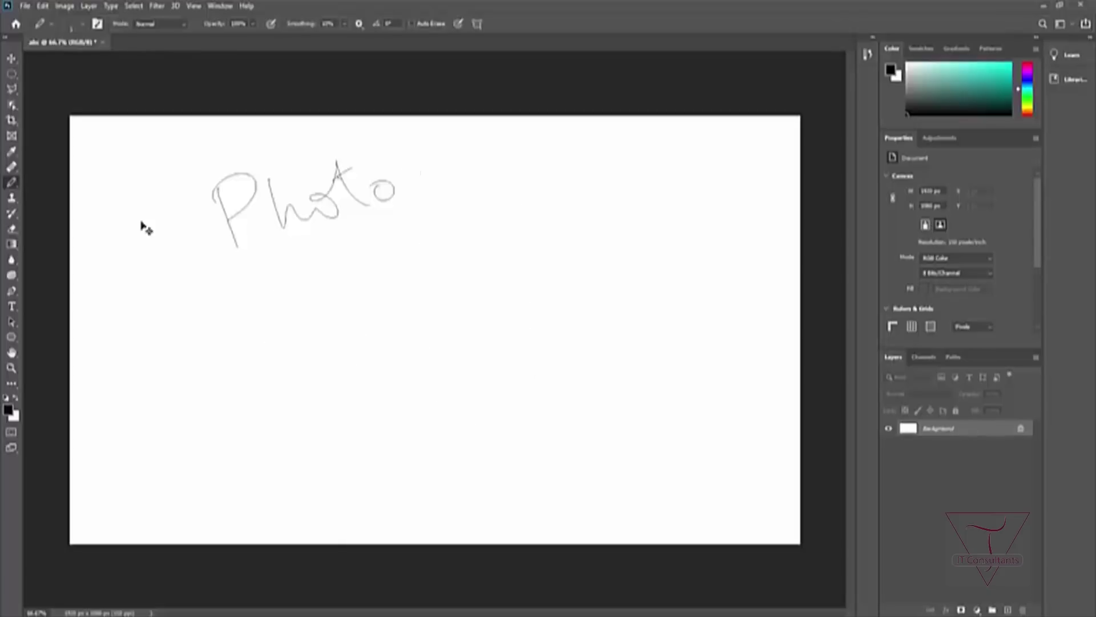
# Step: Erase the remaining handwritten "Photo" from the canvas with the Eraser tool, enlarging the eraser along the way
pyautogui.click(12, 229)
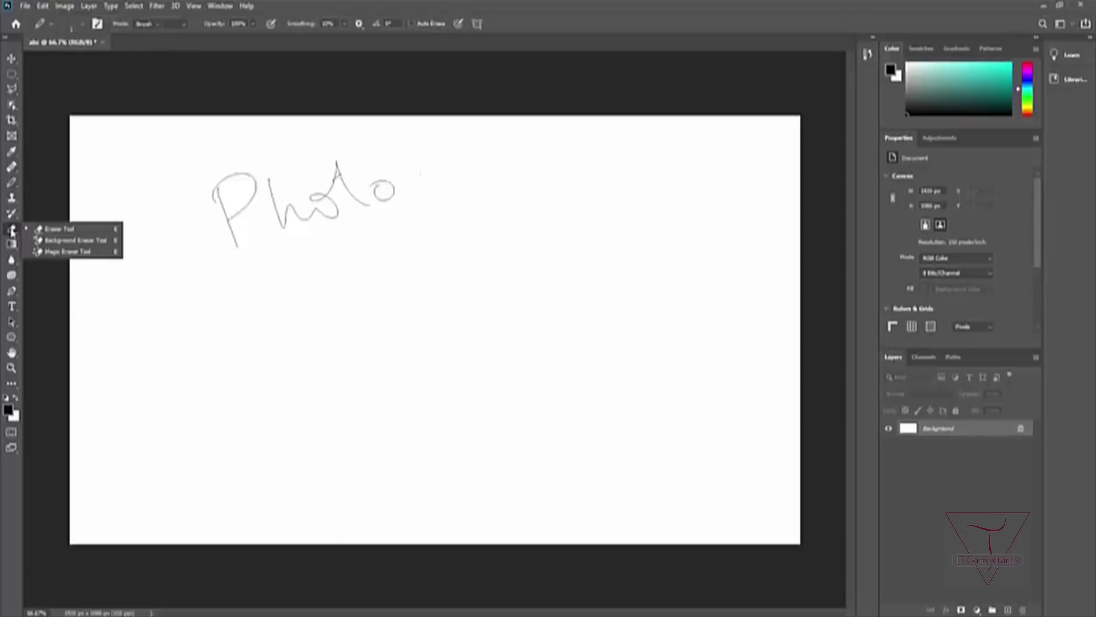
pyautogui.click(57, 224)
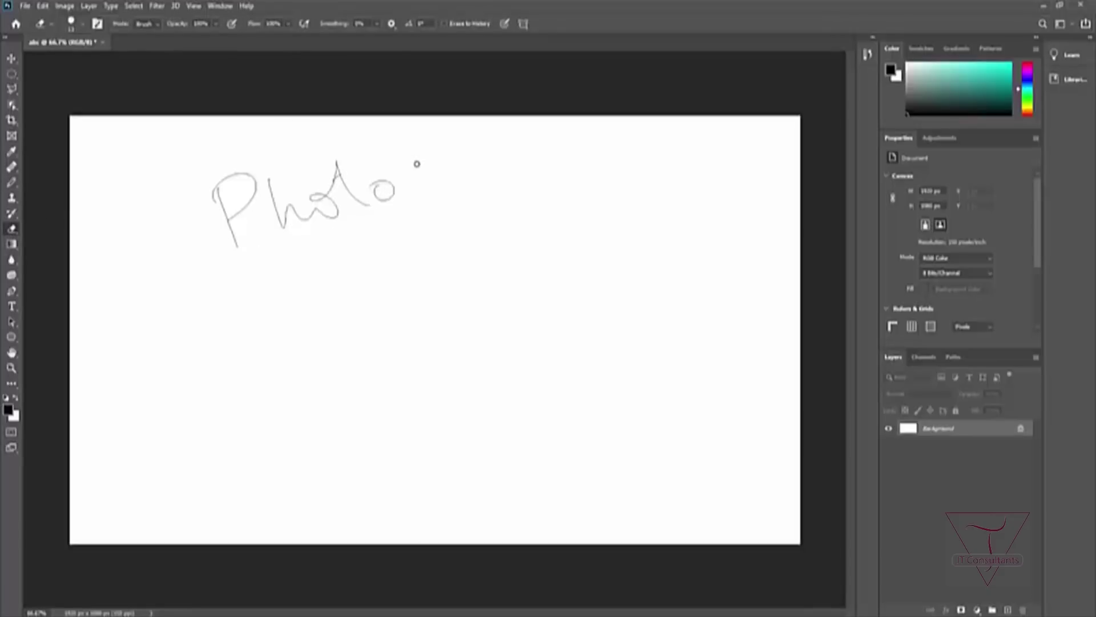
pyautogui.moveTo(391, 194); pyautogui.dragTo(366, 180)
pyautogui.rightClick(372, 247)
pyautogui.moveTo(434, 281); pyautogui.dragTo(464, 281)
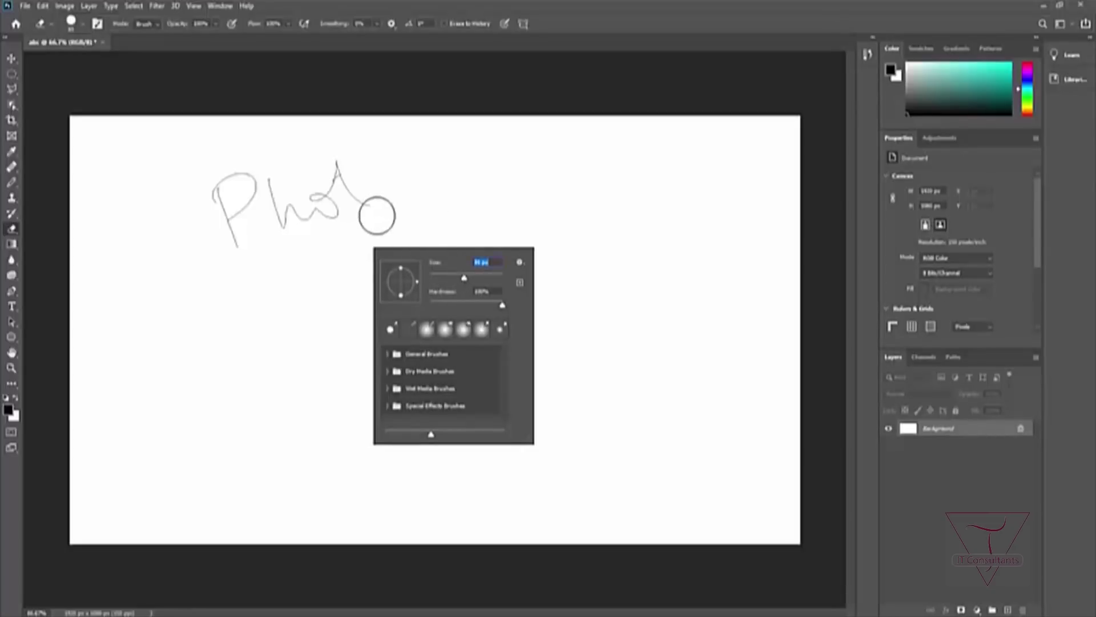
pyautogui.click(372, 227)
pyautogui.moveTo(371, 228)
pyautogui.mouseDown()
pyautogui.moveTo(360, 178)
pyautogui.moveTo(272, 202)
pyautogui.moveTo(252, 266)
pyautogui.moveTo(306, 213)
pyautogui.mouseUp()
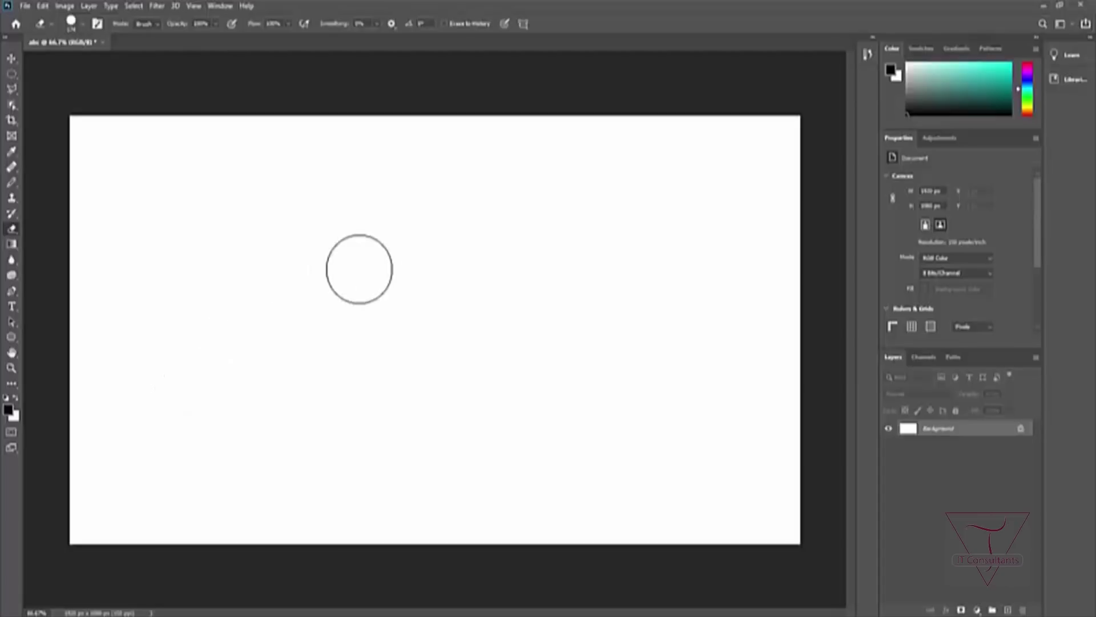
# Step: Reduce the eraser size to 17 px
pyautogui.rightClick(374, 256)
pyautogui.moveTo(489, 290); pyautogui.dragTo(445, 292)
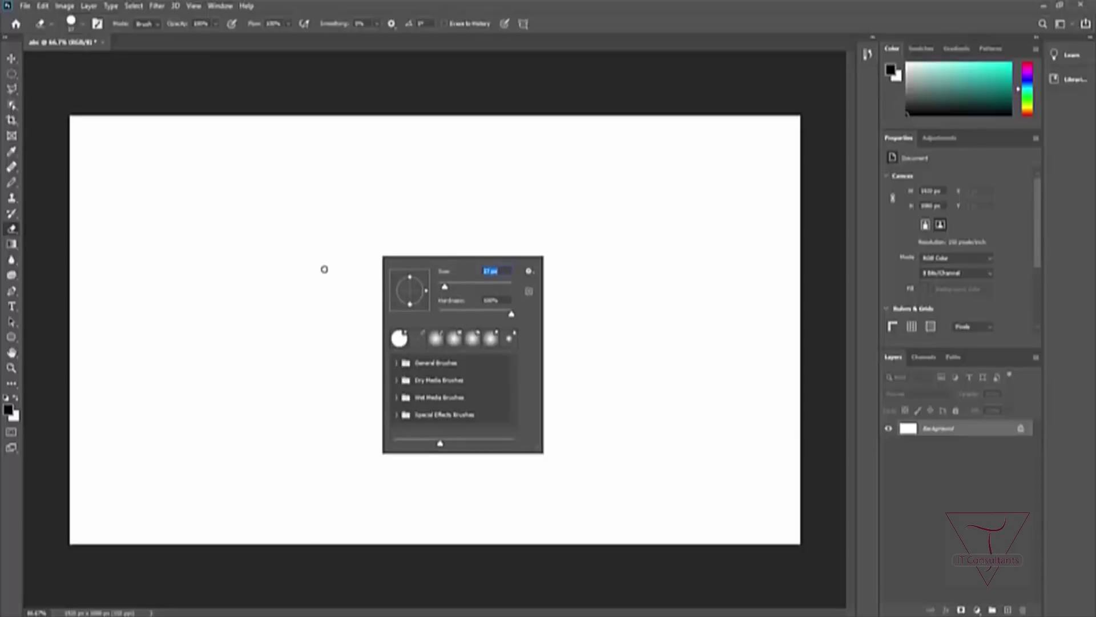
pyautogui.click(331, 292)
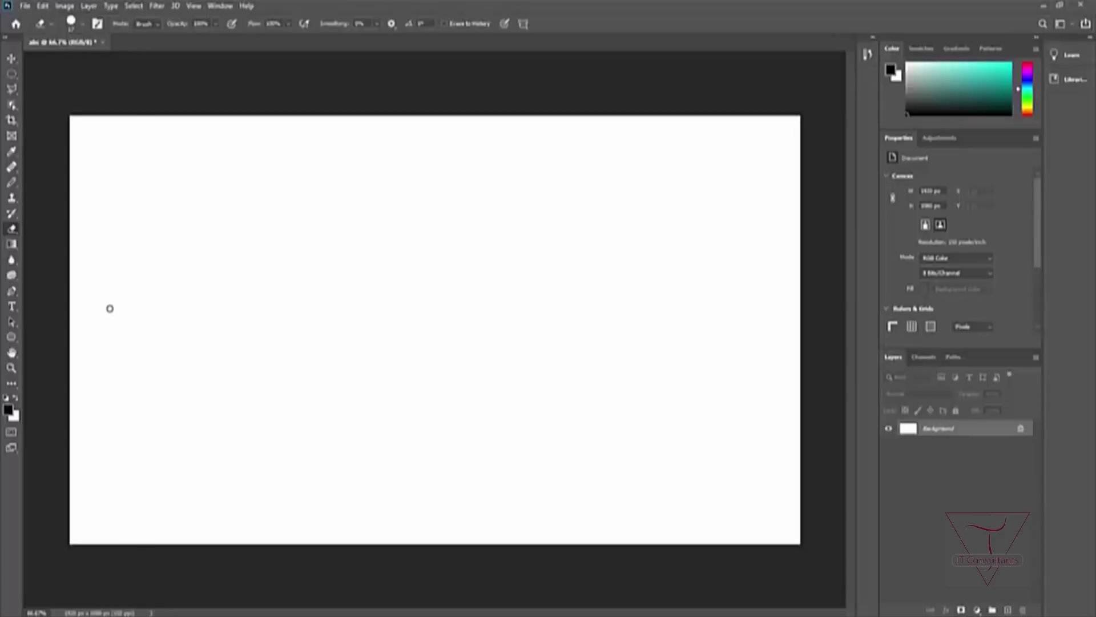
# Step: Draw a black rectangle about 488 × 212 px in the upper-left area of the canvas
pyautogui.click(12, 339)
pyautogui.click(57, 338)
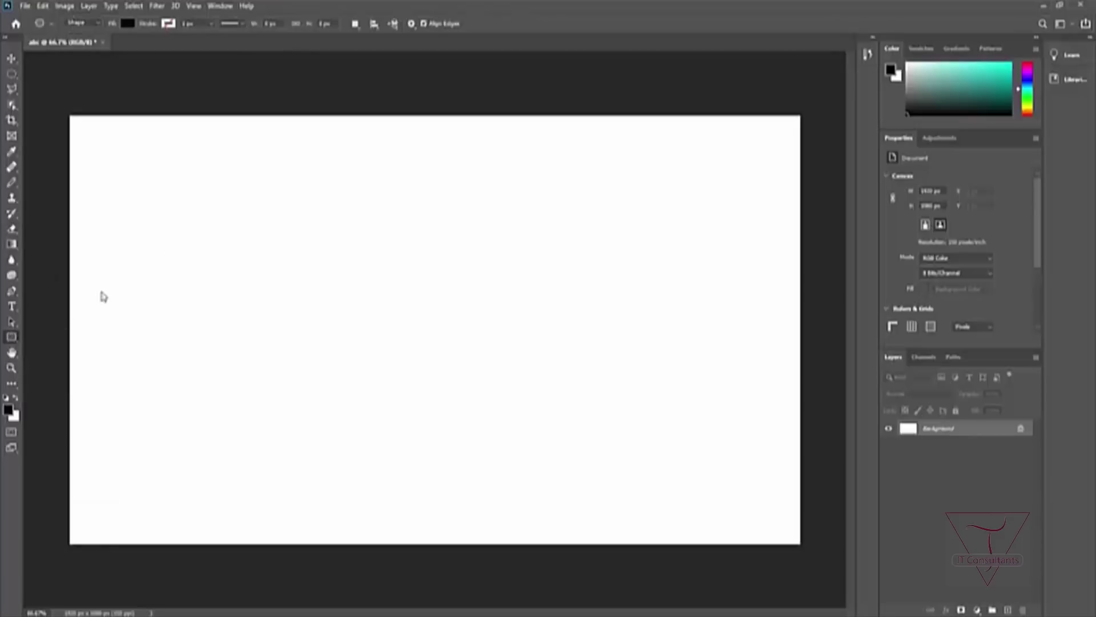
pyautogui.moveTo(89, 145); pyautogui.dragTo(275, 229)
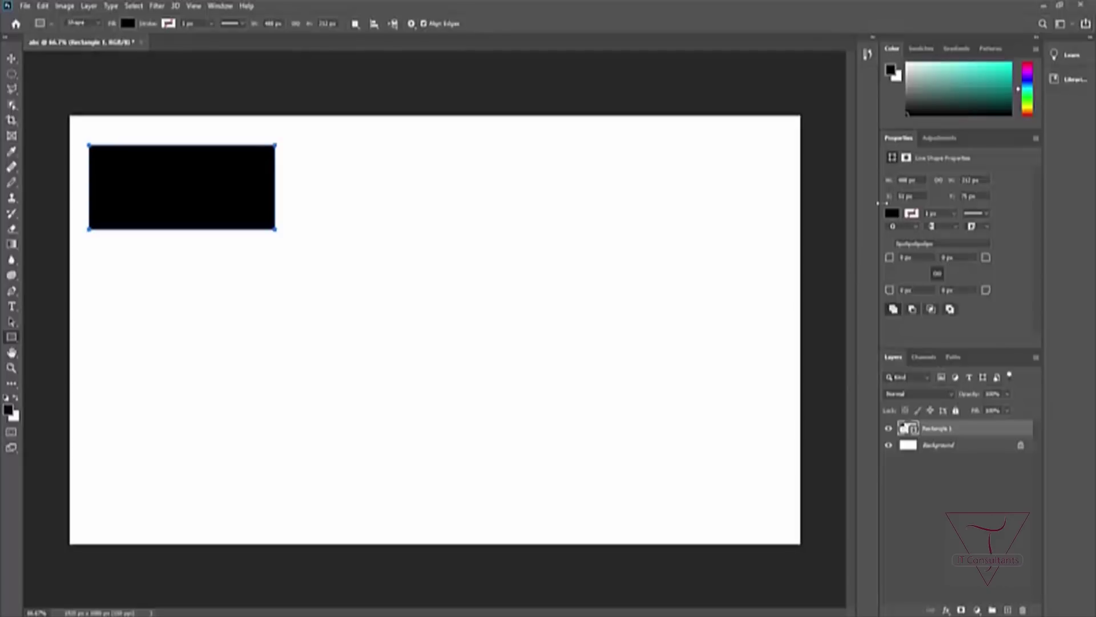
# Step: Try recently used yellow and red as the rectangle's fill and settle on pink
pyautogui.click(892, 214)
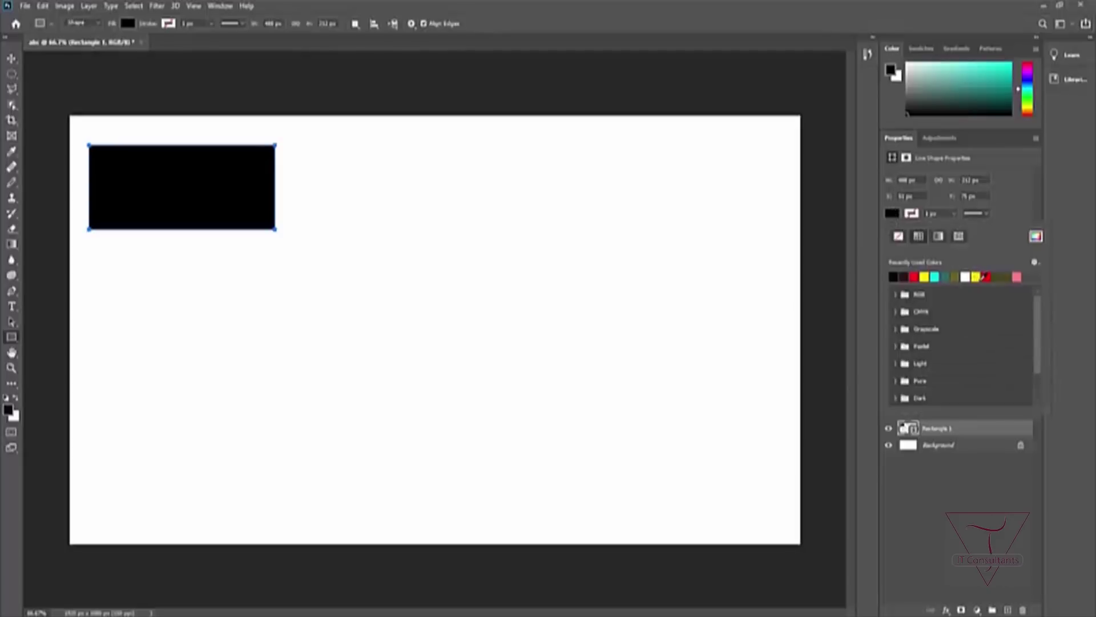
pyautogui.click(976, 276)
pyautogui.click(986, 276)
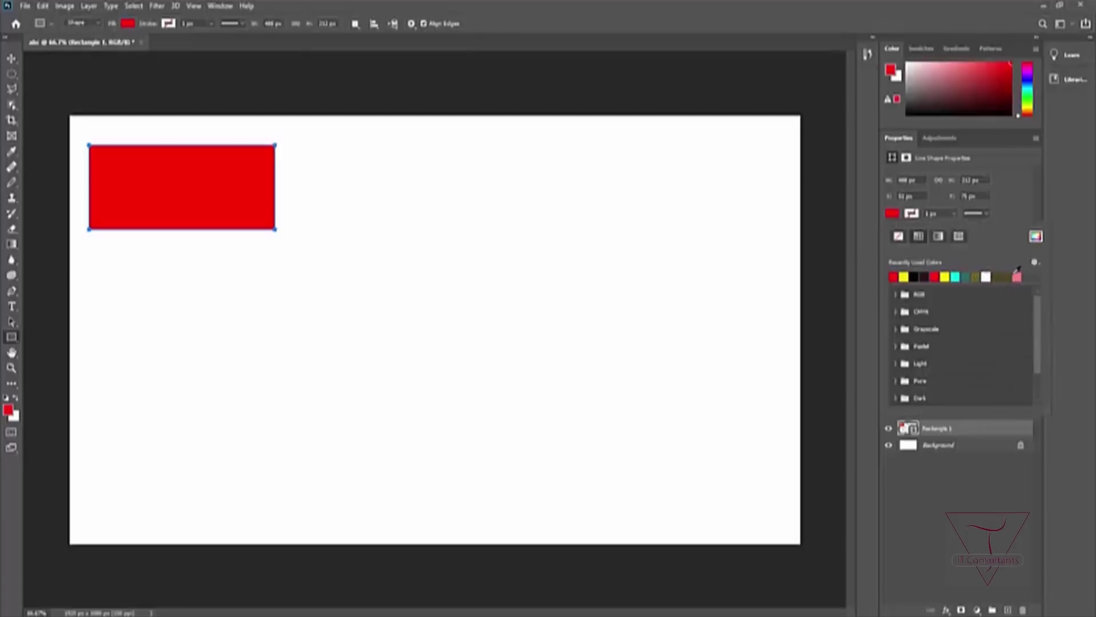
pyautogui.click(1017, 275)
pyautogui.click(860, 206)
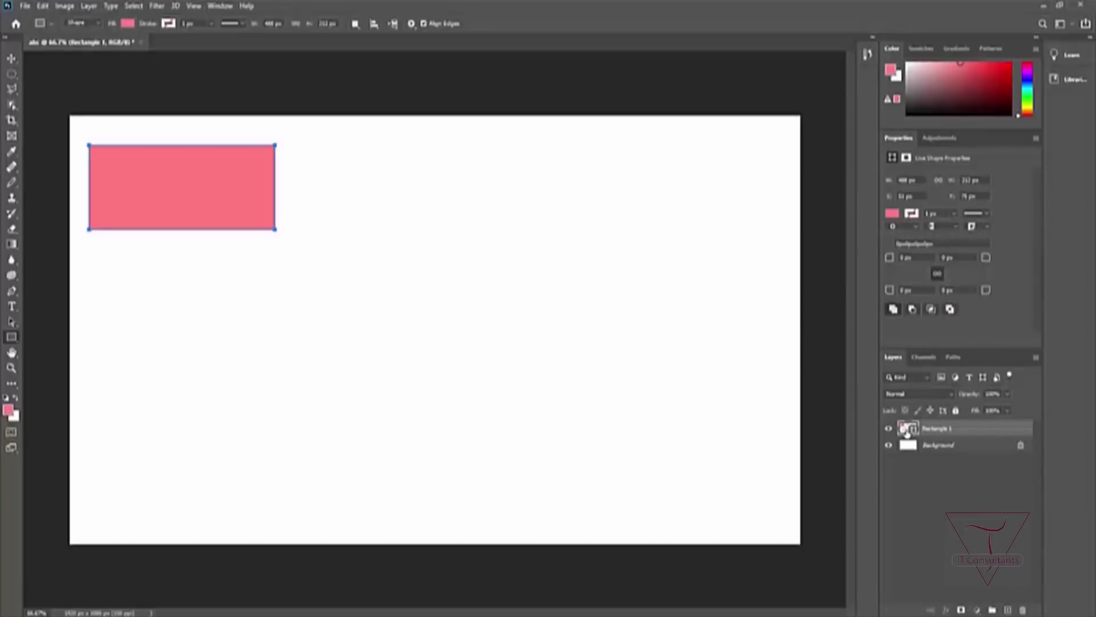
# Step: Change the Rectangle 1 layer's fill to dark maroon 481414
pyautogui.doubleClick(903, 429)
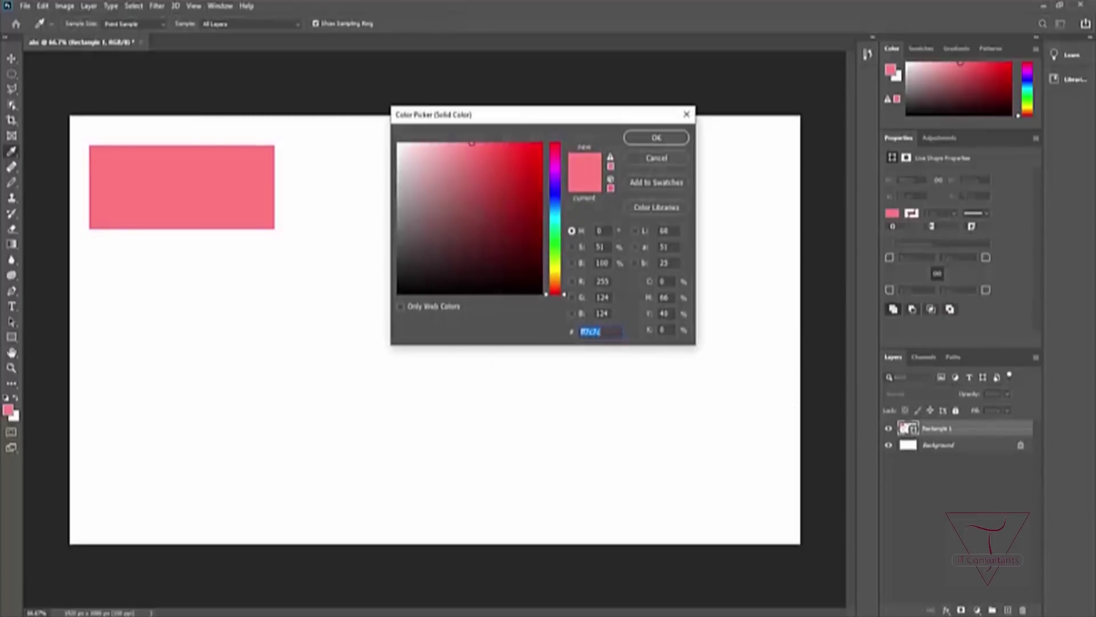
pyautogui.moveTo(480, 206); pyautogui.dragTo(502, 251)
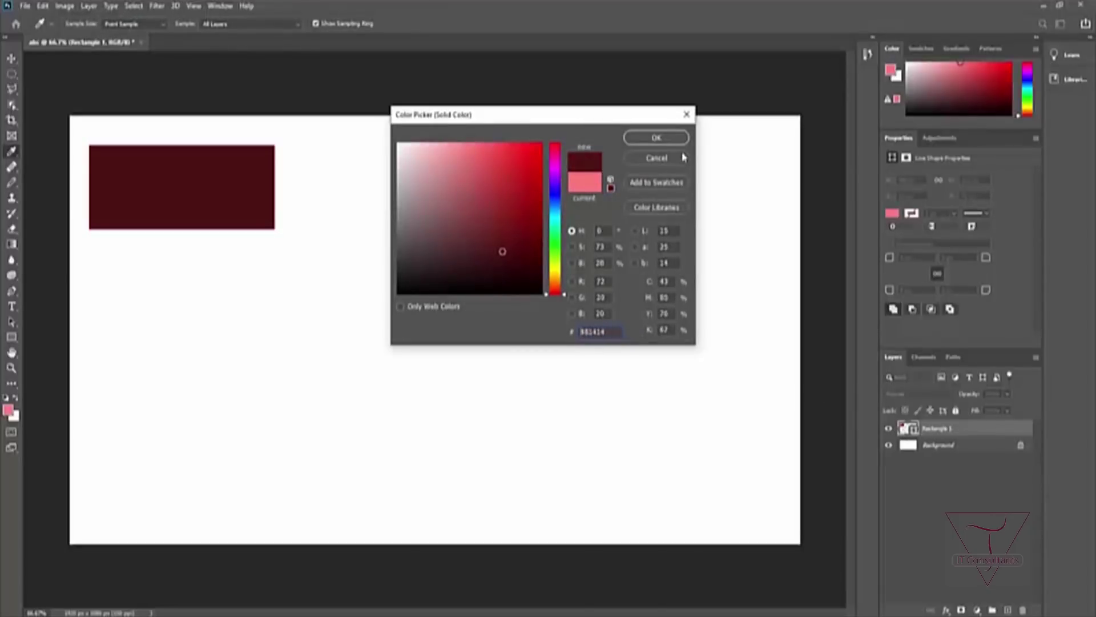
pyautogui.click(654, 140)
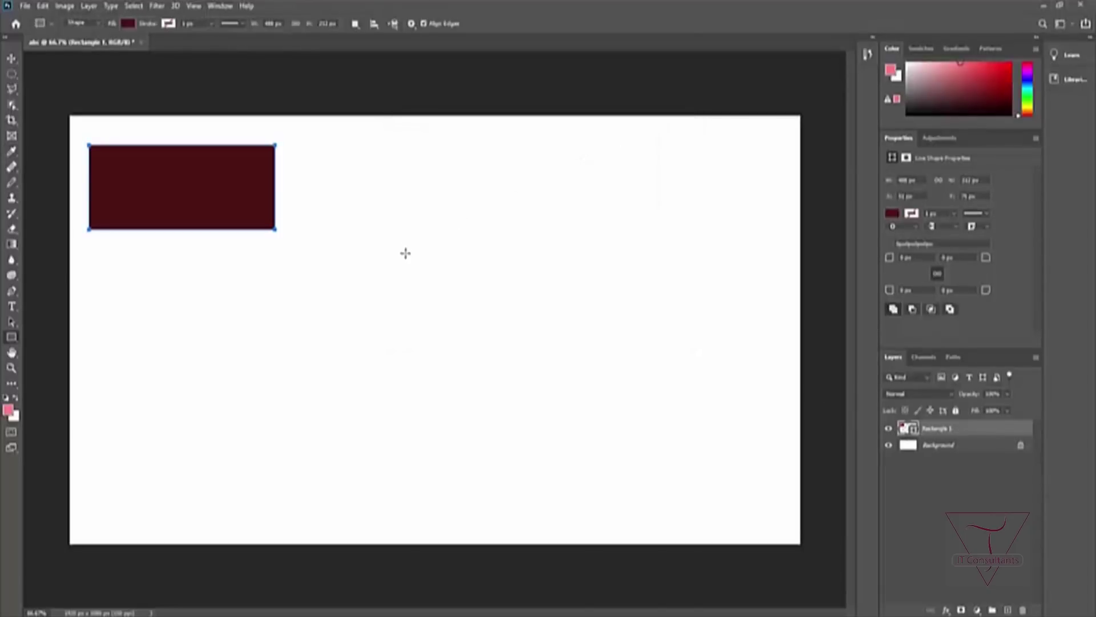
# Step: Set the foreground colour to very dark red 340e0e
pyautogui.click(12, 414)
pyautogui.moveTo(483, 268)
pyautogui.mouseDown()
pyautogui.moveTo(458, 280)
pyautogui.moveTo(480, 253)
pyautogui.moveTo(502, 263)
pyautogui.mouseUp()
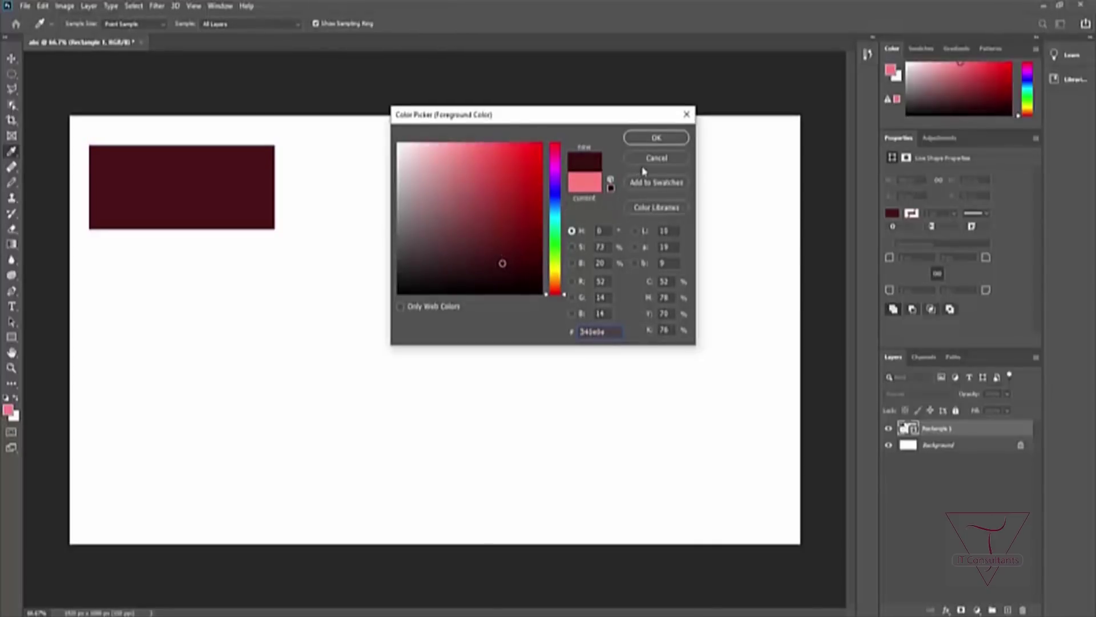
pyautogui.click(655, 143)
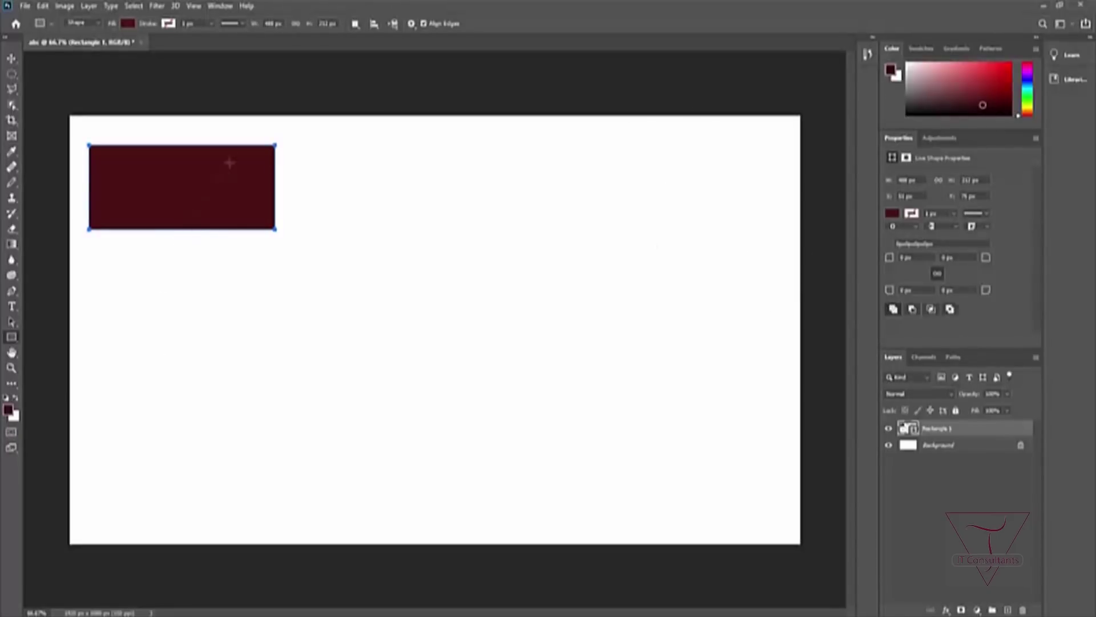
# Step: Draw a rounded rectangle about 751 × 275 px with 10 px corner radii beside the first rectangle
pyautogui.rightClick(12, 337)
pyautogui.click(74, 348)
pyautogui.moveTo(302, 162); pyautogui.dragTo(588, 269)
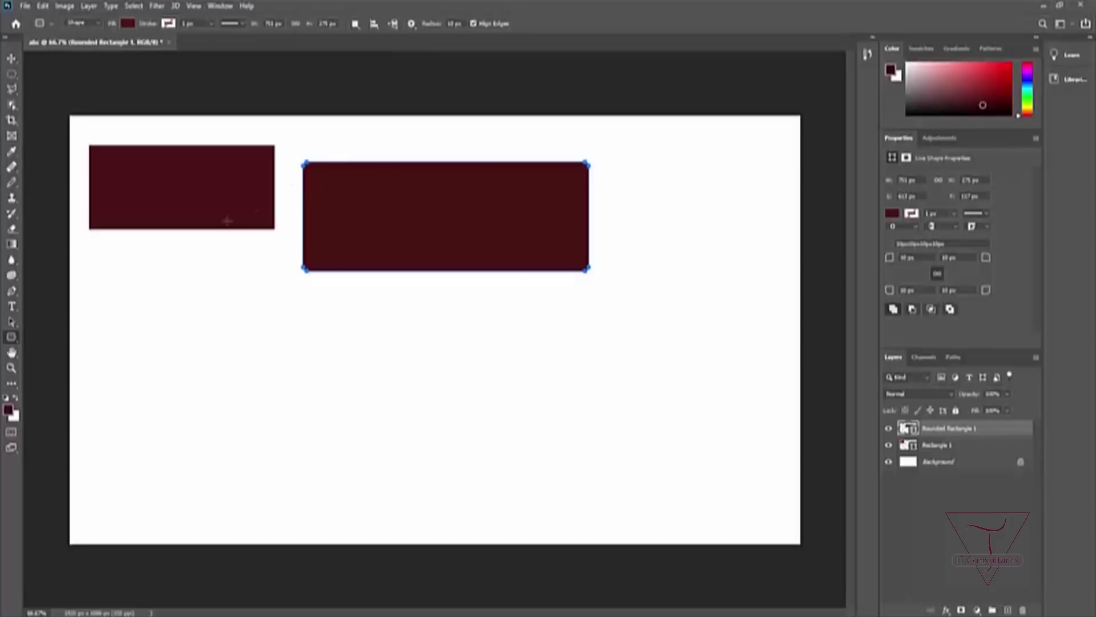
# Step: Draw an ellipse about 419 × 285 px, a circle about 386 px across beside it, and a flat ellipse about 505 px wide below
pyautogui.moveTo(11, 337); pyautogui.dragTo(57, 361)
pyautogui.moveTo(98, 296); pyautogui.dragTo(258, 410)
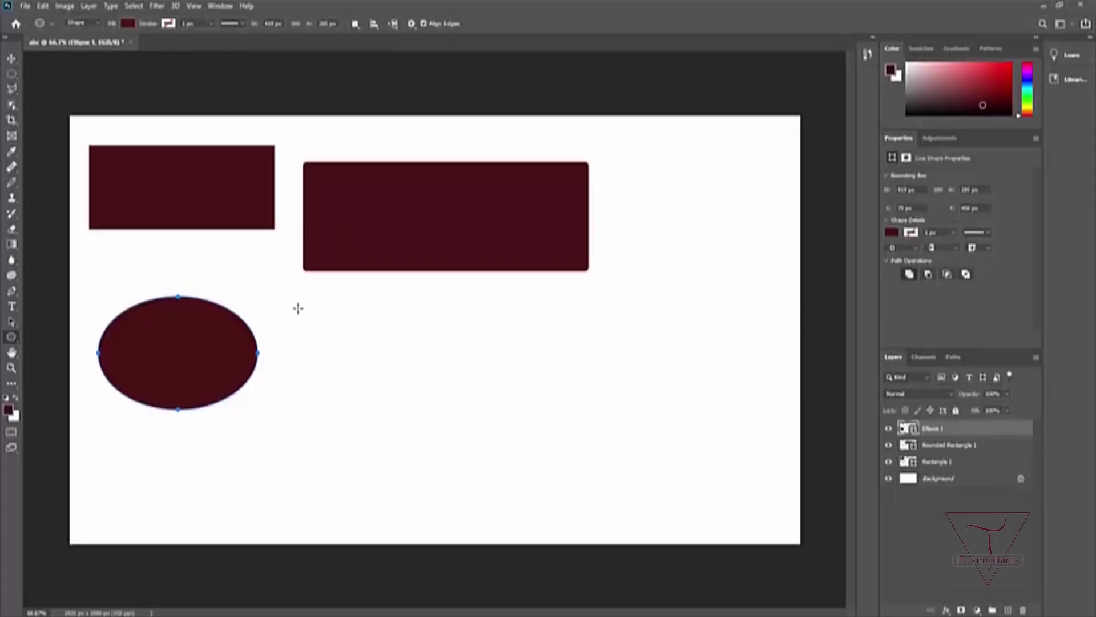
pyautogui.moveTo(285, 303); pyautogui.dragTo(585, 448)
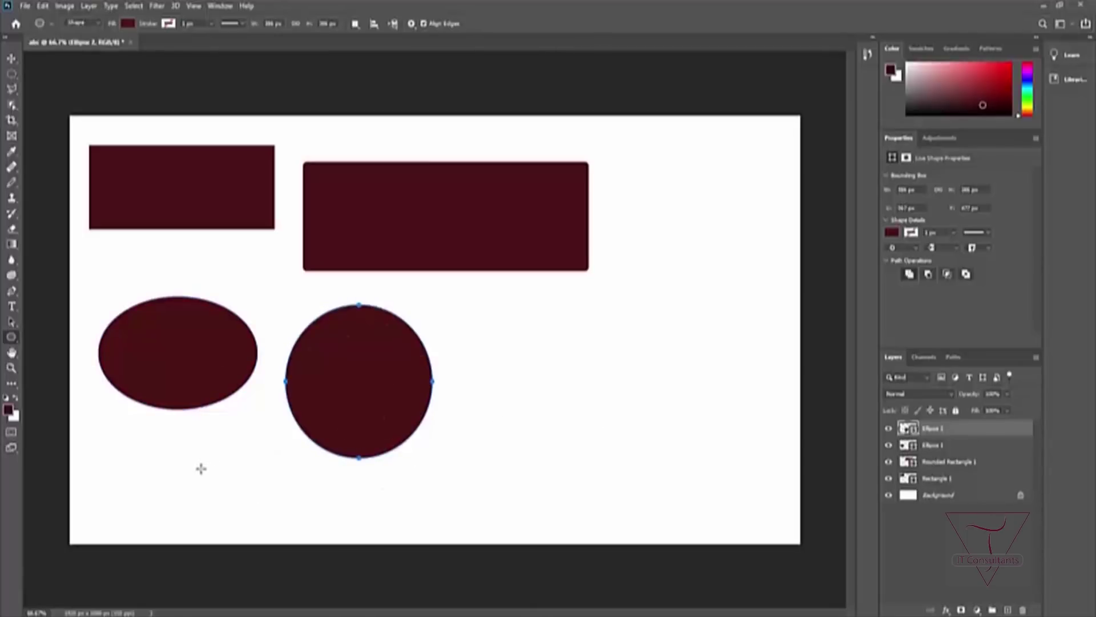
pyautogui.moveTo(114, 445); pyautogui.dragTo(308, 496)
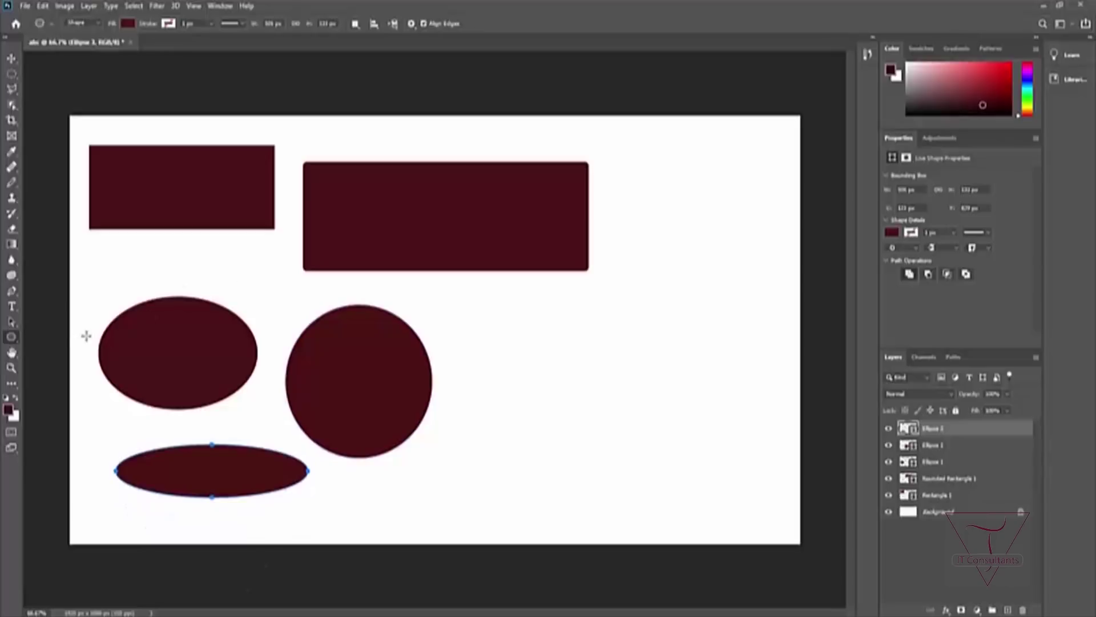
# Step: Draw a ten-sided polygon about 523 × 527 px overlapping the circle and the rounded rectangle
pyautogui.rightClick(12, 340)
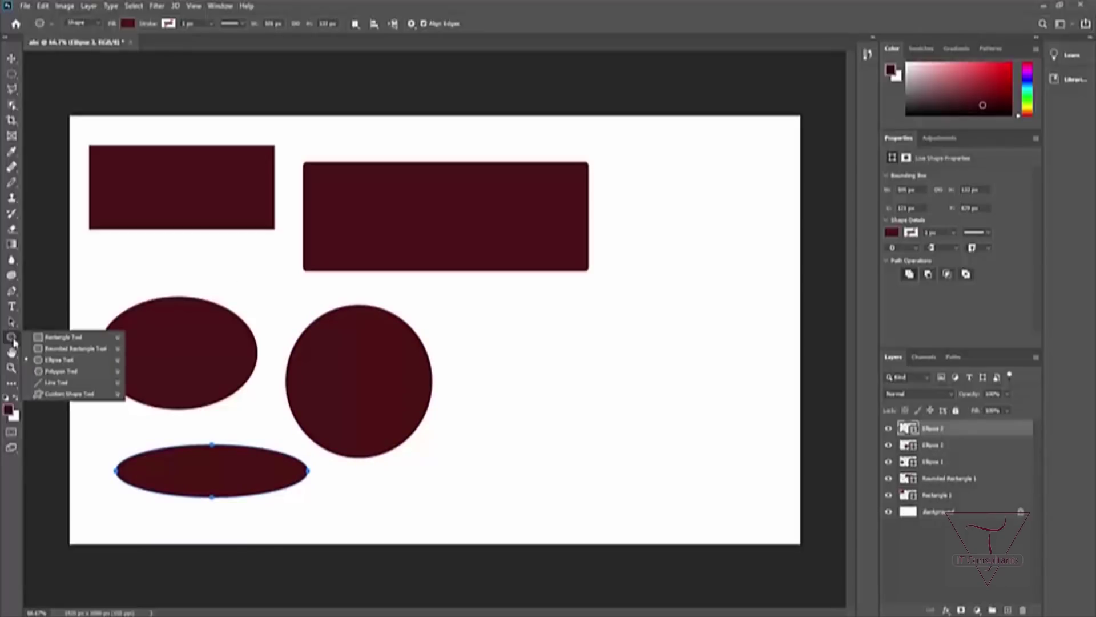
pyautogui.click(54, 371)
pyautogui.moveTo(492, 303); pyautogui.dragTo(402, 329)
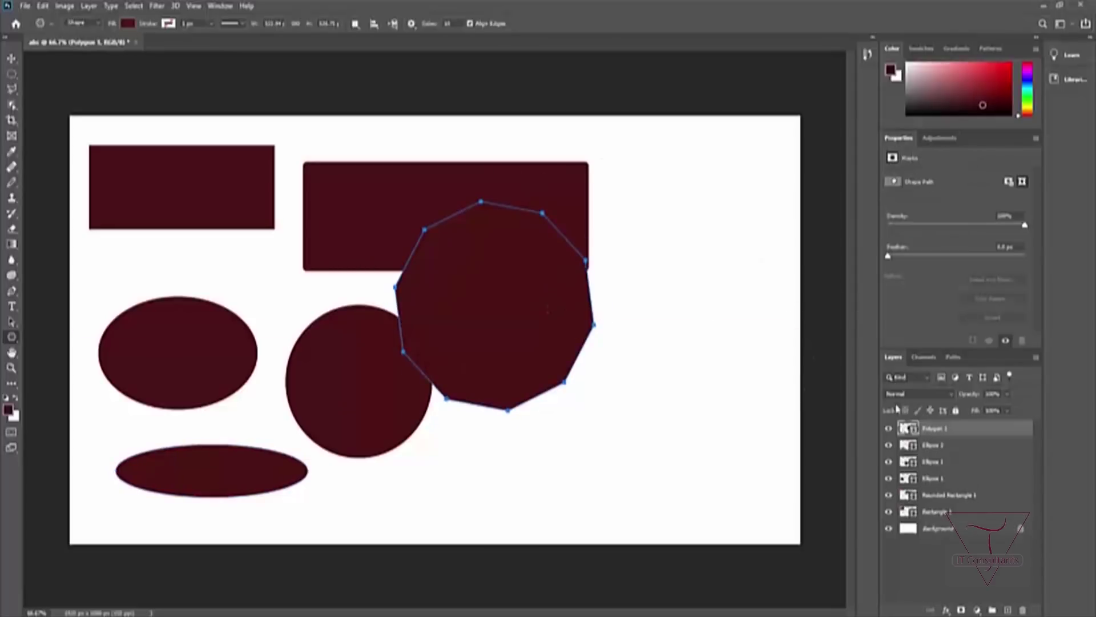
# Step: Change the polygon's fill to bright red and switch to the Move tool
pyautogui.doubleClick(904, 429)
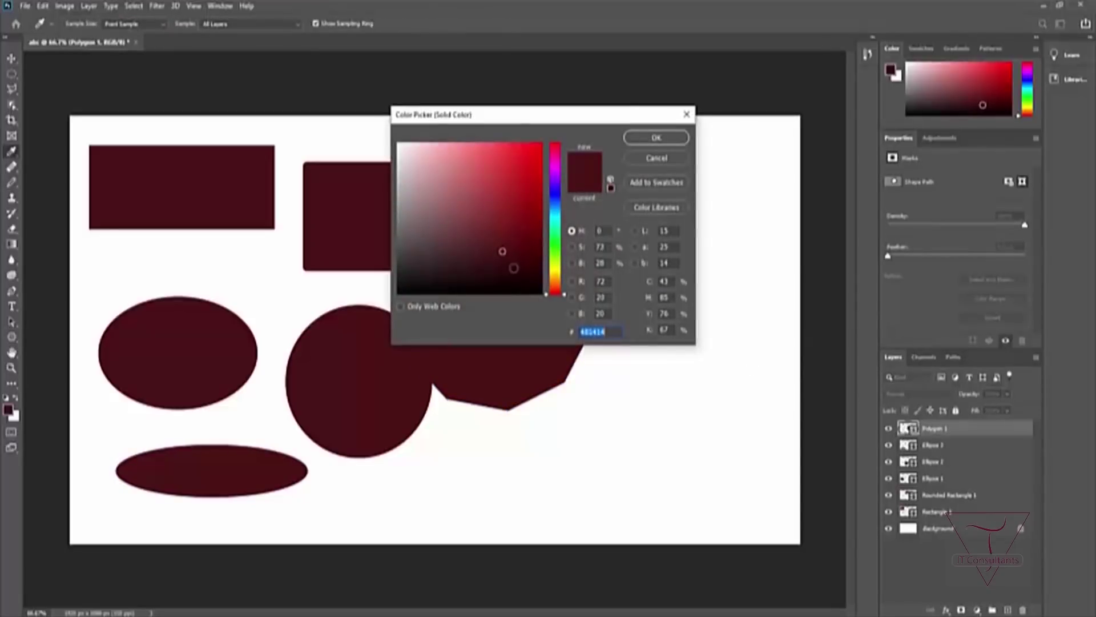
pyautogui.click(541, 160)
pyautogui.click(657, 137)
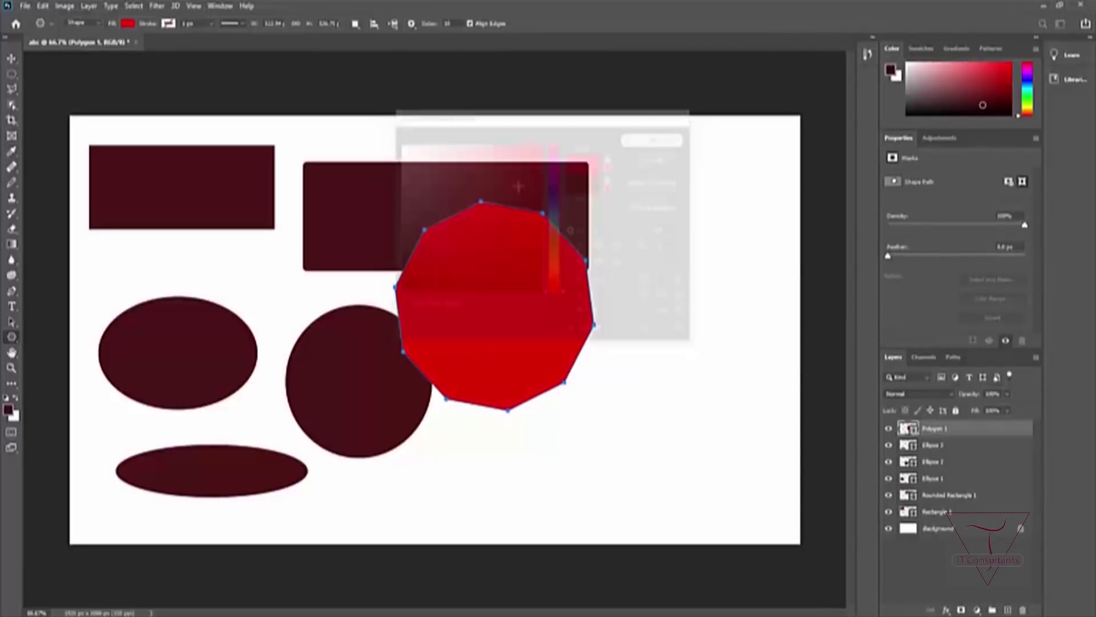
pyautogui.click(11, 59)
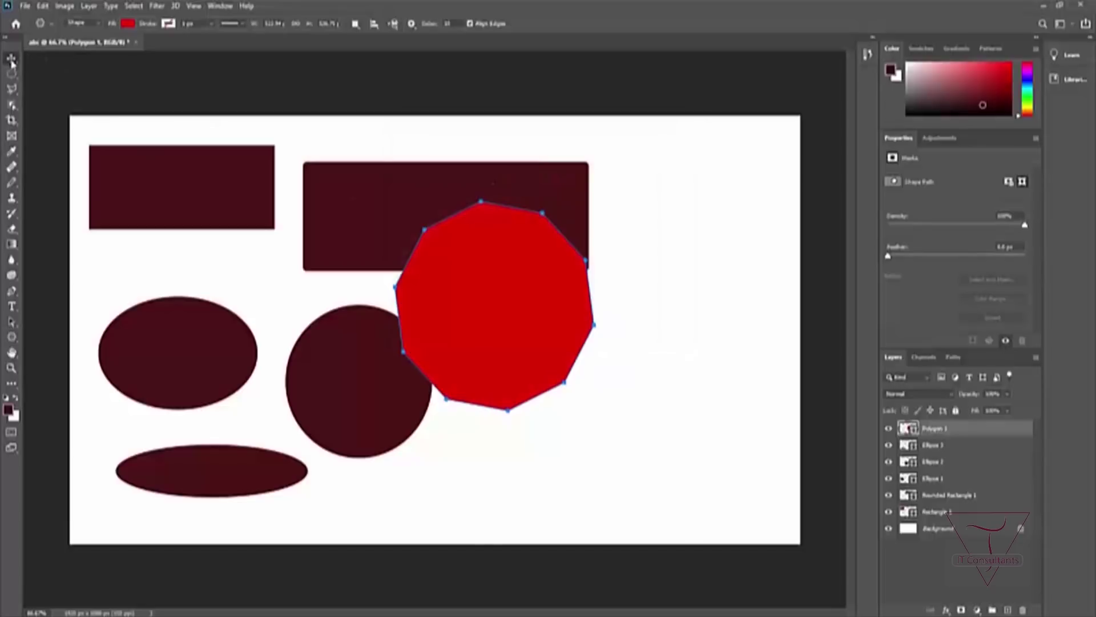
# Step: Remove the red ten-sided polygon and draw a six-sided polygon about 290 px wide beside the circle
pyautogui.moveTo(526, 286); pyautogui.dragTo(643, 350)
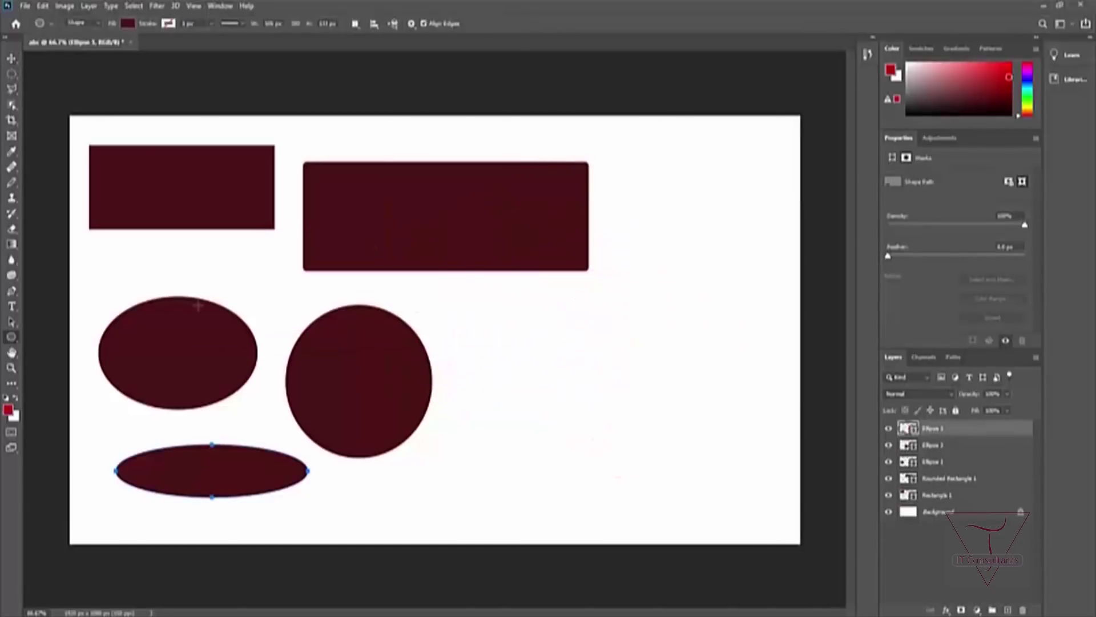
pyautogui.rightClick(12, 338)
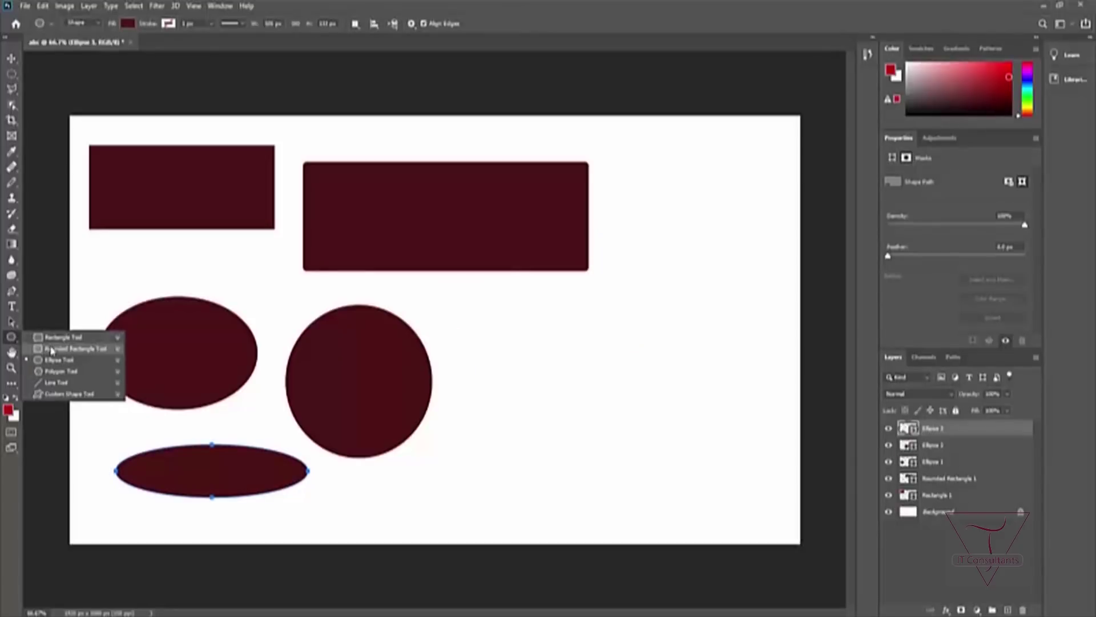
pyautogui.click(68, 372)
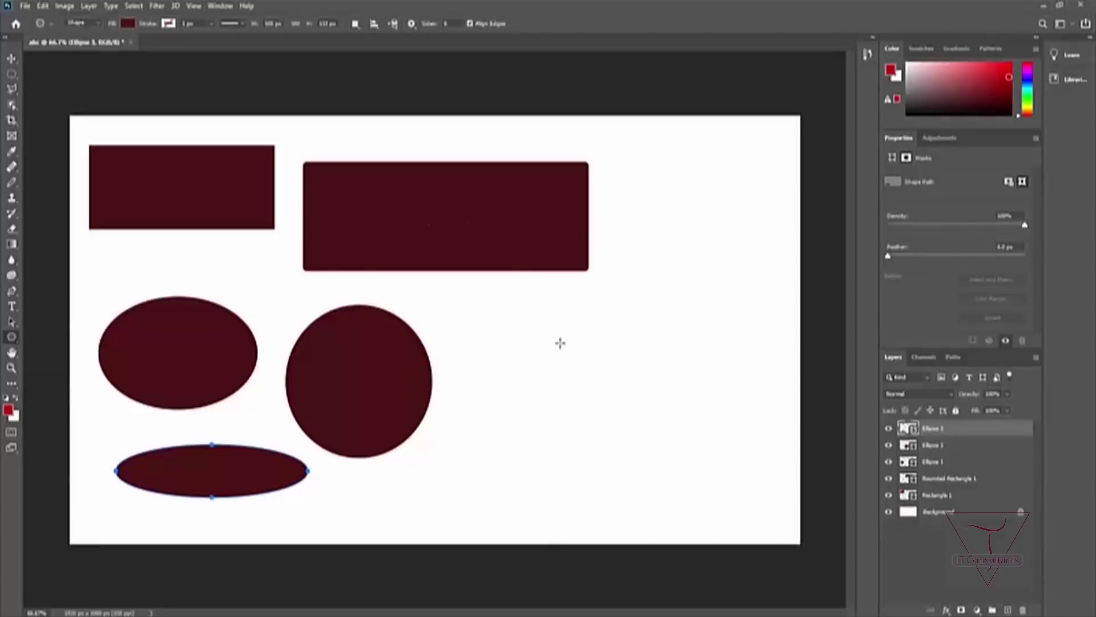
pyautogui.moveTo(488, 340); pyautogui.dragTo(522, 382)
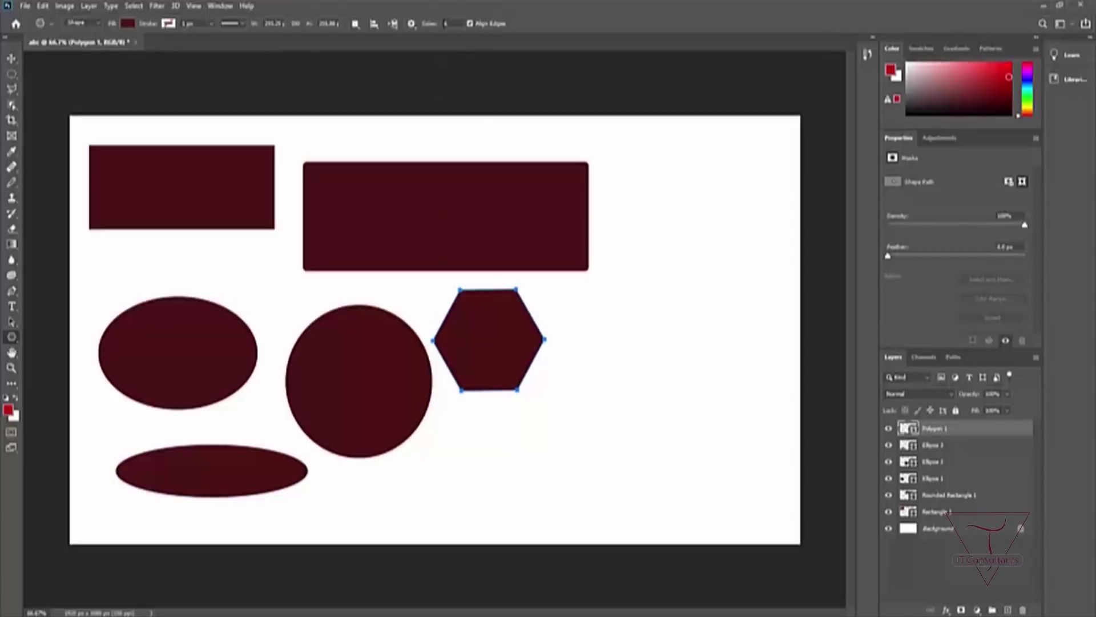
# Step: Draw a pentagon about 350 px wide beside the rounded rectangle and a ten-sided polygon about 335 px wide beside the hexagon
pyautogui.press('Return')
pyautogui.moveTo(663, 215); pyautogui.dragTo(666, 286)
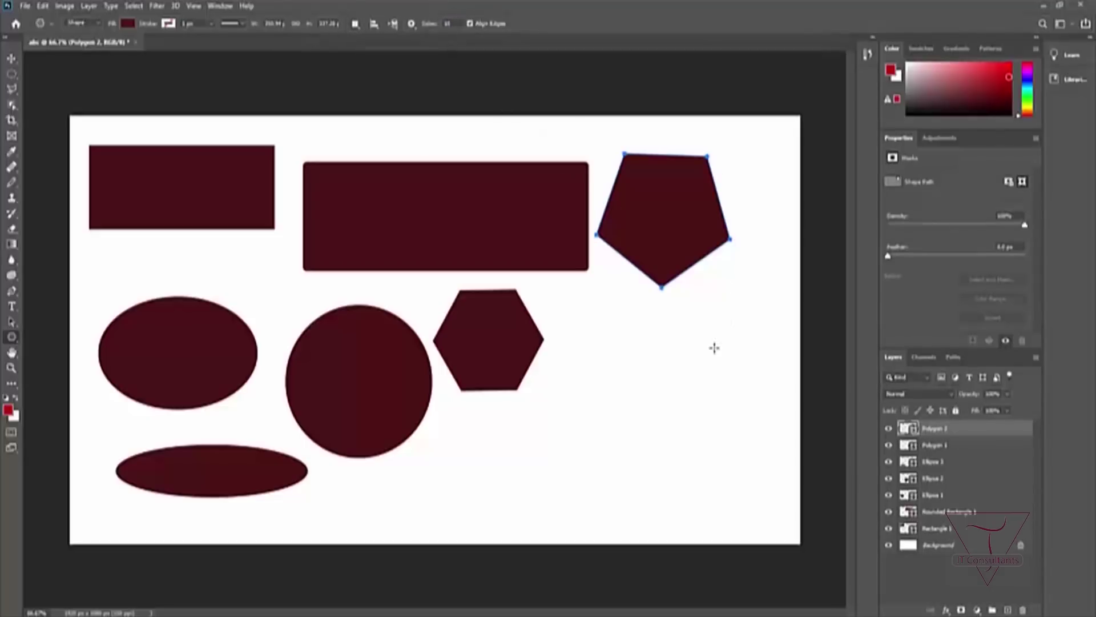
pyautogui.moveTo(614, 369); pyautogui.dragTo(547, 382)
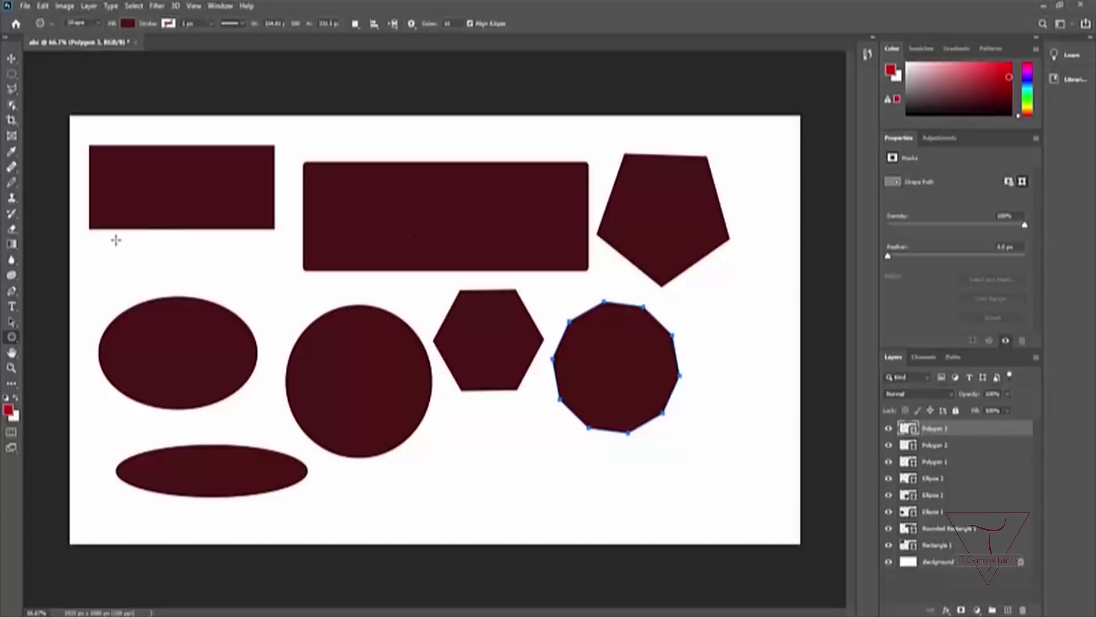
# Step: Draw a 1 px horizontal line about 963 px long near the canvas's lower edge and three parallel vertical lines beside the ten-sided polygon
pyautogui.rightClick(11, 340)
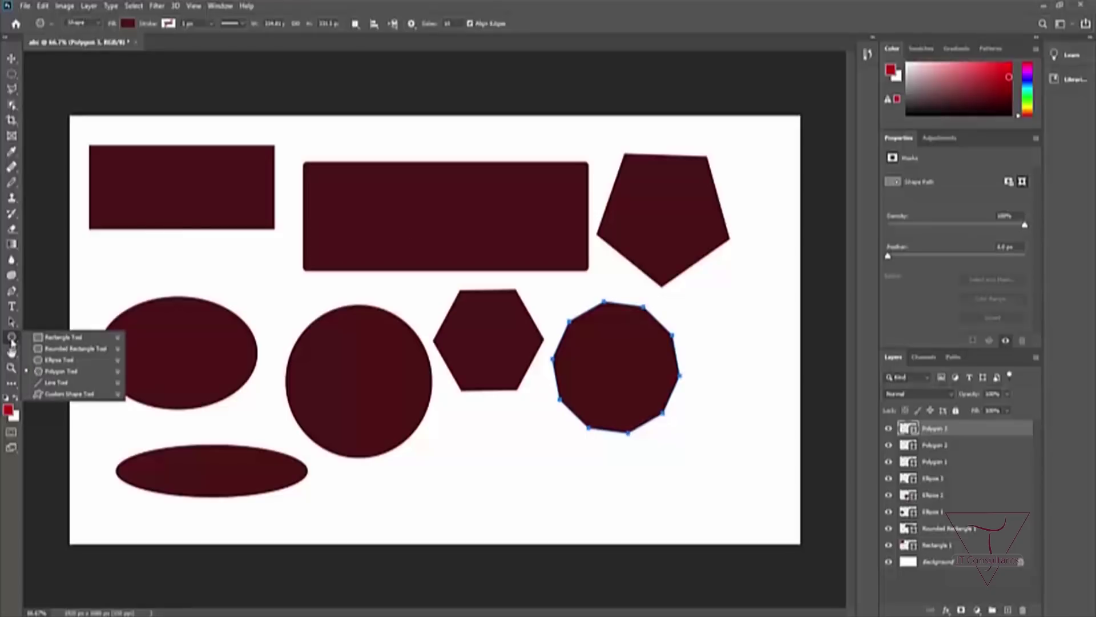
pyautogui.click(57, 382)
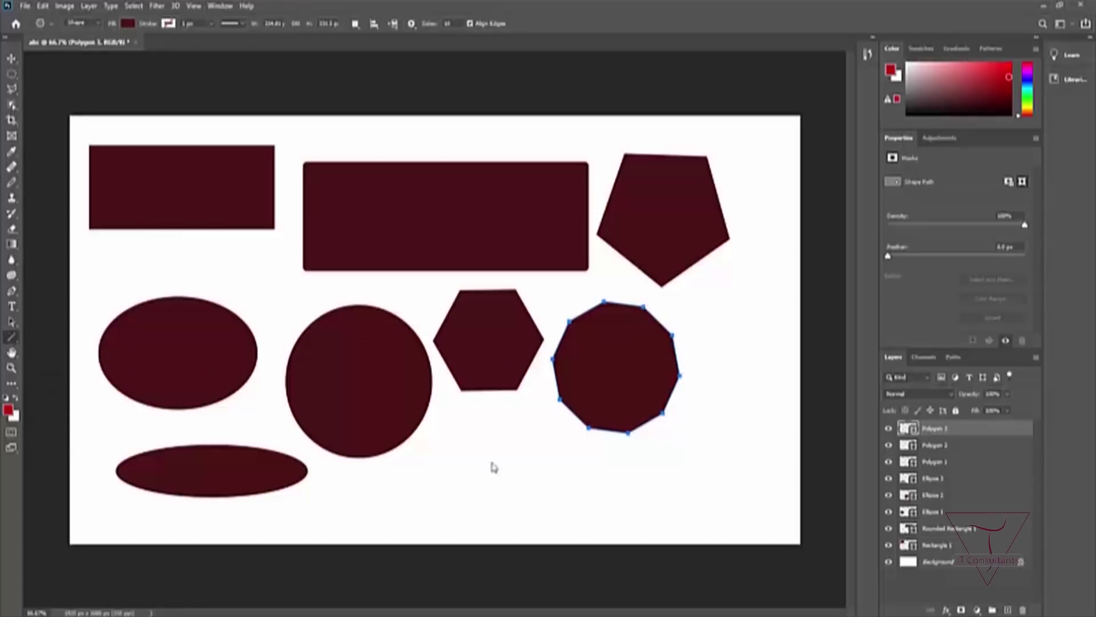
pyautogui.moveTo(395, 512); pyautogui.dragTo(762, 516)
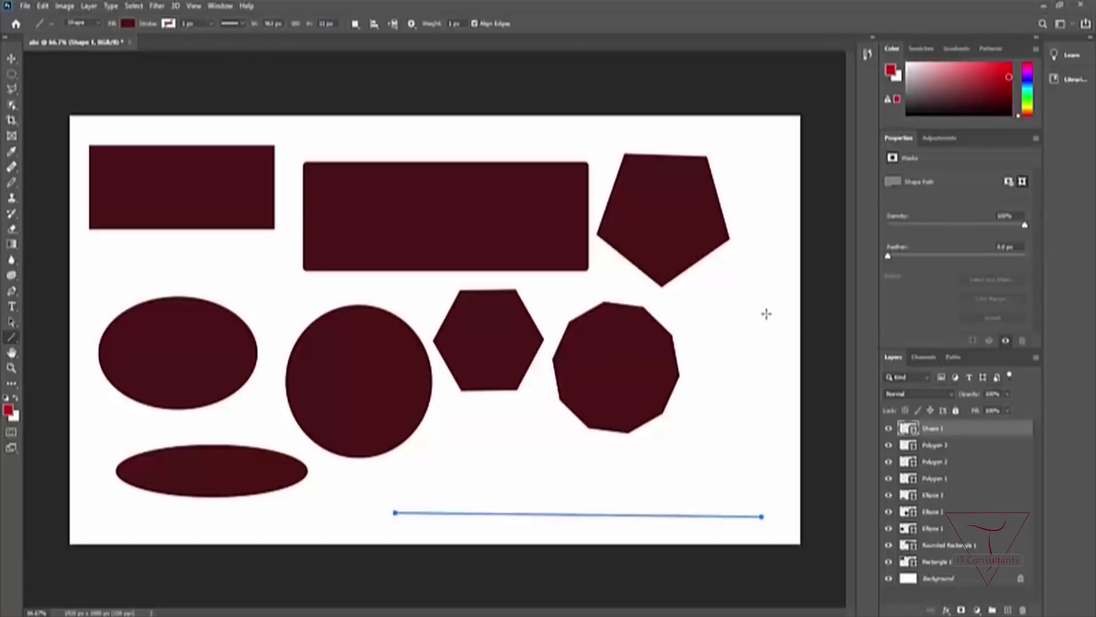
pyautogui.moveTo(770, 313); pyautogui.dragTo(769, 470)
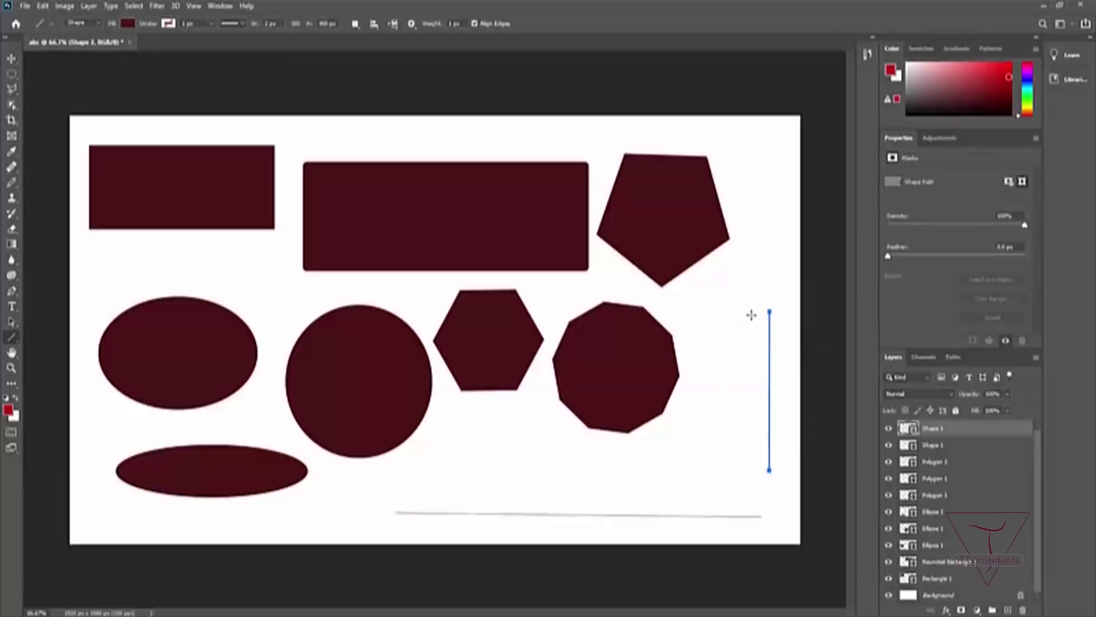
pyautogui.moveTo(755, 312); pyautogui.dragTo(754, 471)
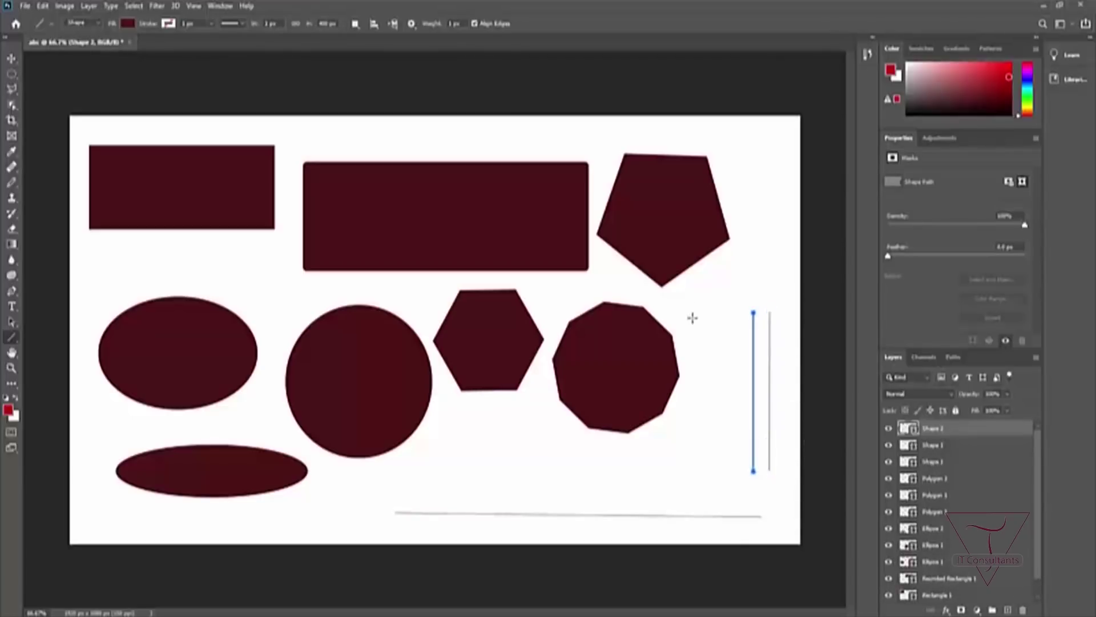
pyautogui.moveTo(738, 311); pyautogui.dragTo(738, 478)
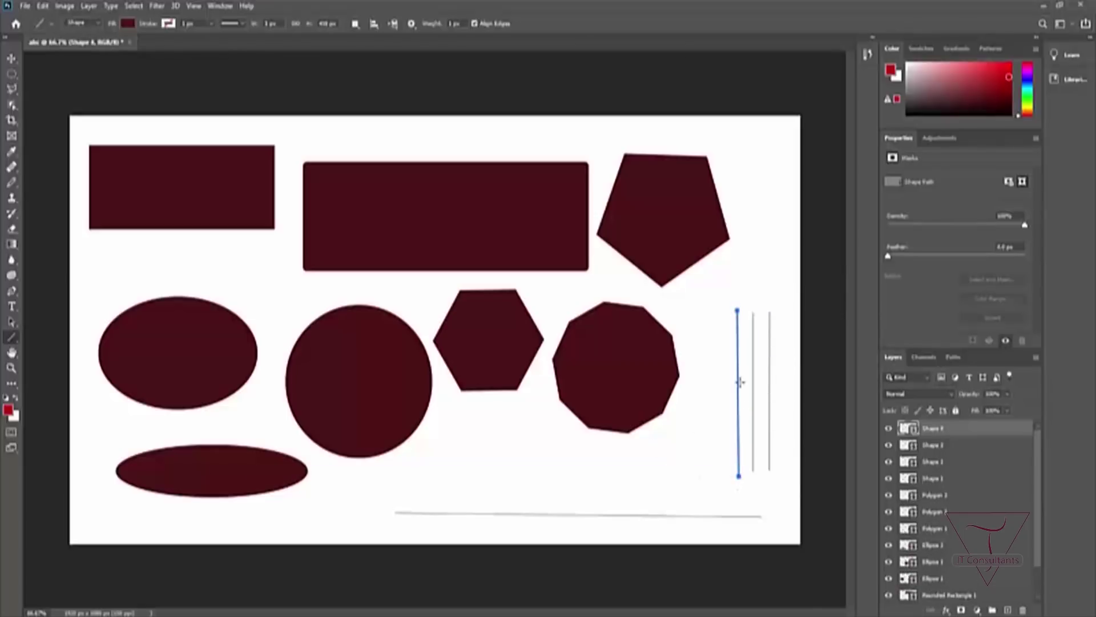
# Step: Draw a thicker horizontal line about 640 px long below the polygons and a 10 px line about 950 px long above the rounded rectangle
pyautogui.click(938, 445)
pyautogui.click(933, 428)
pyautogui.moveTo(452, 478); pyautogui.dragTo(698, 479)
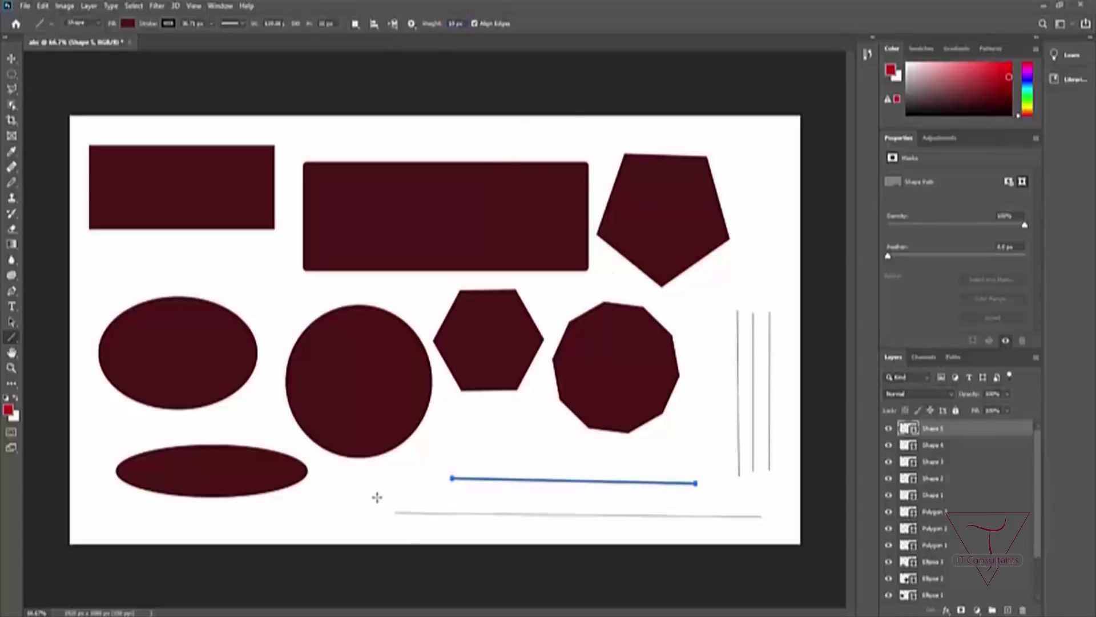
pyautogui.moveTo(331, 132); pyautogui.dragTo(689, 136)
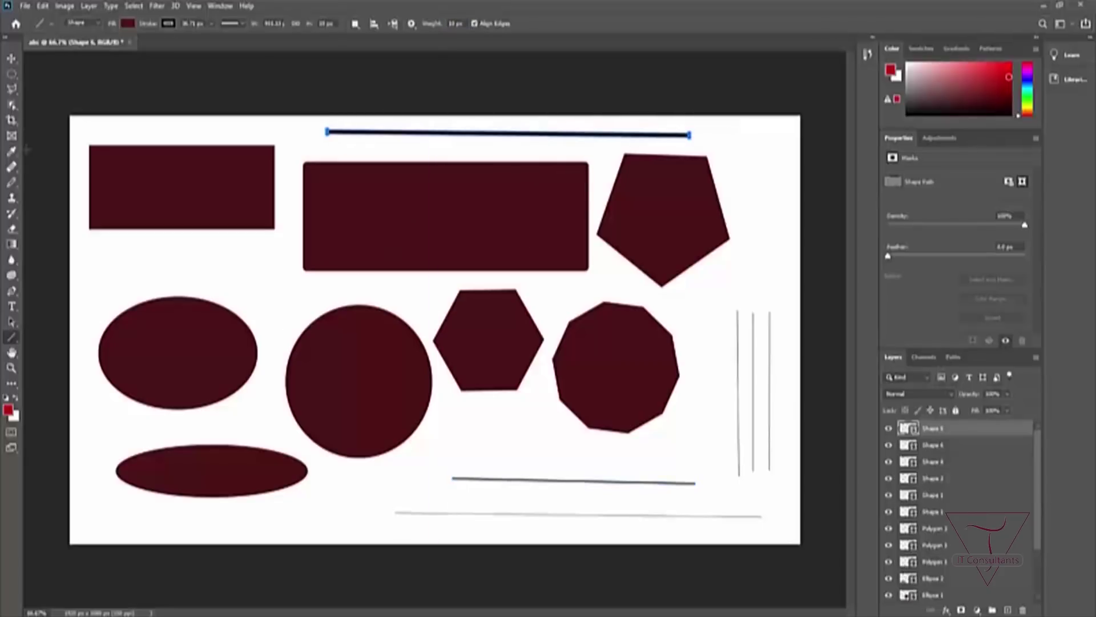
pyautogui.click(11, 57)
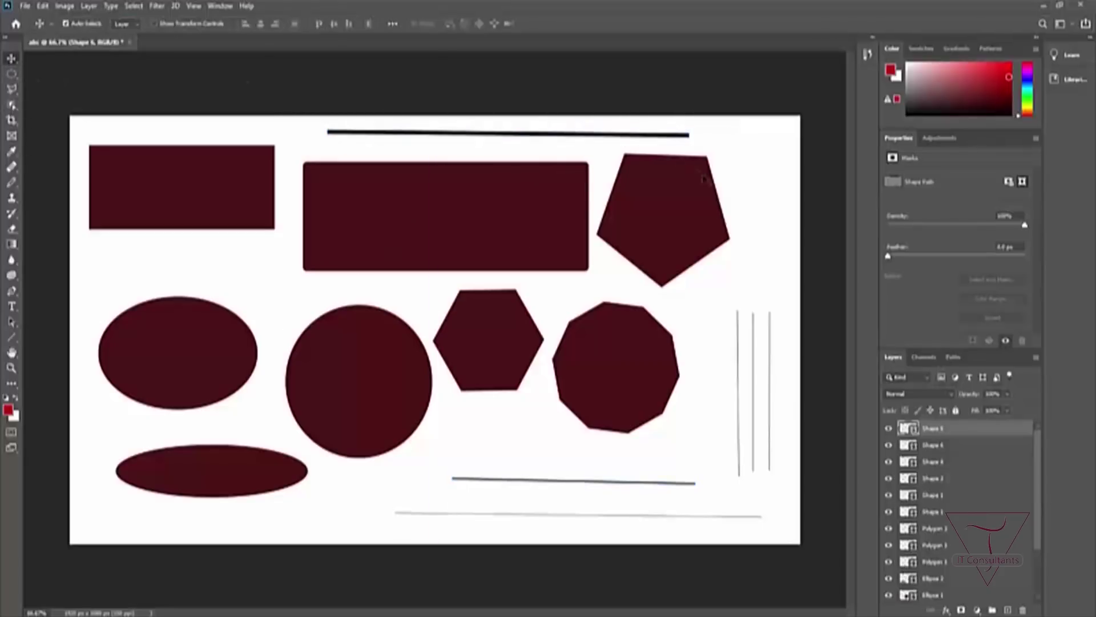
pyautogui.click(743, 166)
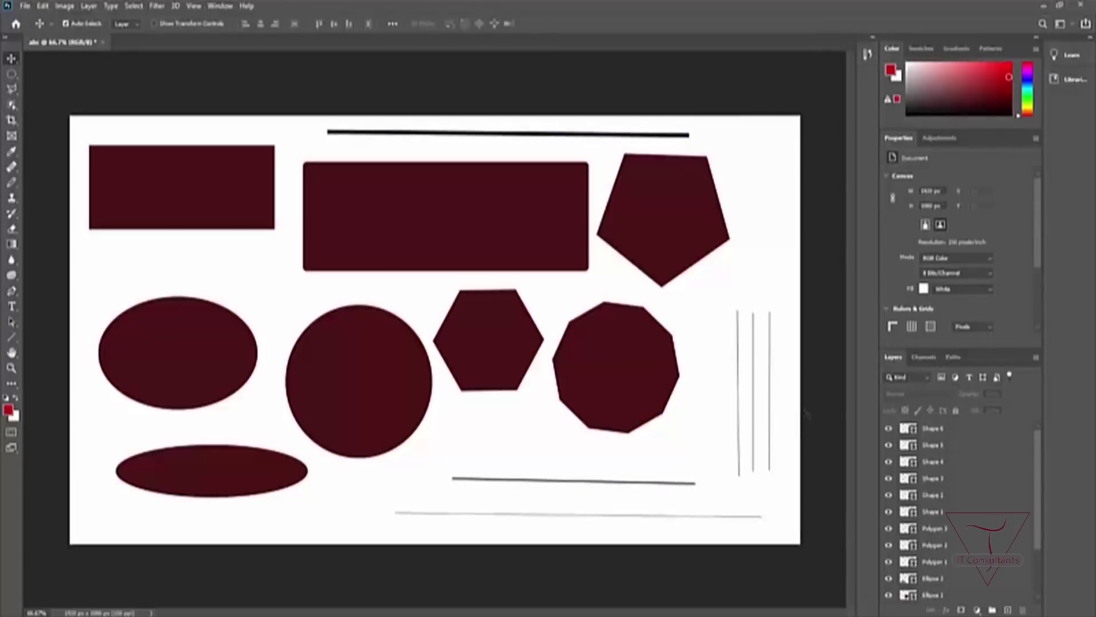
# Step: Activate the Custom Shape tool and look through the Leaf Trees group of shape presets
pyautogui.click(10, 339)
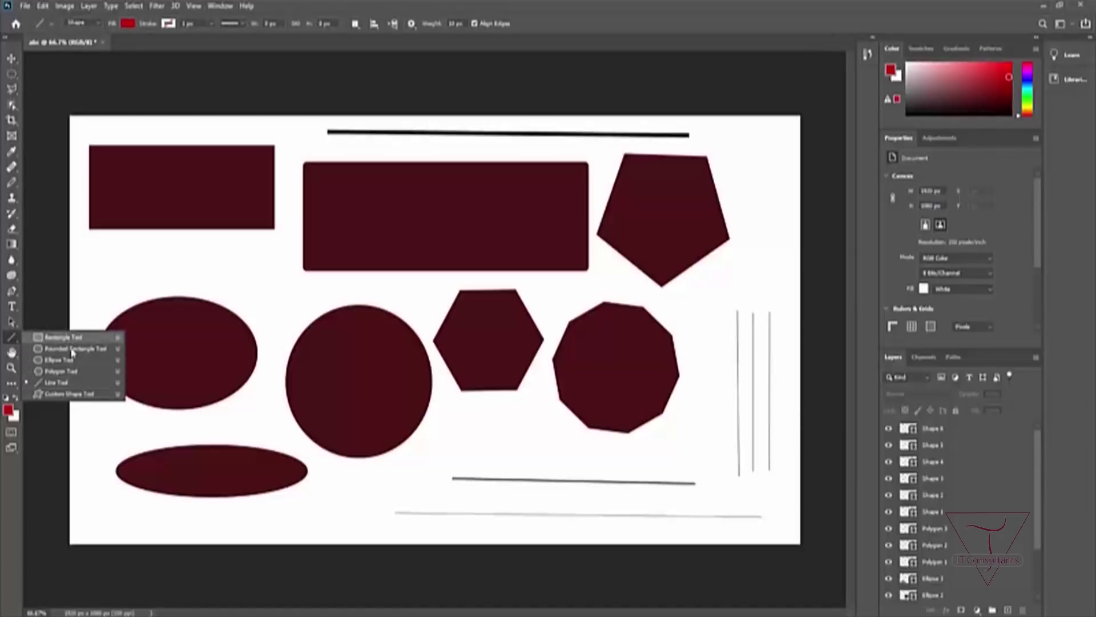
pyautogui.click(81, 394)
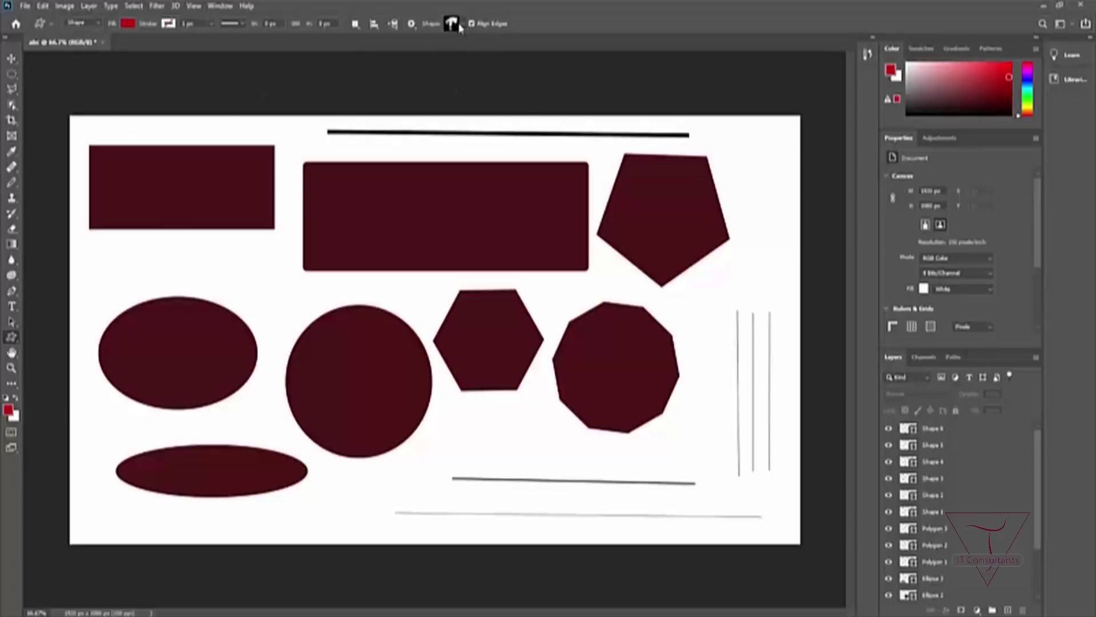
pyautogui.click(461, 25)
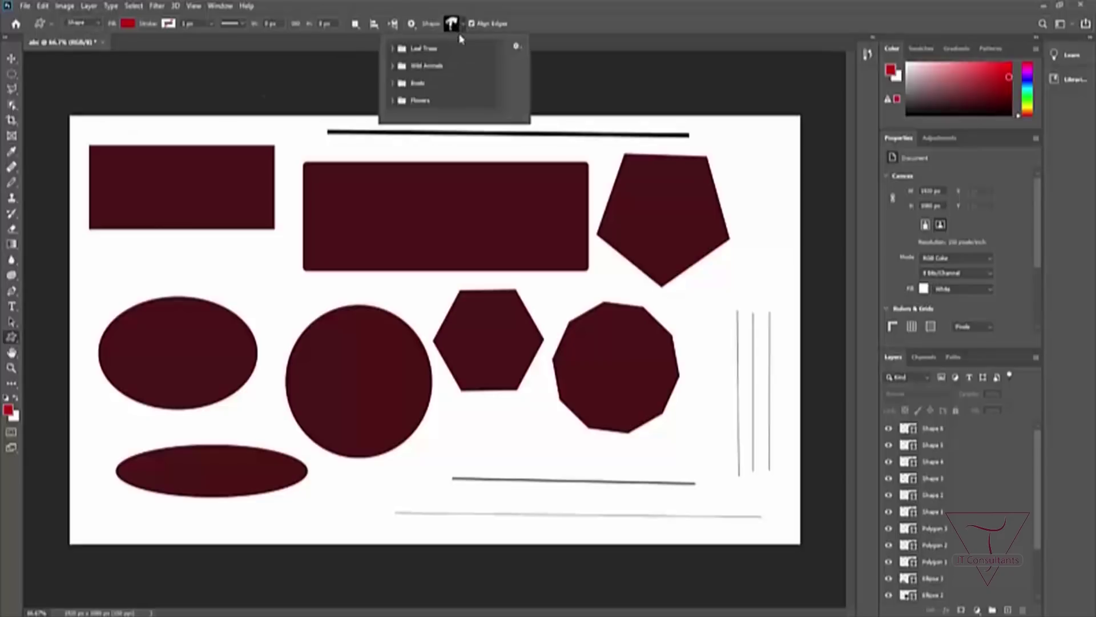
pyautogui.click(393, 49)
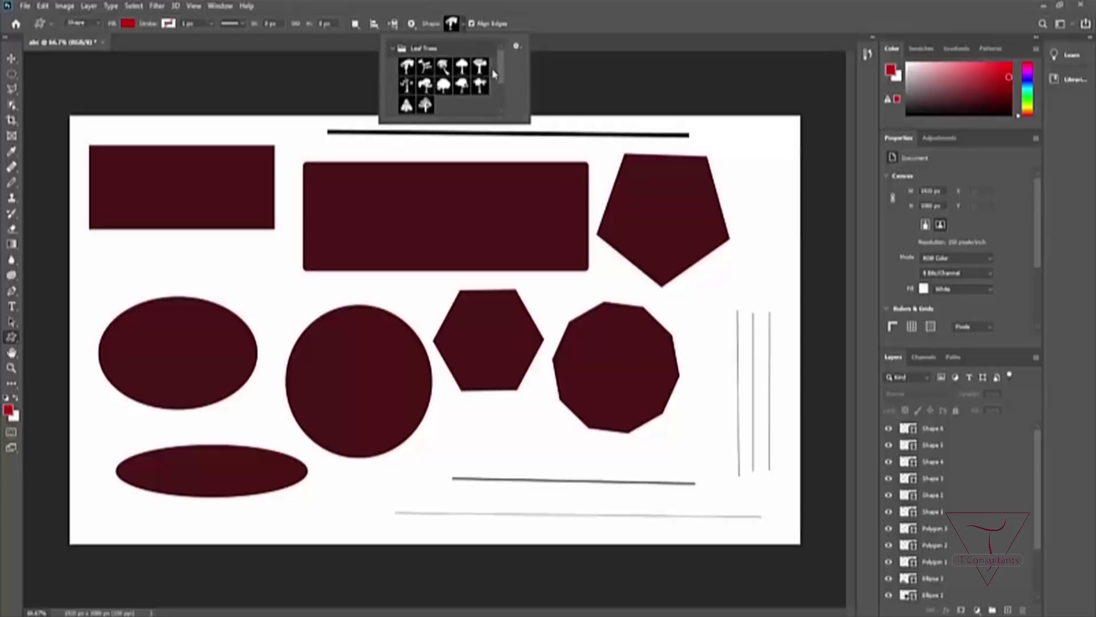
pyautogui.click(462, 27)
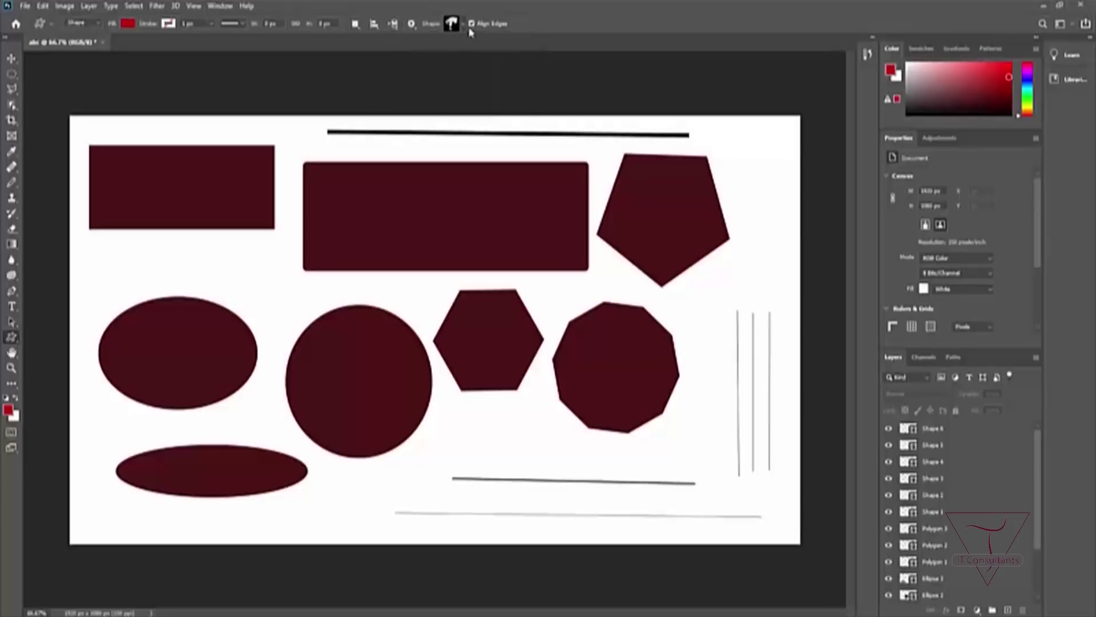
# Step: Delete all the shape layers above the Background layer
pyautogui.scroll(-4, 943, 560)
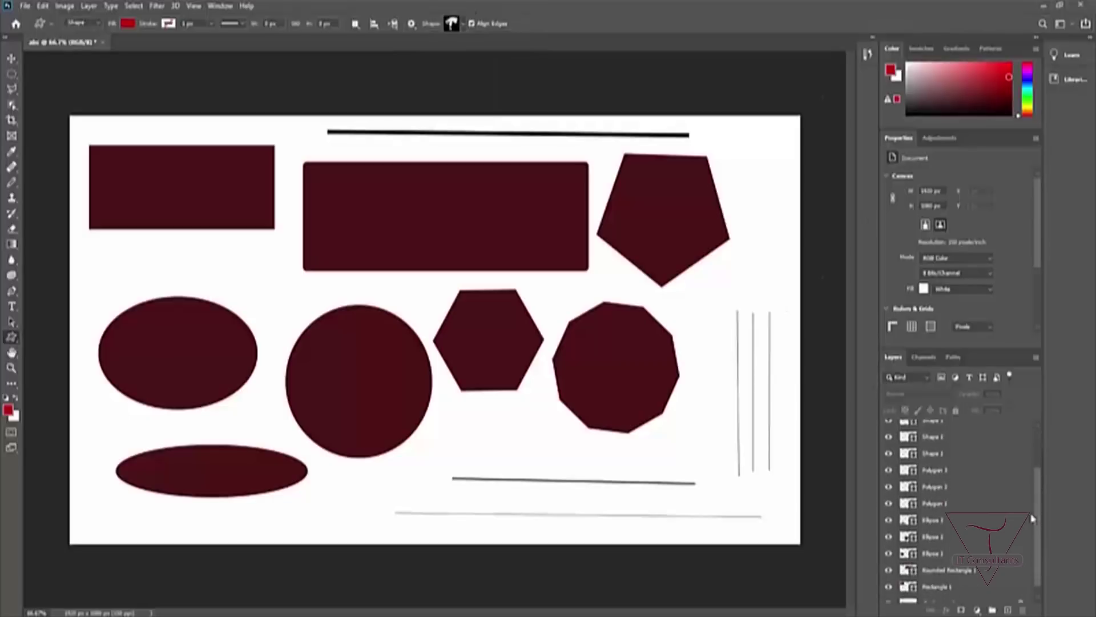
pyautogui.moveTo(944, 581); pyautogui.dragTo(955, 562)
pyautogui.click(963, 579)
pyautogui.moveTo(1038, 535); pyautogui.dragTo(1036, 477)
pyautogui.keyDown('shift'); pyautogui.click(955, 430); pyautogui.keyUp('shift')
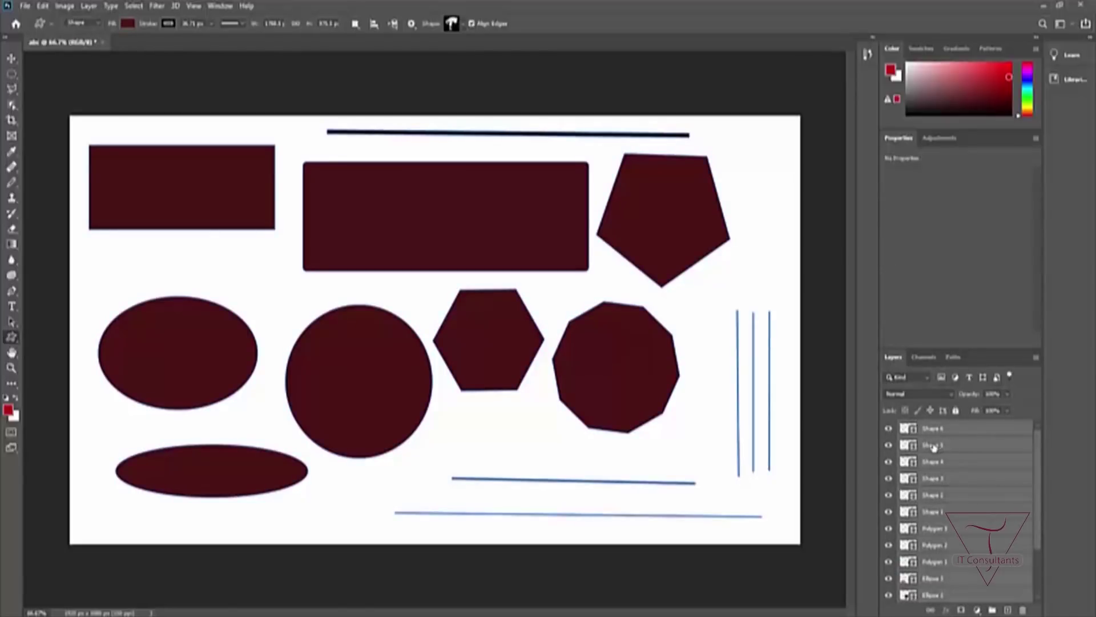
pyautogui.press('Delete')
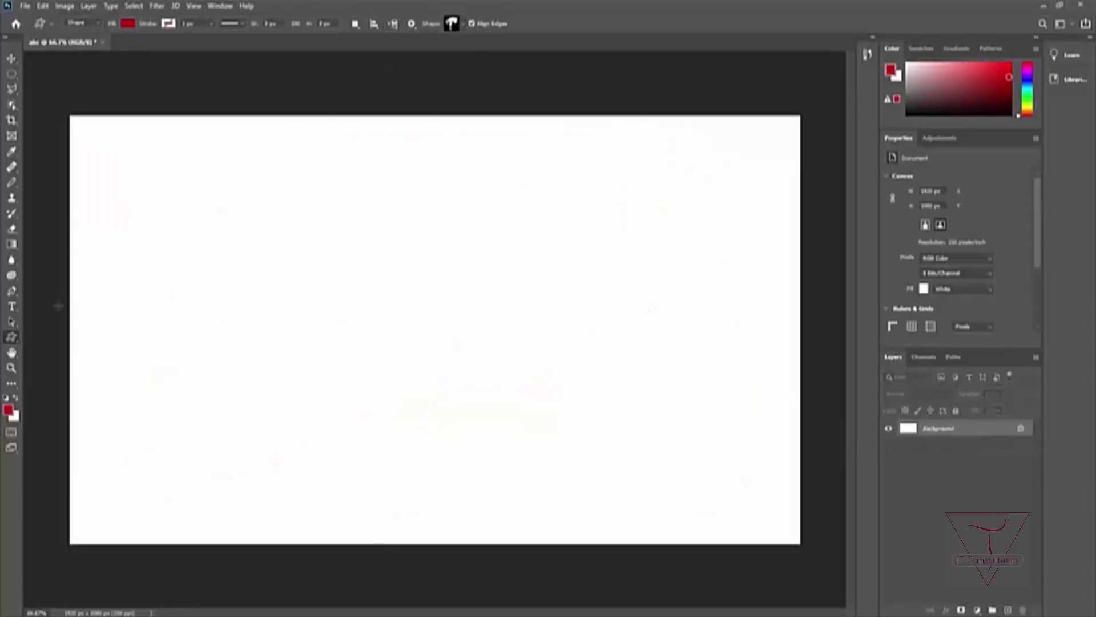
# Step: Draw a tree custom shape about 760 px wide on the empty canvas and move it toward the canvas's upper-left area
pyautogui.moveTo(140, 209); pyautogui.dragTo(429, 515)
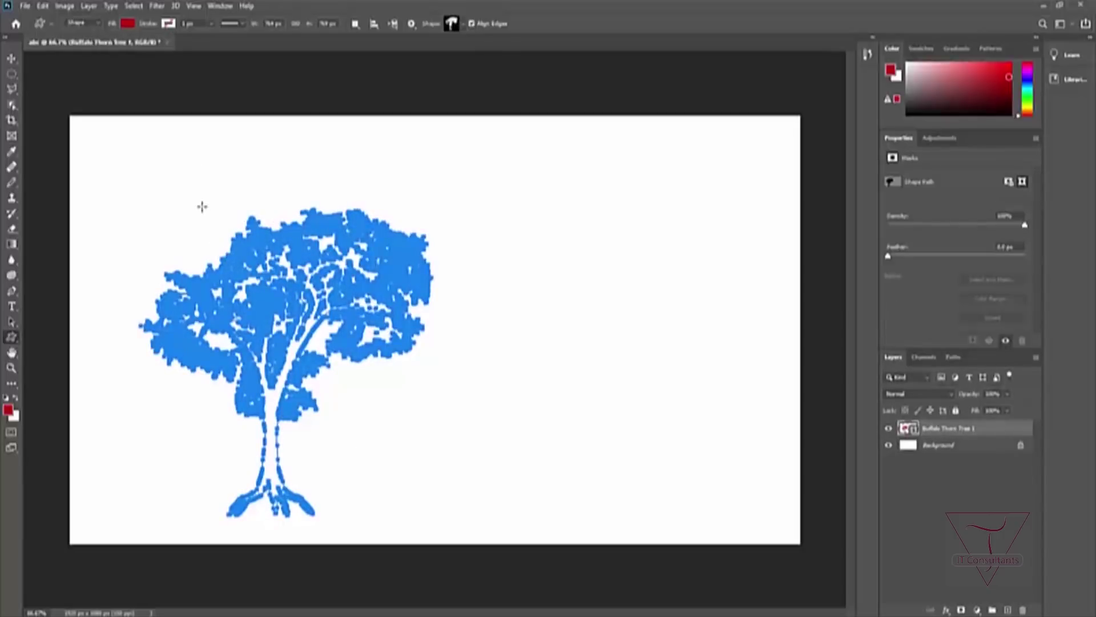
pyautogui.click(12, 59)
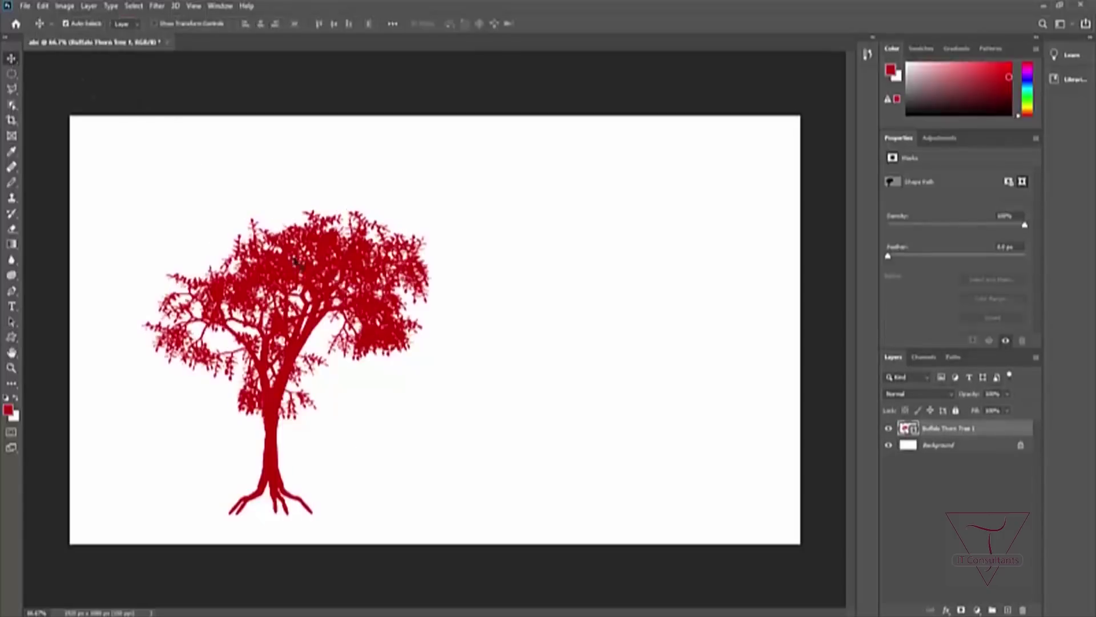
pyautogui.moveTo(341, 289); pyautogui.dragTo(286, 237)
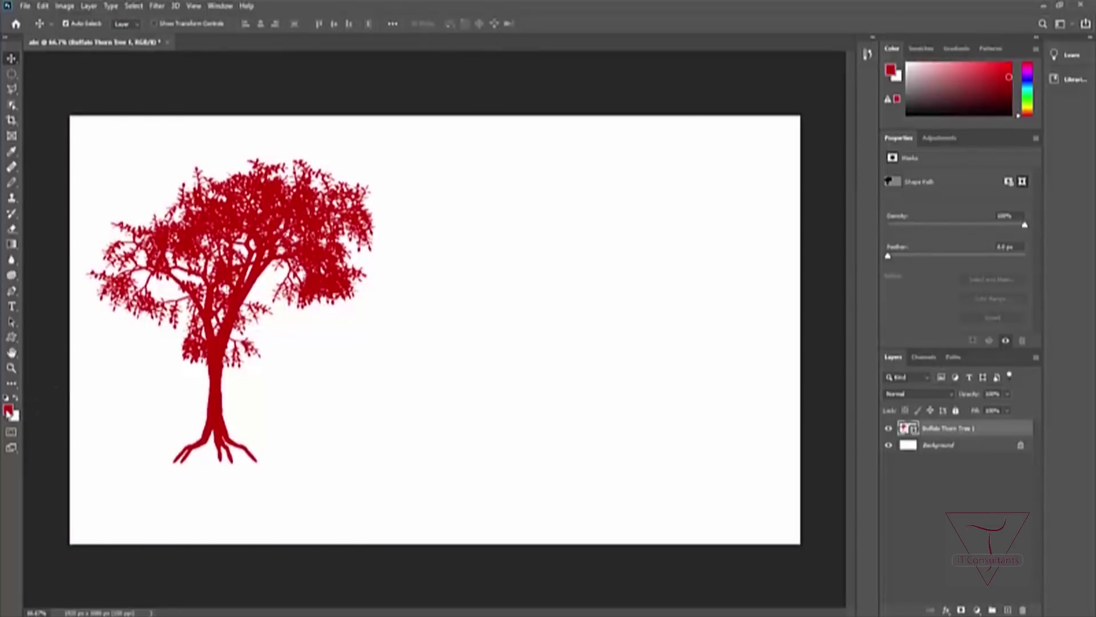
# Step: Set the foreground colour to orange, #e97c12
pyautogui.click(8, 410)
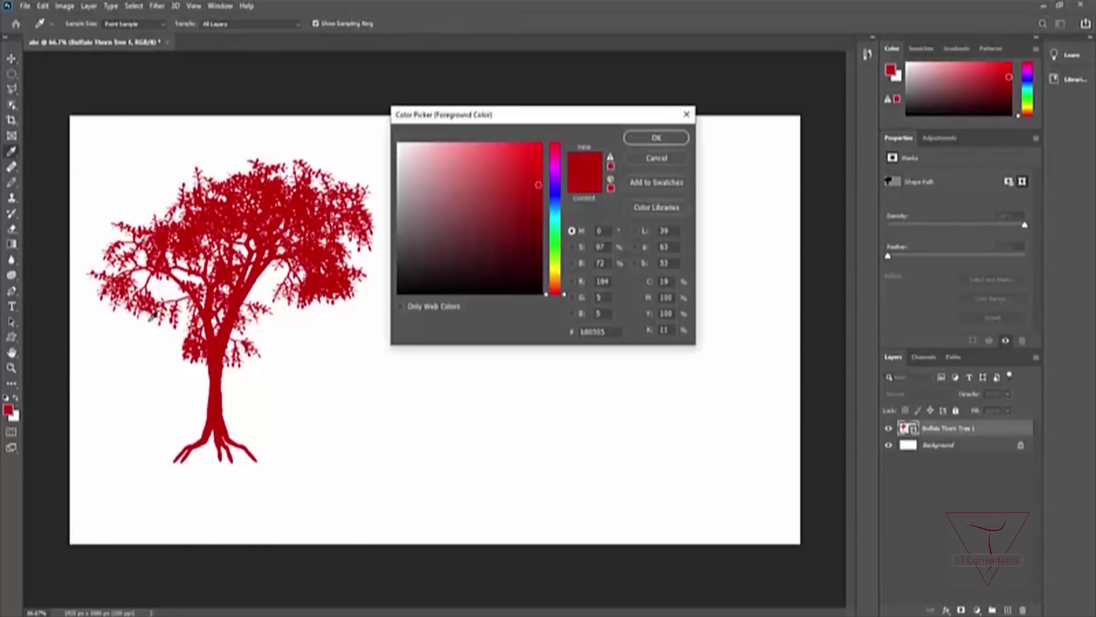
pyautogui.click(556, 282)
pyautogui.click(509, 180)
pyautogui.click(531, 155)
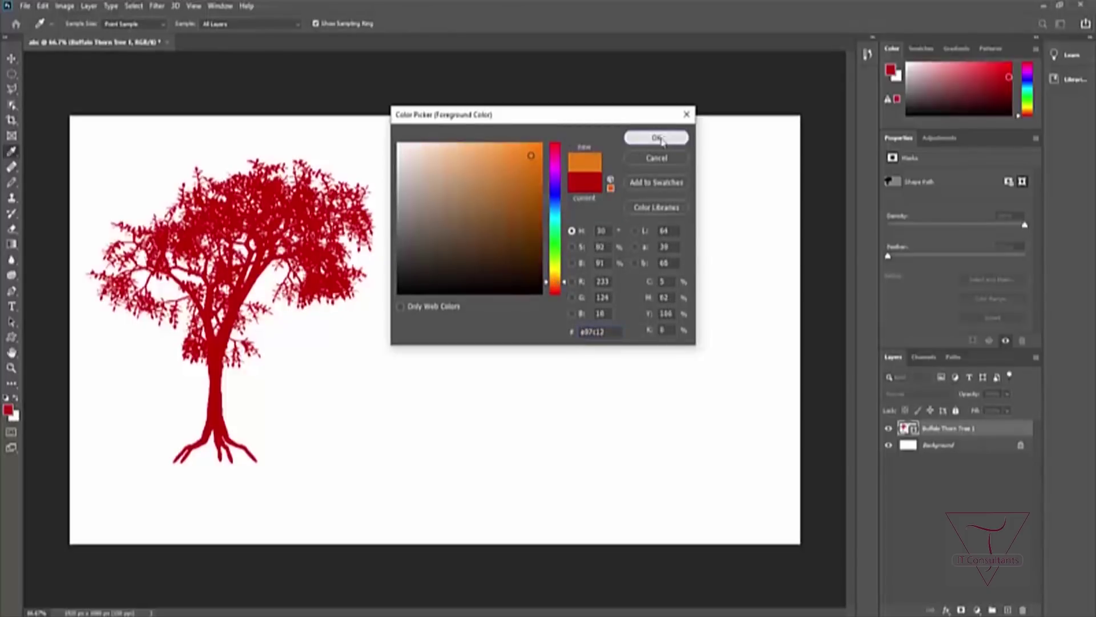
pyautogui.click(657, 138)
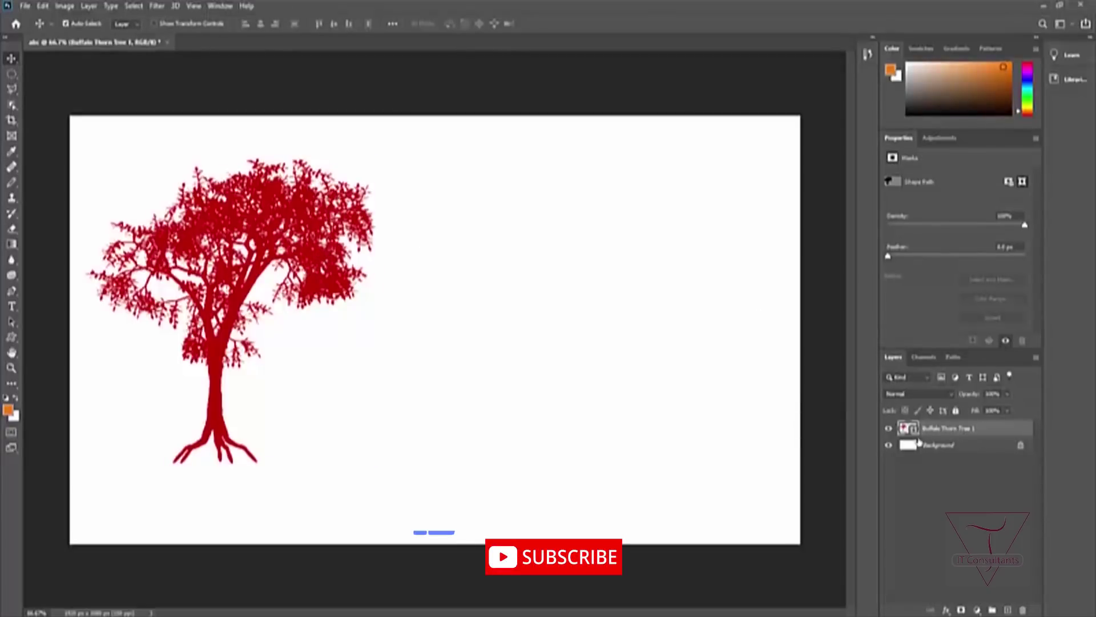
# Step: Change the tree shape layer's fill to mustard gold, #aa8c23
pyautogui.doubleClick(906, 430)
pyautogui.moveTo(552, 293); pyautogui.dragTo(552, 270)
pyautogui.moveTo(538, 184); pyautogui.dragTo(525, 257)
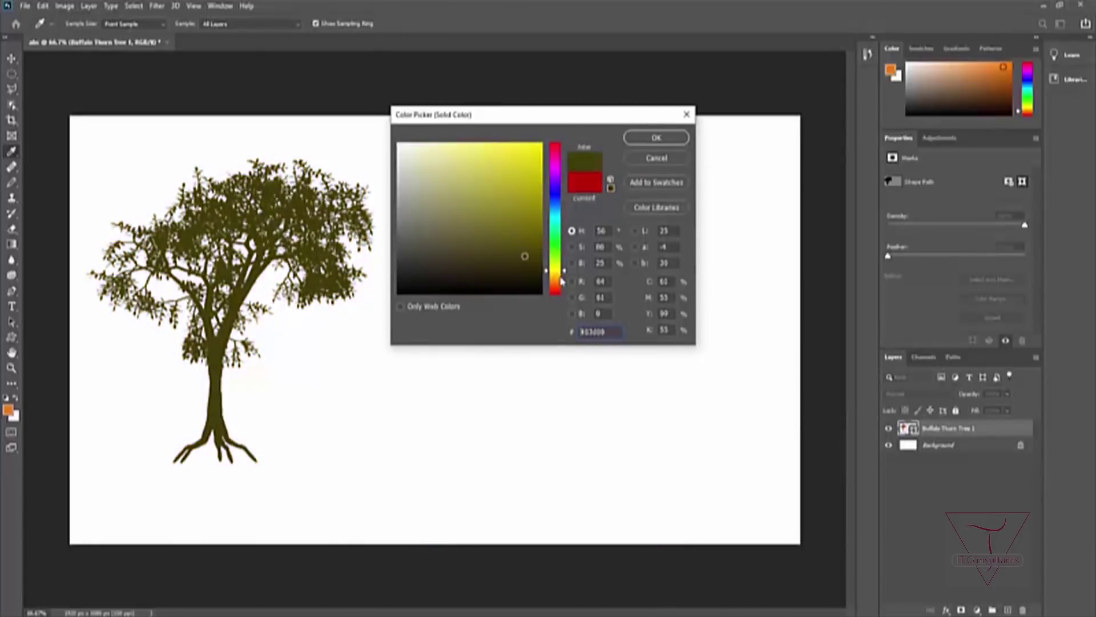
pyautogui.write('aa8c23')
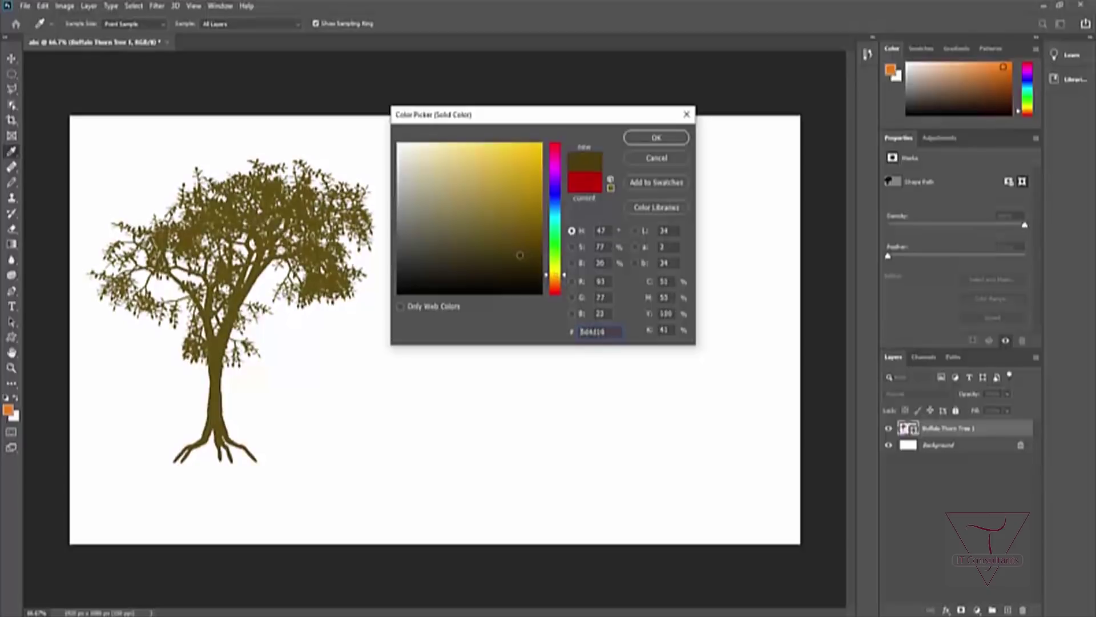
pyautogui.click(656, 138)
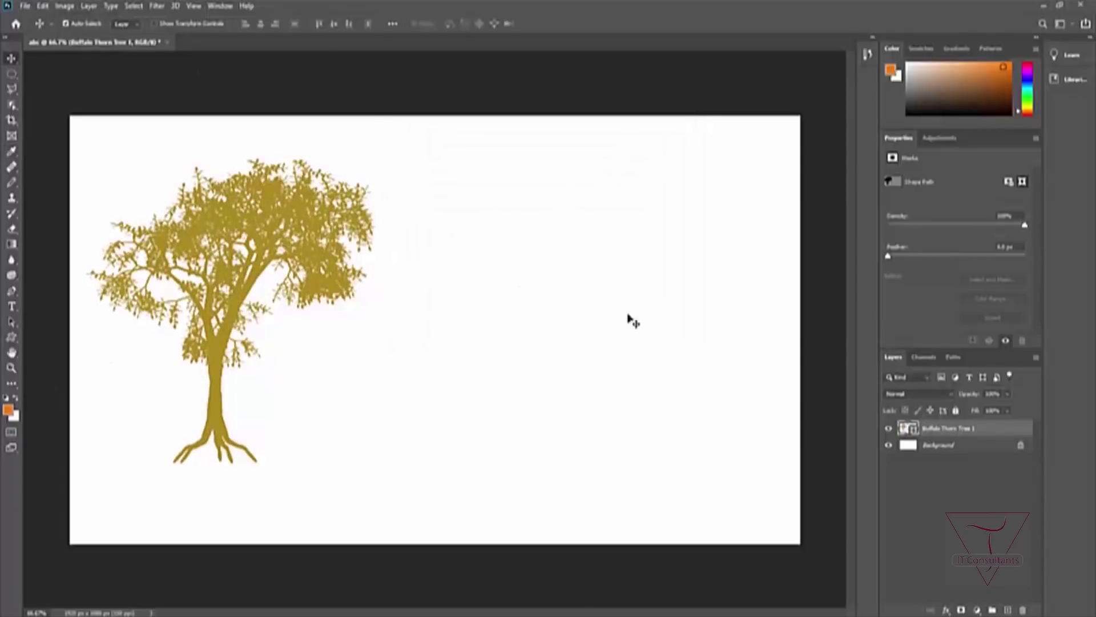
# Step: Set the Custom Shape tool to the elephant shape from the Wild Animals set
pyautogui.click(910, 472)
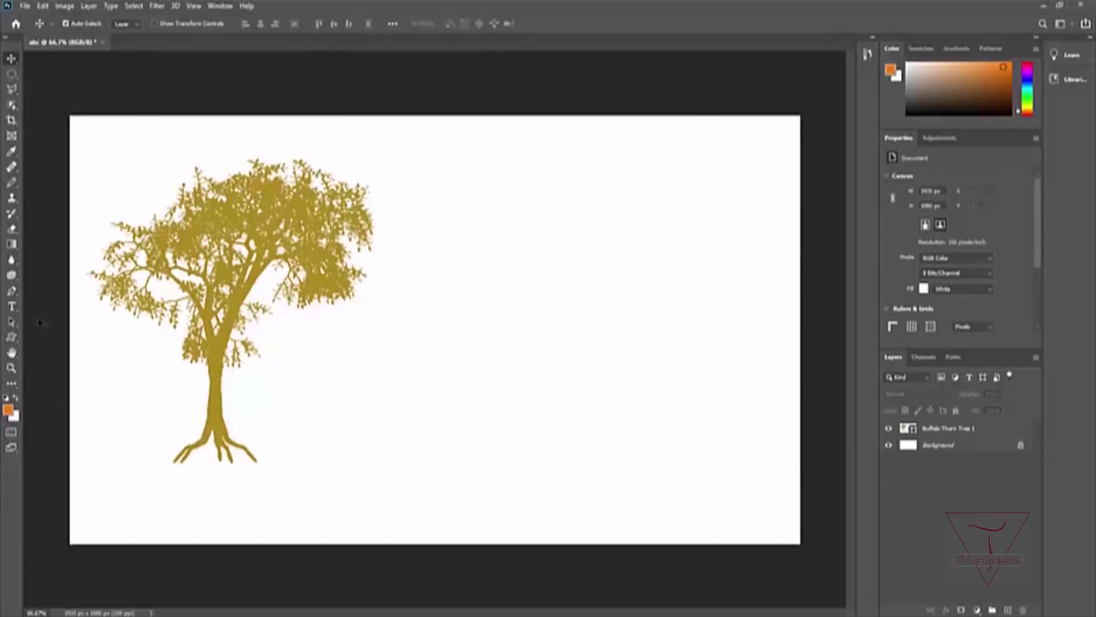
pyautogui.click(11, 336)
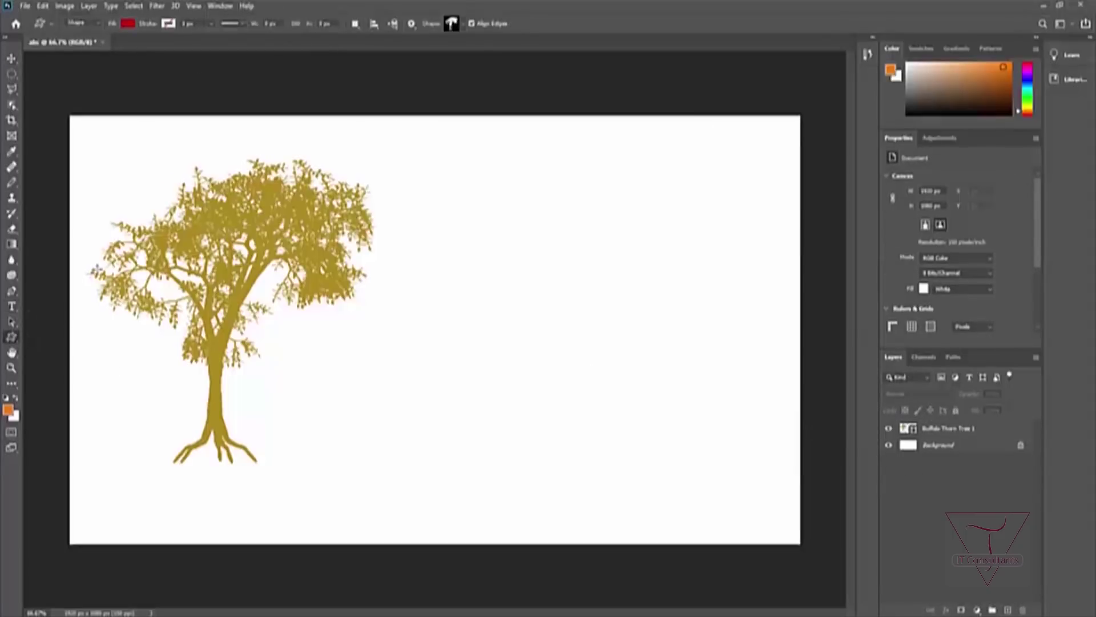
pyautogui.click(461, 25)
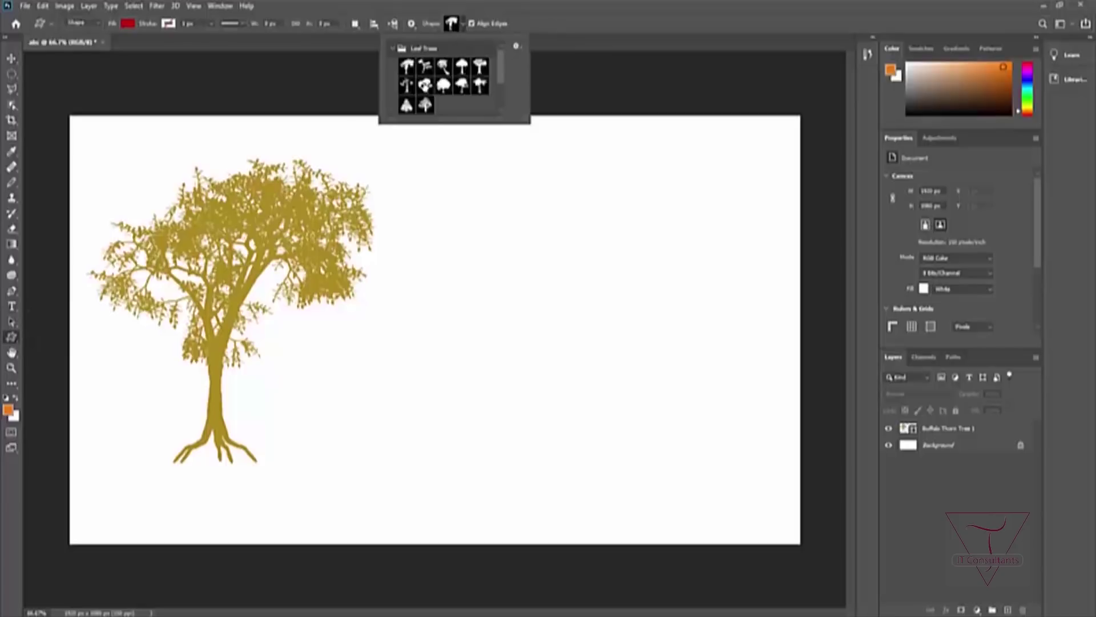
pyautogui.moveTo(502, 75)
pyautogui.mouseDown()
pyautogui.moveTo(503, 88)
pyautogui.moveTo(503, 76)
pyautogui.mouseUp()
pyautogui.click(393, 49)
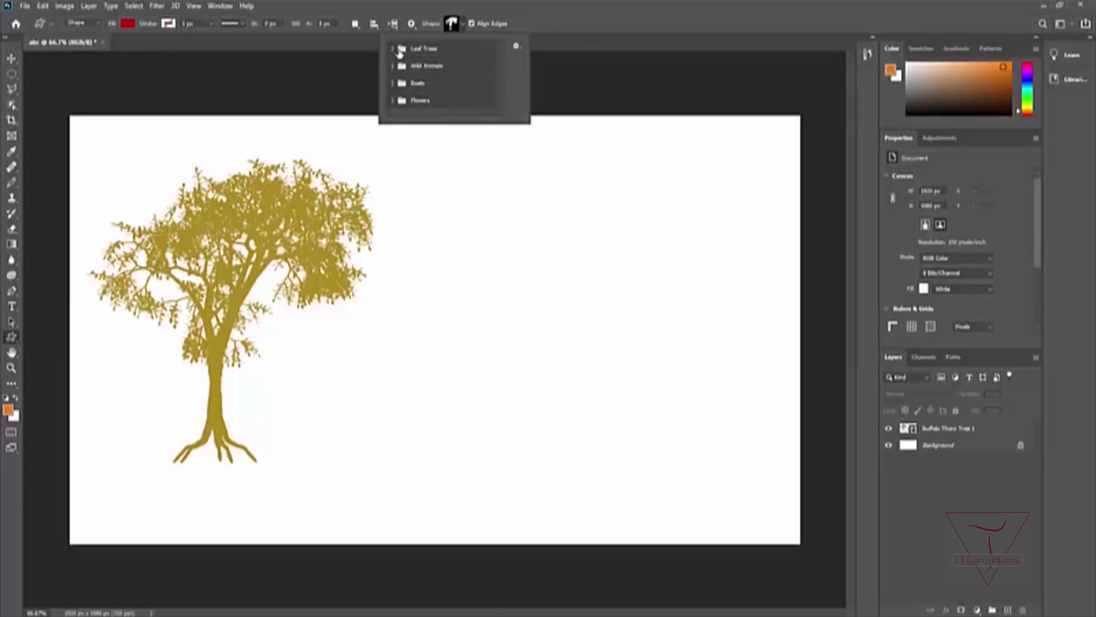
pyautogui.click(392, 65)
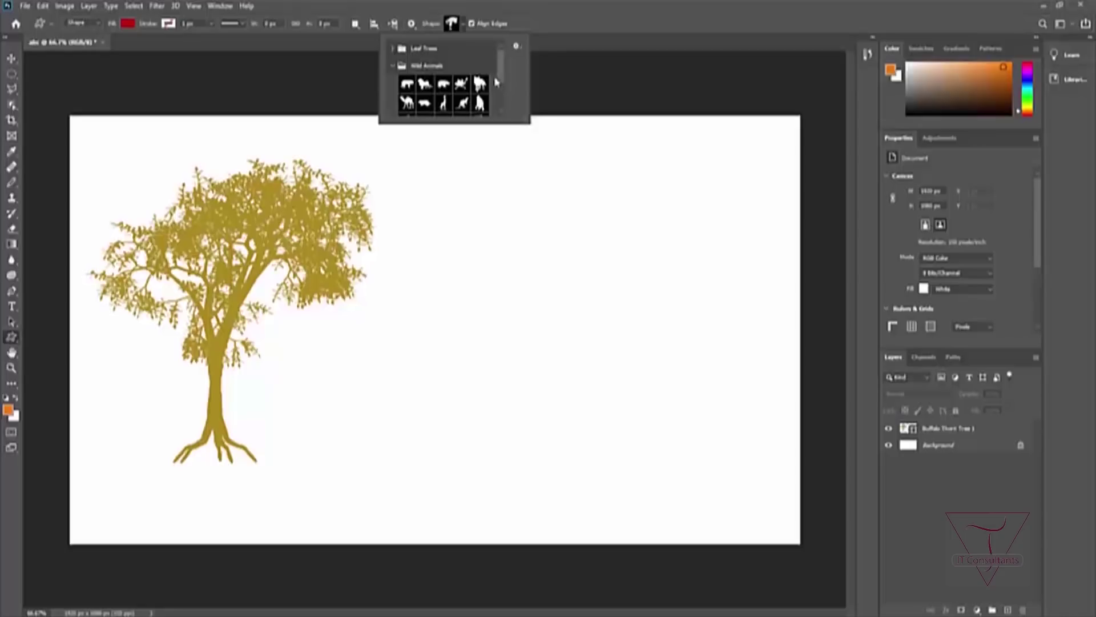
pyautogui.moveTo(500, 76)
pyautogui.mouseDown()
pyautogui.moveTo(504, 95)
pyautogui.moveTo(502, 83)
pyautogui.mouseUp()
pyautogui.click(425, 107)
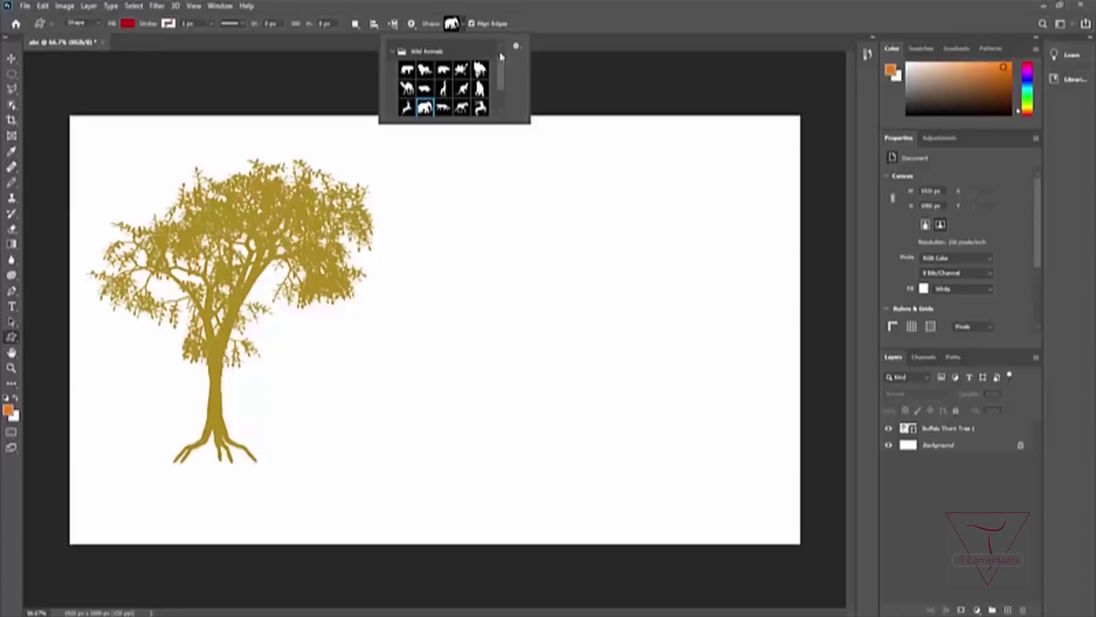
pyautogui.click(555, 16)
# Step: Draw a distorted, narrow elephant about 260 px wide beside the tree and delete its layer
pyautogui.moveTo(434, 220); pyautogui.dragTo(726, 505)
pyautogui.moveTo(754, 520); pyautogui.dragTo(519, 521)
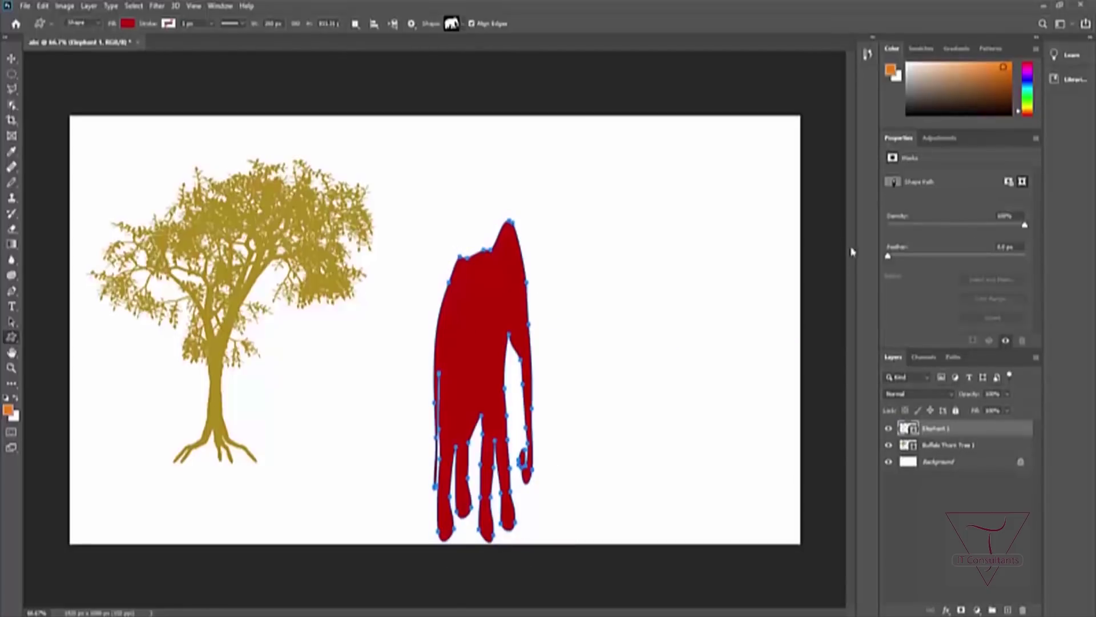
pyautogui.click(929, 446)
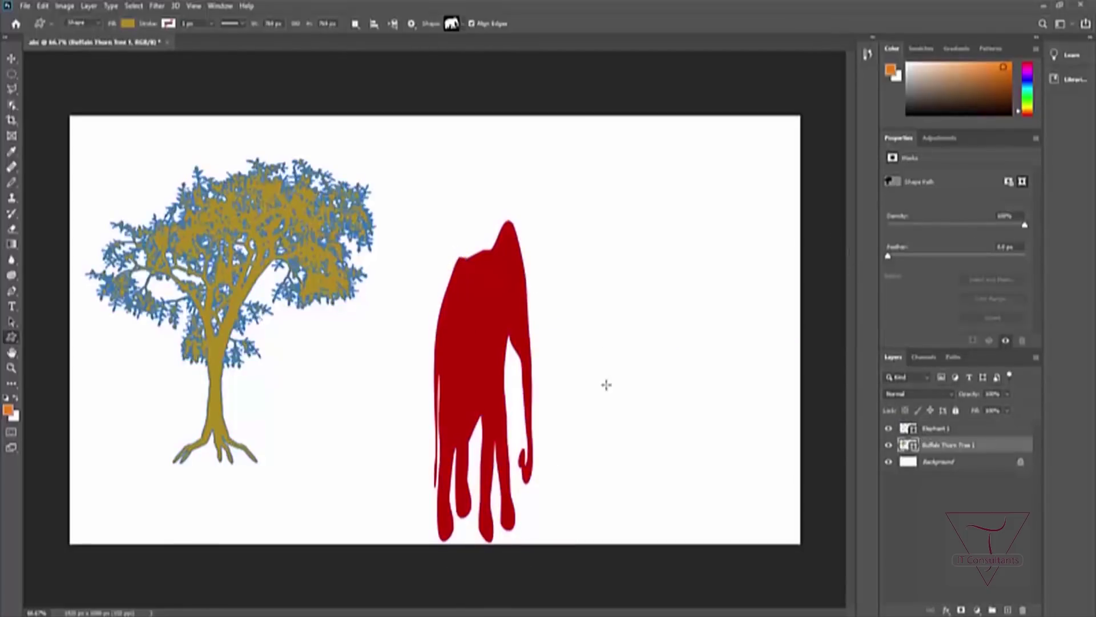
pyautogui.click(934, 430)
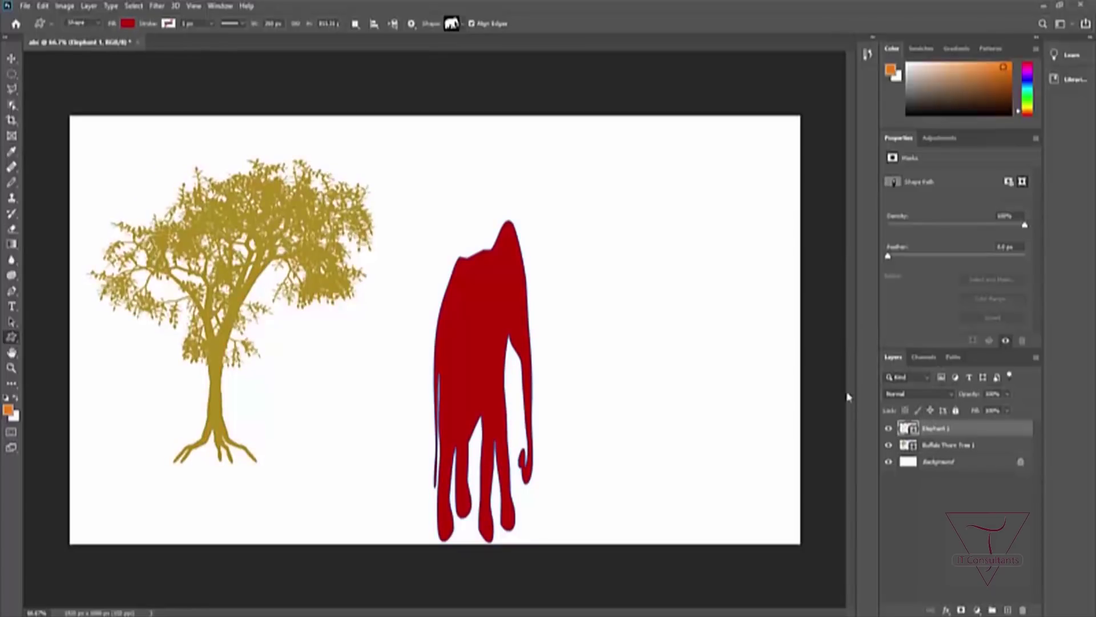
pyautogui.press('Delete')
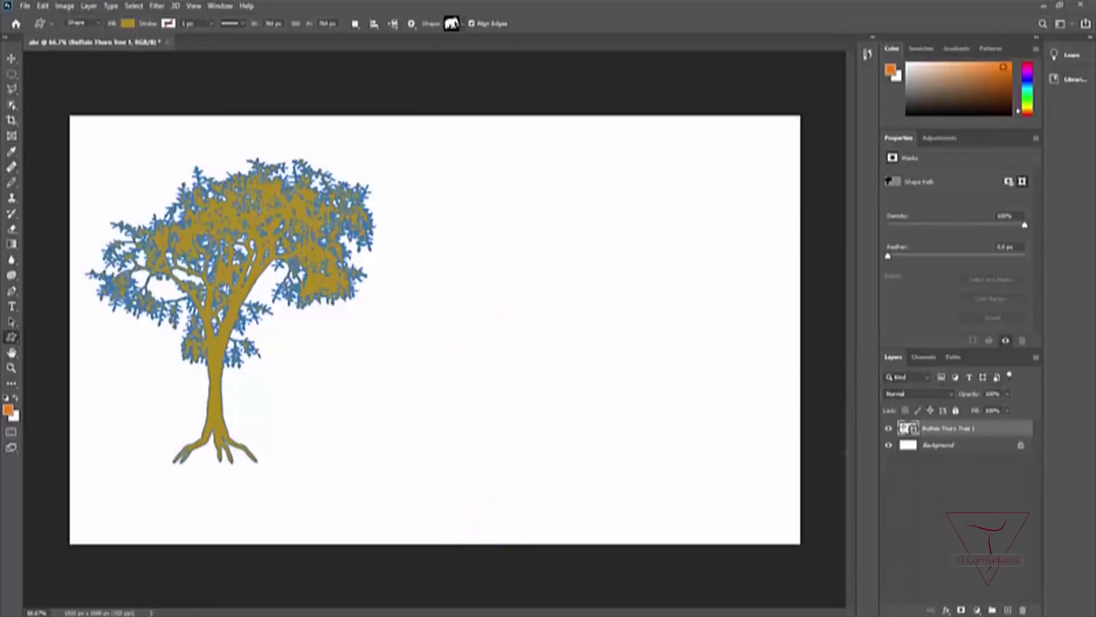
# Step: Draw an elephant custom shape about 807 px wide to the right of the tree, directly above the Background layer, and fill it with #b88805
pyautogui.click(939, 450)
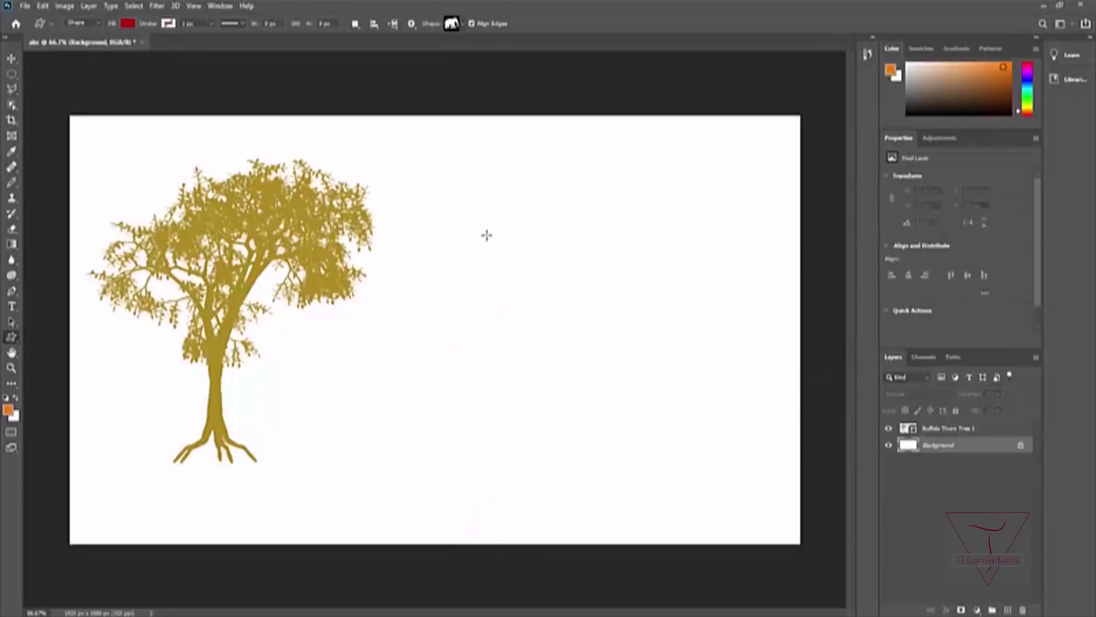
pyautogui.moveTo(432, 209); pyautogui.dragTo(727, 448)
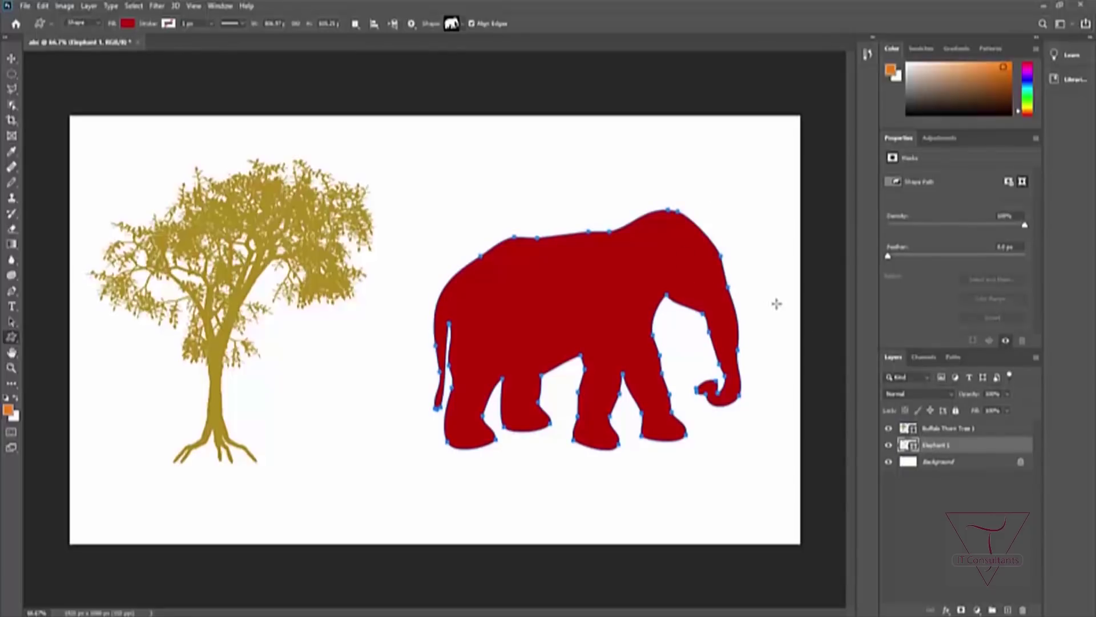
pyautogui.doubleClick(908, 446)
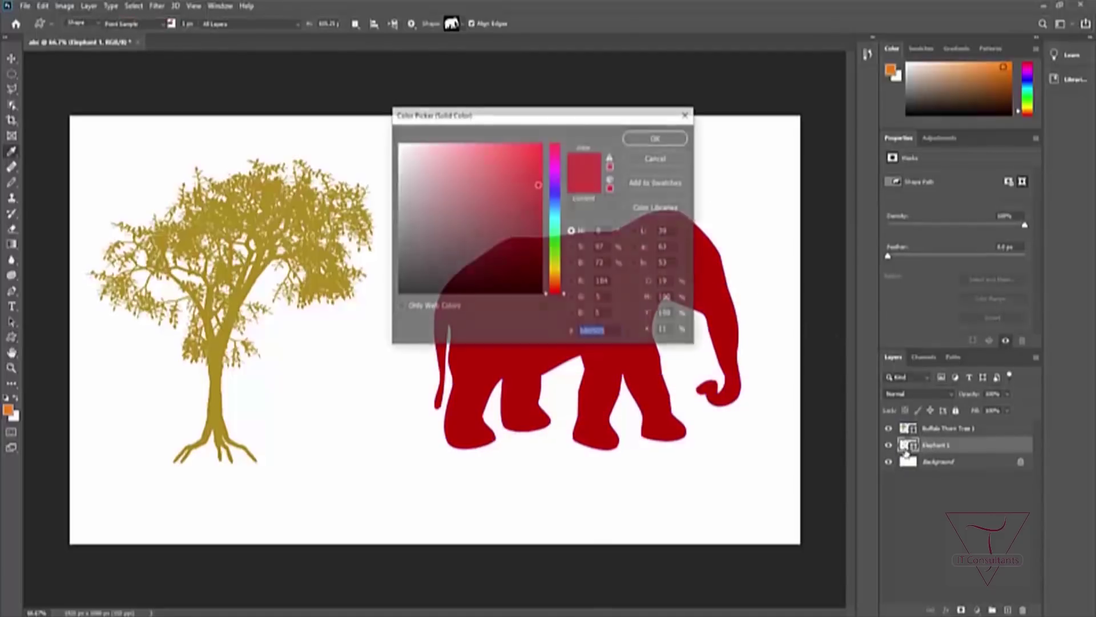
pyautogui.moveTo(555, 259); pyautogui.dragTo(554, 276)
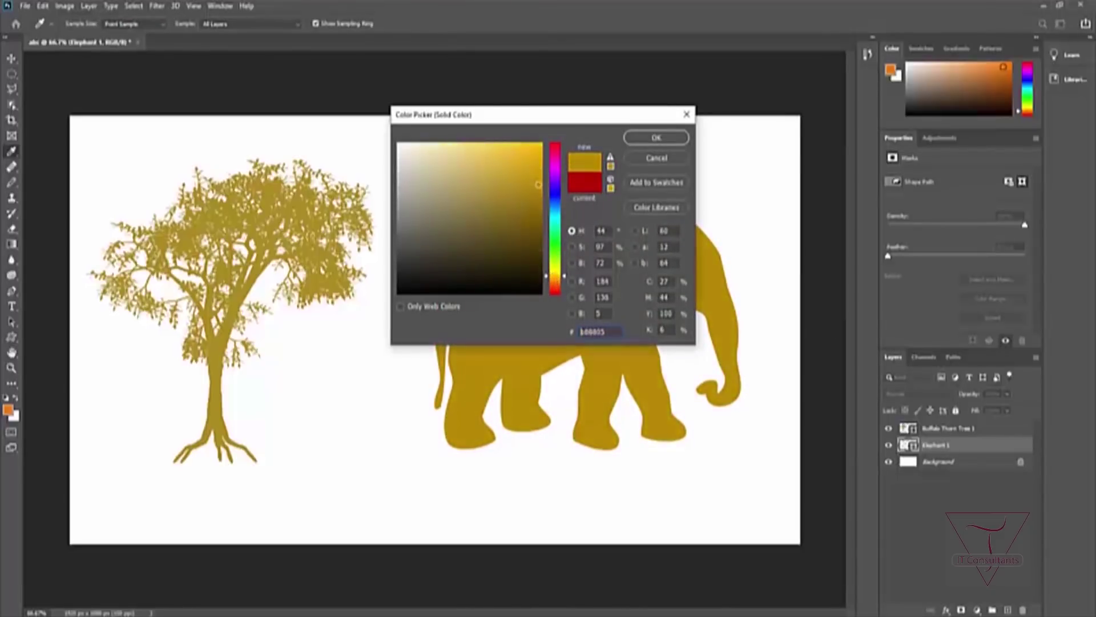
pyautogui.click(634, 139)
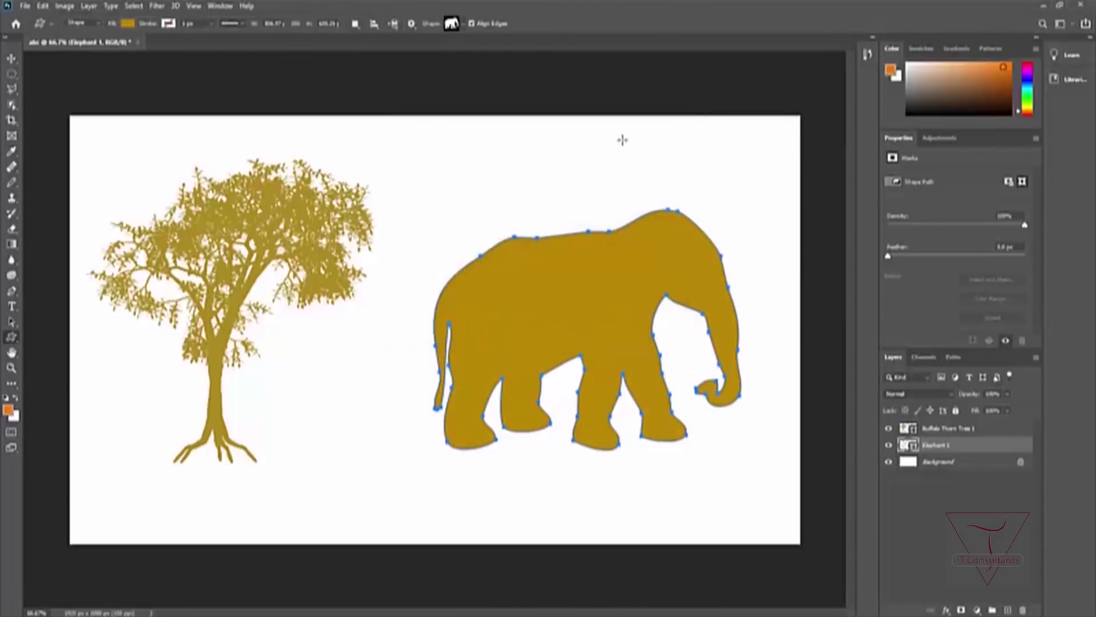
# Step: Move the elephant shape slightly down and right toward the canvas's lower-right area
pyautogui.click(12, 59)
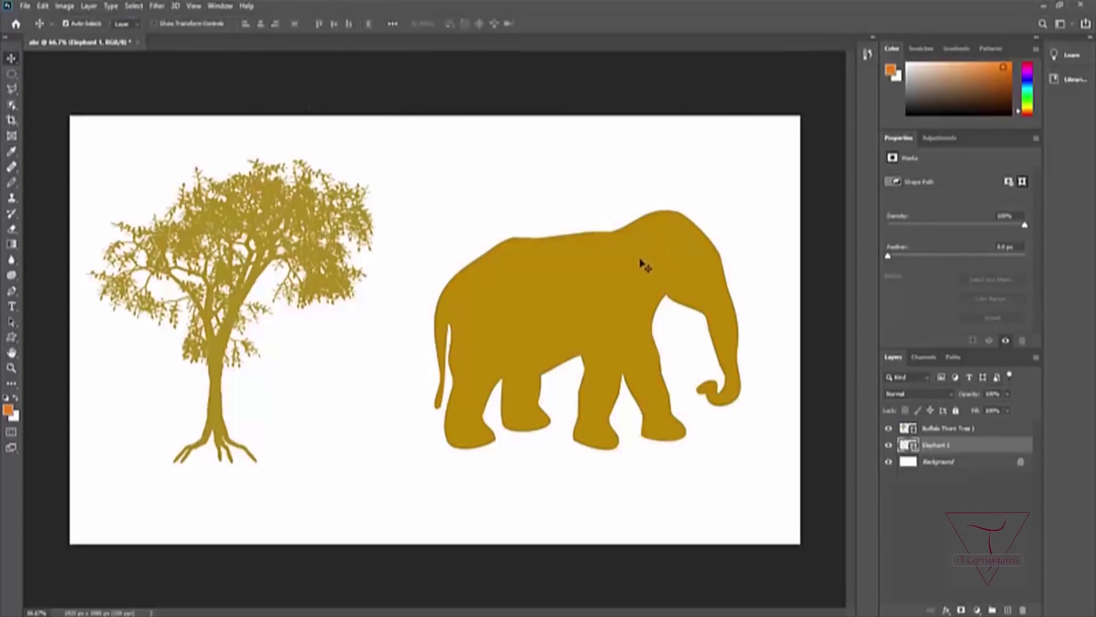
pyautogui.click(939, 429)
pyautogui.click(947, 446)
pyautogui.moveTo(640, 276); pyautogui.dragTo(672, 327)
pyautogui.rightClick(618, 318)
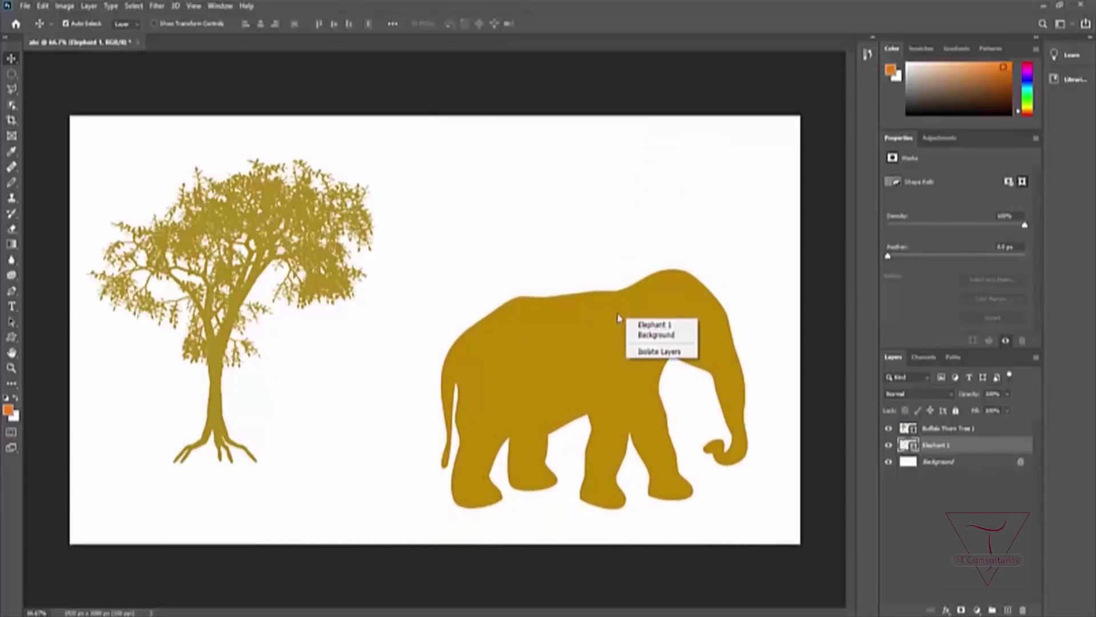
pyautogui.click(583, 359)
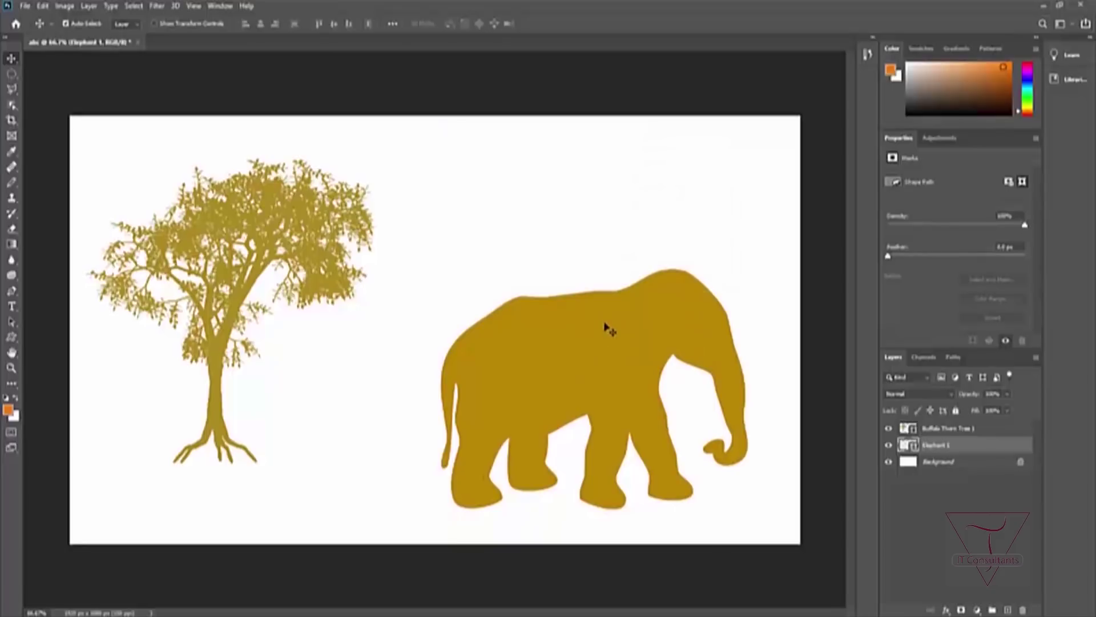
# Step: Return to the Custom Shape tool and expand the Boats set among the shape presets
pyautogui.press('a')
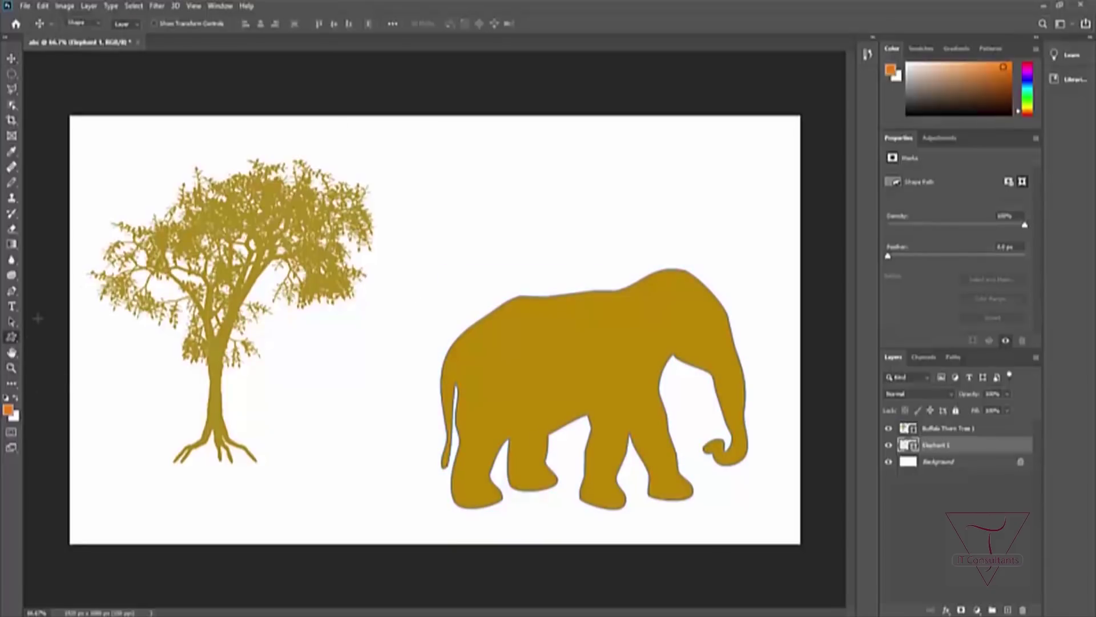
pyautogui.click(465, 25)
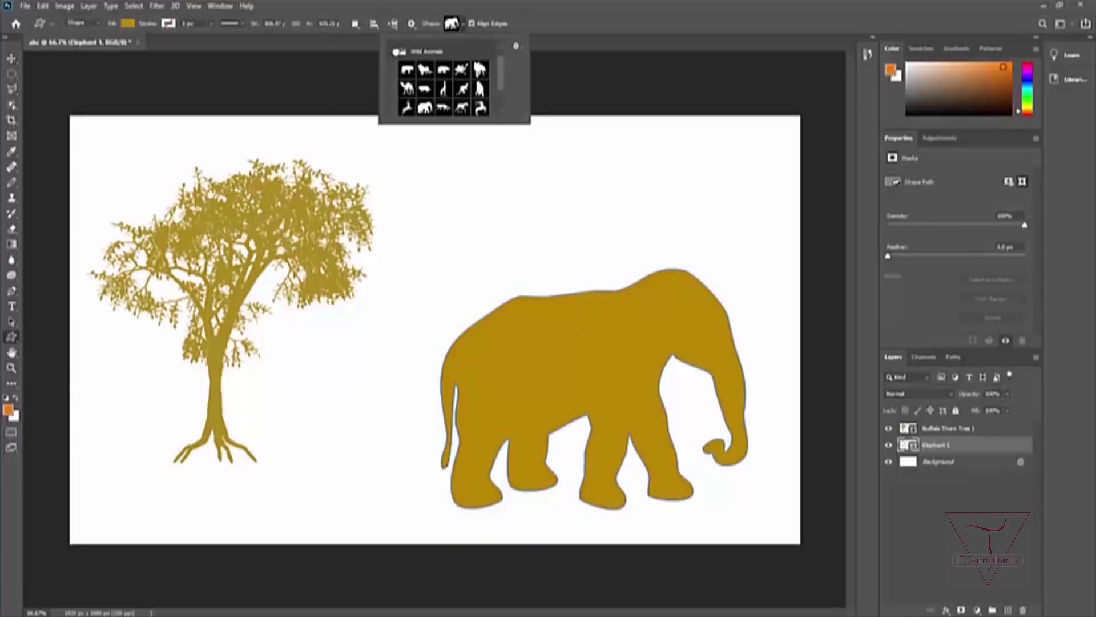
pyautogui.click(395, 52)
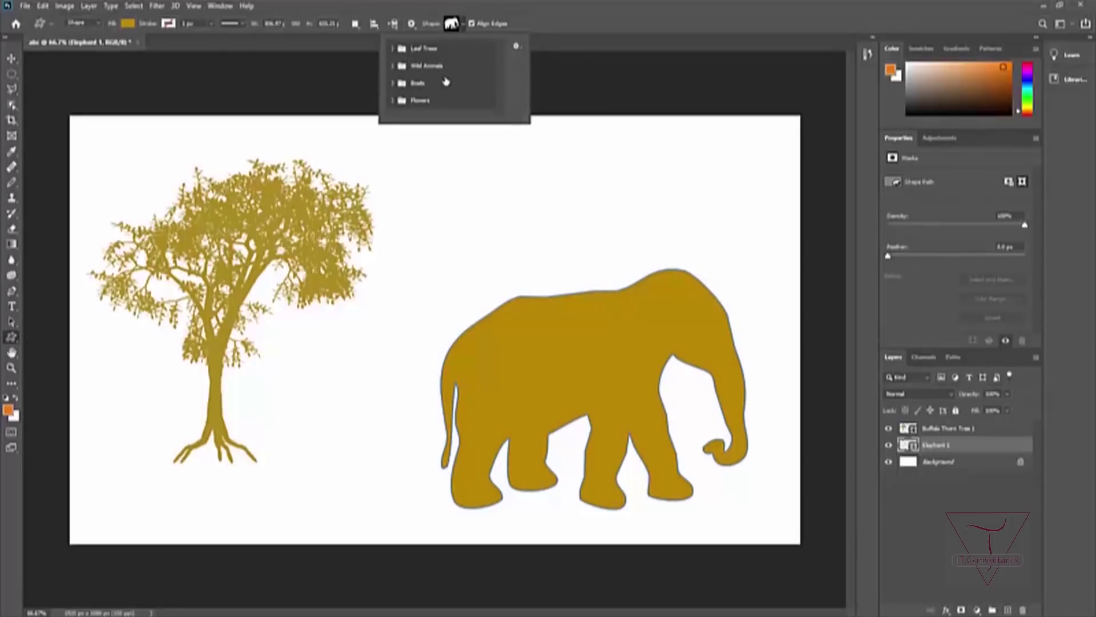
pyautogui.click(394, 84)
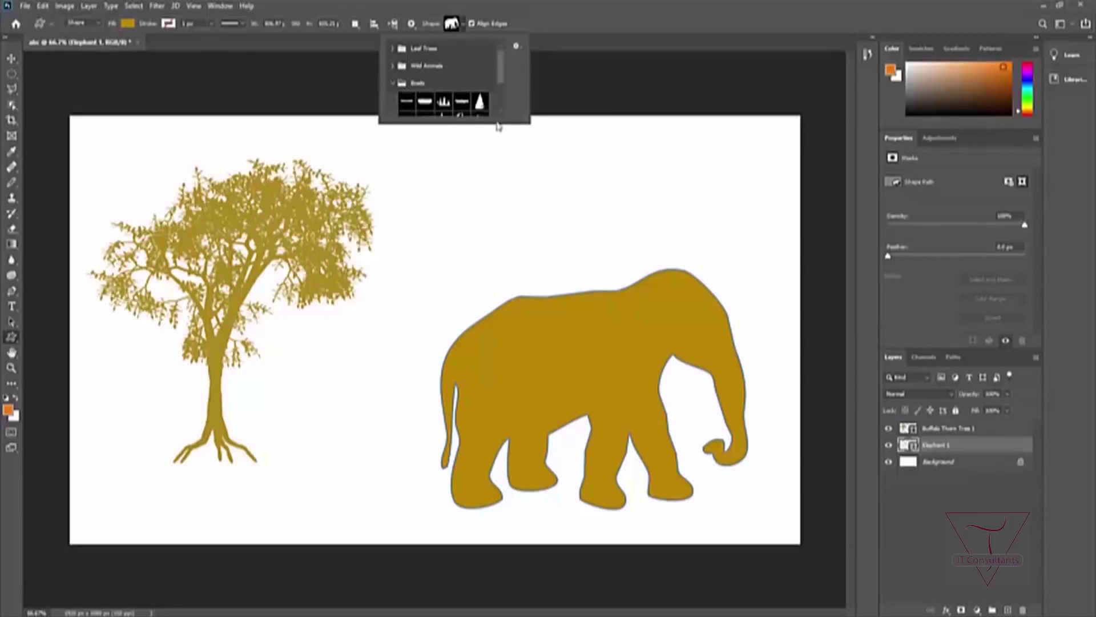
# Step: Try drawing the second boat shape of the Boats set over the elephant and undo it
pyautogui.click(424, 104)
pyautogui.moveTo(500, 165); pyautogui.dragTo(614, 367)
pyautogui.hotkey('ctrl', 'z')
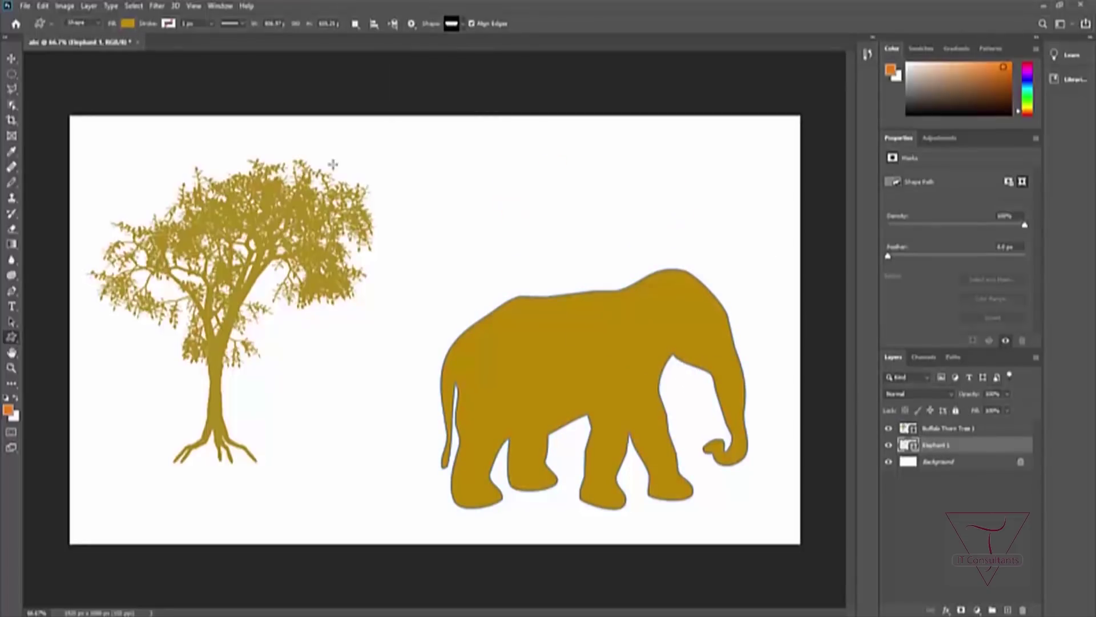
# Step: Draw a yacht custom shape from the Boats set, about 730 px wide, above the elephant
pyautogui.click(463, 26)
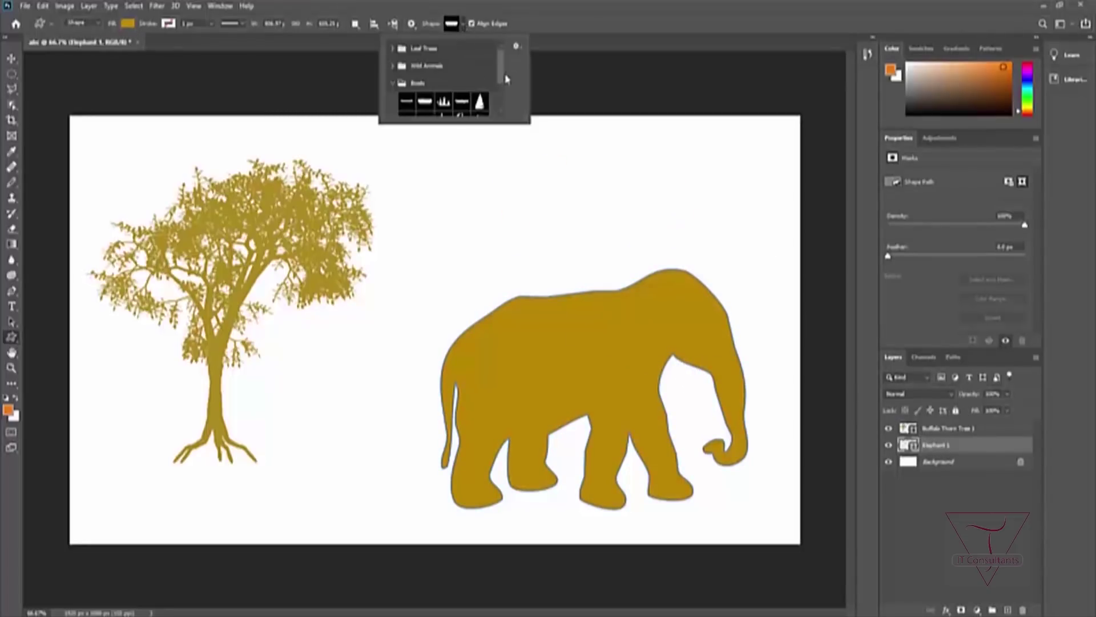
pyautogui.scroll(-4, 507, 105)
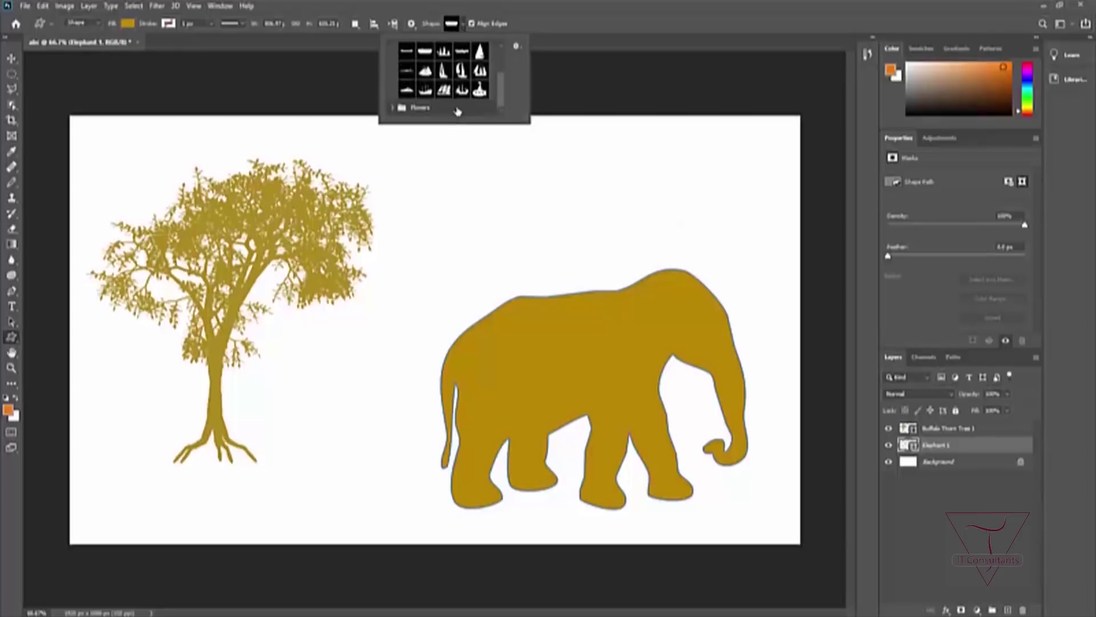
pyautogui.click(406, 90)
pyautogui.moveTo(457, 161); pyautogui.dragTo(734, 309)
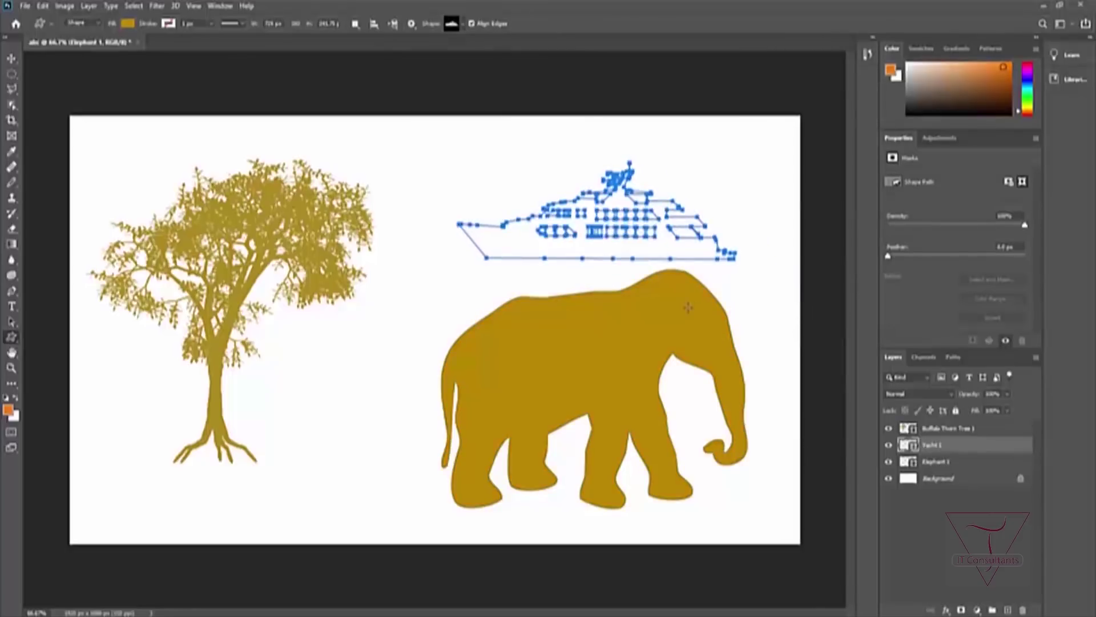
# Step: Change the yacht shape's fill to near-black brown, #211e15, and deselect its layer
pyautogui.doubleClick(908, 446)
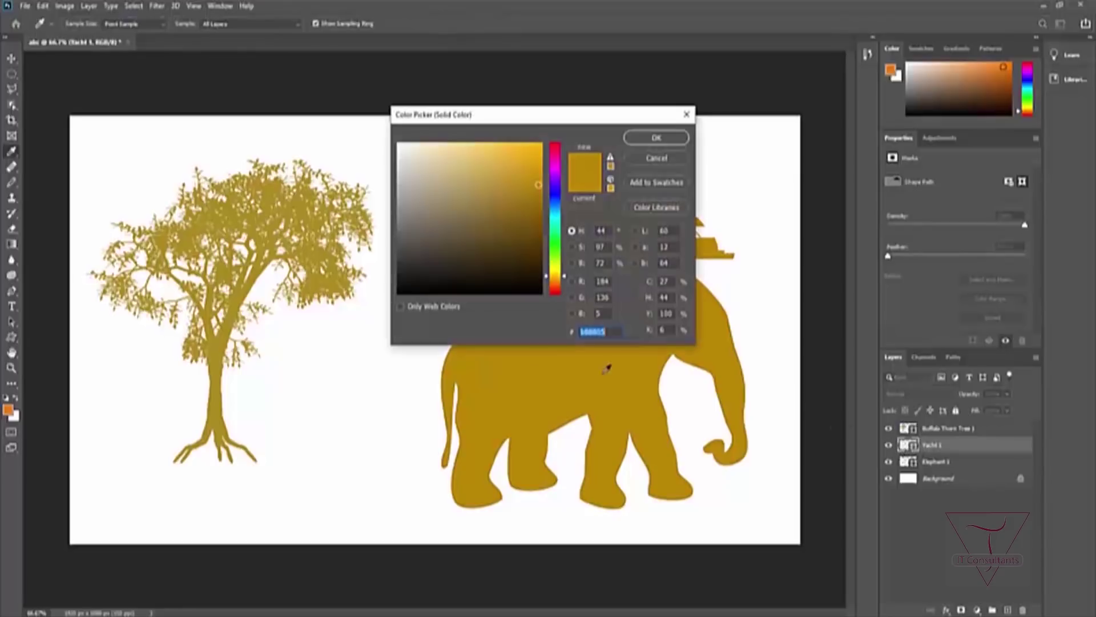
pyautogui.click(451, 274)
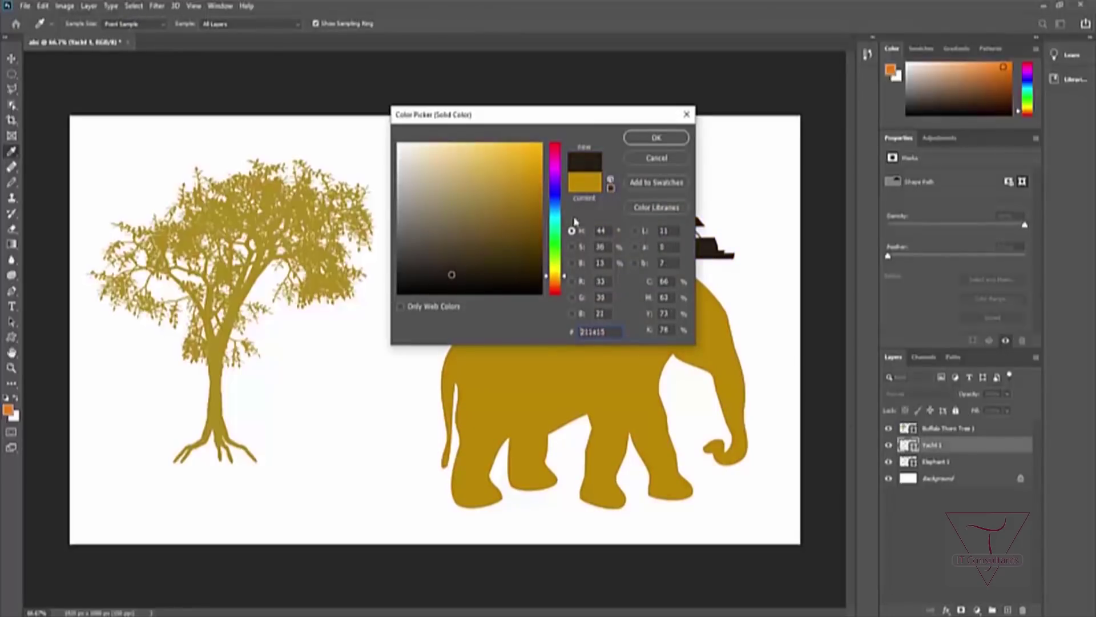
pyautogui.click(643, 143)
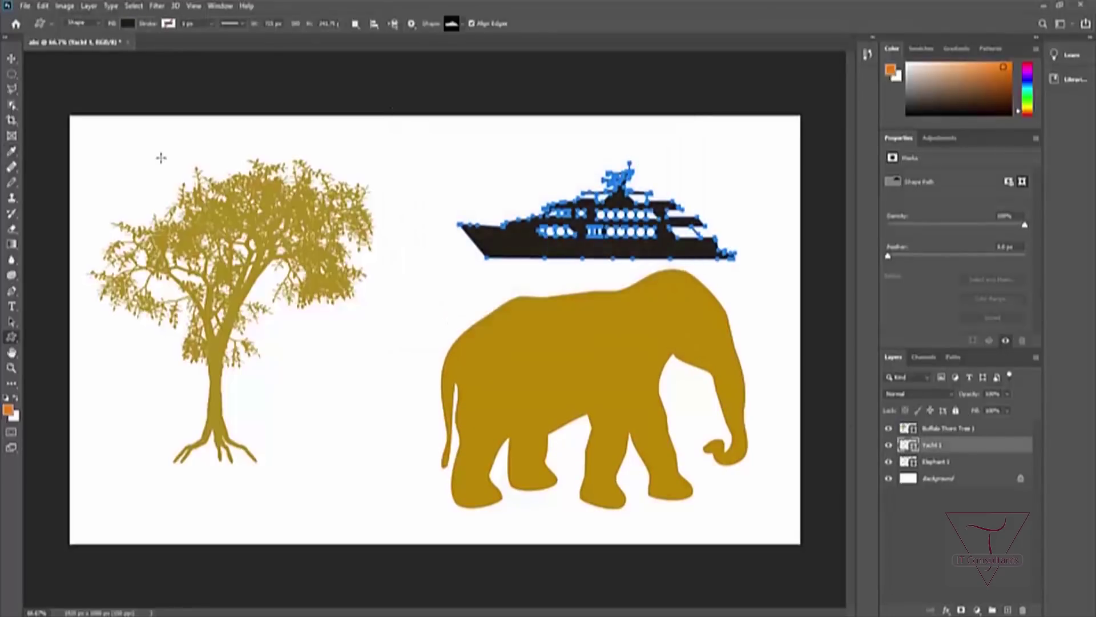
pyautogui.click(11, 58)
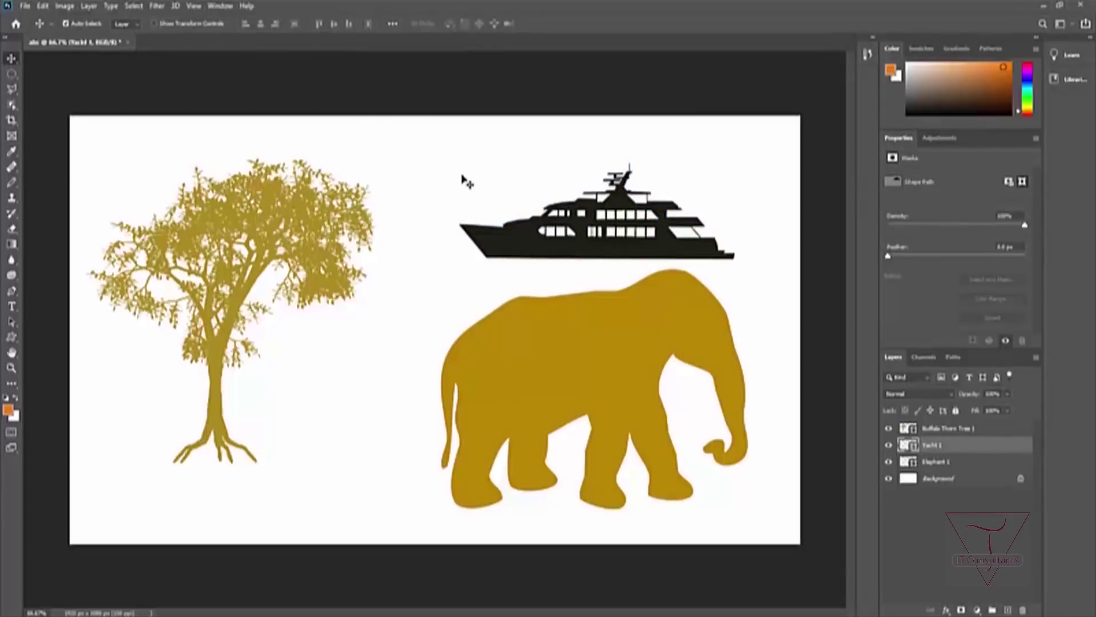
pyautogui.click(464, 176)
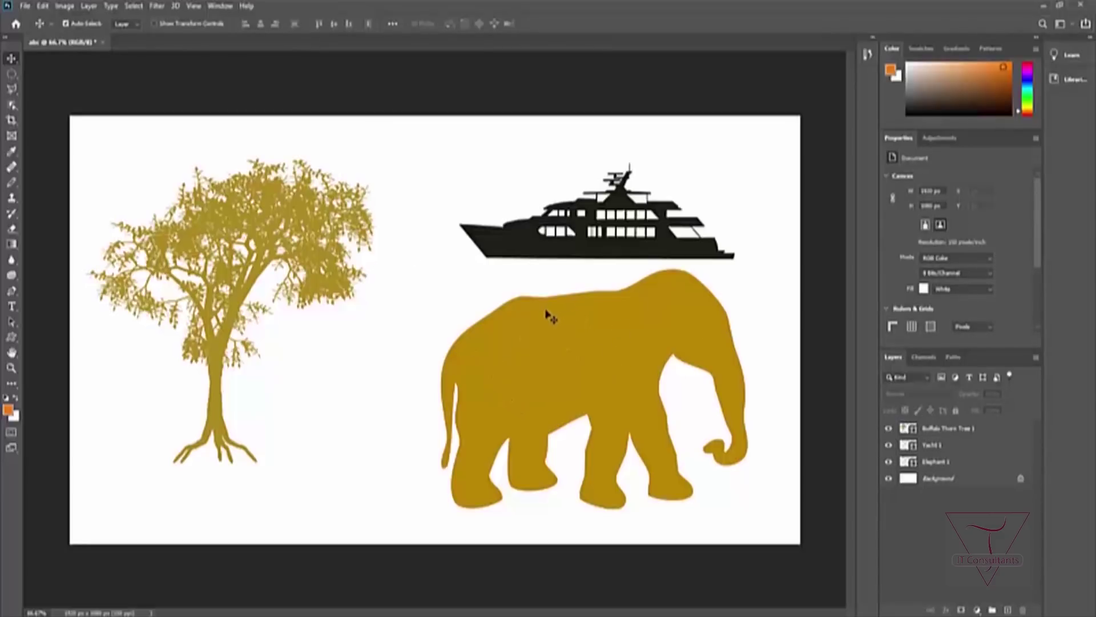
# Step: Delete the elephant, tree and yacht shape layers, leaving only the Background layer
pyautogui.click(626, 341)
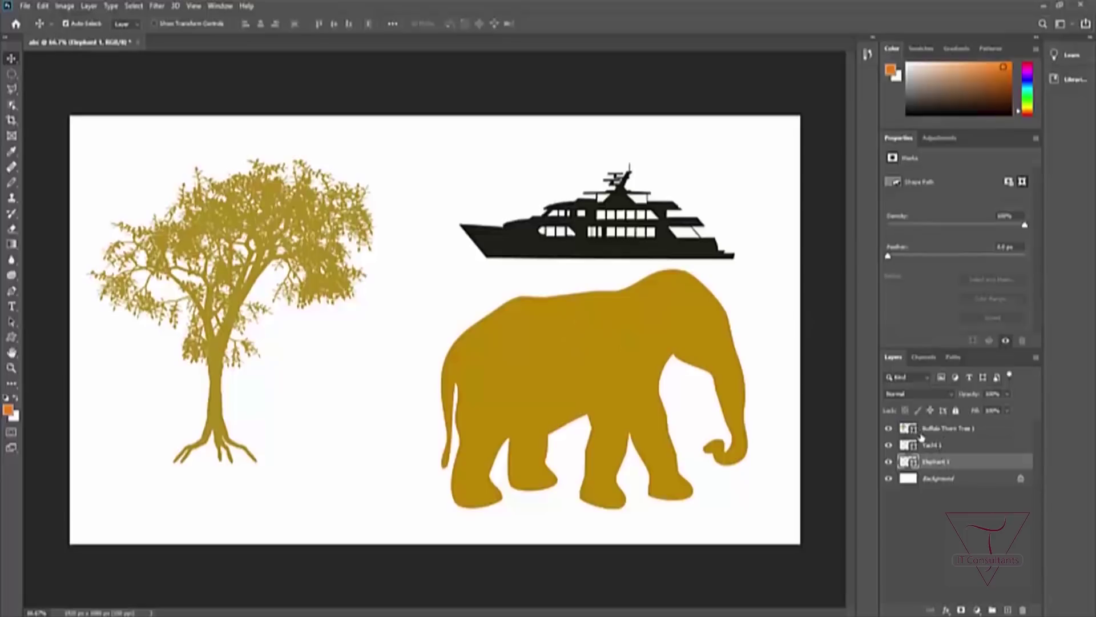
pyautogui.press('Delete')
pyautogui.press('Delete')
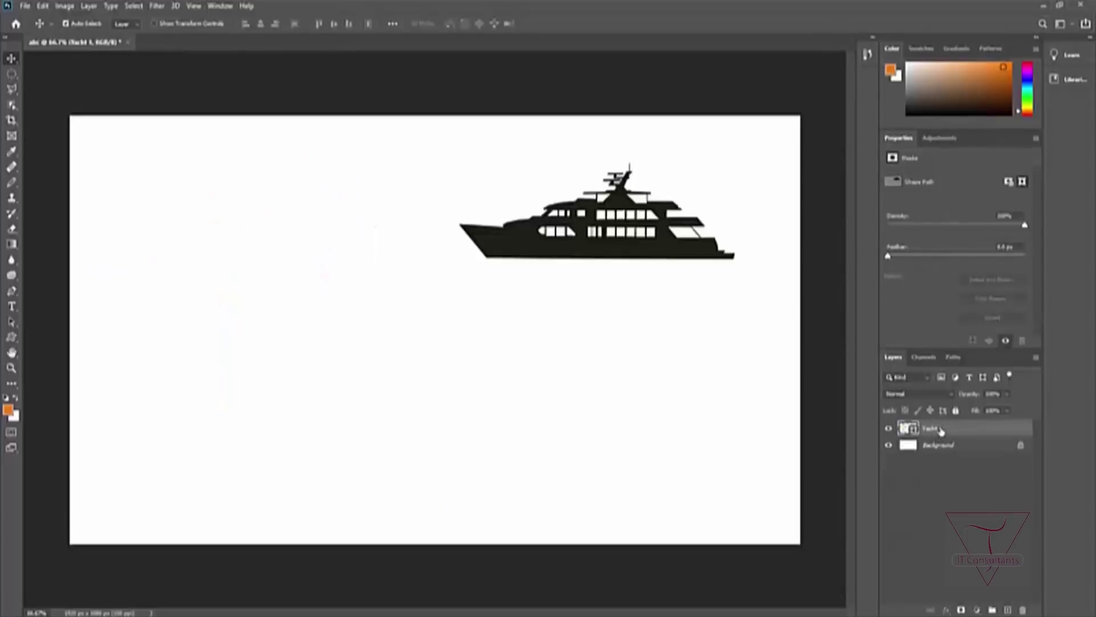
pyautogui.press('Delete')
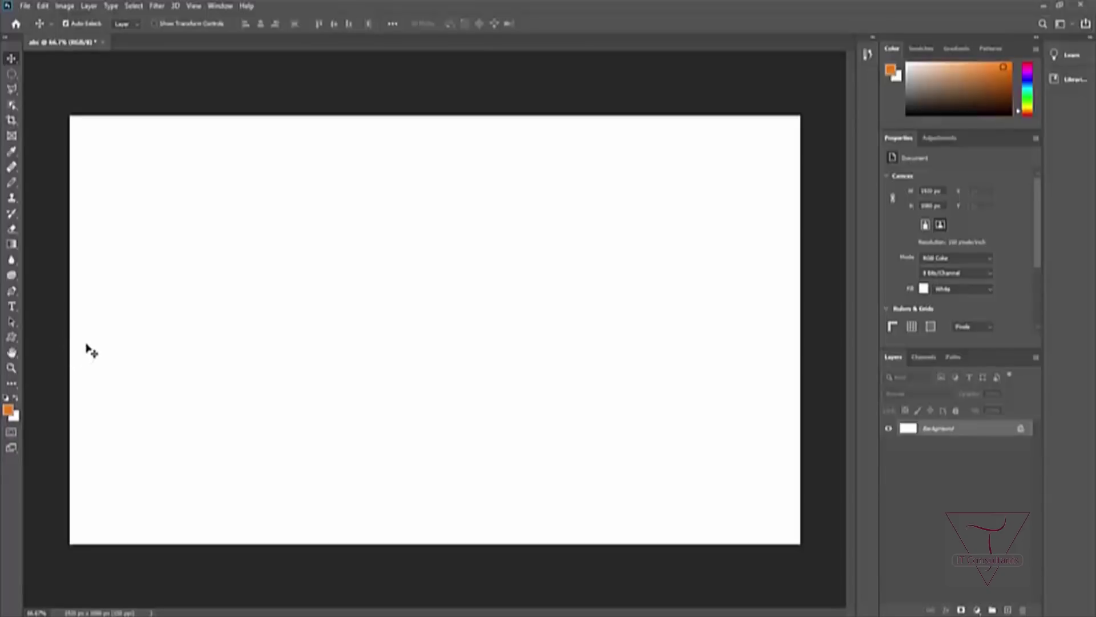
pyautogui.click(11, 337)
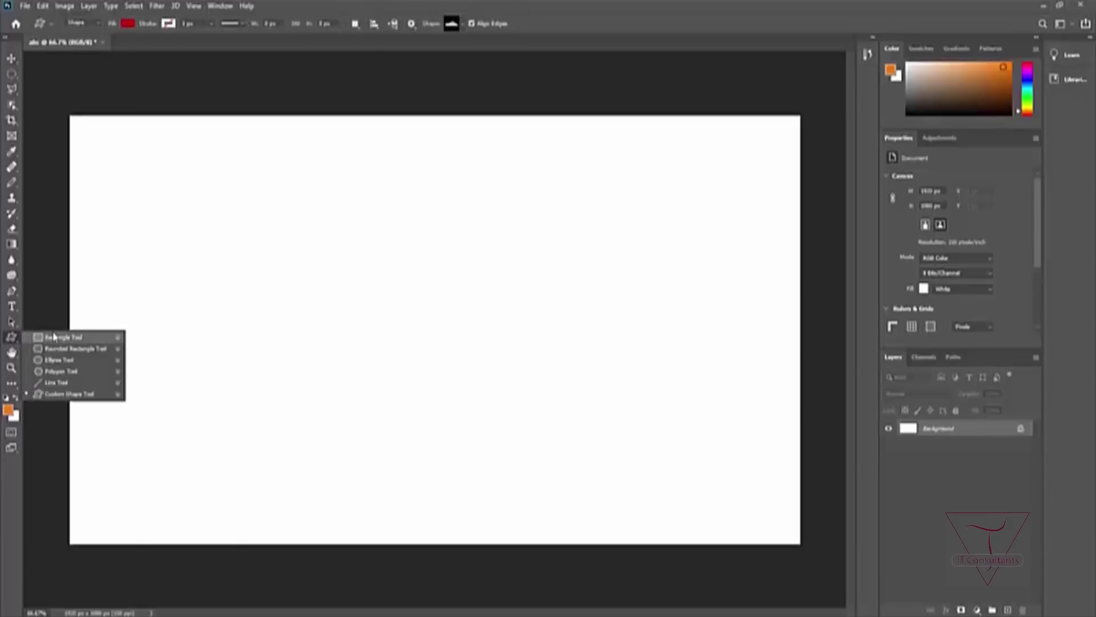
pyautogui.click(129, 230)
pyautogui.moveTo(135, 229); pyautogui.dragTo(147, 232)
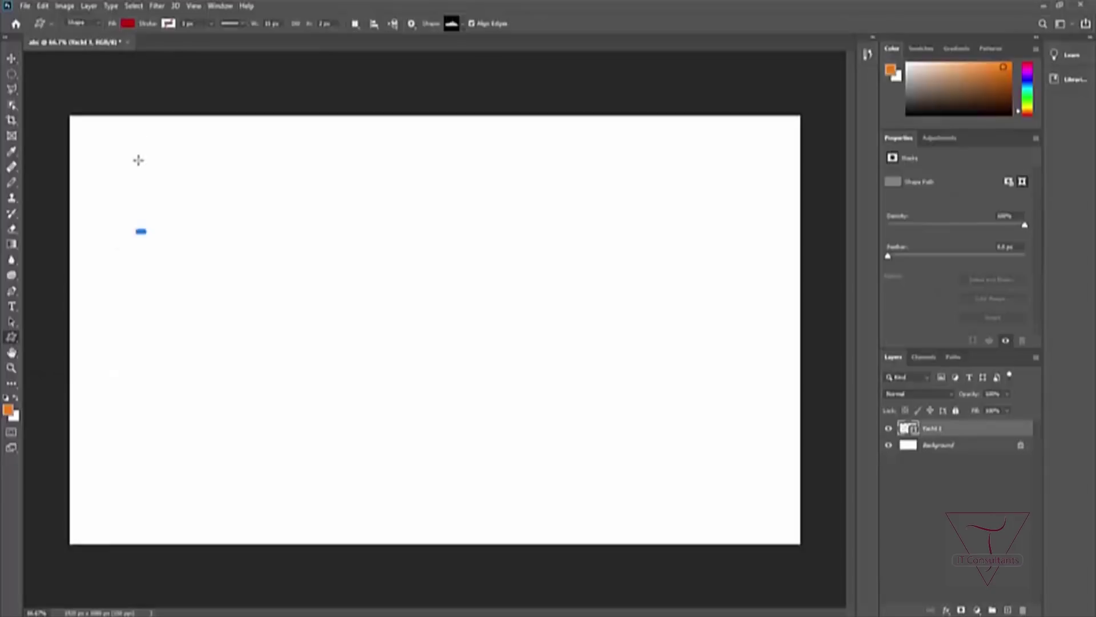
pyautogui.hotkey('ctrl', 'z')
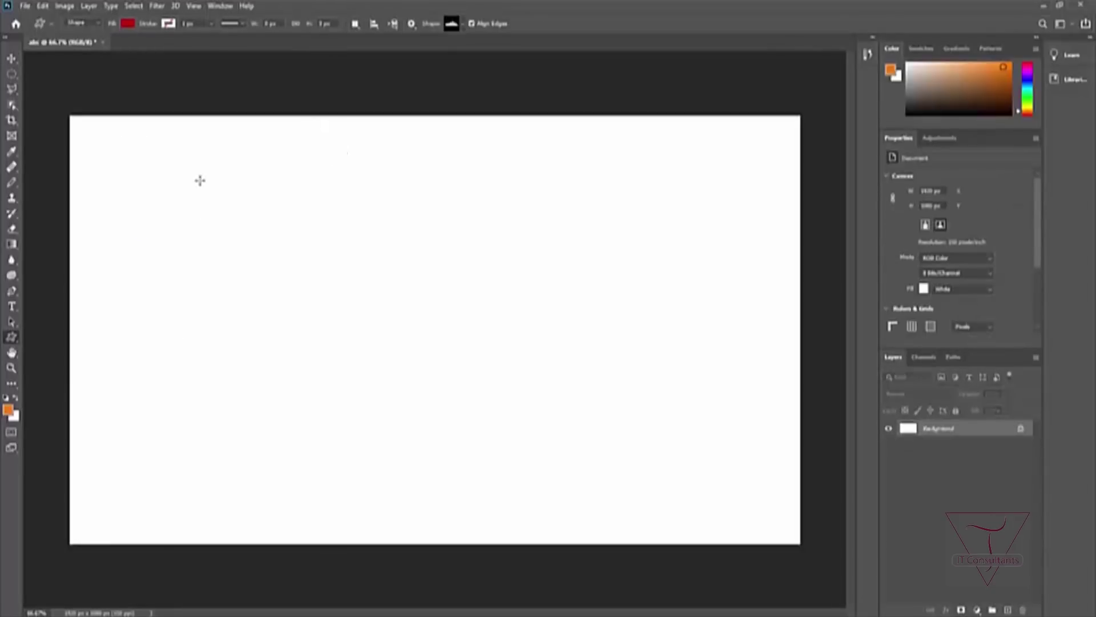
# Step: Add a text layer reading "Wild life" in orange 48 pt Microsoft Sans Serif in the upper middle of the canvas
pyautogui.click(11, 306)
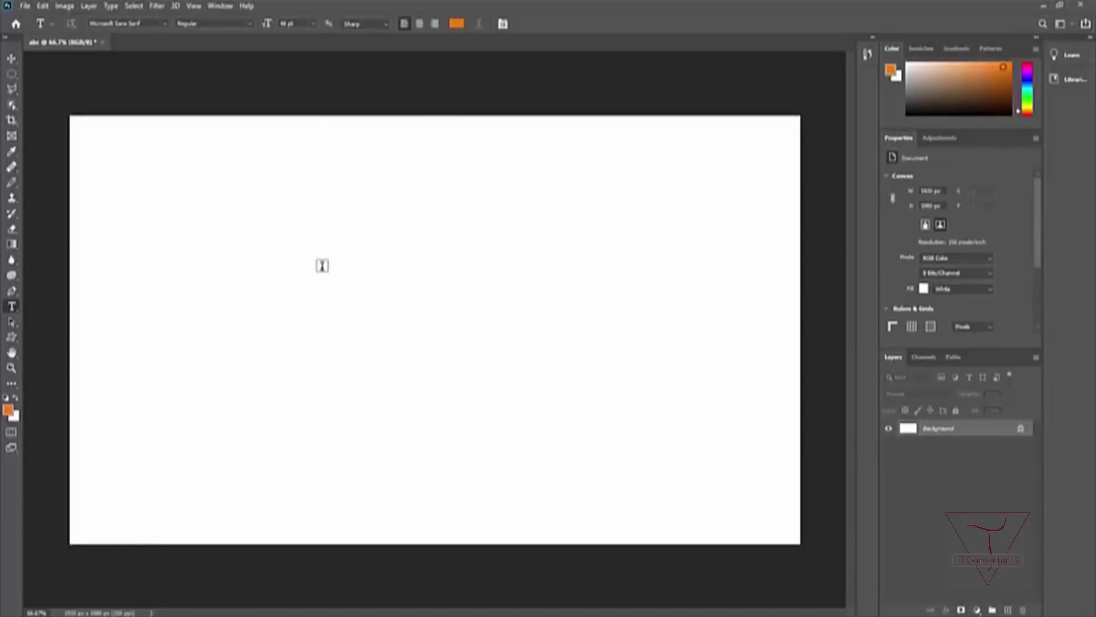
pyautogui.click(322, 265)
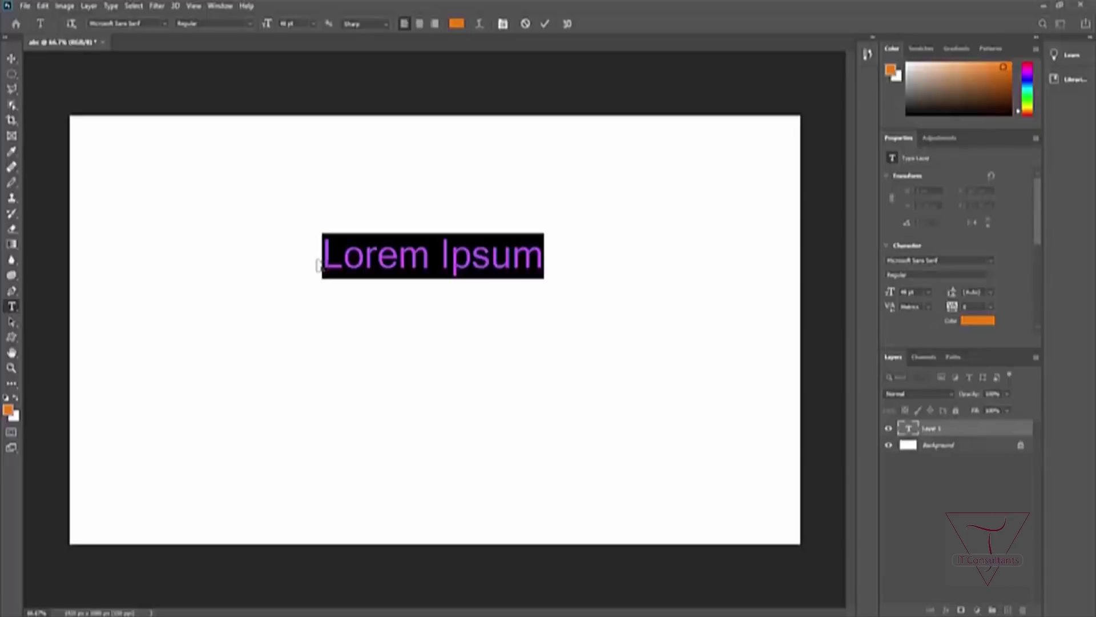
pyautogui.write('Wi')
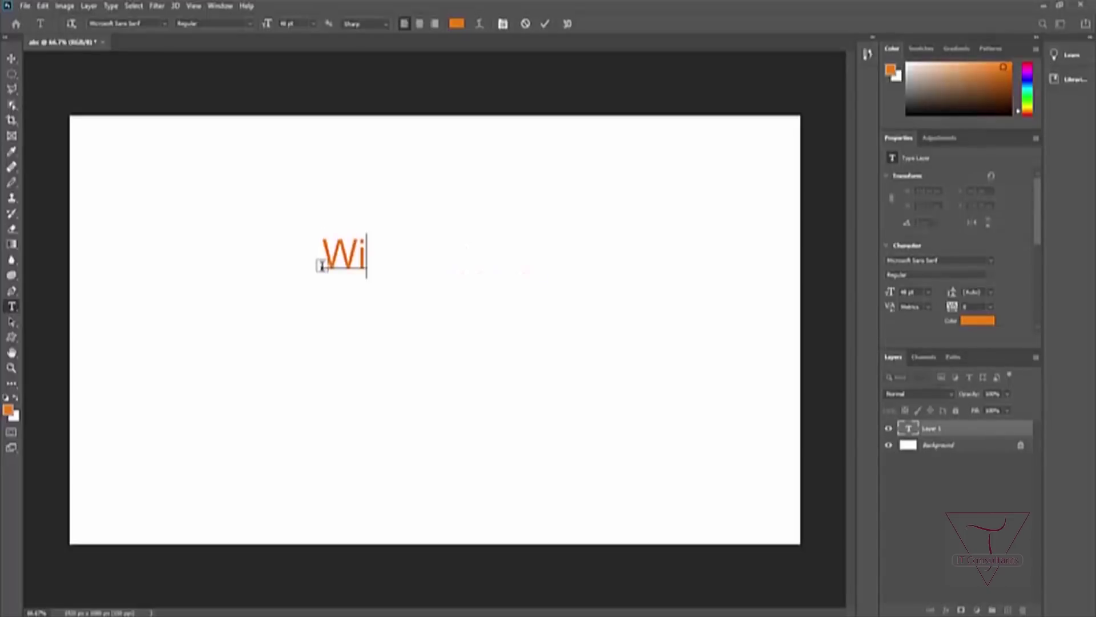
pyautogui.write('l  li')
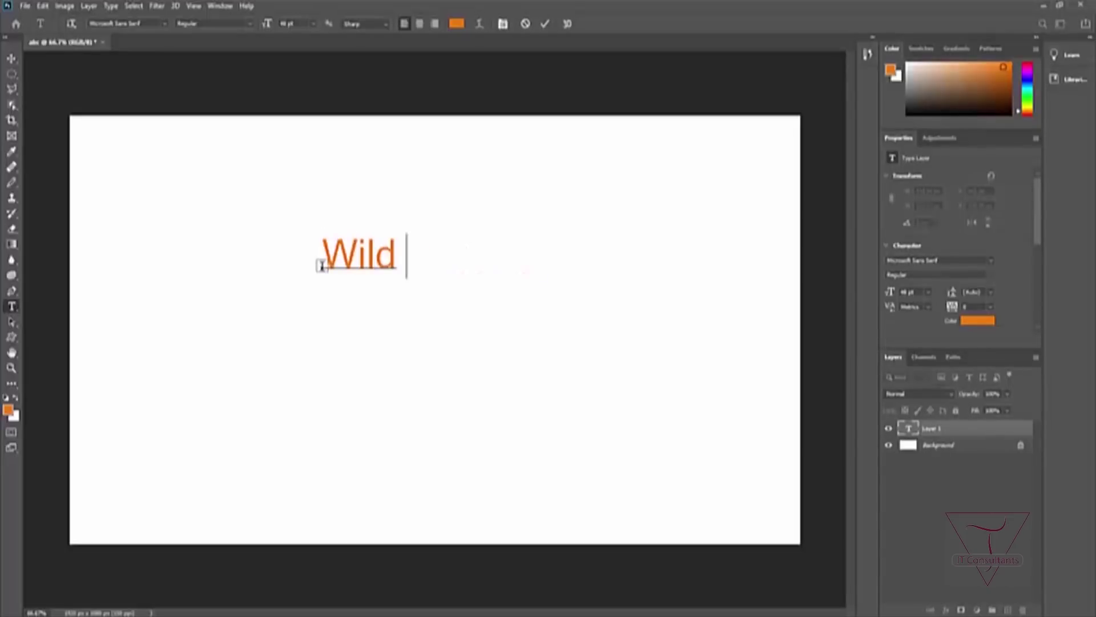
pyautogui.write('fe')
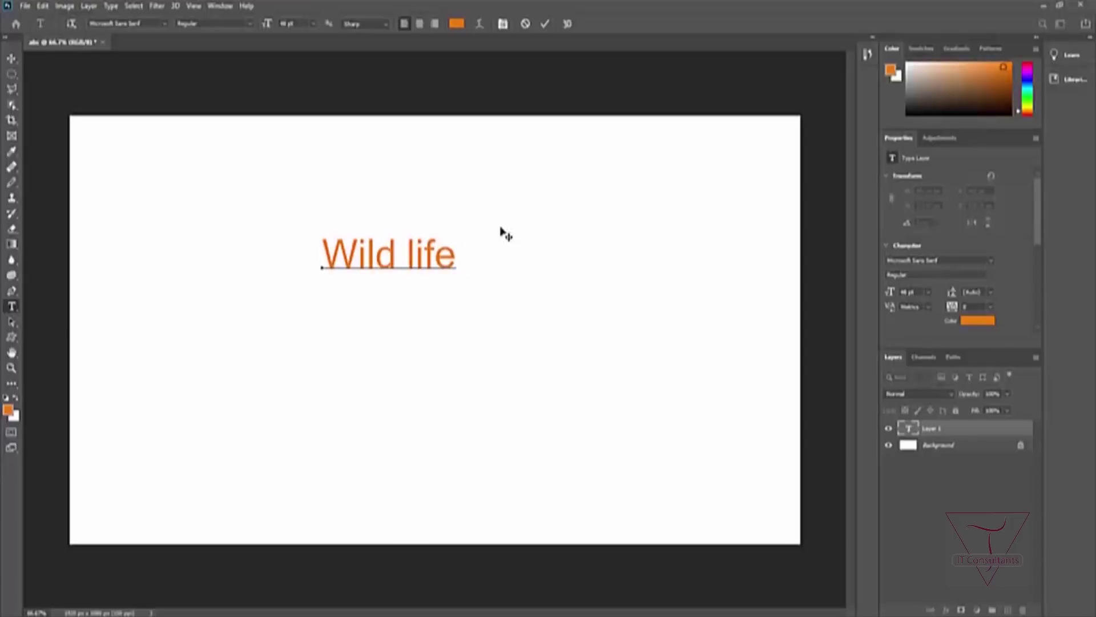
# Step: Recolour only the word "life" in the "Wild life" text to black
pyautogui.moveTo(403, 254); pyautogui.dragTo(473, 272)
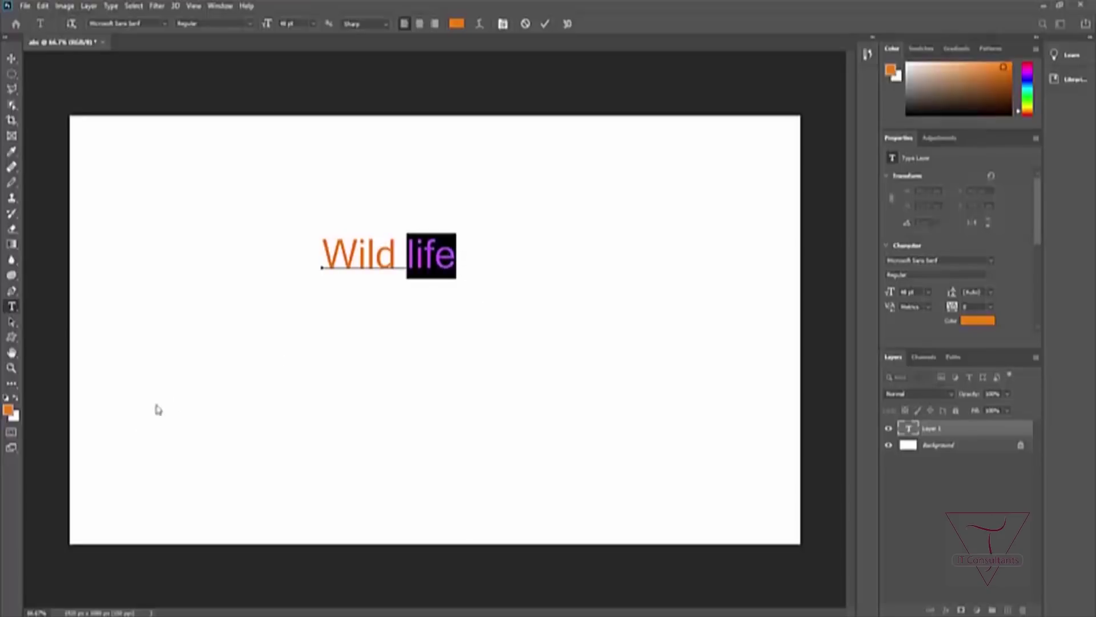
pyautogui.click(8, 410)
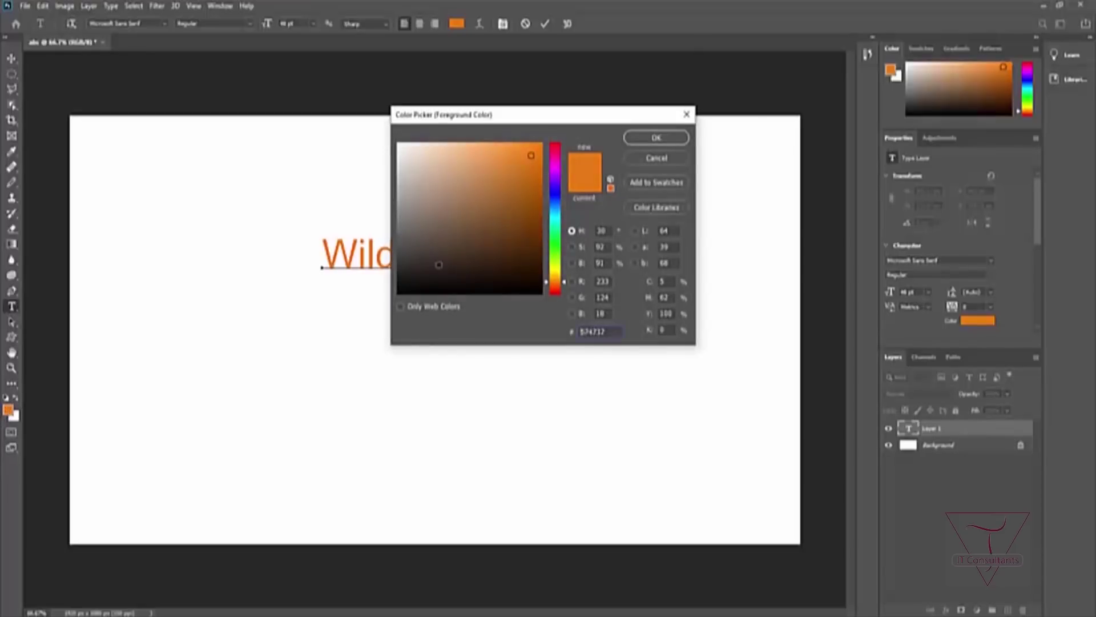
pyautogui.click(416, 293)
pyautogui.click(665, 139)
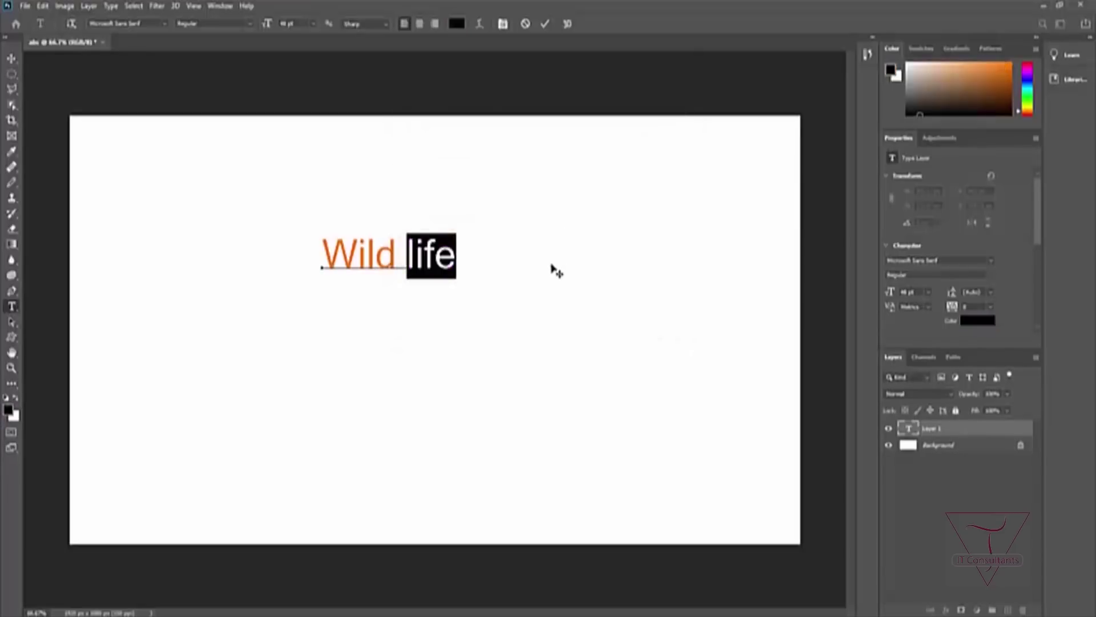
pyautogui.click(12, 57)
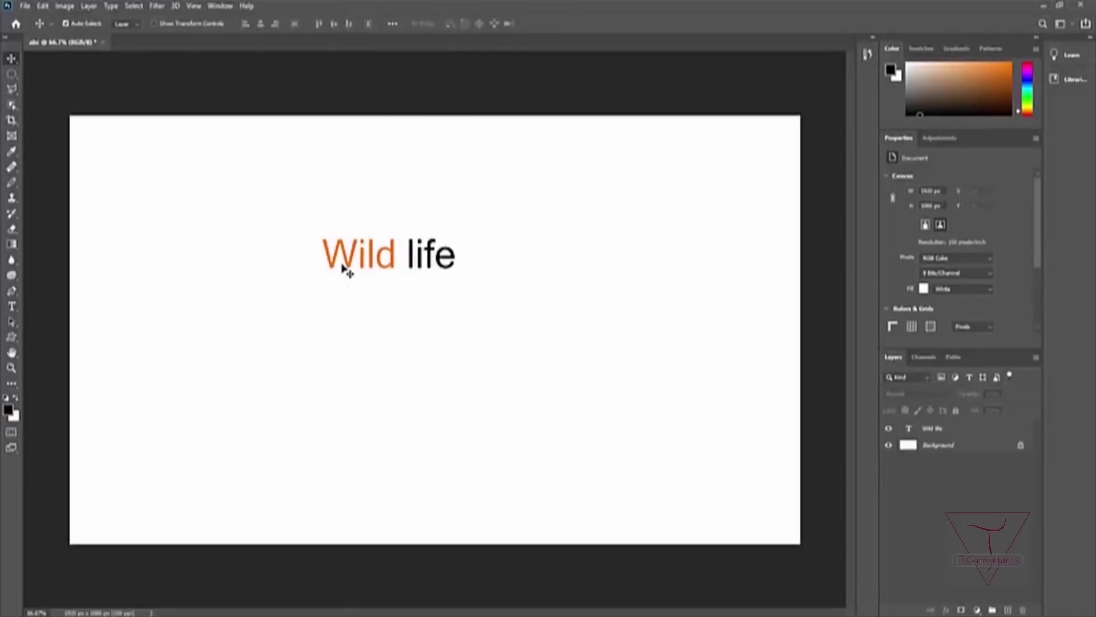
# Step: Move the "Wild life" text near the upper edge of the canvas, then delete its layer
pyautogui.click(449, 273)
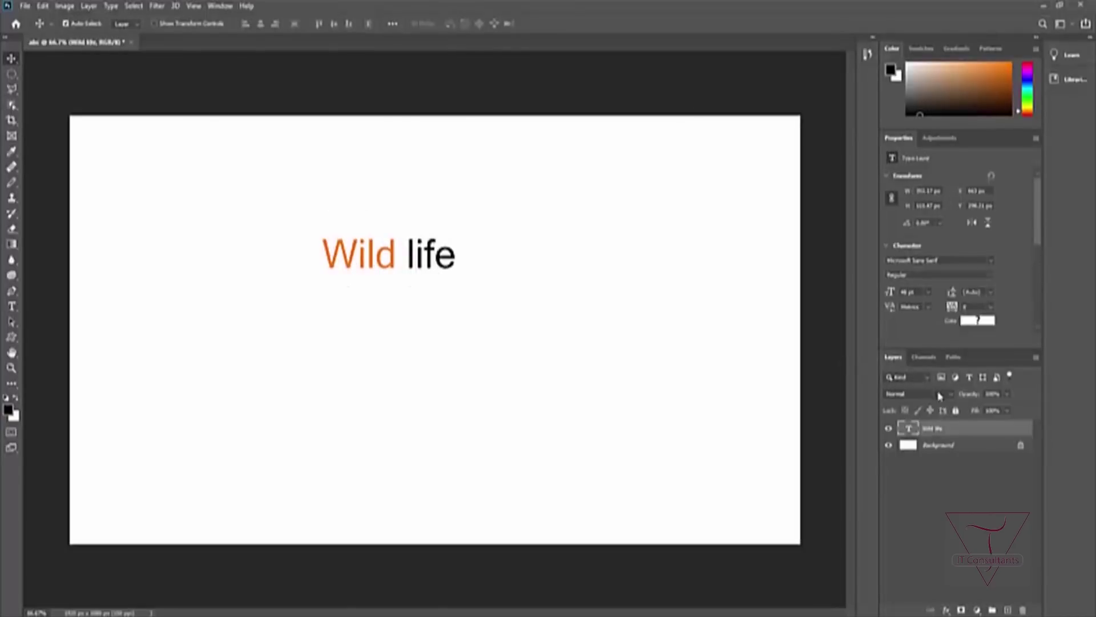
pyautogui.click(940, 450)
pyautogui.click(943, 433)
pyautogui.moveTo(411, 266); pyautogui.dragTo(459, 177)
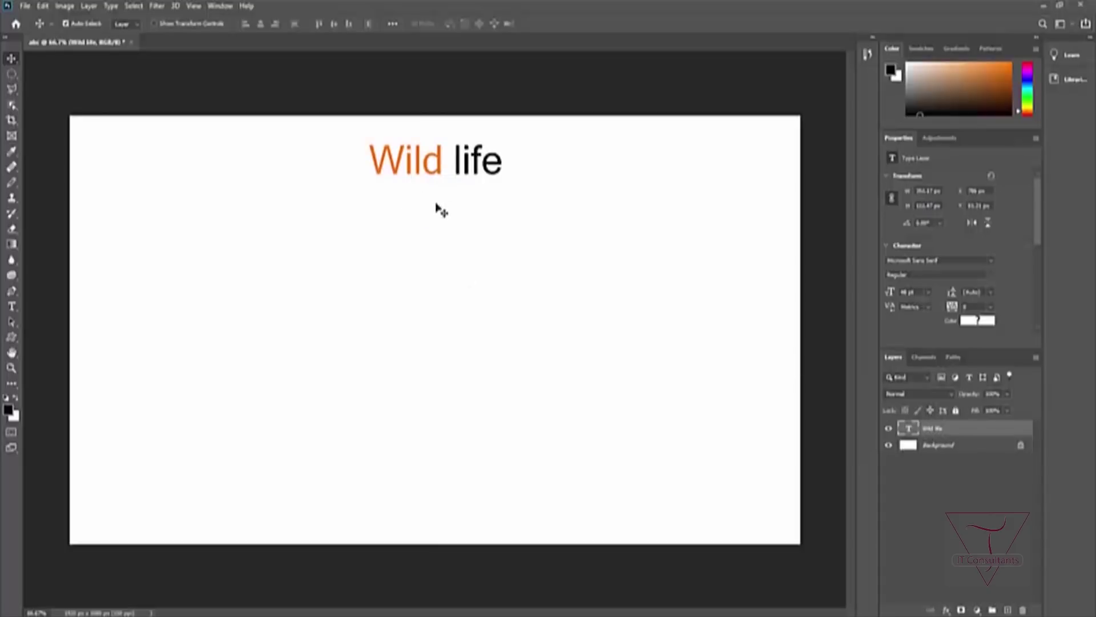
pyautogui.press('Delete')
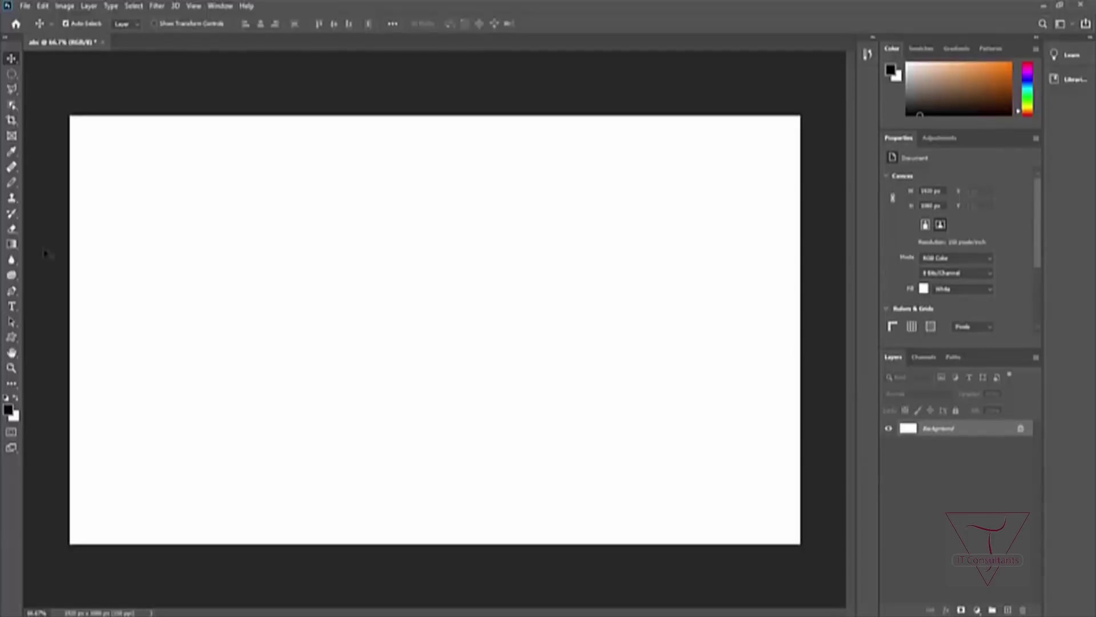
# Step: Add a black text layer reading "Wild" and move it fully inside the canvas near the upper edge
pyautogui.click(11, 306)
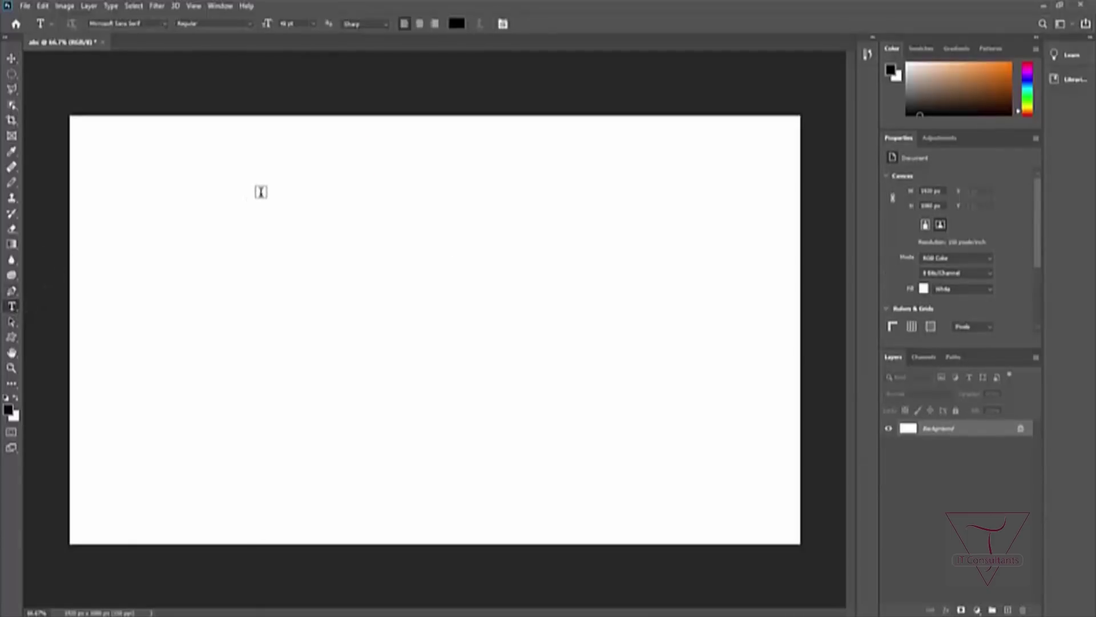
pyautogui.click(370, 143)
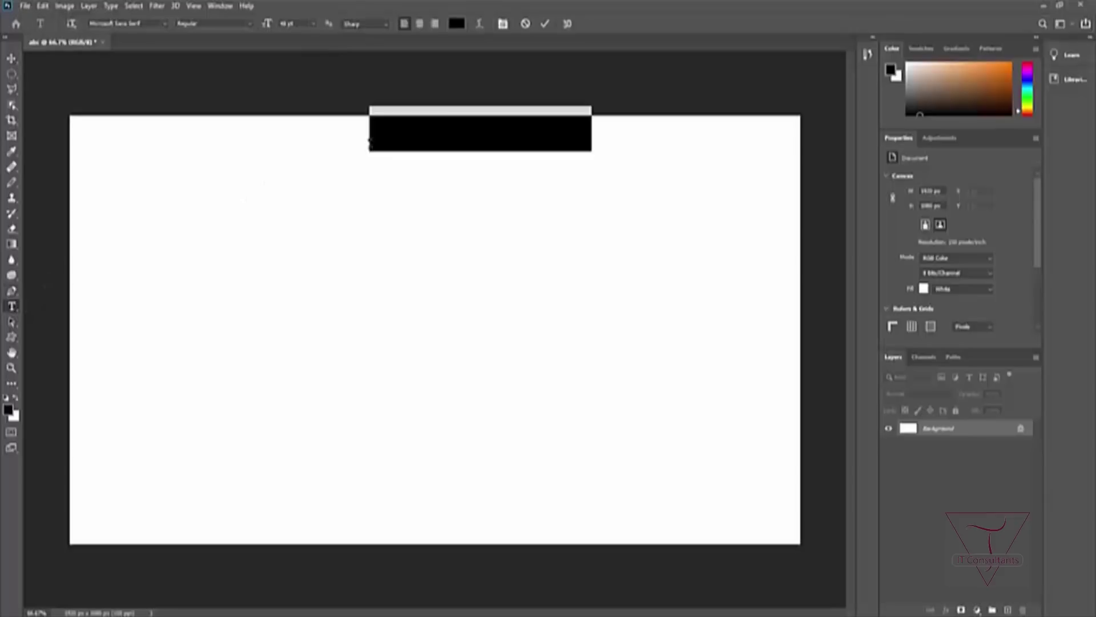
pyautogui.write('Wild')
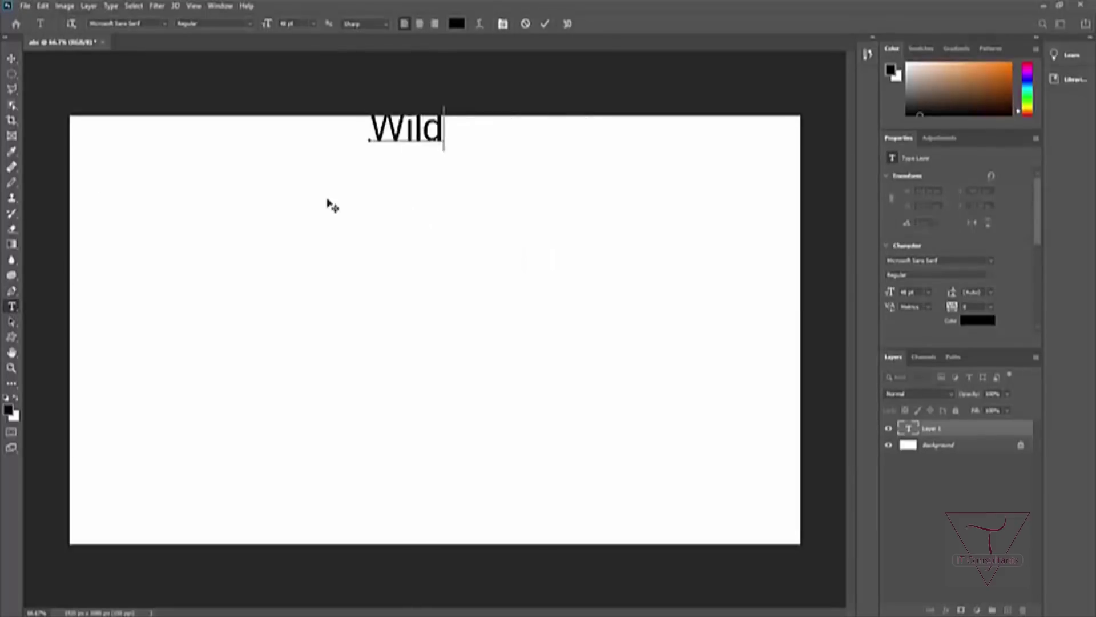
pyautogui.click(11, 58)
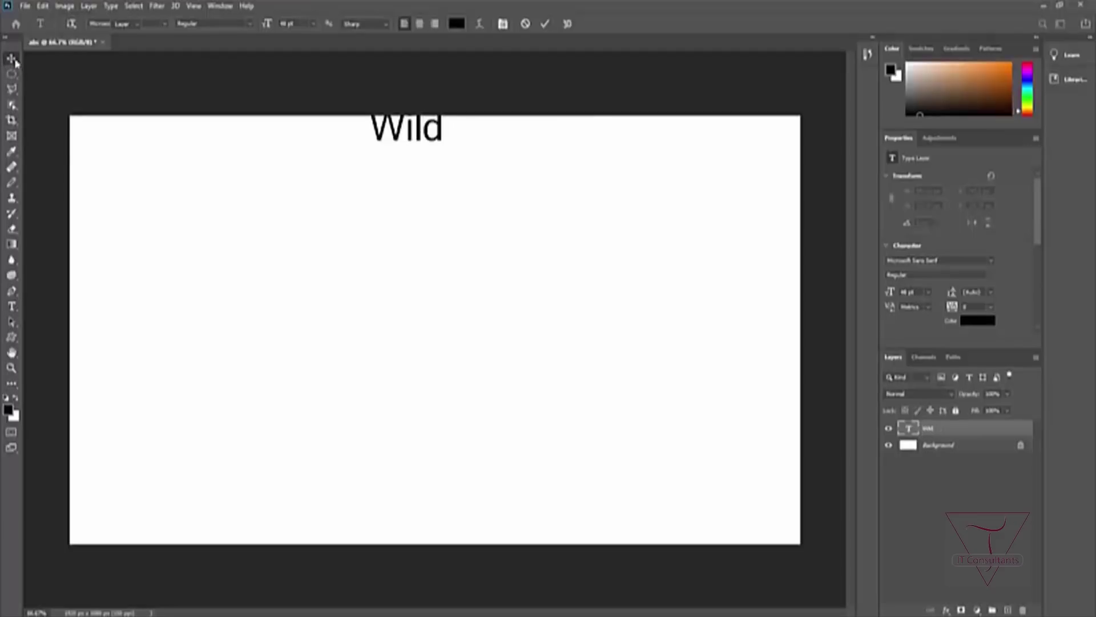
pyautogui.moveTo(414, 135); pyautogui.dragTo(377, 163)
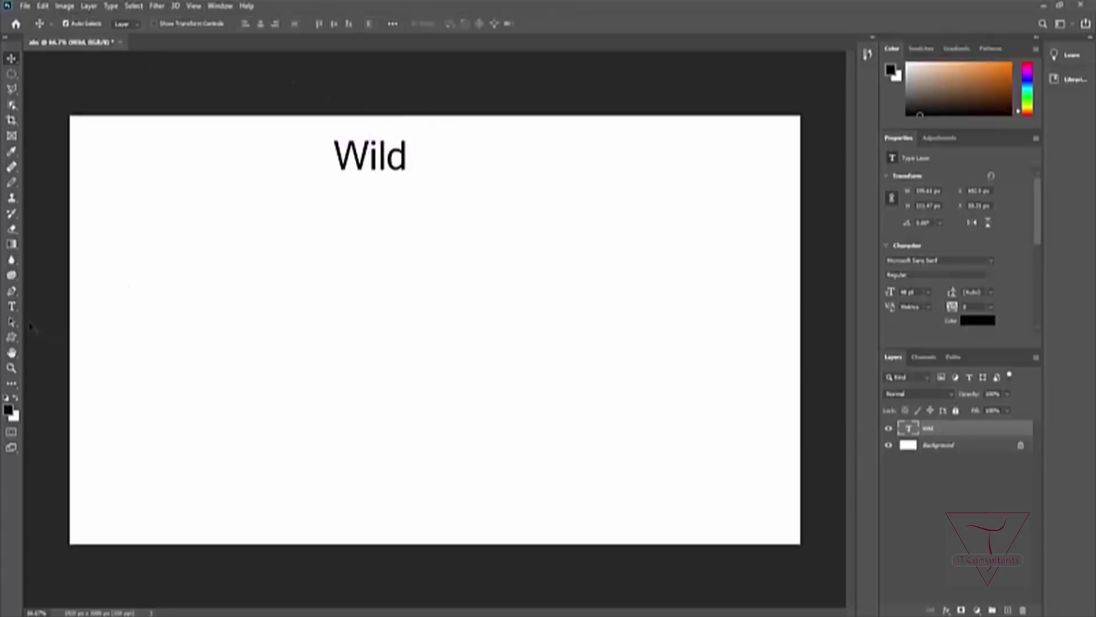
# Step: Add "life" as a separate text layer and align it on the same line directly after "Wild"
pyautogui.click(12, 307)
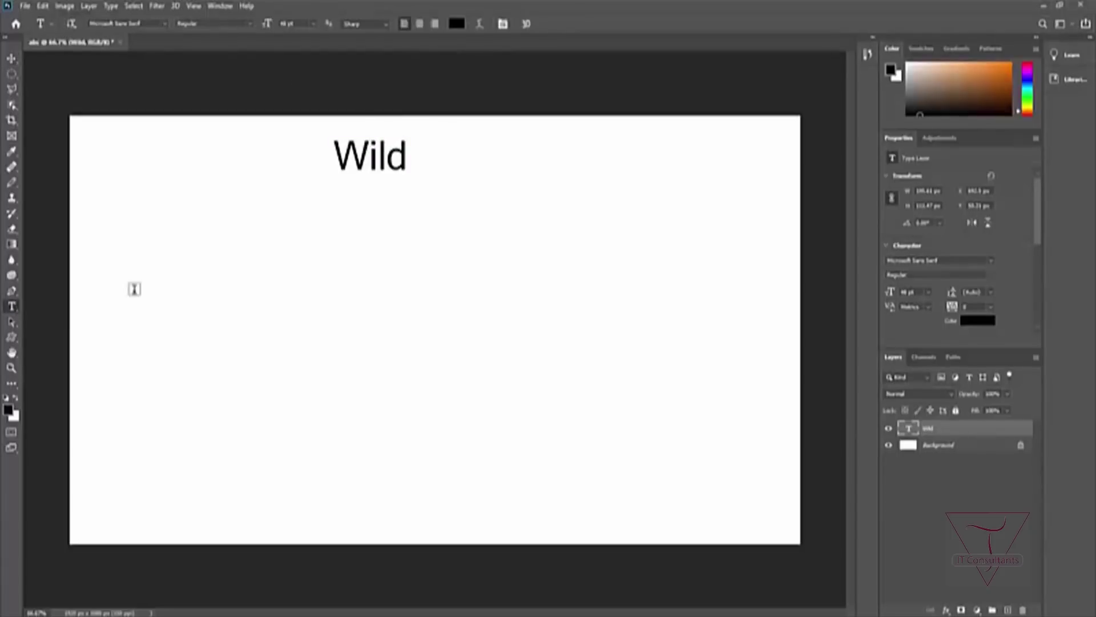
pyautogui.click(499, 193)
pyautogui.write('life')
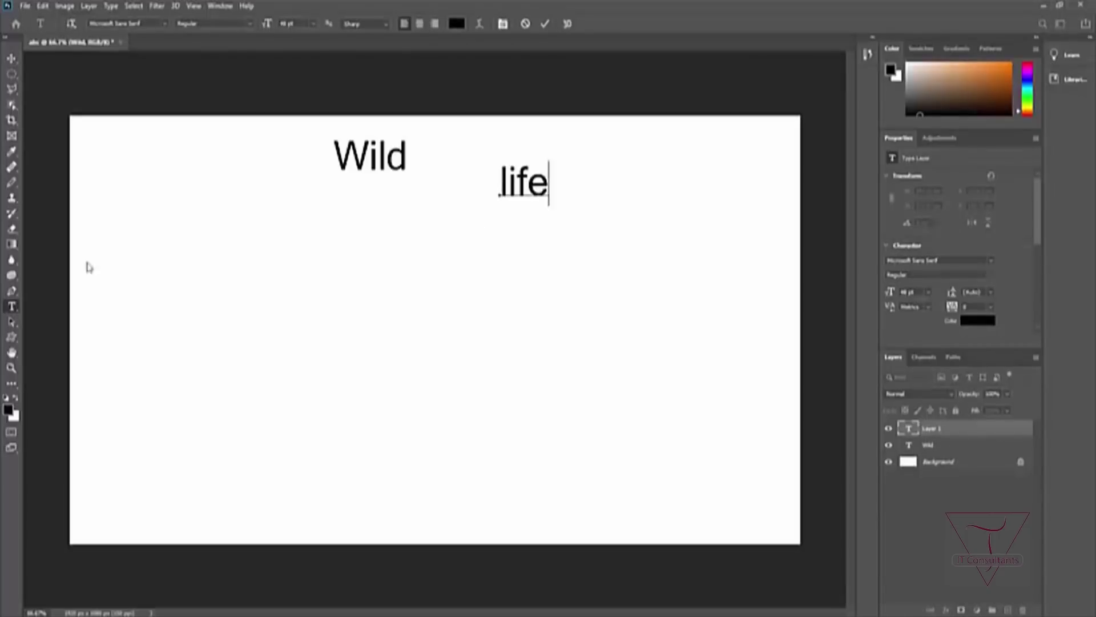
pyautogui.click(12, 58)
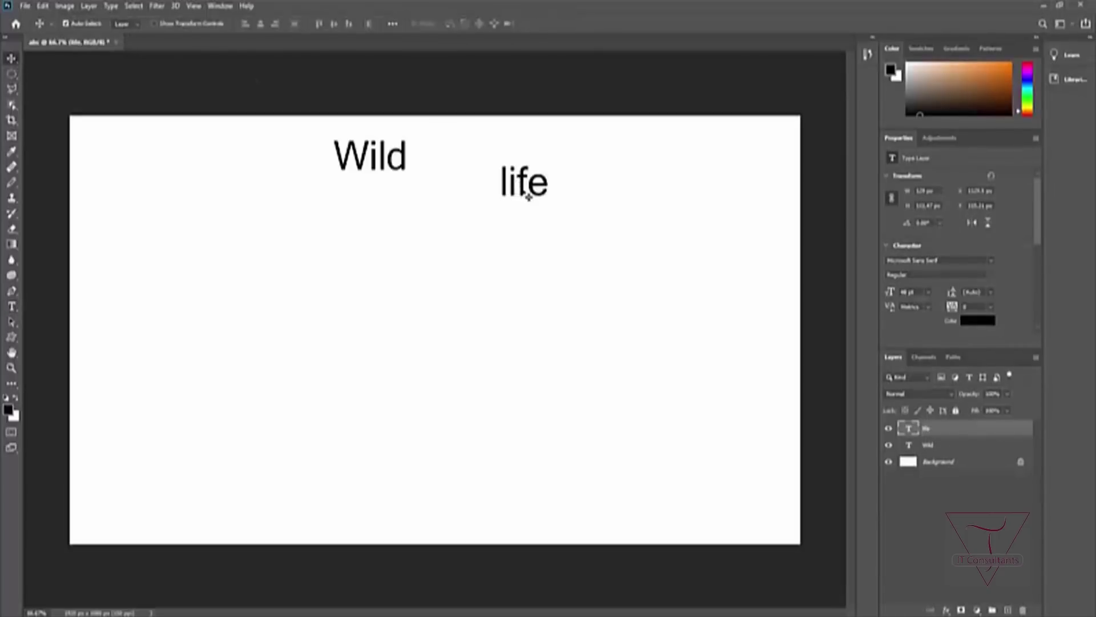
pyautogui.moveTo(520, 184); pyautogui.dragTo(466, 164)
pyautogui.moveTo(464, 161); pyautogui.dragTo(465, 162)
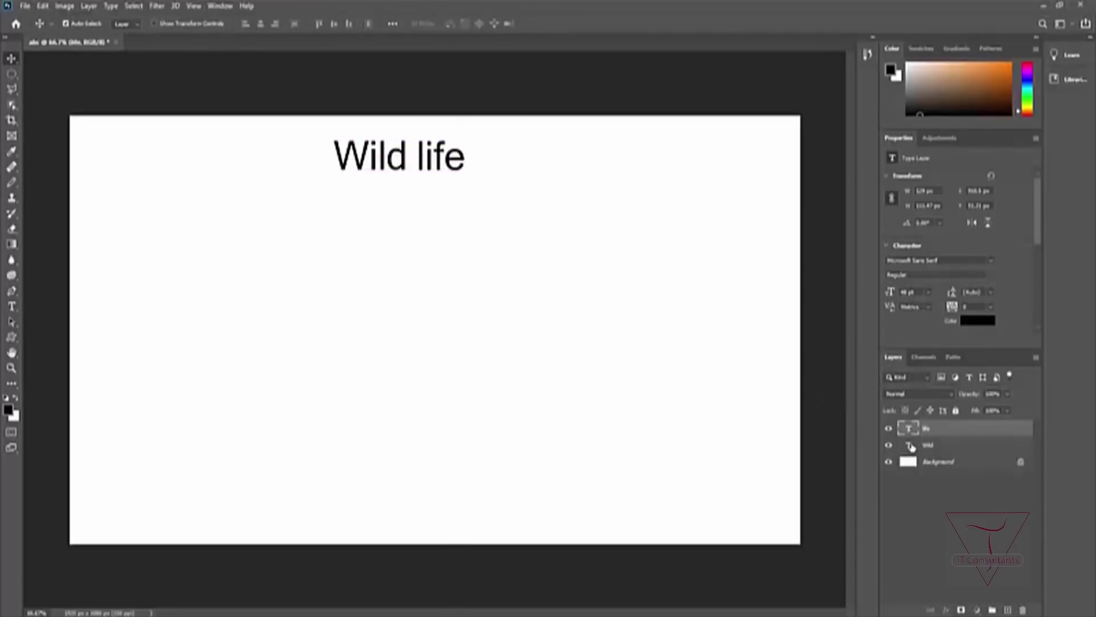
# Step: Change the colour of the "Wild" text layer to orange, keeping the "life" layer black
pyautogui.click(908, 445)
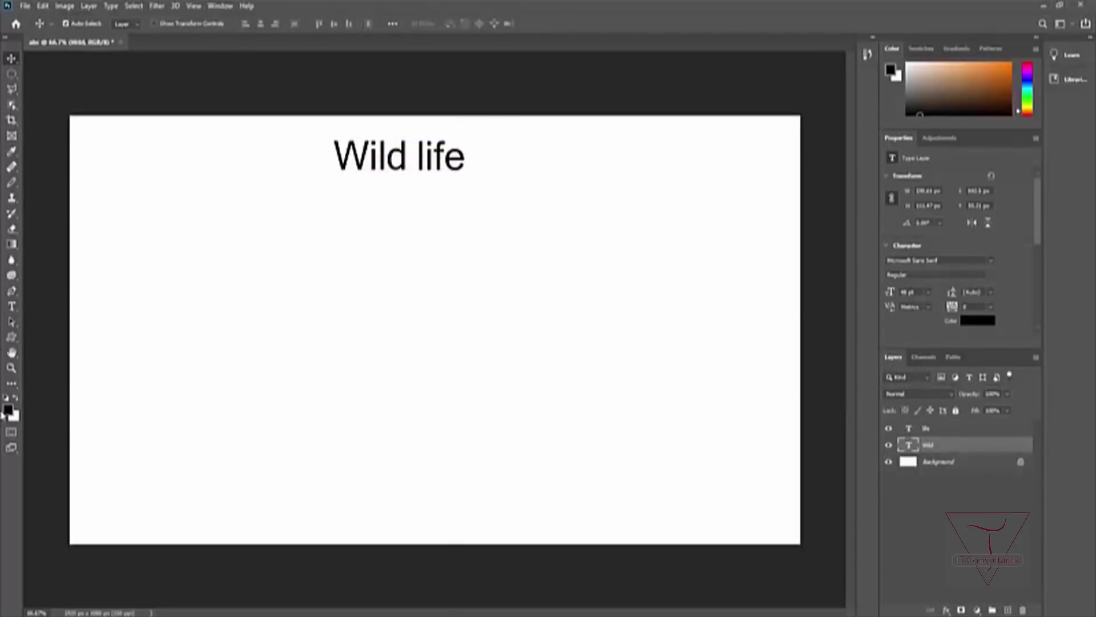
pyautogui.click(12, 410)
pyautogui.moveTo(501, 252); pyautogui.dragTo(529, 162)
pyautogui.click(656, 140)
pyautogui.doubleClick(909, 445)
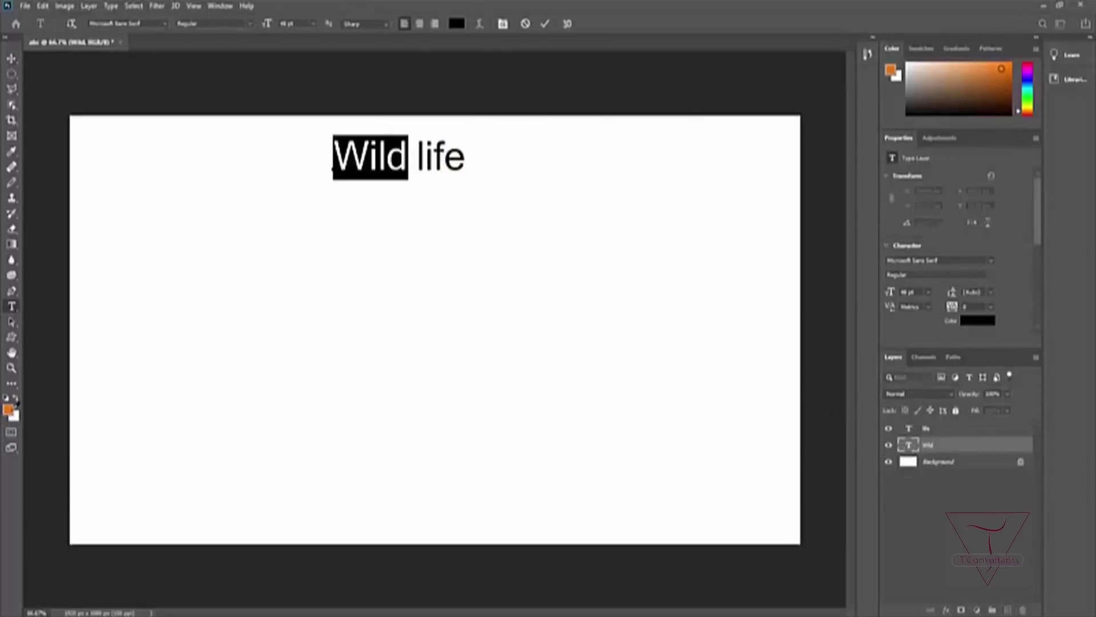
pyautogui.click(8, 409)
pyautogui.moveTo(519, 171)
pyautogui.mouseDown()
pyautogui.moveTo(572, 153)
pyautogui.moveTo(531, 153)
pyautogui.mouseUp()
pyautogui.click(657, 142)
pyautogui.click(559, 195)
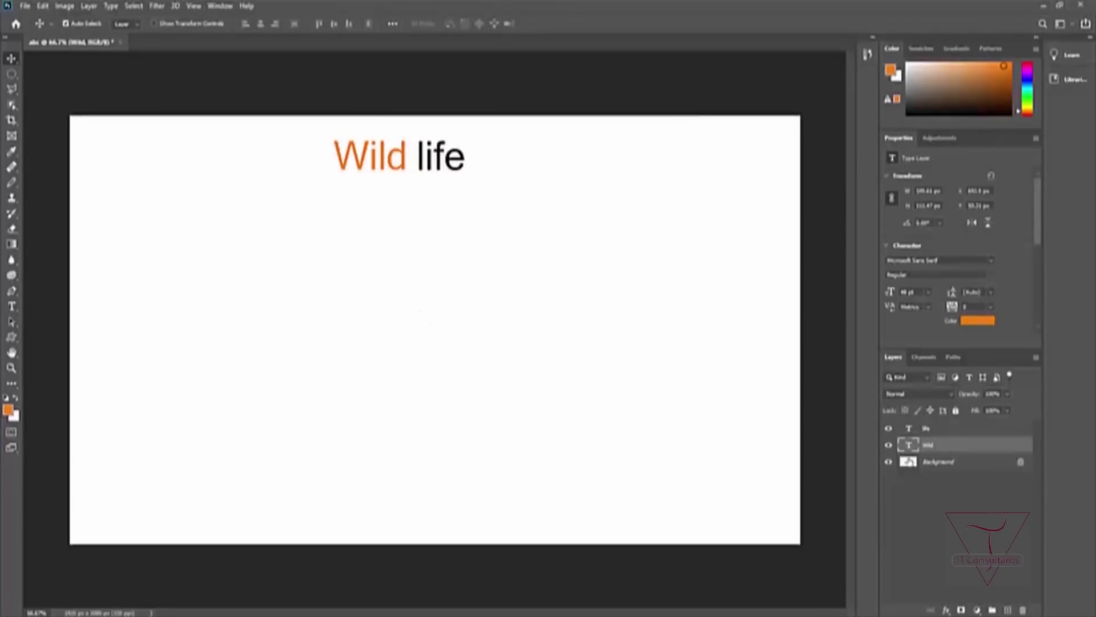
# Step: Open the "Wild" text for editing and shift it slightly away from "life"
pyautogui.doubleClick(908, 448)
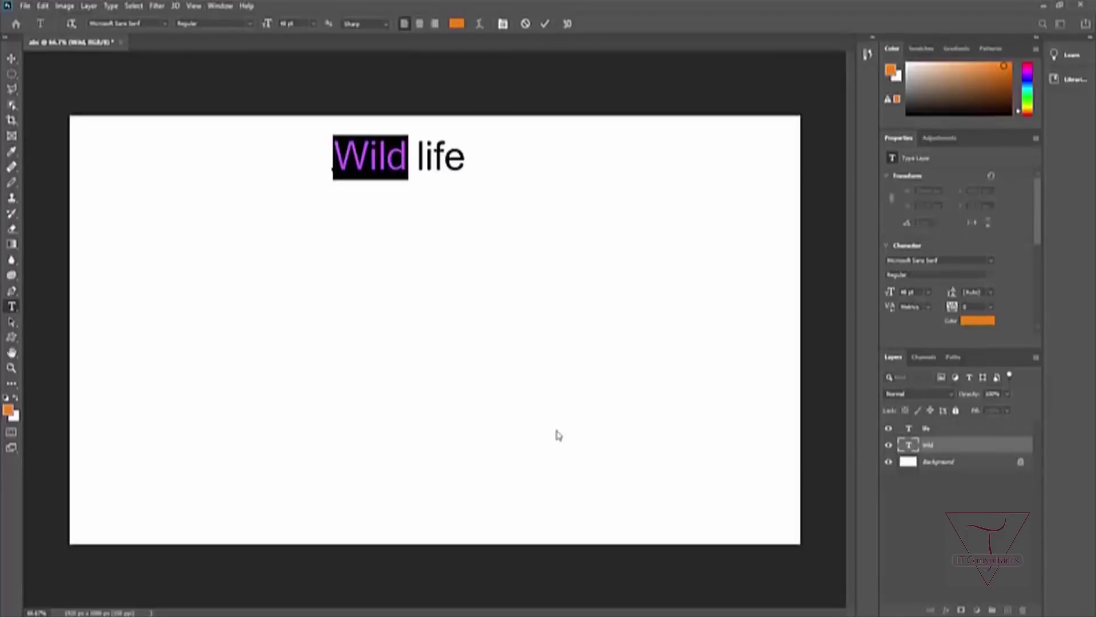
pyautogui.moveTo(493, 279); pyautogui.dragTo(487, 281)
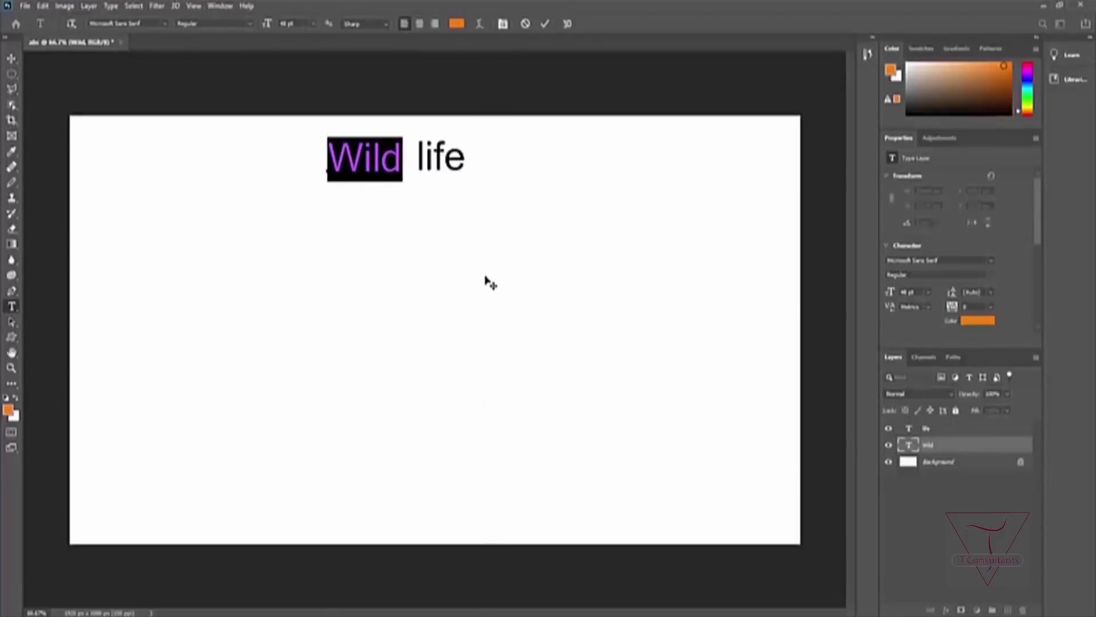
pyautogui.click(531, 252)
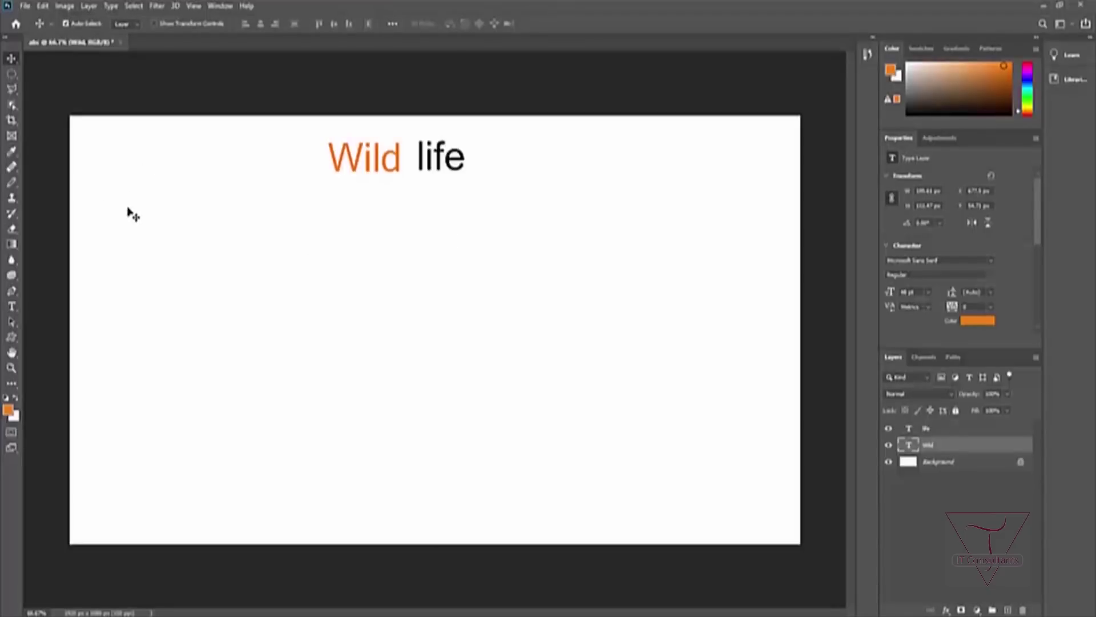
# Step: Delete the "life" and "Wild" text layers together, leaving only the Background layer
pyautogui.press('ctrl')
pyautogui.click(934, 435)
pyautogui.keyDown('shift'); pyautogui.click(935, 446); pyautogui.keyUp('shift')
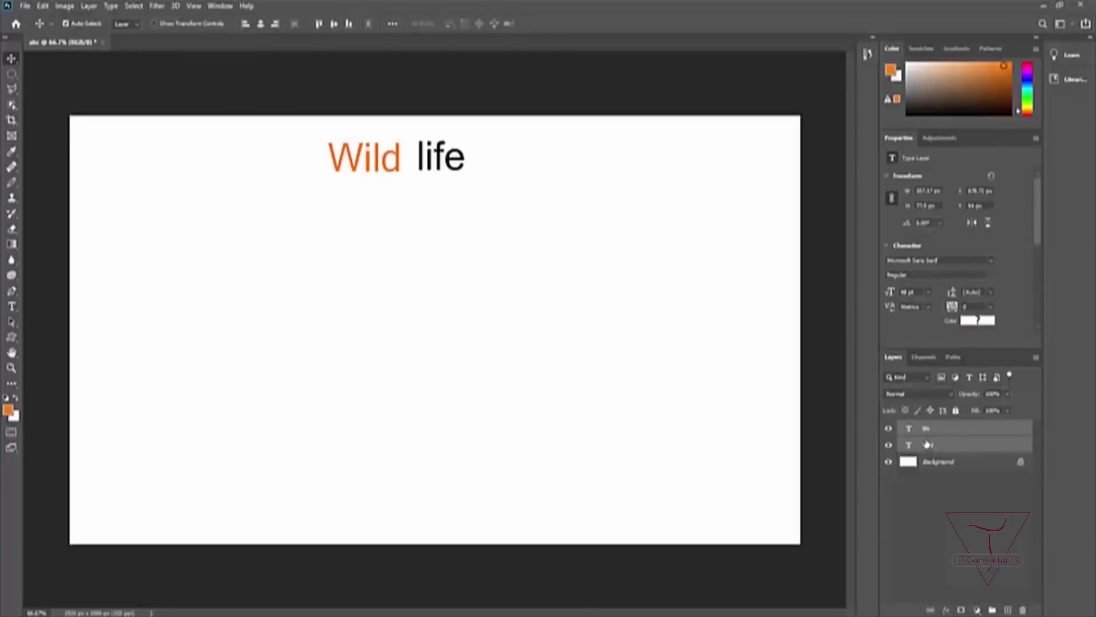
pyautogui.press('Delete')
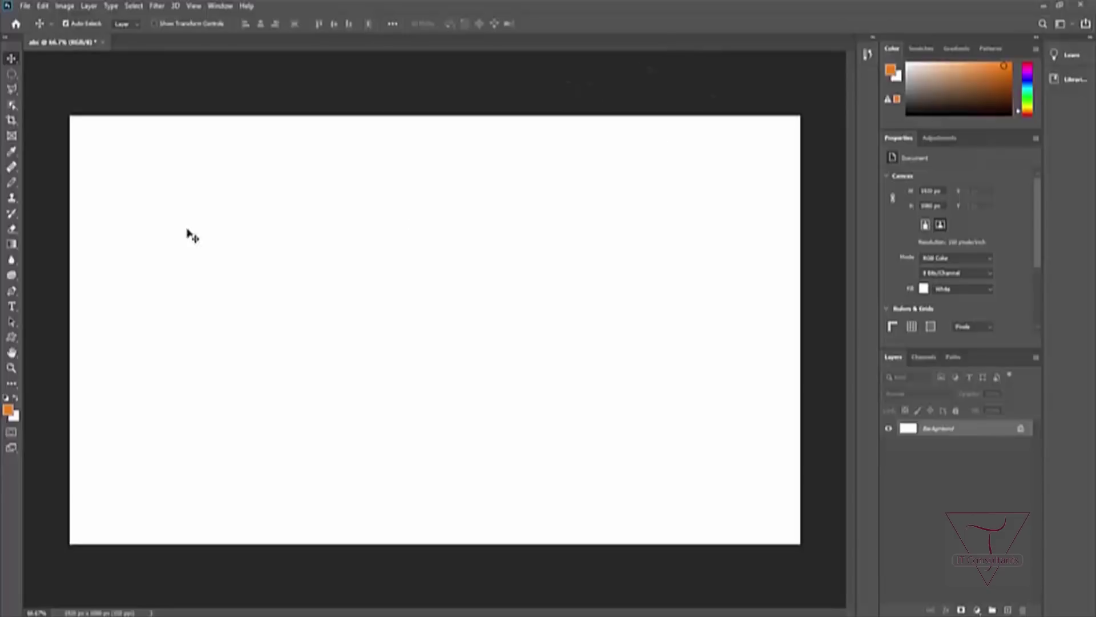
# Step: Open the photo IMG_20191006_110738 from the PS photos folder and return to the abc document
pyautogui.click(26, 6)
pyautogui.click(53, 31)
pyautogui.click(321, 114)
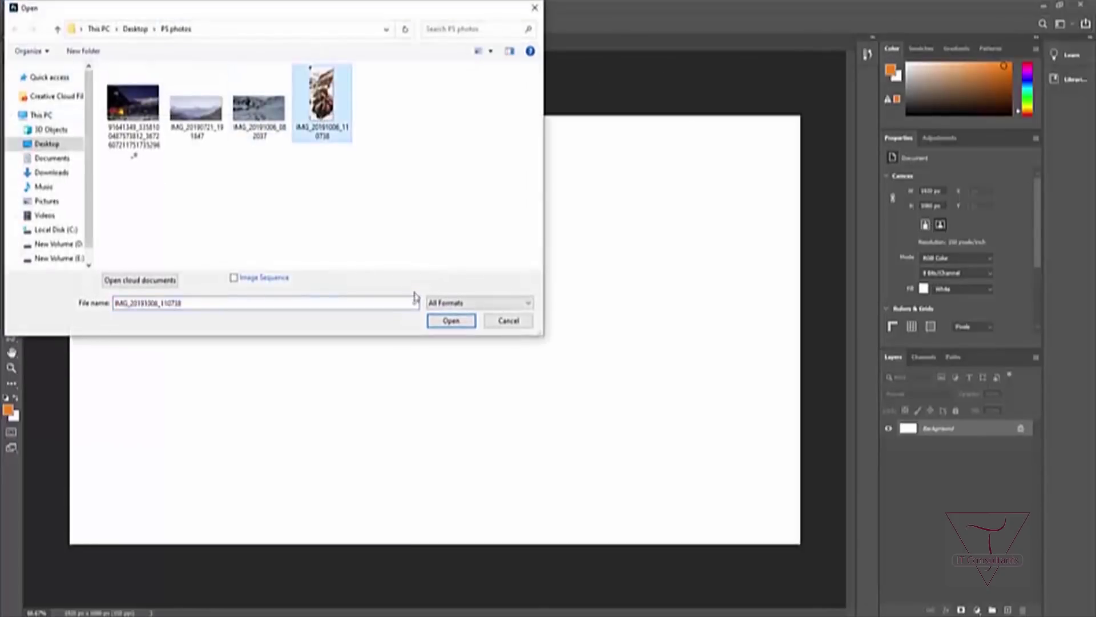
pyautogui.click(451, 320)
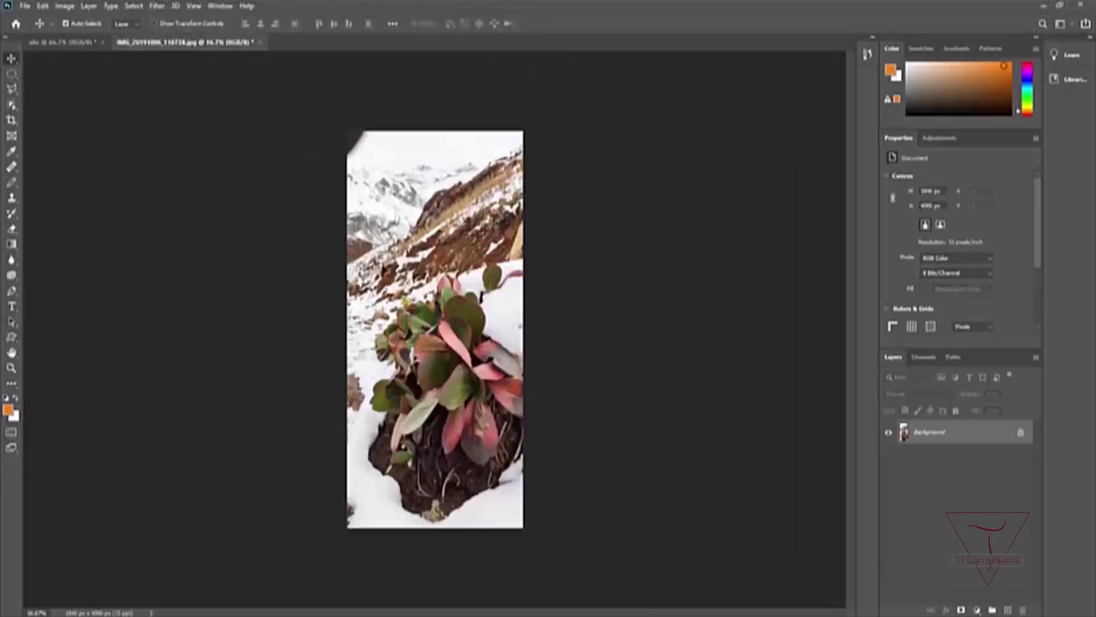
pyautogui.click(79, 44)
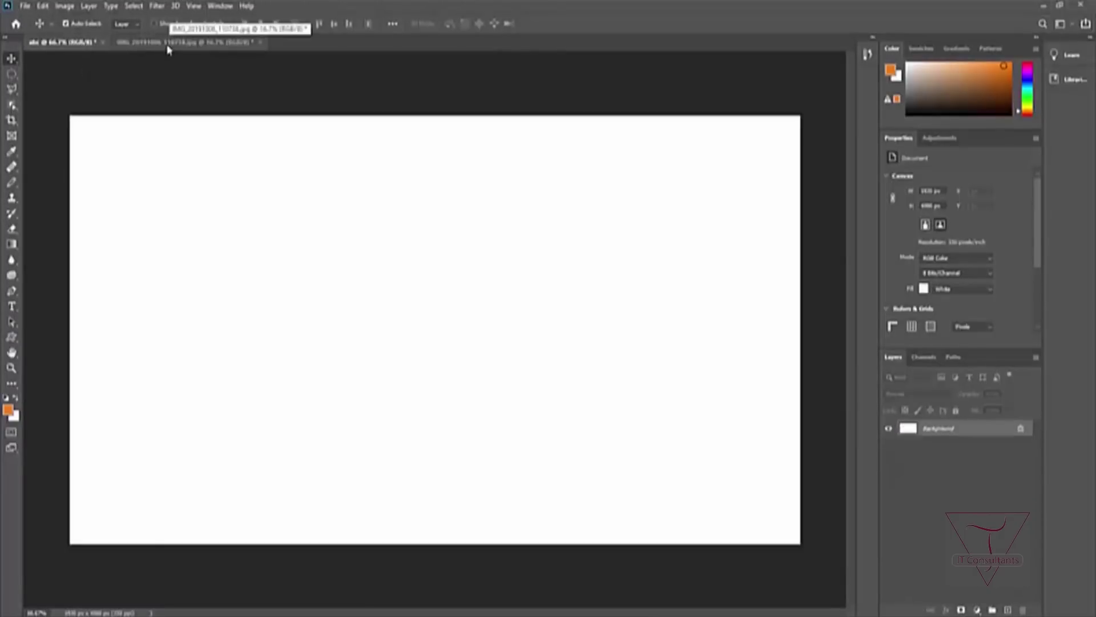
# Step: Switch to the plant photo document and unlock its Background layer
pyautogui.click(136, 44)
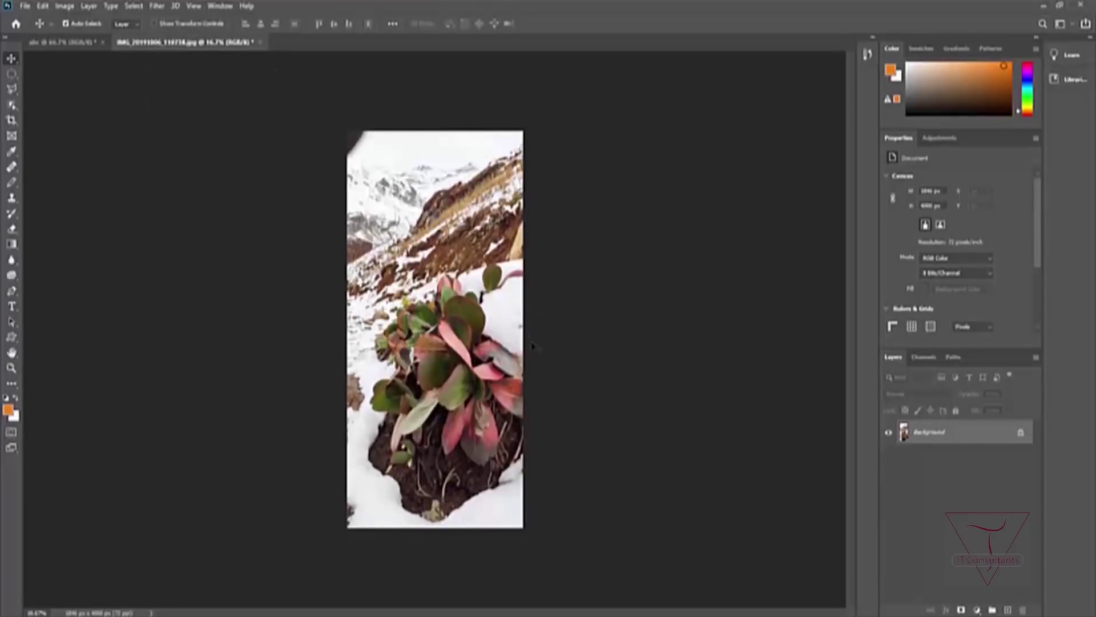
pyautogui.click(1021, 434)
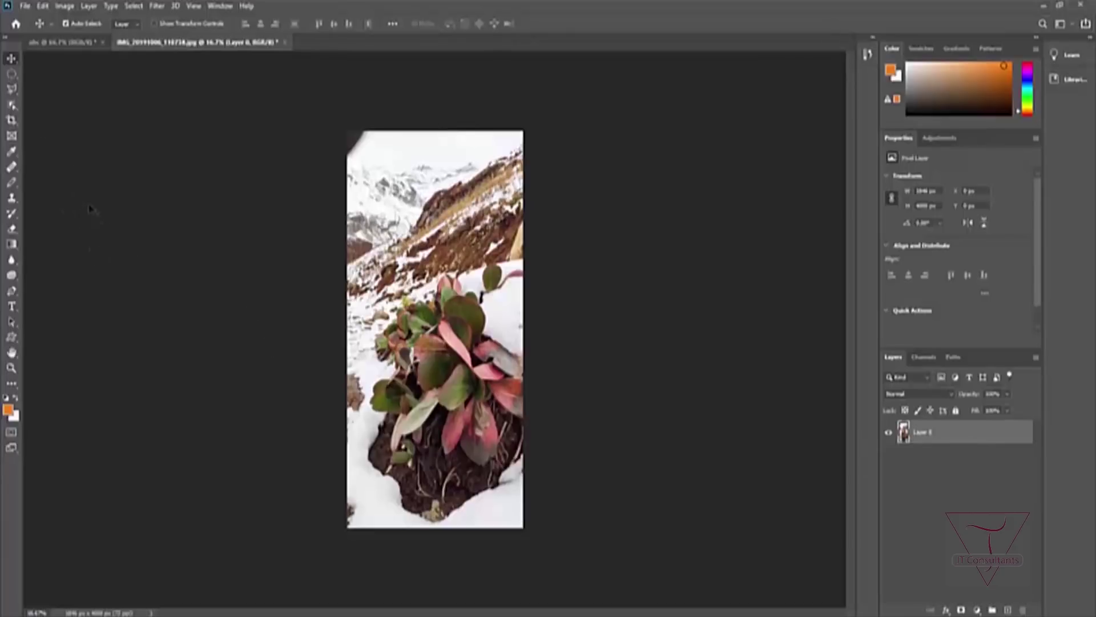
# Step: Crop the photo to the plant, cutting off the mountains above and a thin strip below, and undo the crop
pyautogui.click(10, 110)
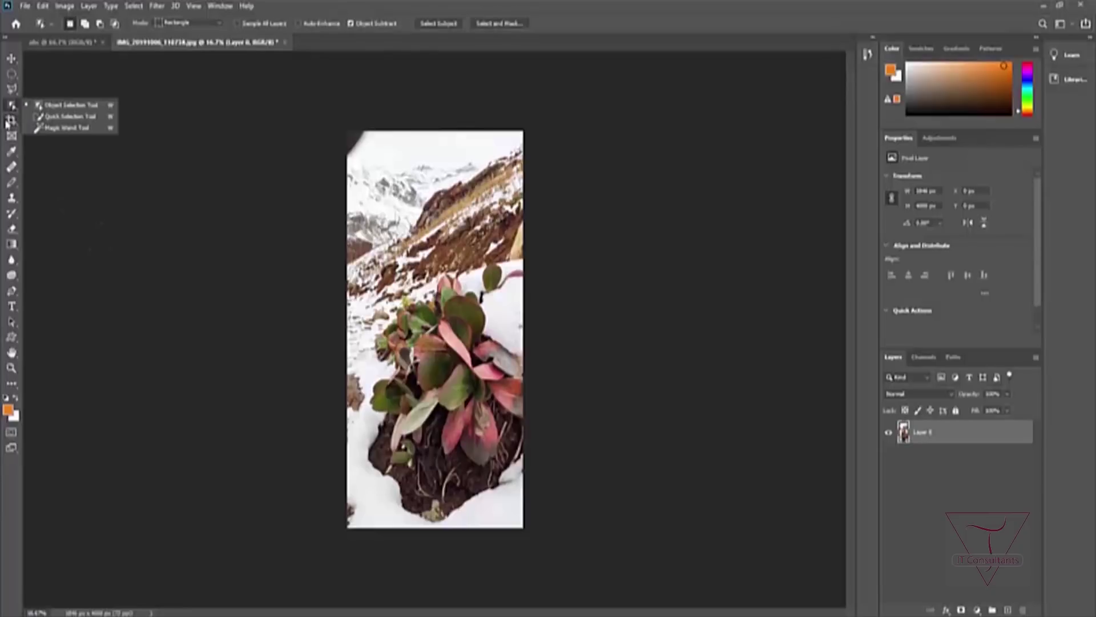
pyautogui.click(8, 121)
pyautogui.click(57, 115)
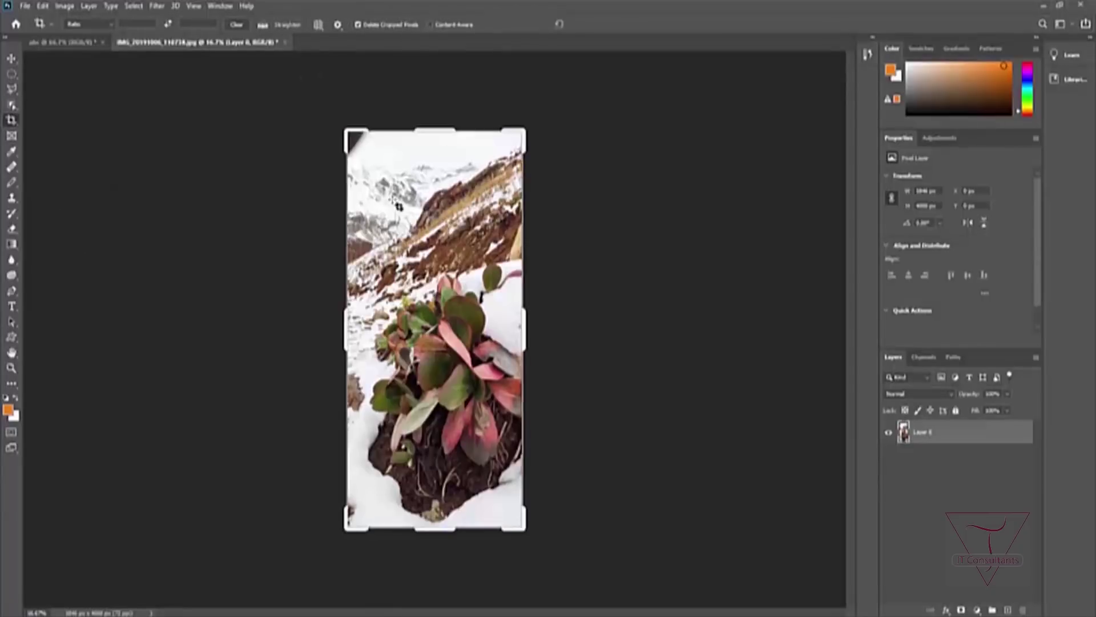
pyautogui.moveTo(432, 131); pyautogui.dragTo(434, 193)
pyautogui.moveTo(434, 464); pyautogui.dragTo(438, 458)
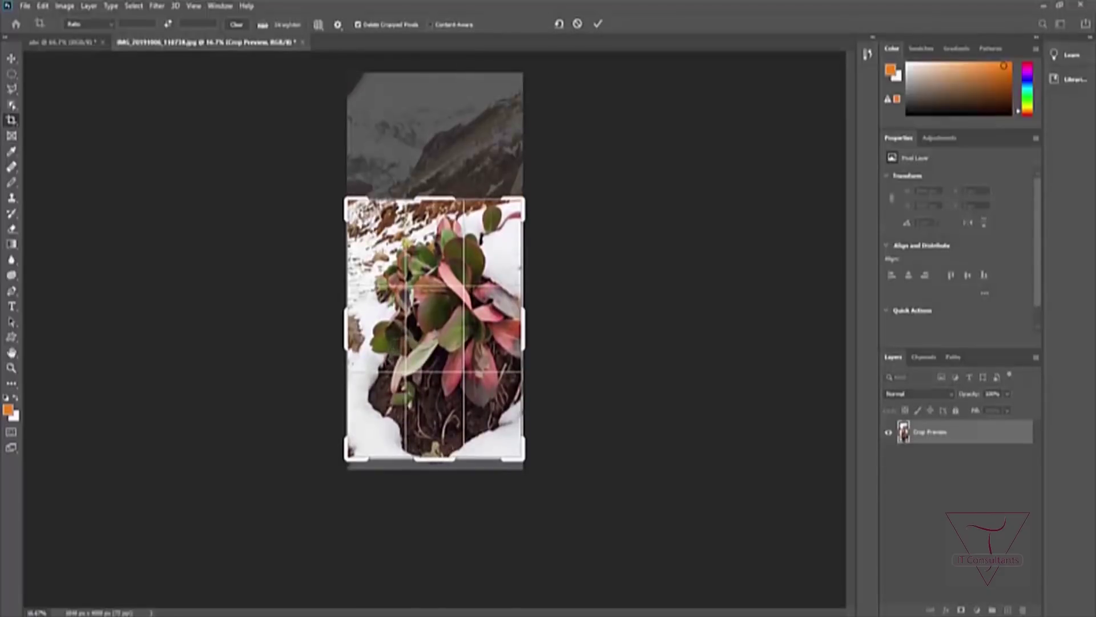
pyautogui.press('Return')
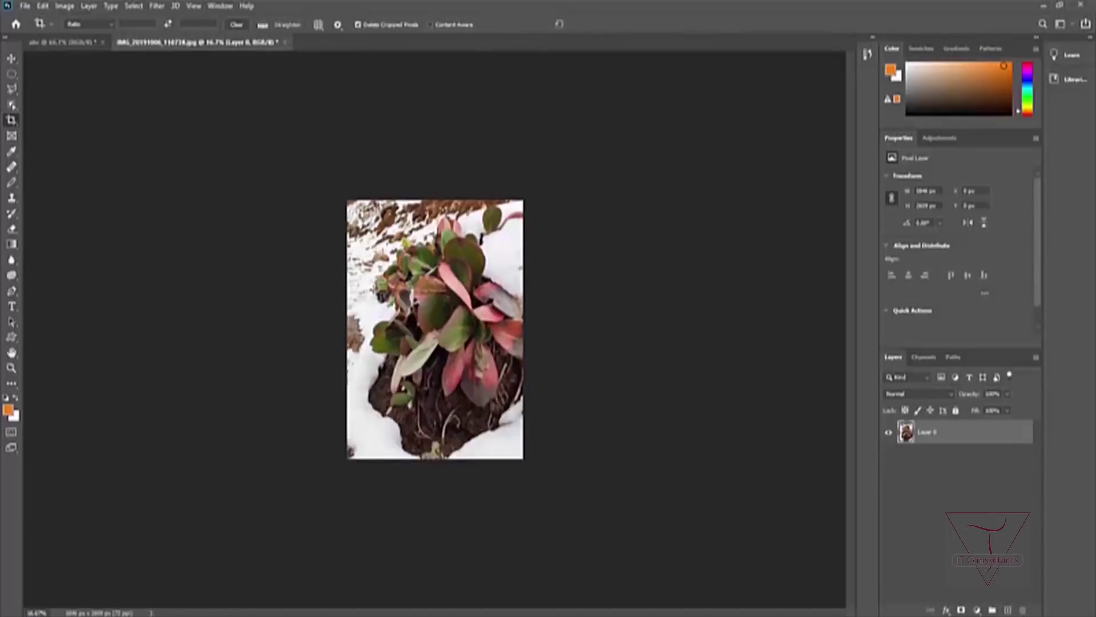
pyautogui.hotkey('ctrl', 'z')
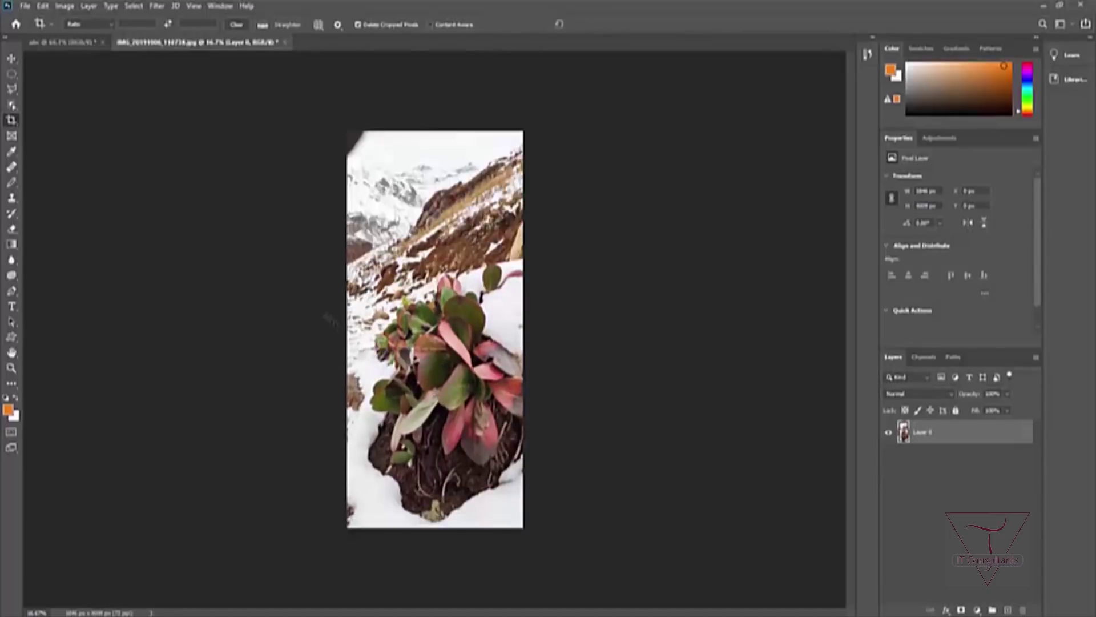
# Step: Apply the Perspective Crop tool to a skewed four-cornered area around the plant
pyautogui.rightClick(10, 124)
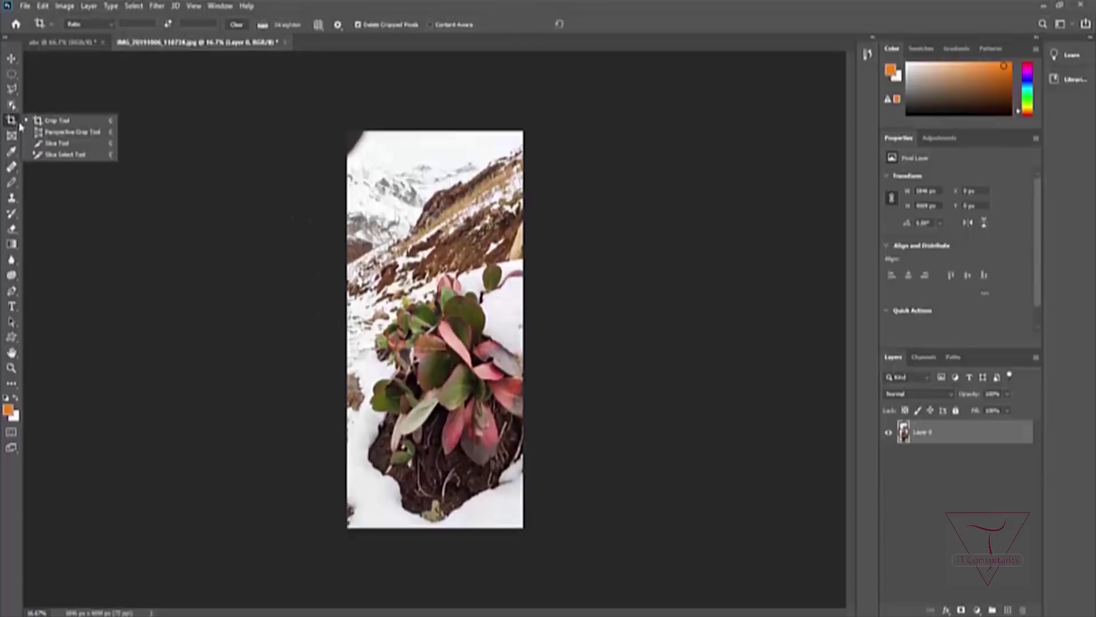
pyautogui.click(52, 130)
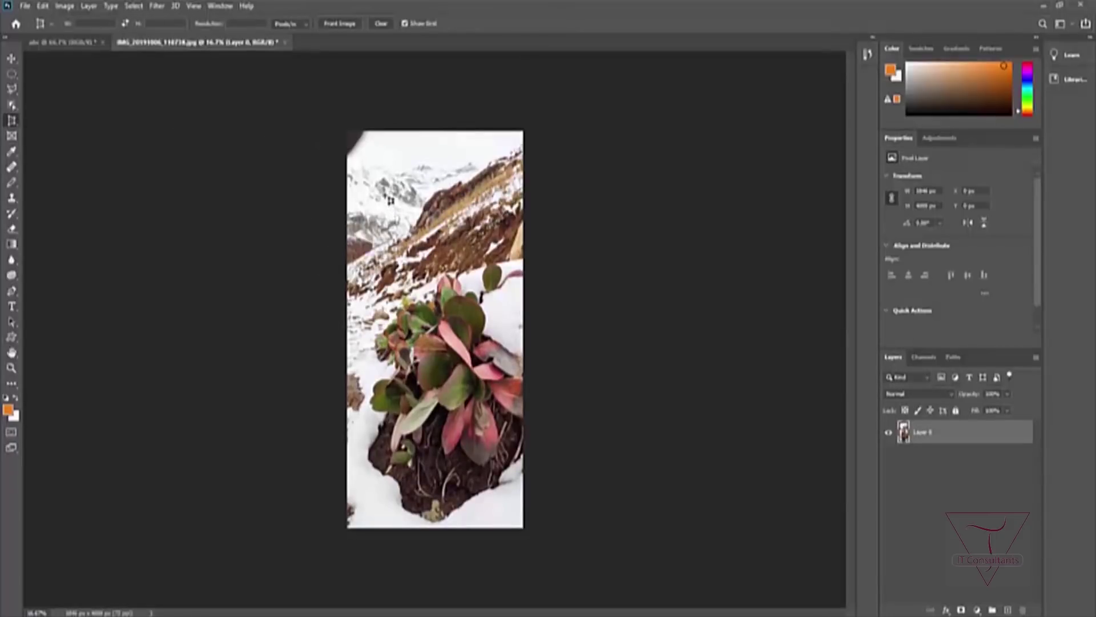
pyautogui.moveTo(358, 230); pyautogui.dragTo(516, 521)
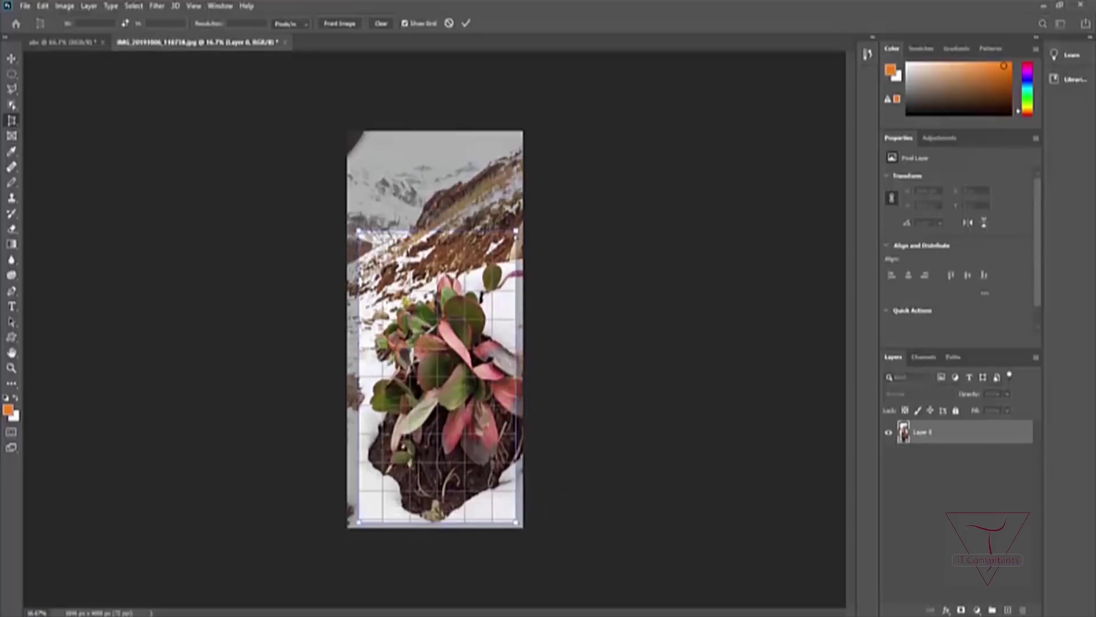
pyautogui.moveTo(516, 233); pyautogui.dragTo(486, 298)
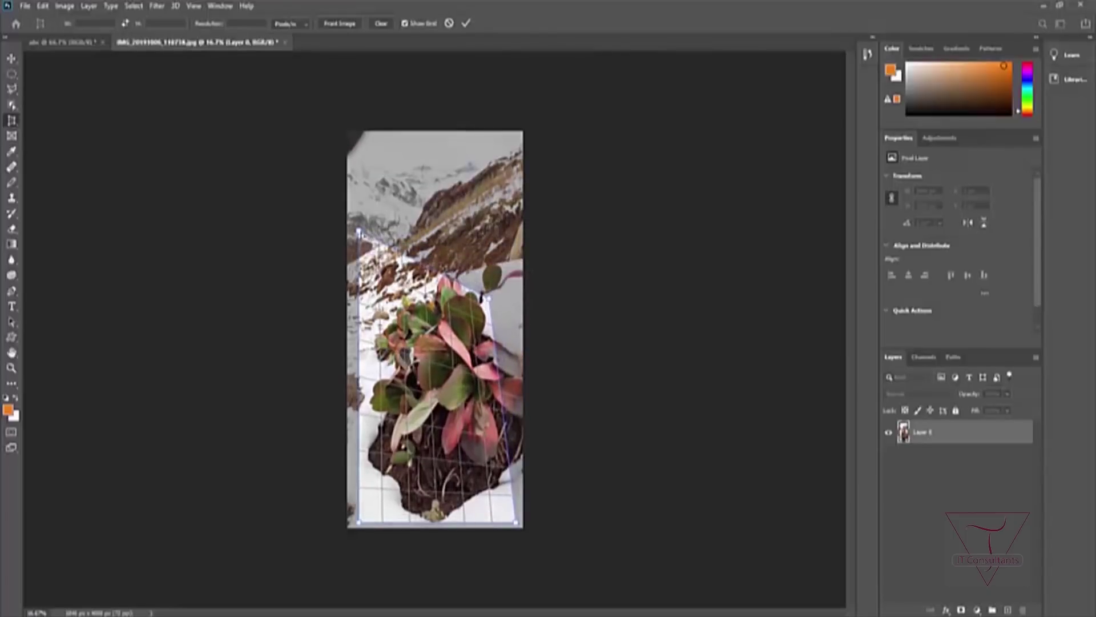
pyautogui.moveTo(357, 232); pyautogui.dragTo(412, 242)
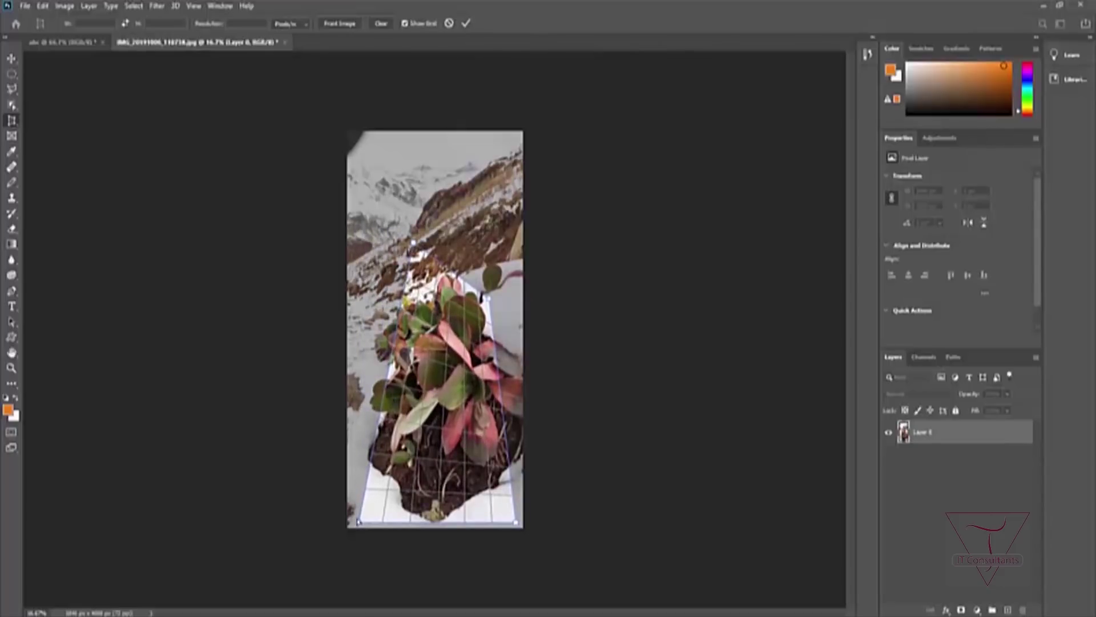
pyautogui.moveTo(358, 520); pyautogui.dragTo(361, 371)
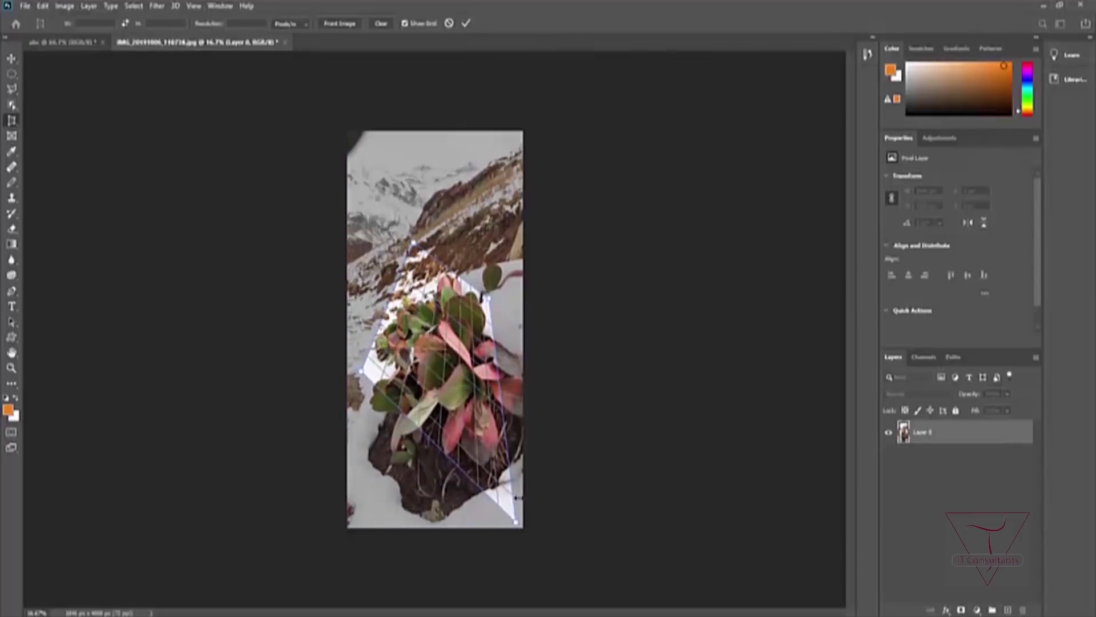
pyautogui.moveTo(515, 524); pyautogui.dragTo(523, 489)
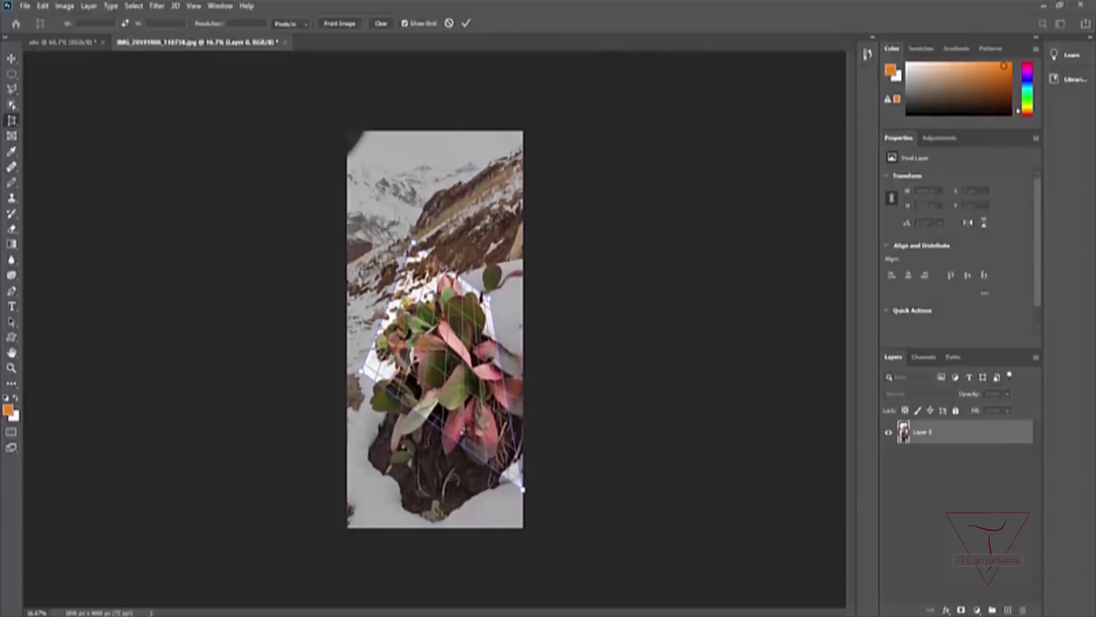
pyautogui.press('Return')
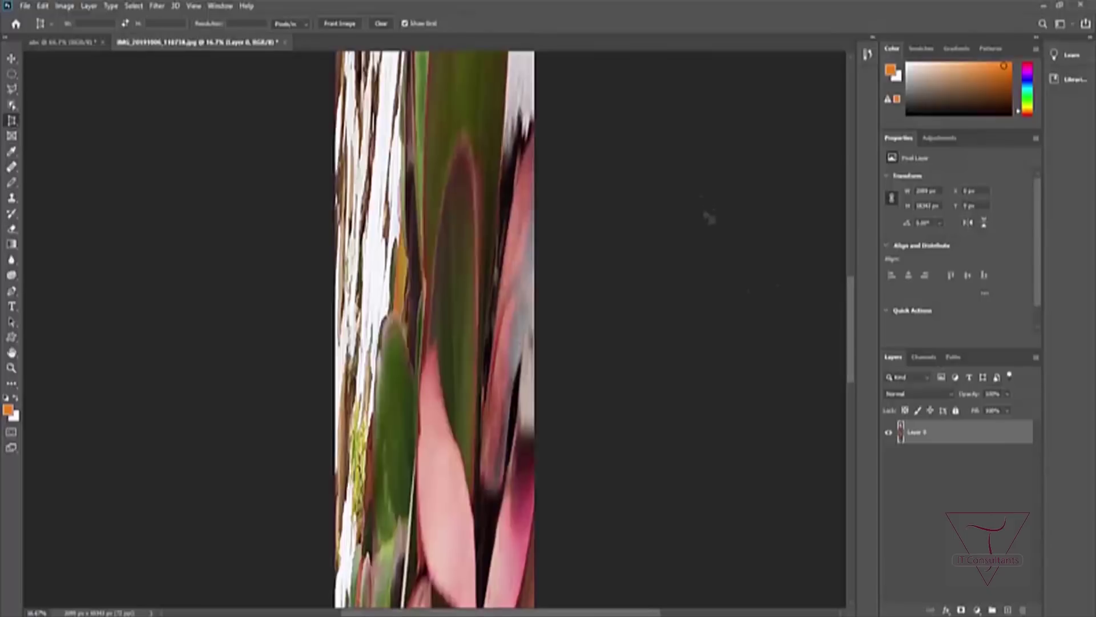
pyautogui.hotkey('ctrl', '-')
pyautogui.hotkey('ctrl', '-')
pyautogui.hotkey('ctrl', '-')
pyautogui.hotkey('ctrl', '-')
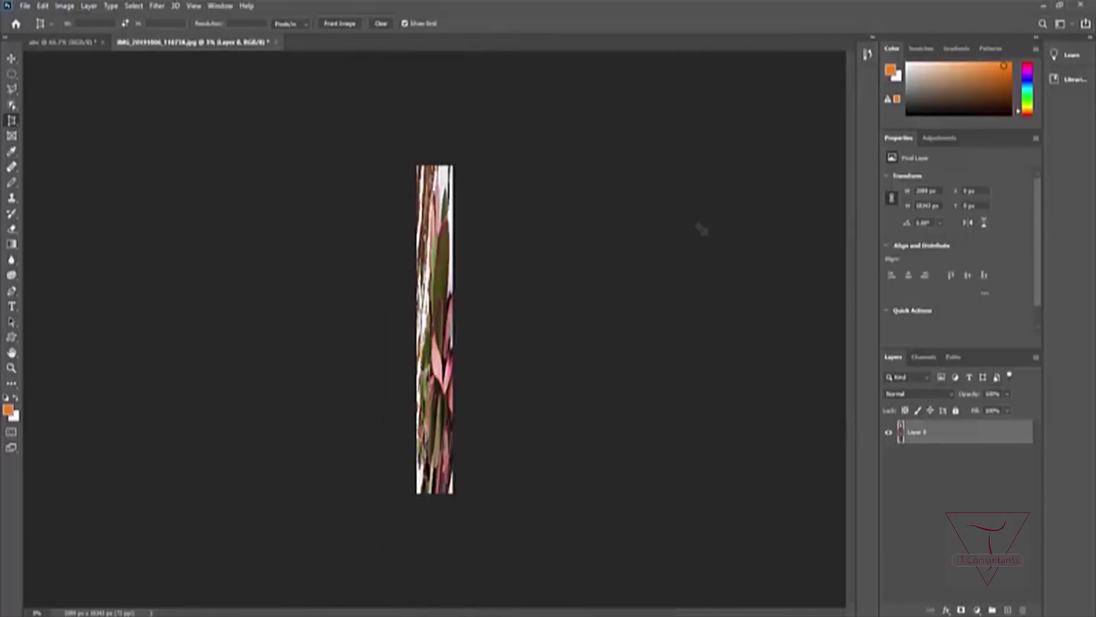
# Step: Undo the perspective crop of the plant photo
pyautogui.hotkey('ctrl', 'z')
pyautogui.hotkey('ctrl', '+')
pyautogui.hotkey('ctrl', '+')
pyautogui.hotkey('ctrl', '+')
pyautogui.hotkey('ctrl', '+')
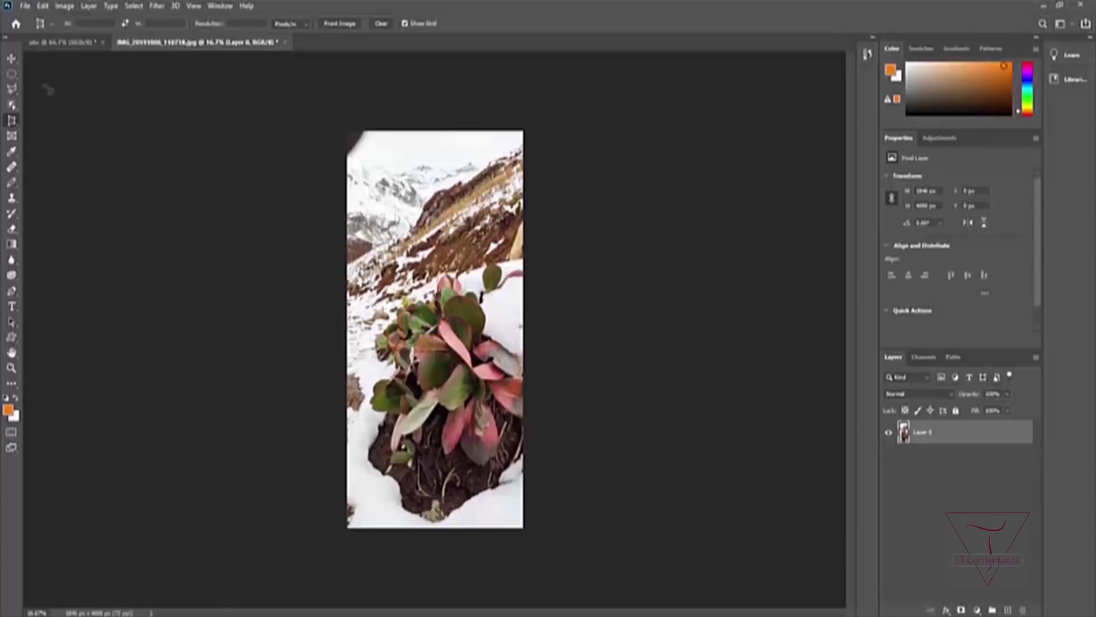
# Step: Outline the plant and its soil with a freehand Lasso selection
pyautogui.rightClick(12, 121)
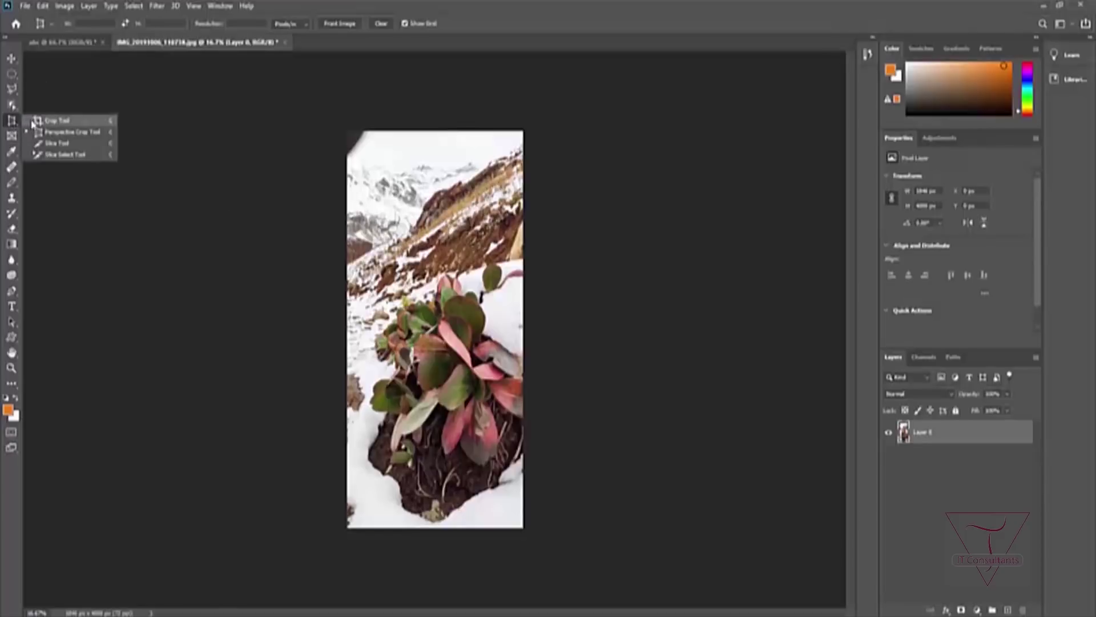
pyautogui.click(36, 120)
pyautogui.click(12, 60)
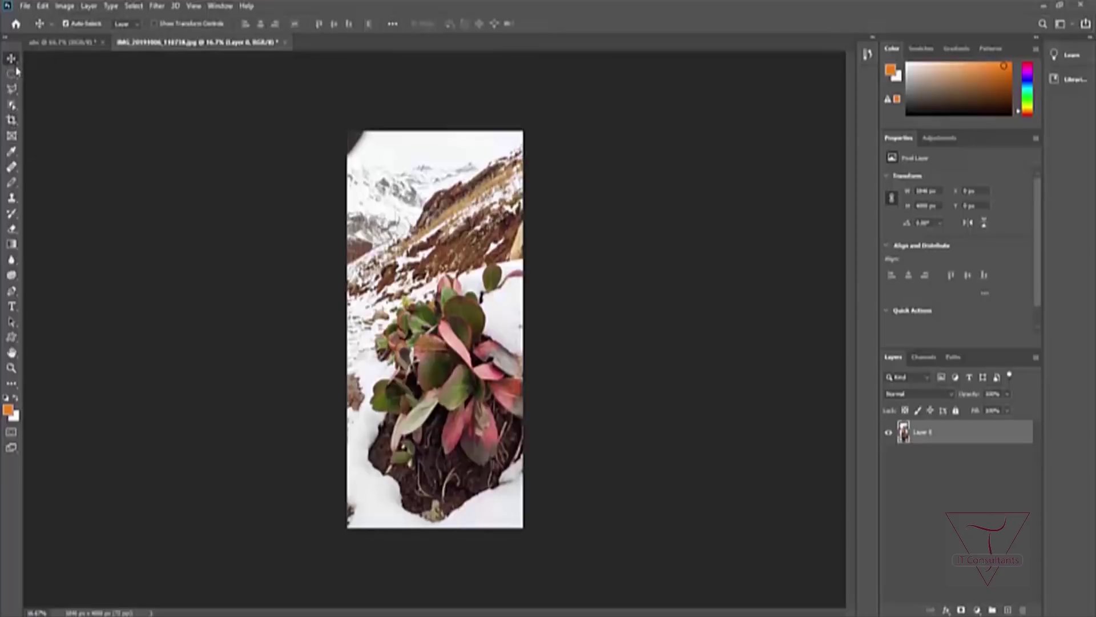
pyautogui.click(12, 89)
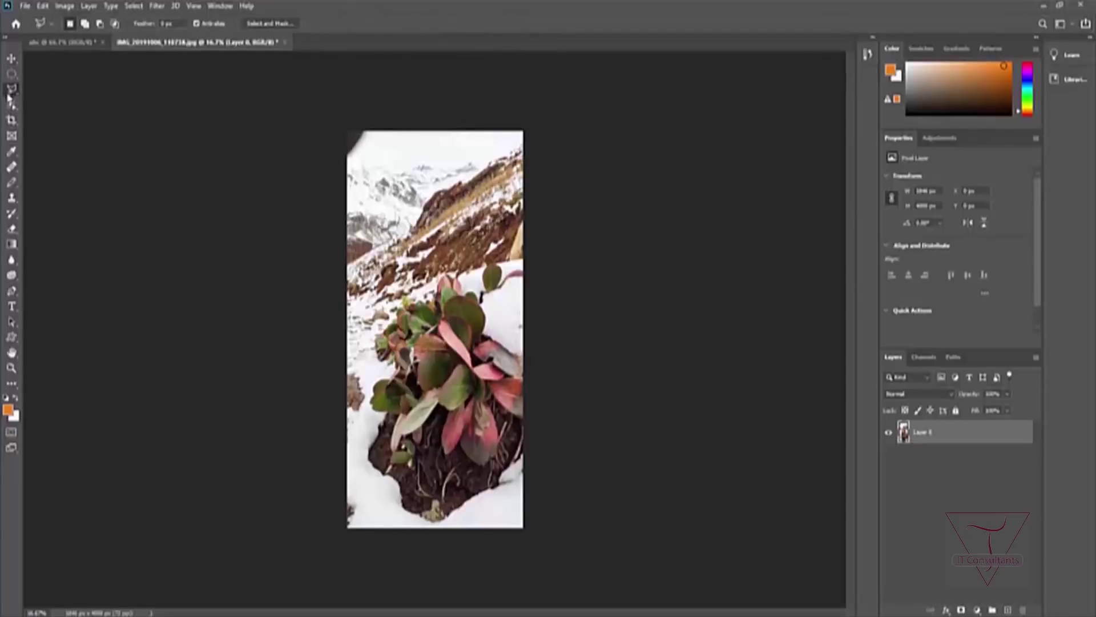
pyautogui.rightClick(11, 91)
pyautogui.click(46, 86)
pyautogui.moveTo(516, 350)
pyautogui.mouseDown()
pyautogui.moveTo(478, 280)
pyautogui.moveTo(441, 273)
pyautogui.moveTo(389, 311)
pyautogui.moveTo(376, 418)
pyautogui.moveTo(389, 479)
pyautogui.moveTo(431, 514)
pyautogui.moveTo(495, 509)
pyautogui.moveTo(517, 459)
pyautogui.moveTo(517, 351)
pyautogui.mouseUp()
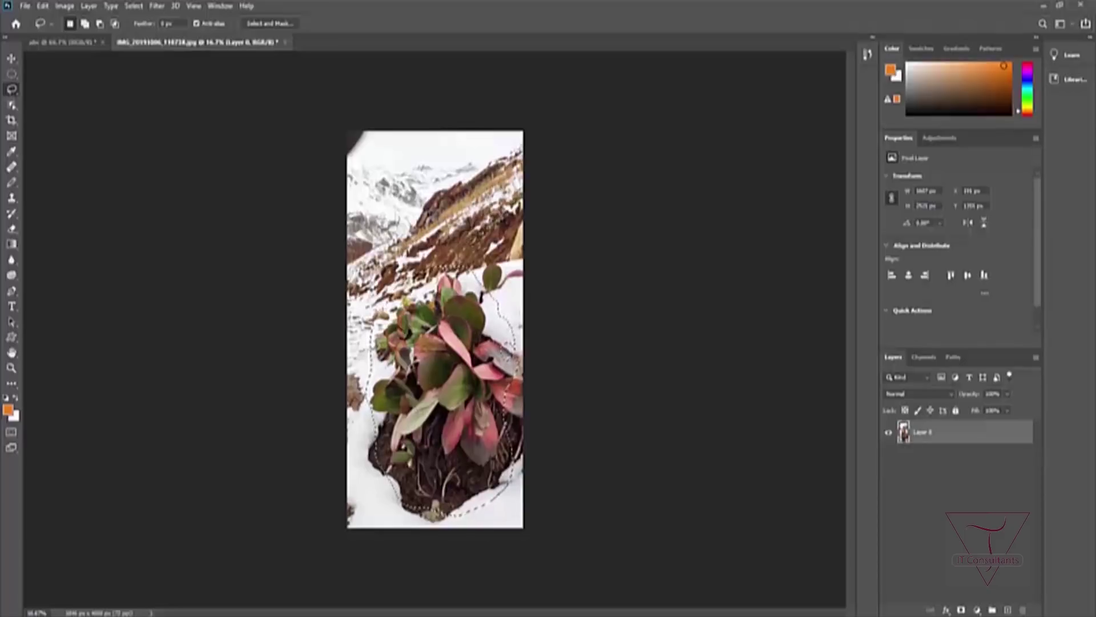
# Step: Cut the selected plant onto its own layer, try moving it slightly, and undo back to the selection
pyautogui.rightClick(464, 341)
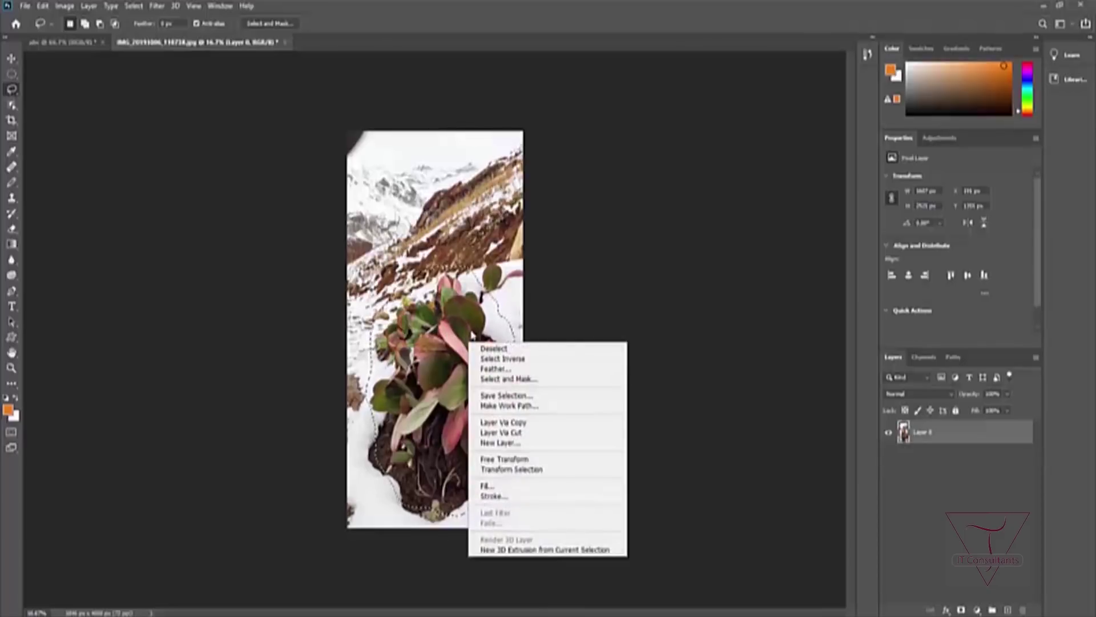
pyautogui.click(529, 438)
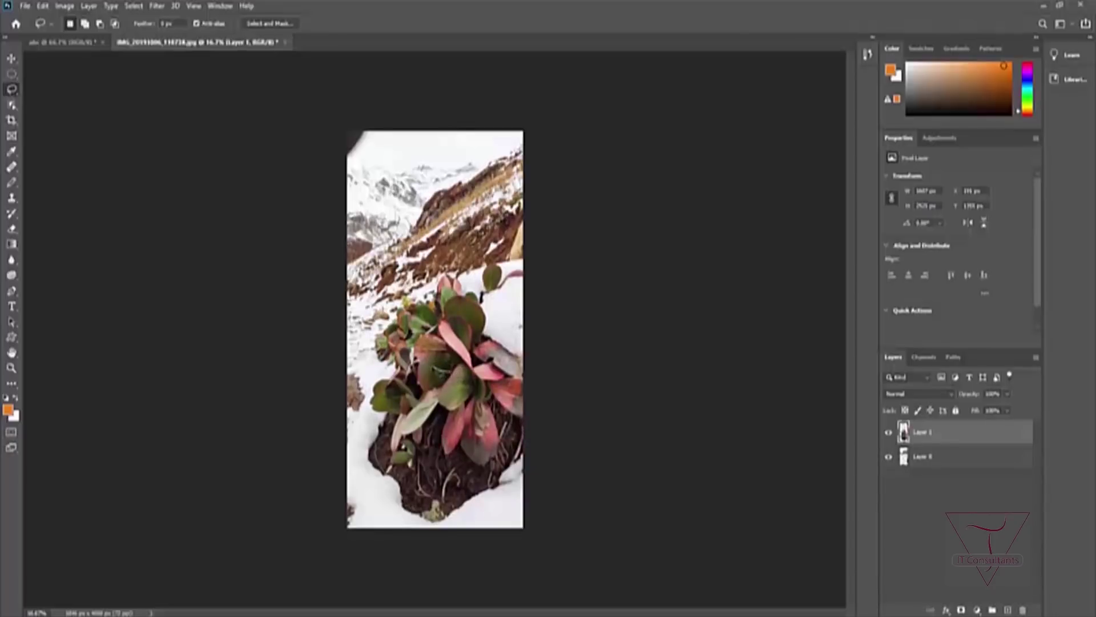
pyautogui.moveTo(431, 368); pyautogui.dragTo(450, 372)
pyautogui.click(422, 351)
pyautogui.click(11, 58)
pyautogui.moveTo(446, 380)
pyautogui.mouseDown()
pyautogui.moveTo(448, 351)
pyautogui.moveTo(551, 368)
pyautogui.moveTo(429, 394)
pyautogui.moveTo(269, 387)
pyautogui.moveTo(673, 394)
pyautogui.moveTo(656, 422)
pyautogui.moveTo(443, 387)
pyautogui.mouseUp()
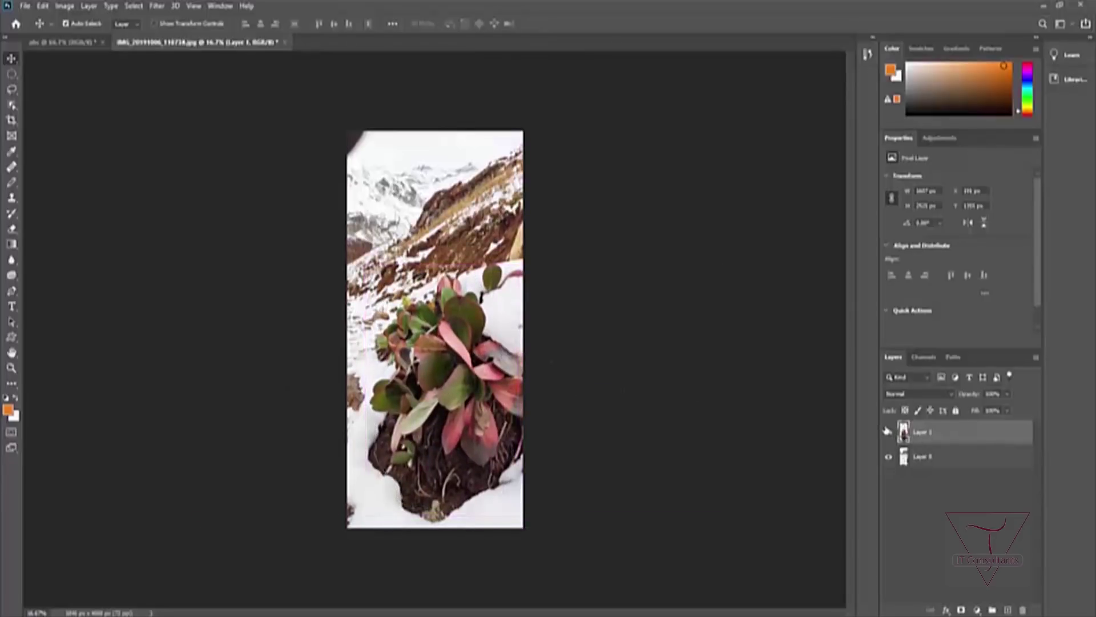
pyautogui.hotkey('ctrl', 'z')
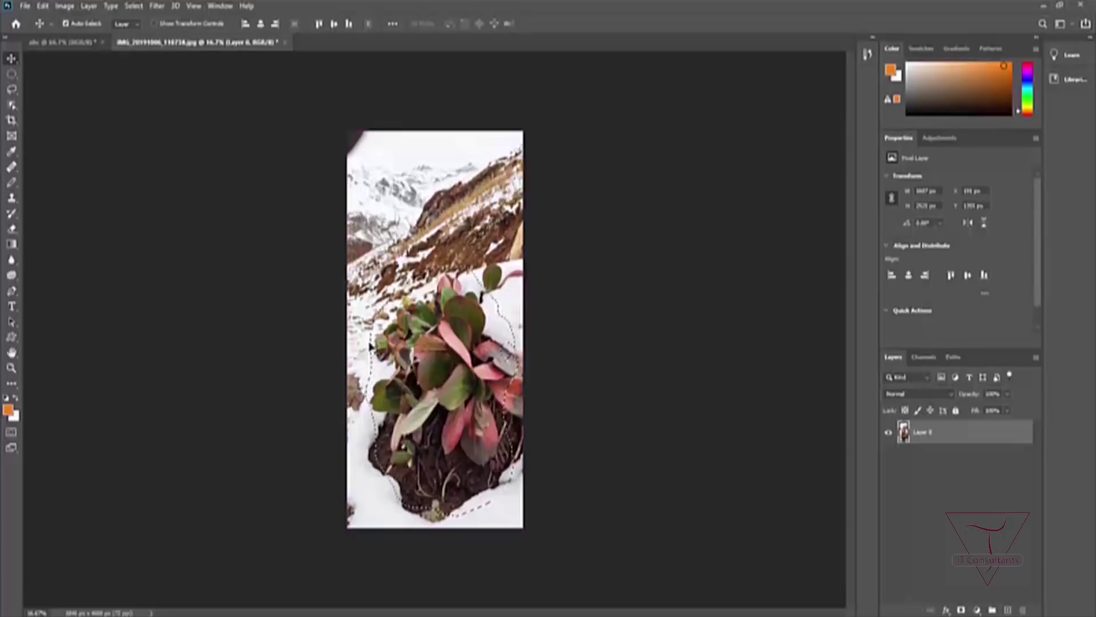
# Step: Reactivate the Lasso tool and clear the selection around the plant
pyautogui.click(12, 92)
pyautogui.click(54, 89)
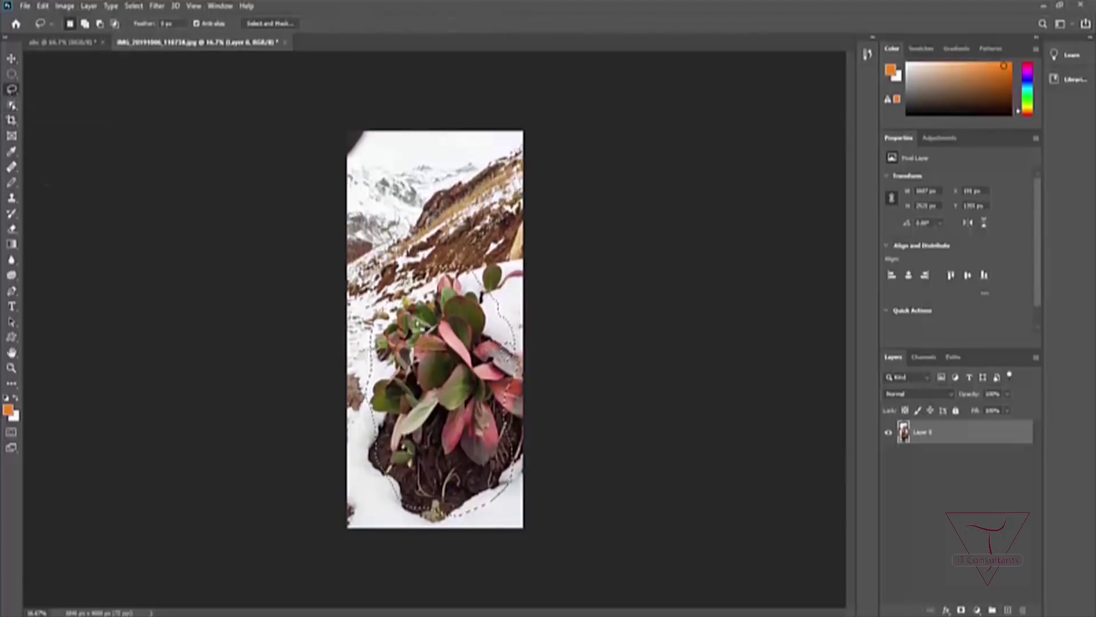
pyautogui.hotkey('ctrl', 'd')
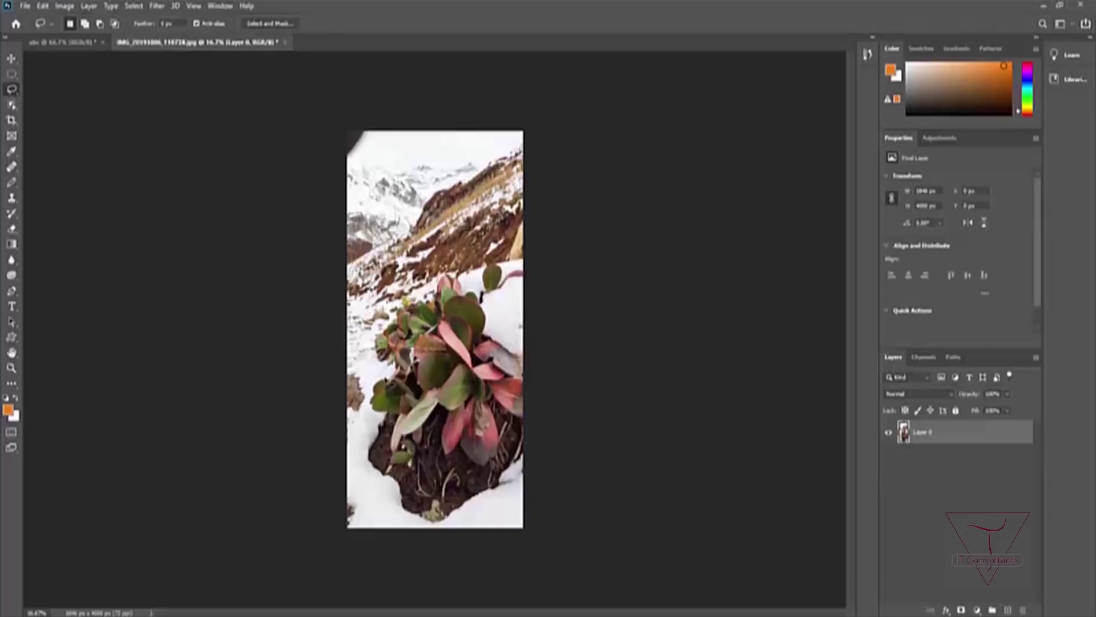
# Step: Trace a rough freehand Lasso selection around the plant and deselect it
pyautogui.moveTo(374, 323)
pyautogui.mouseDown()
pyautogui.moveTo(417, 288)
pyautogui.moveTo(488, 343)
pyautogui.moveTo(459, 454)
pyautogui.moveTo(403, 474)
pyautogui.mouseUp()
pyautogui.moveTo(387, 431); pyautogui.dragTo(375, 325)
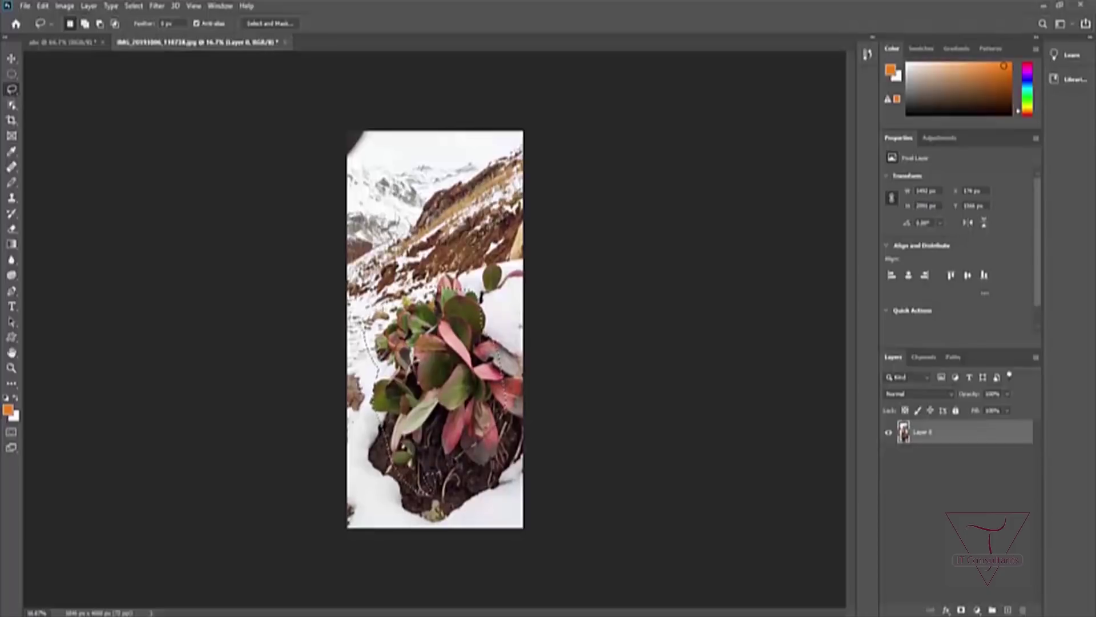
pyautogui.hotkey('ctrl', 'd')
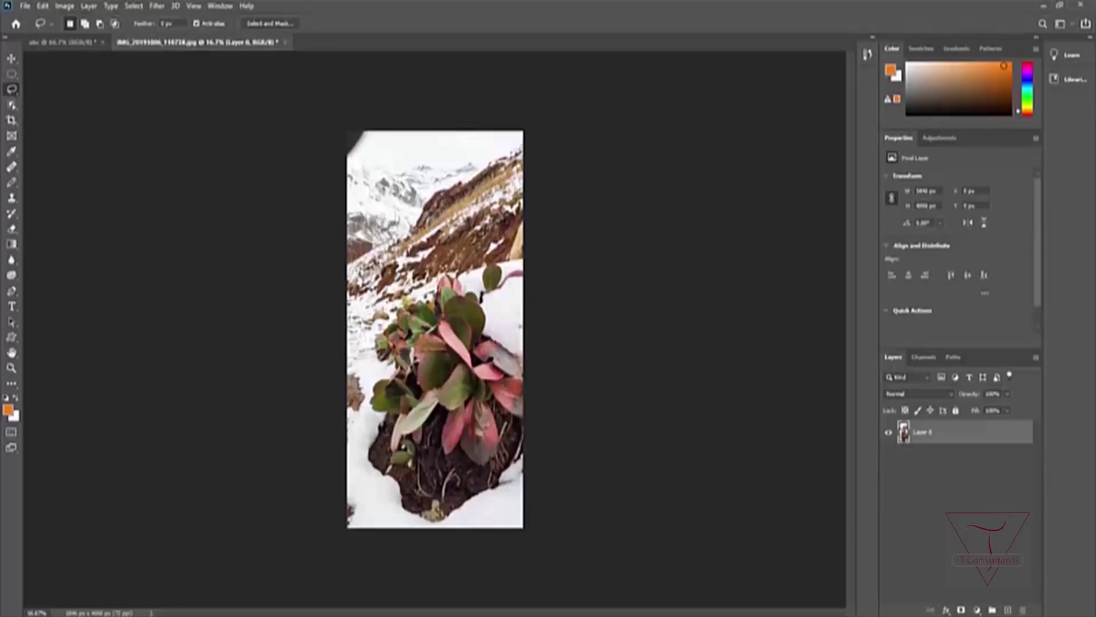
# Step: Lasso the plant and its soil freehand, try copying the selection to a new layer, and undo only the copy
pyautogui.moveTo(367, 372)
pyautogui.mouseDown()
pyautogui.moveTo(366, 346)
pyautogui.moveTo(371, 312)
pyautogui.moveTo(471, 277)
pyautogui.moveTo(512, 321)
pyautogui.moveTo(526, 358)
pyautogui.moveTo(515, 467)
pyautogui.moveTo(472, 506)
pyautogui.moveTo(379, 482)
pyautogui.moveTo(352, 409)
pyautogui.moveTo(366, 323)
pyautogui.moveTo(377, 376)
pyautogui.mouseUp()
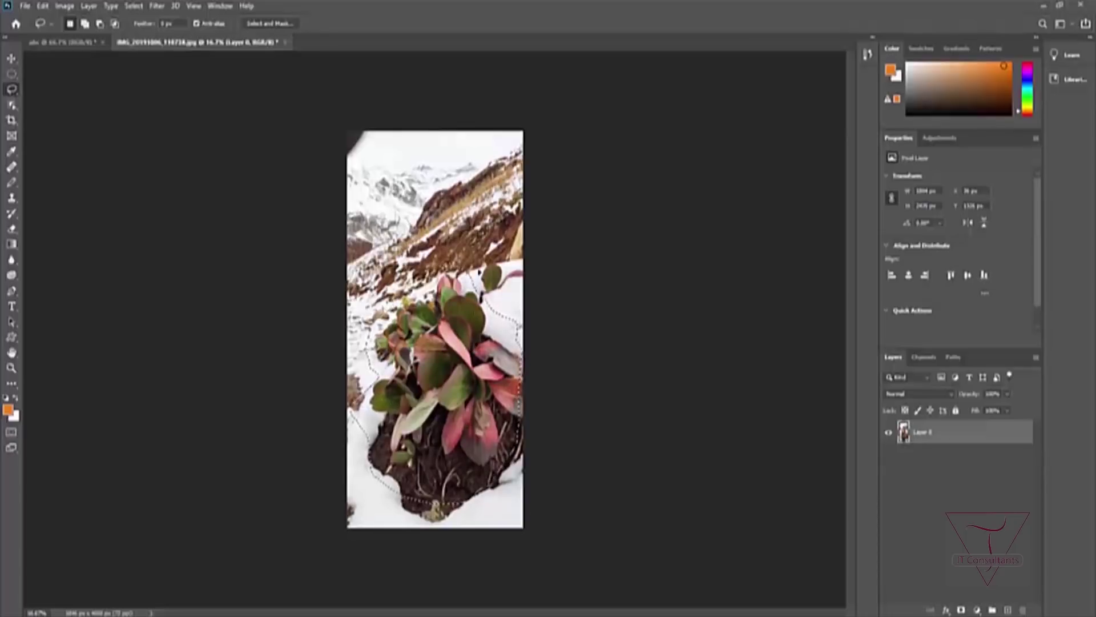
pyautogui.rightClick(448, 361)
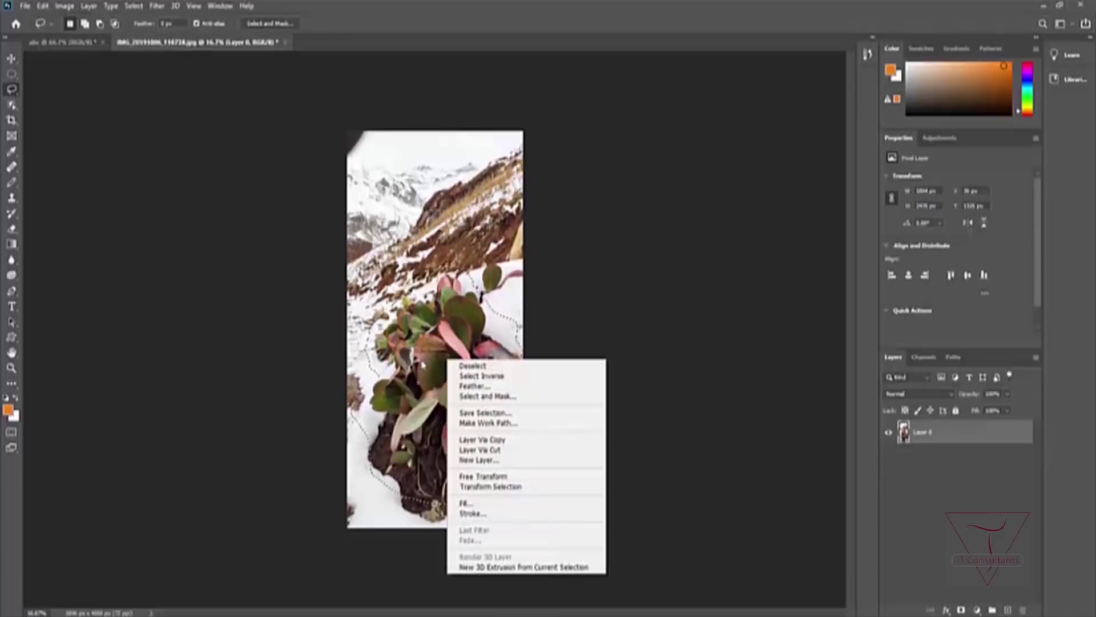
pyautogui.click(502, 441)
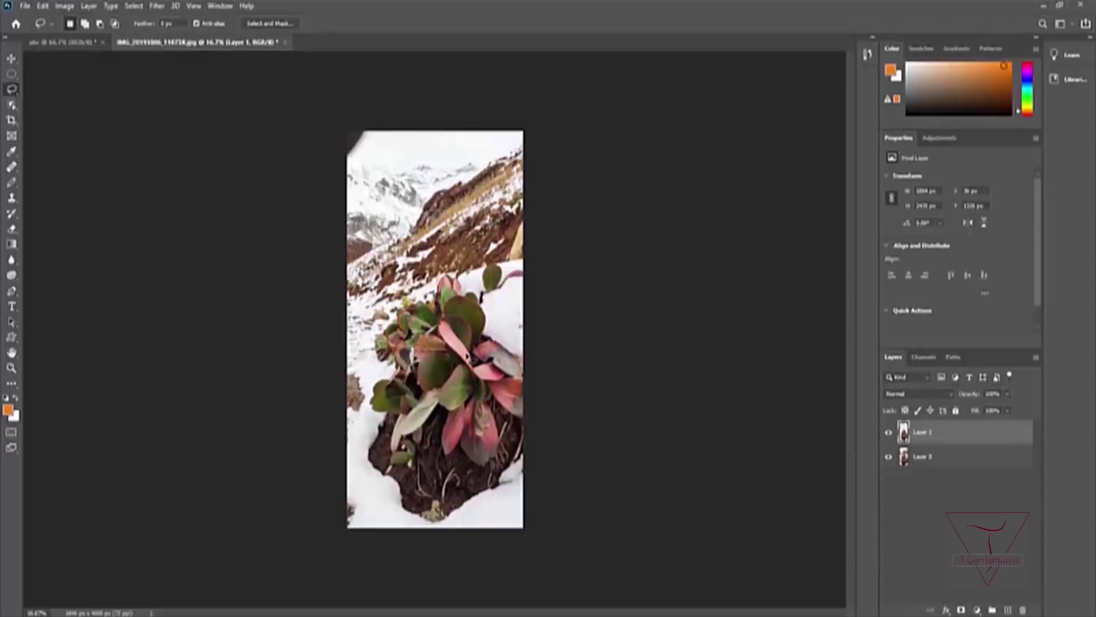
pyautogui.hotkey('ctrl', ',')
pyautogui.hotkey('ctrl', ',')
pyautogui.hotkey('ctrl', 'z')
# Step: Move the selected plant to its own layer with Layer Via Cut and toggle that layer's visibility to check the cutout
pyautogui.rightClick(464, 381)
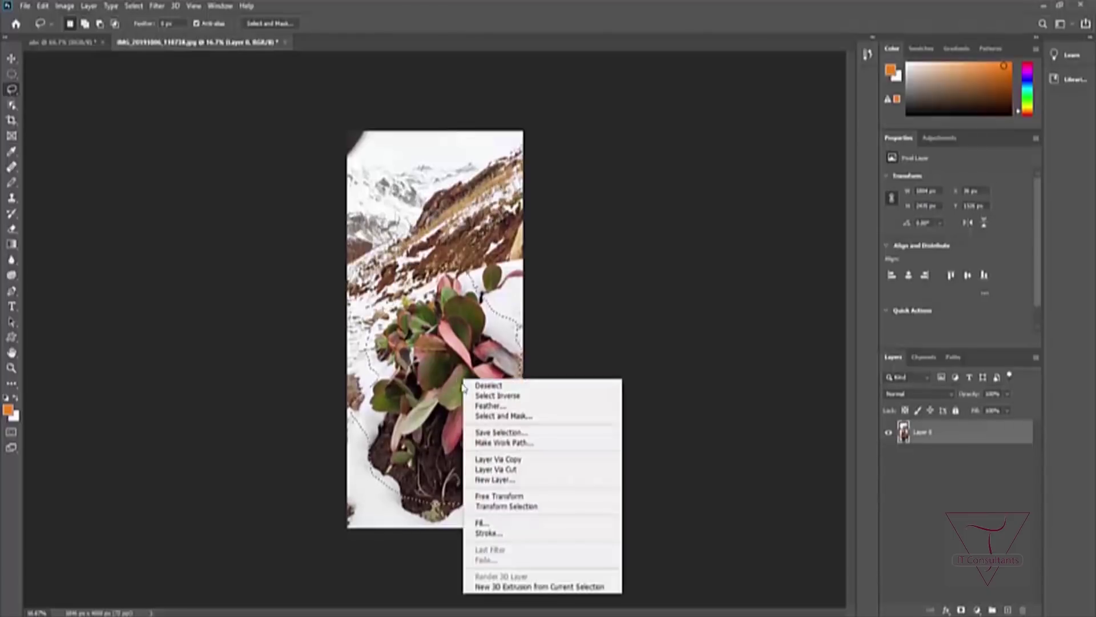
pyautogui.click(506, 469)
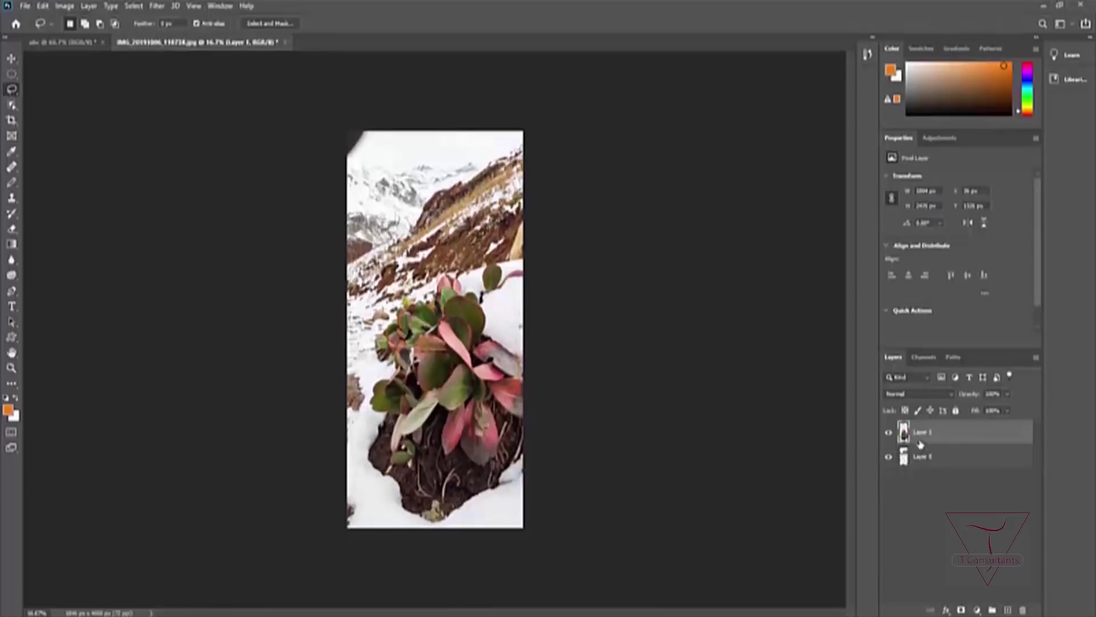
pyautogui.click(890, 439)
pyautogui.click(889, 435)
pyautogui.click(890, 436)
pyautogui.click(890, 436)
pyautogui.click(891, 438)
pyautogui.click(891, 437)
pyautogui.click(890, 436)
pyautogui.click(889, 436)
# Step: Duplicate the cut-out plant layer
pyautogui.hotkey('ctrl', 'j')
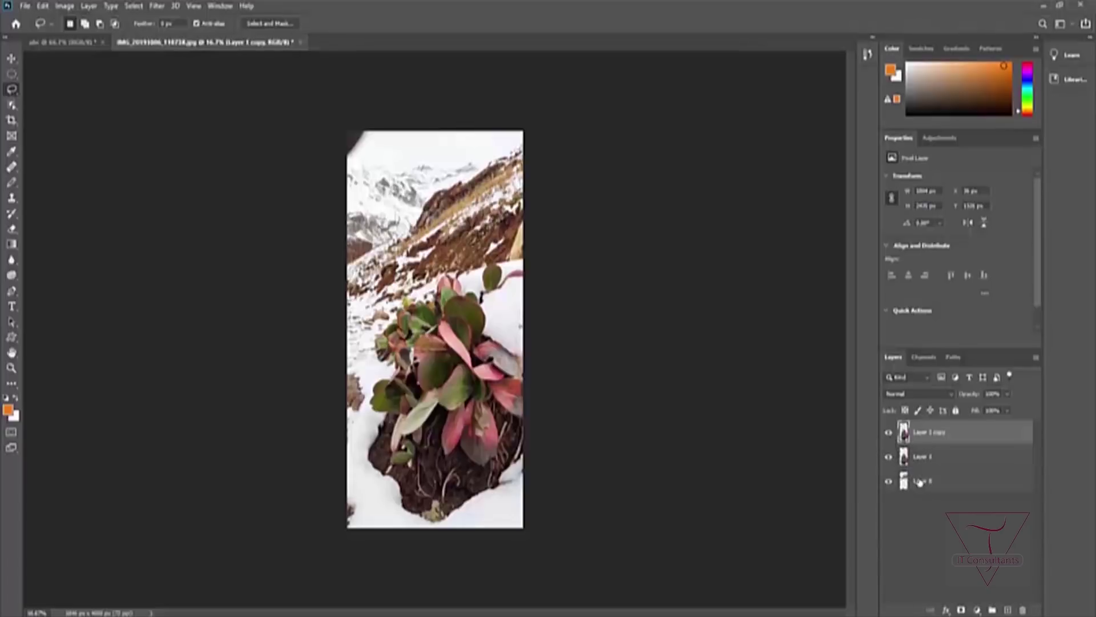
# Step: Toggle the visibility of Layer 1 copy off and on, and switch to the abc document
pyautogui.click(888, 434)
pyautogui.click(890, 434)
pyautogui.click(83, 44)
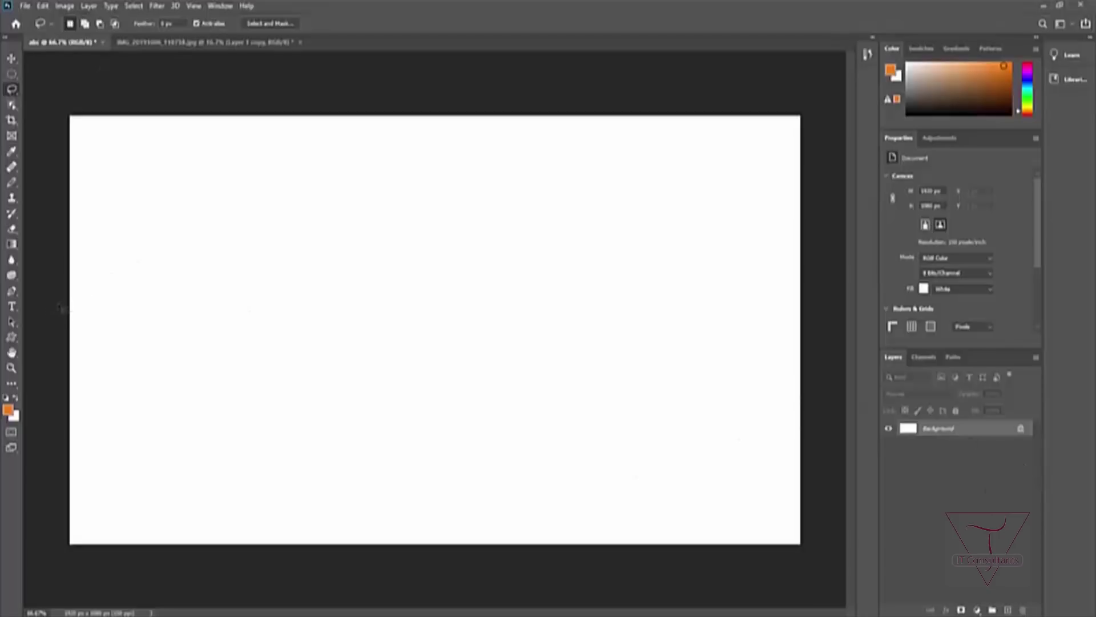
# Step: Draw two orange rectangles in the canvas's upper part: a wide one about 502 × 179 px and a tall one about 431 px high
pyautogui.moveTo(12, 338); pyautogui.dragTo(54, 339)
pyautogui.click(54, 339)
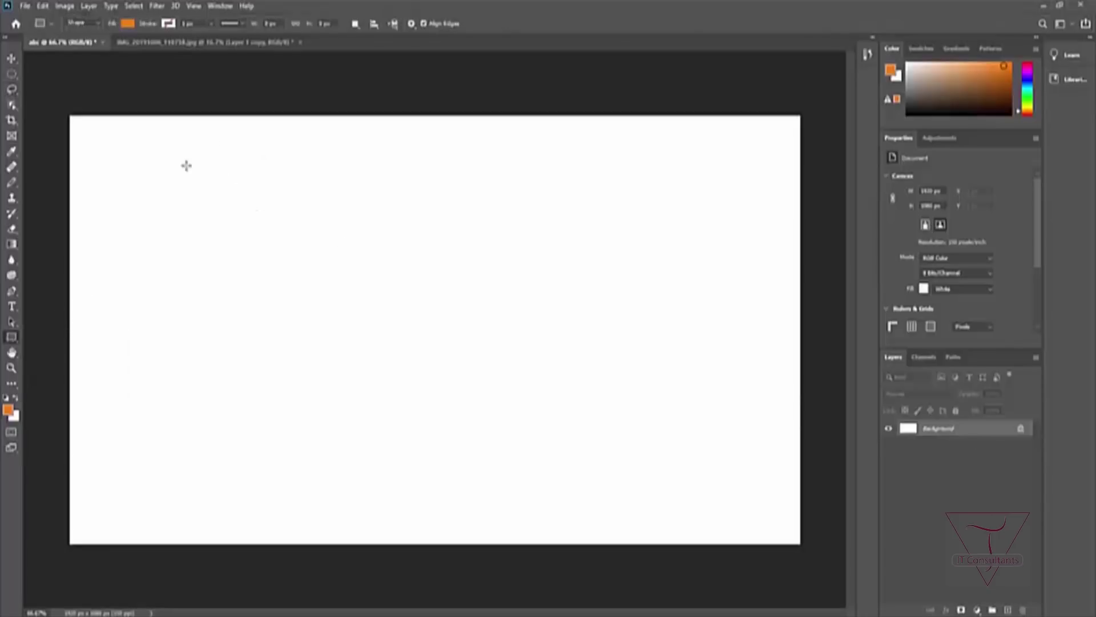
pyautogui.moveTo(124, 148); pyautogui.dragTo(315, 218)
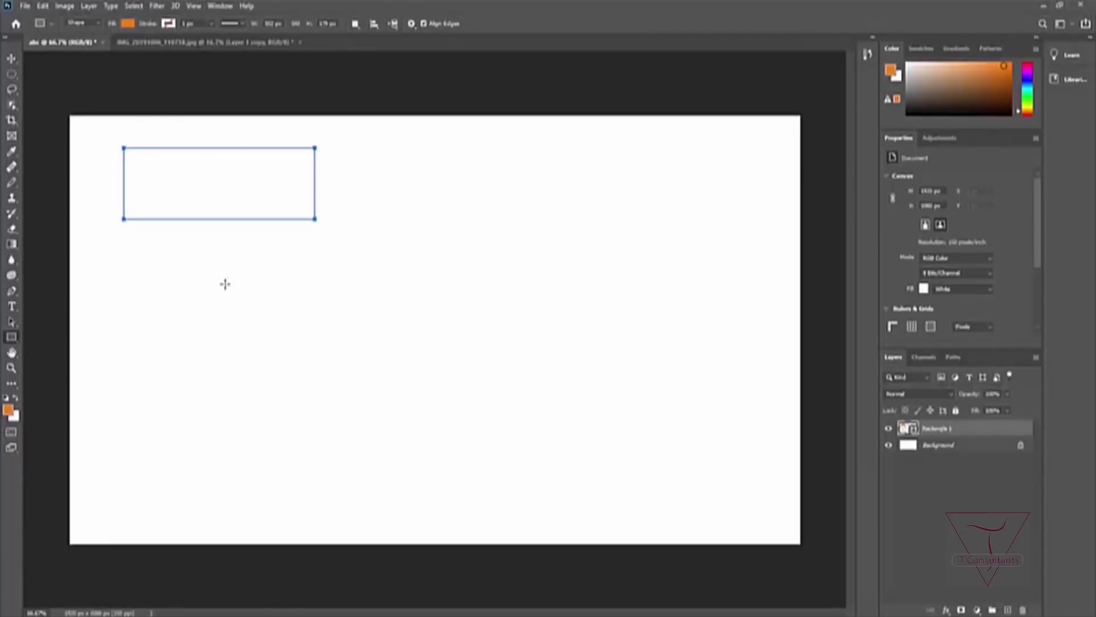
pyautogui.moveTo(330, 143)
pyautogui.mouseDown()
pyautogui.moveTo(362, 198)
pyautogui.moveTo(398, 315)
pyautogui.mouseUp()
# Step: Draw a rounded rectangle about 935 × 269 px with 10 px corners beside the tall rectangle, and deselect its layer
pyautogui.moveTo(13, 340); pyautogui.dragTo(54, 348)
pyautogui.moveTo(414, 155); pyautogui.dragTo(770, 262)
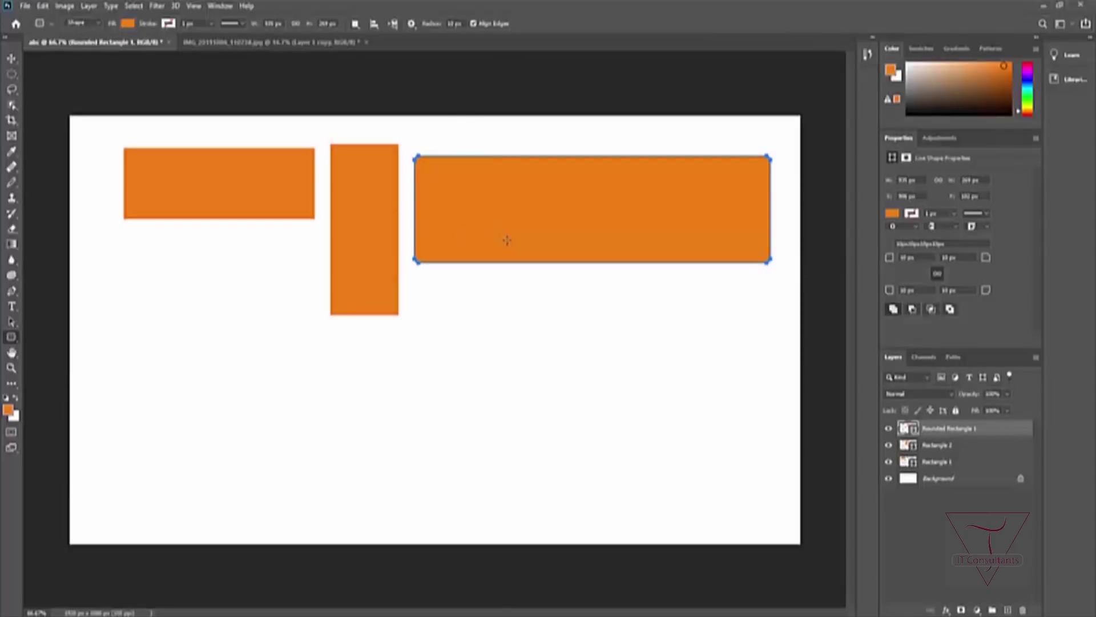
pyautogui.click(912, 506)
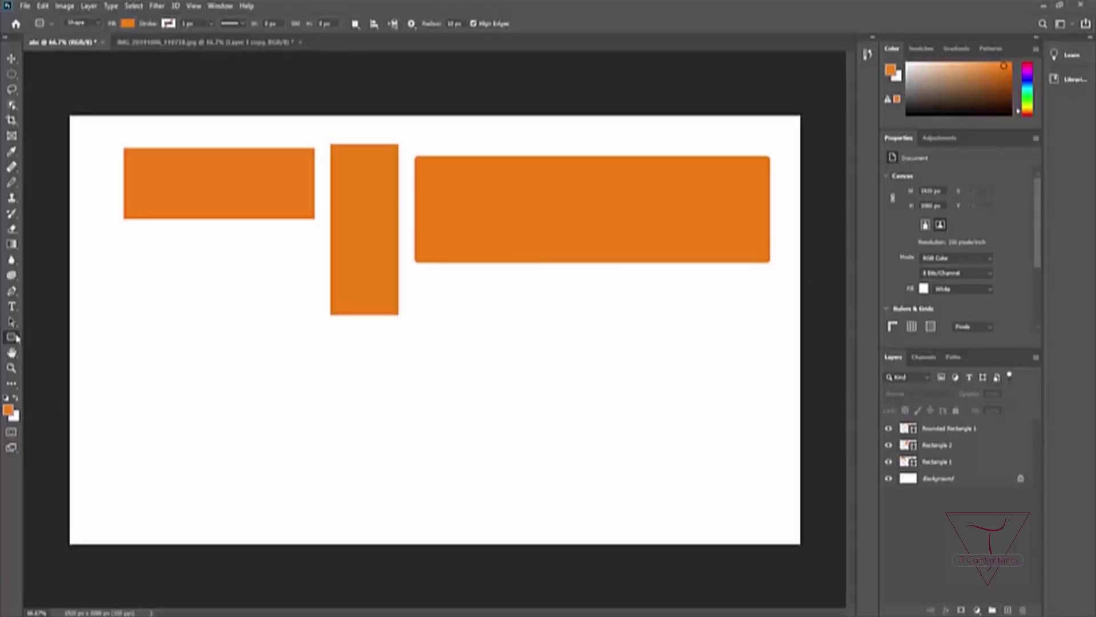
# Step: Draw a small circle, a wide ellipse and a large circle about 387 px across along the canvas's lower part
pyautogui.rightClick(11, 338)
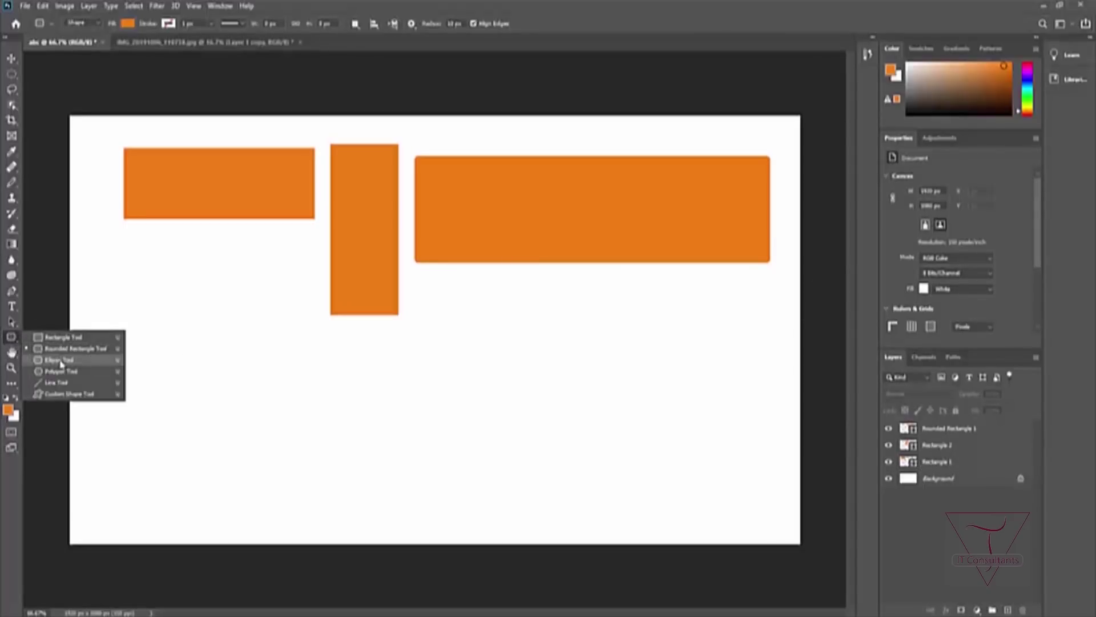
pyautogui.click(61, 362)
pyautogui.moveTo(112, 395); pyautogui.dragTo(237, 491)
pyautogui.moveTo(236, 408); pyautogui.dragTo(418, 506)
pyautogui.moveTo(449, 378); pyautogui.dragTo(704, 533)
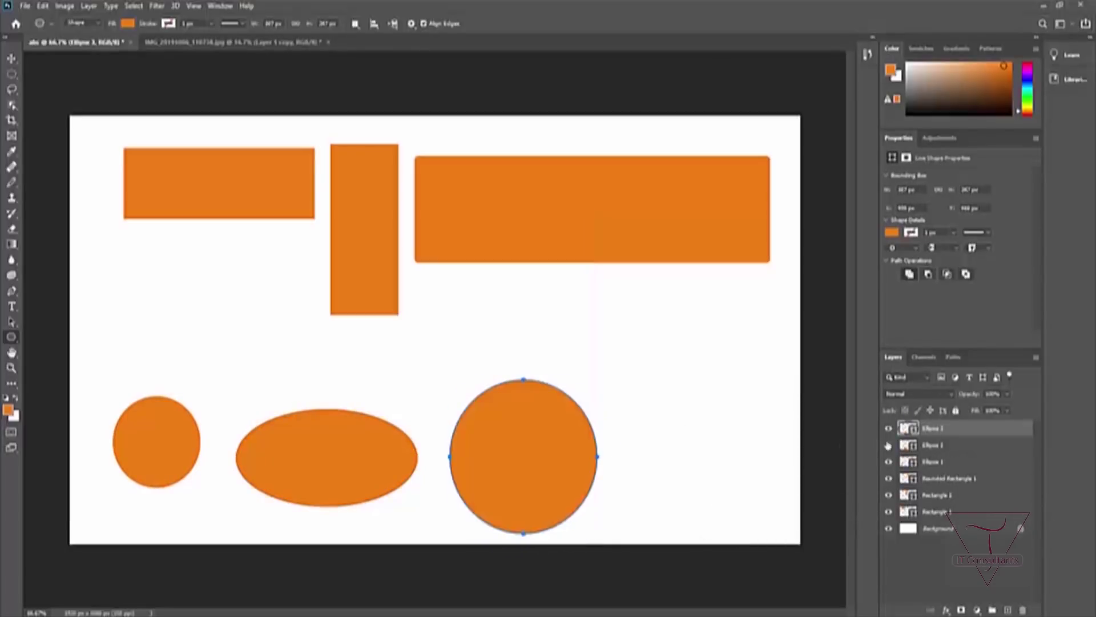
pyautogui.click(923, 561)
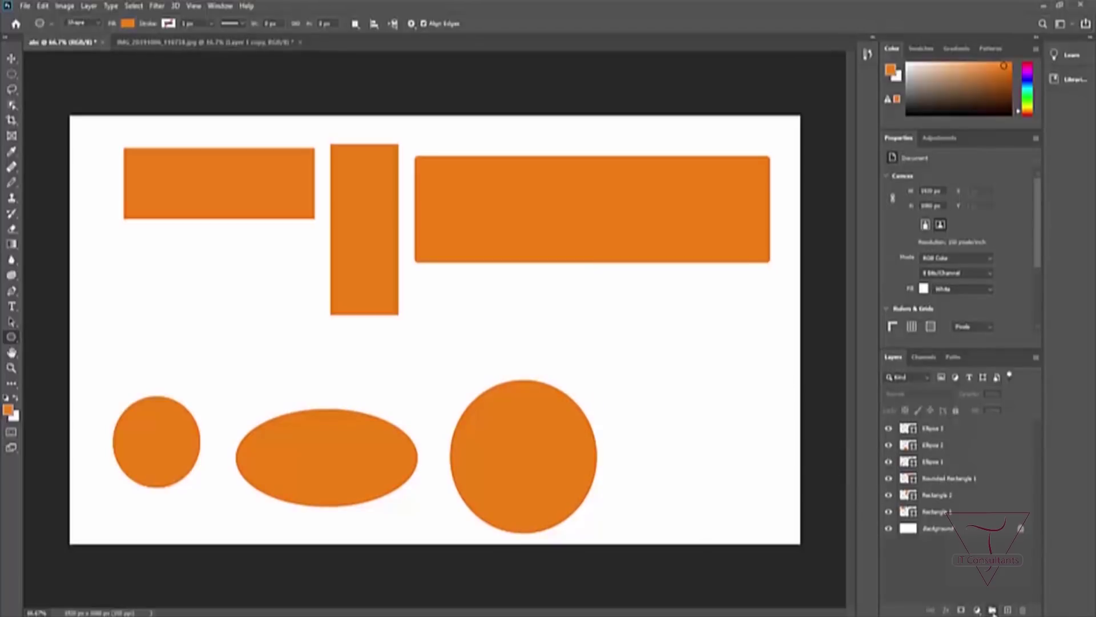
# Step: Create a layer group, place the three ellipse layers in it and collapse it
pyautogui.click(993, 610)
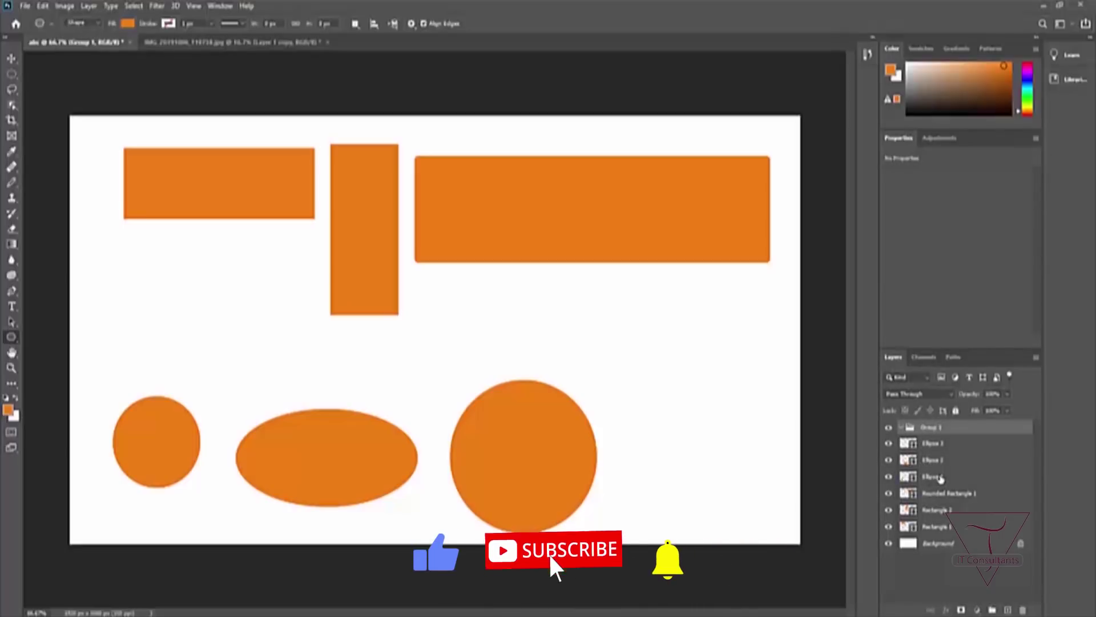
pyautogui.click(941, 477)
pyautogui.keyDown('shift'); pyautogui.click(941, 448); pyautogui.keyUp('shift')
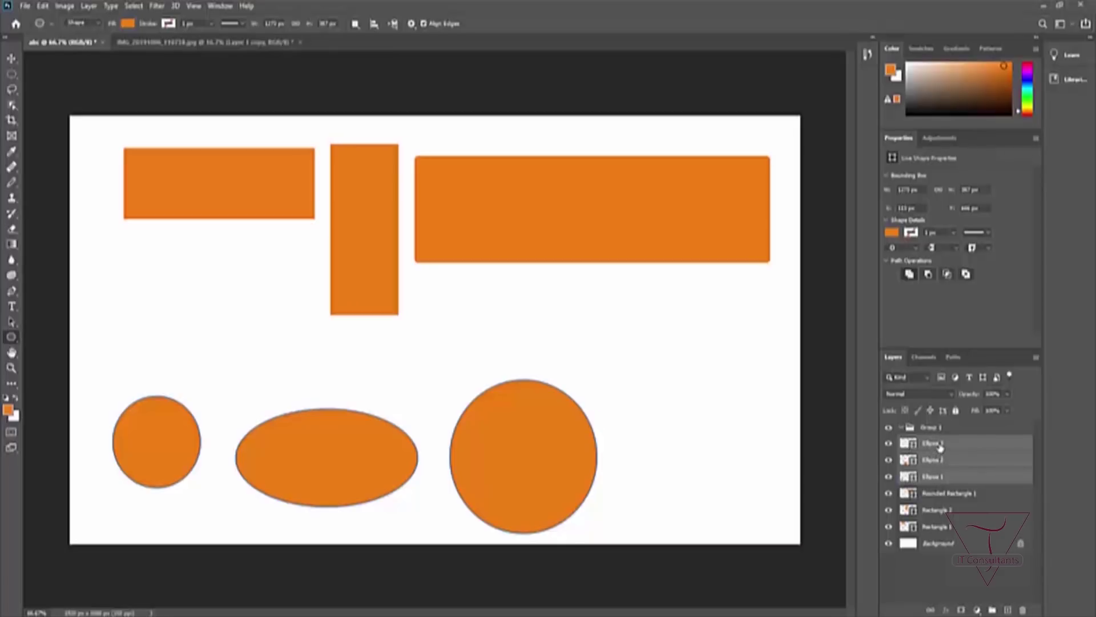
pyautogui.moveTo(941, 446); pyautogui.dragTo(941, 431)
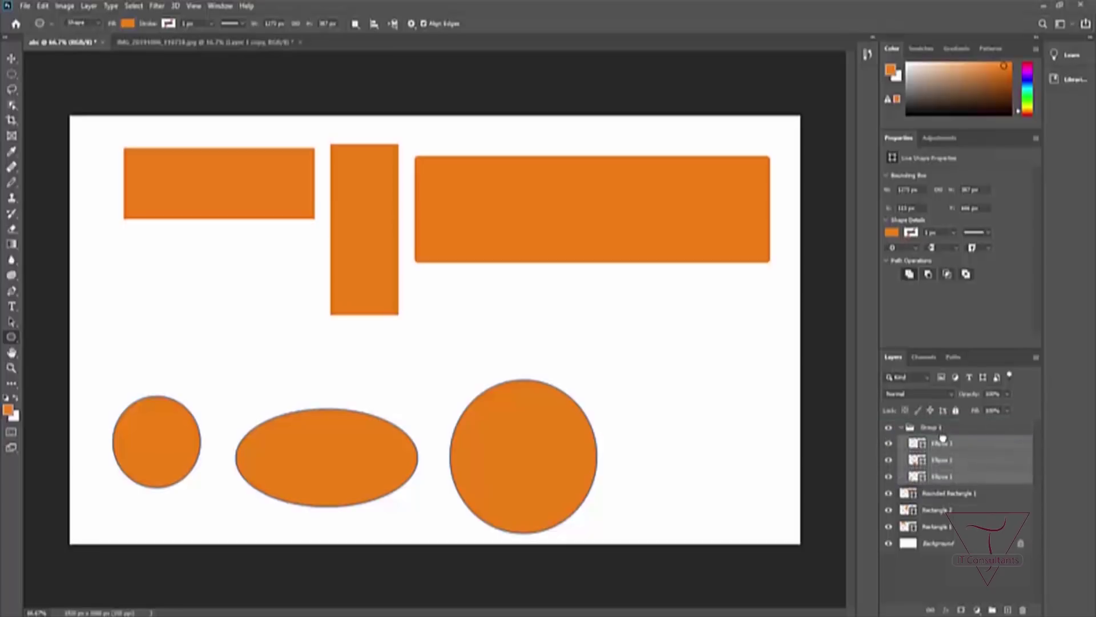
pyautogui.click(904, 427)
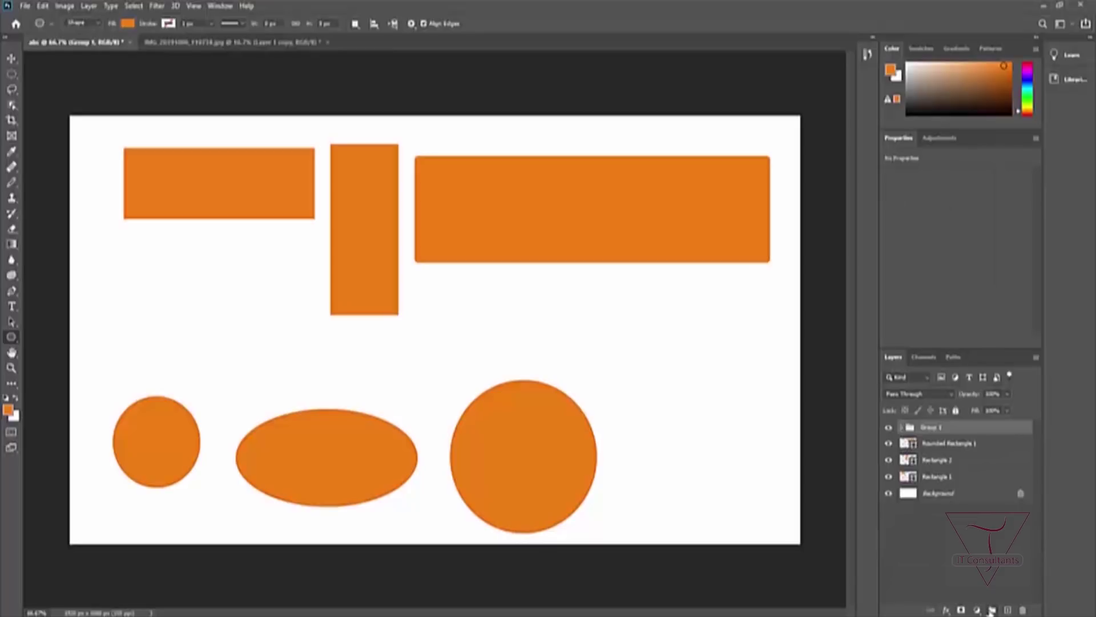
# Step: Create a second layer group, place the two rectangles and the rounded rectangle in it, and collapse it
pyautogui.click(992, 611)
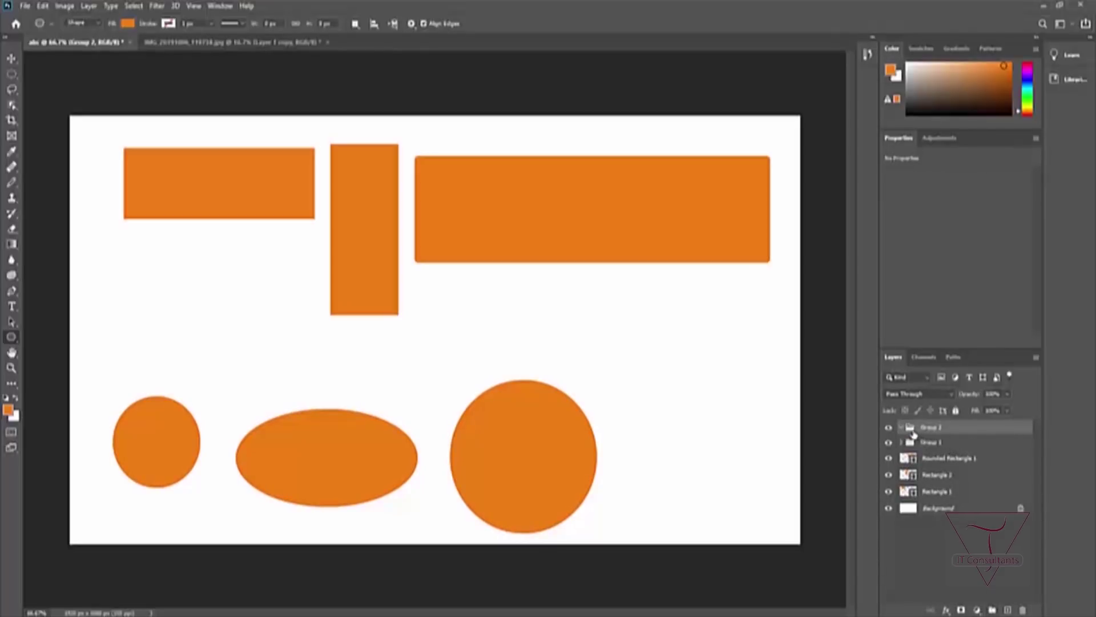
pyautogui.click(939, 493)
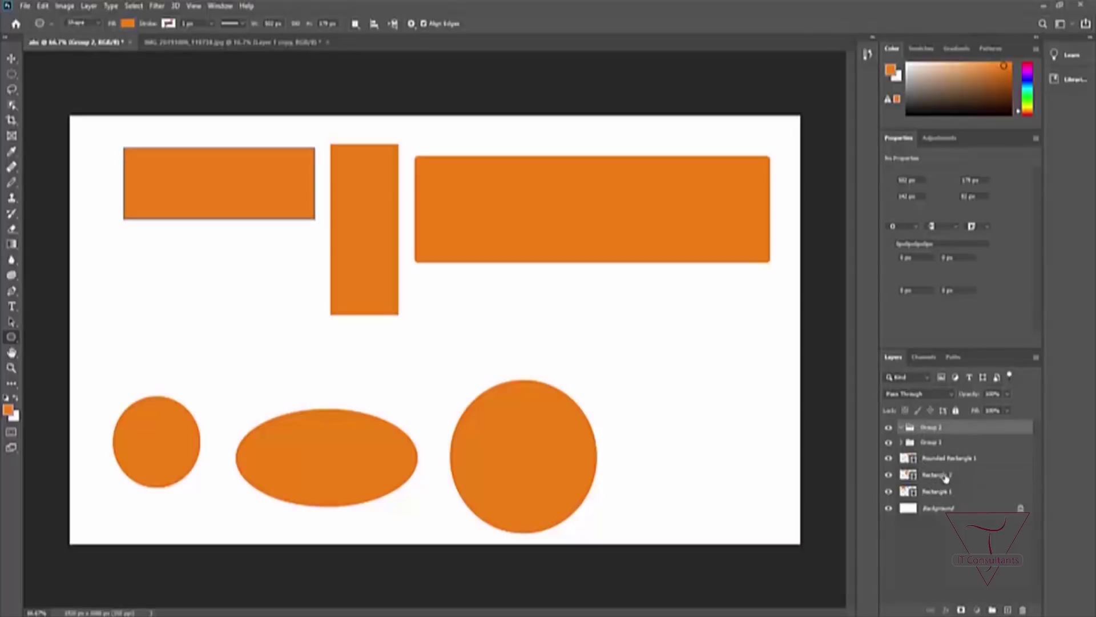
pyautogui.keyDown('shift'); pyautogui.click(938, 476); pyautogui.keyUp('shift')
pyautogui.keyDown('shift'); pyautogui.click(942, 458); pyautogui.keyUp('shift')
pyautogui.moveTo(939, 458); pyautogui.dragTo(934, 445)
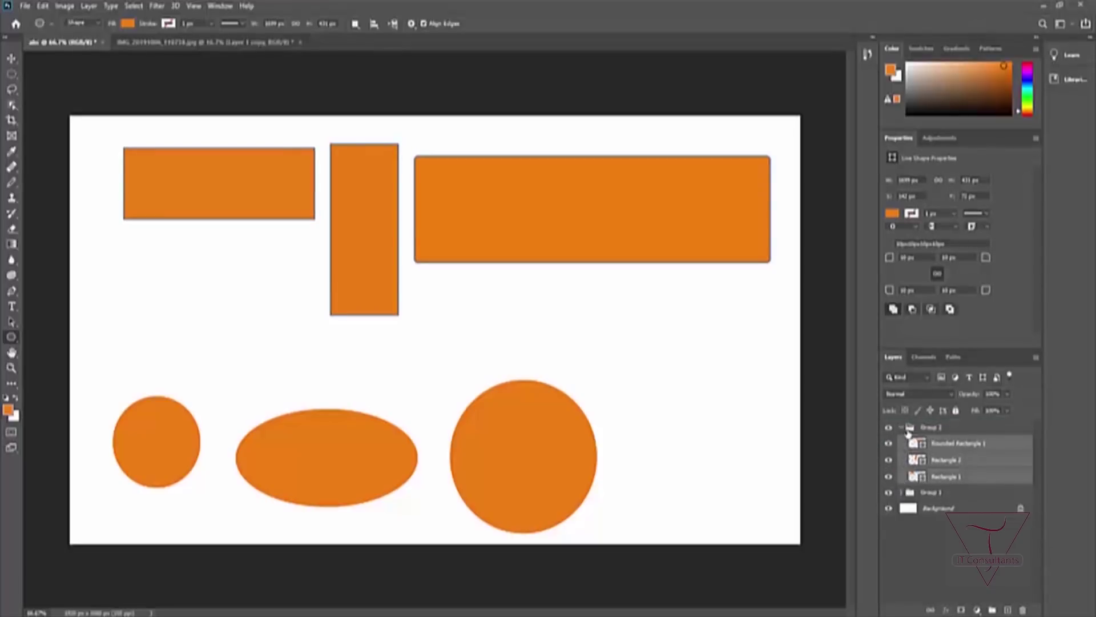
pyautogui.click(902, 427)
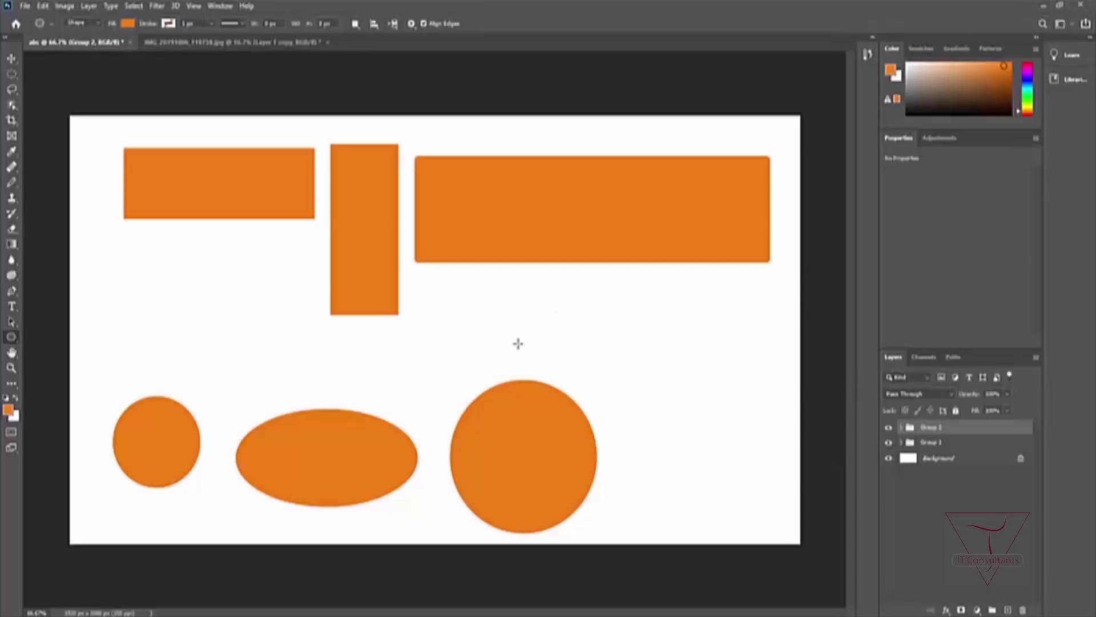
# Step: Draw three extra small ellipses in the empty areas around the existing shapes, and delete them again
pyautogui.moveTo(470, 301); pyautogui.dragTo(533, 348)
pyautogui.moveTo(641, 320); pyautogui.dragTo(712, 417)
pyautogui.moveTo(205, 245); pyautogui.dragTo(270, 333)
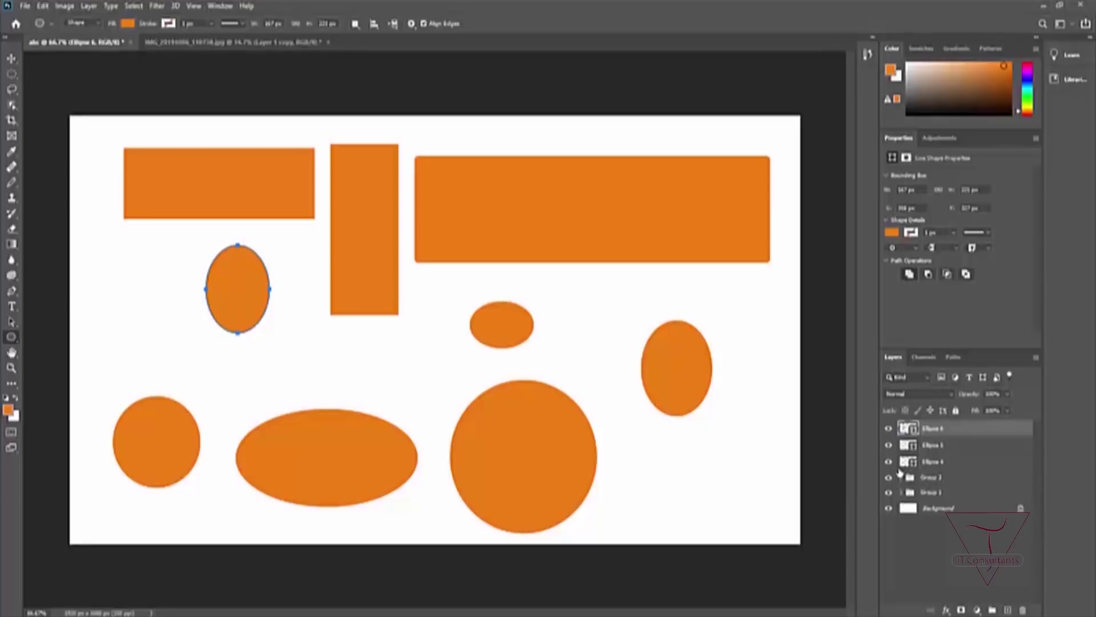
pyautogui.press('Delete')
pyautogui.press('Delete')
pyautogui.press('Delete')
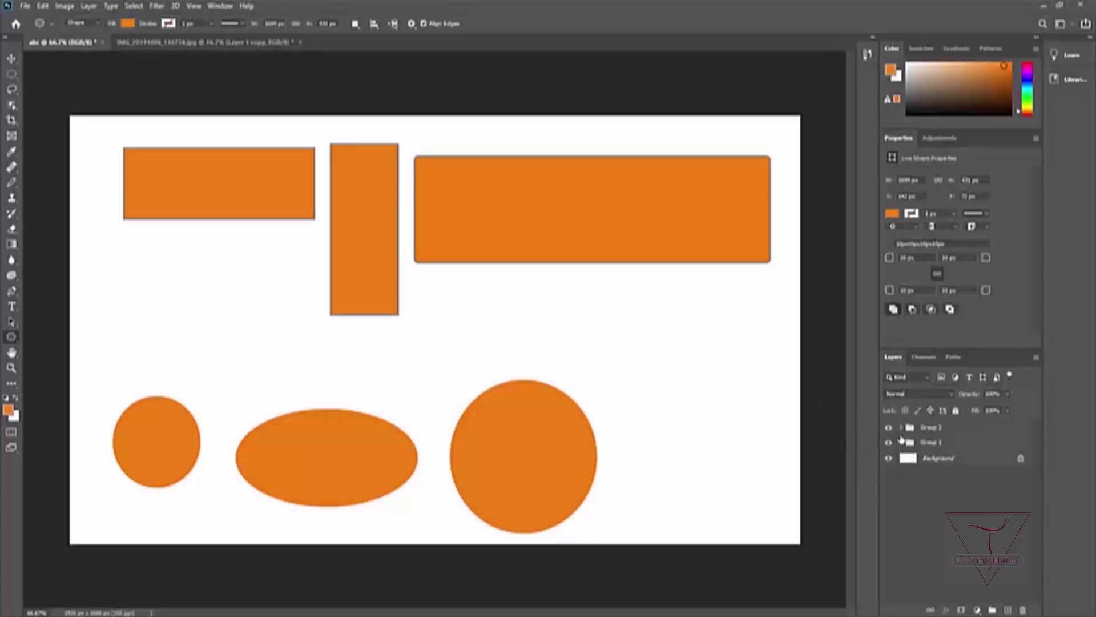
# Step: Hide Group 1 with the ellipses and show it again
pyautogui.click(935, 443)
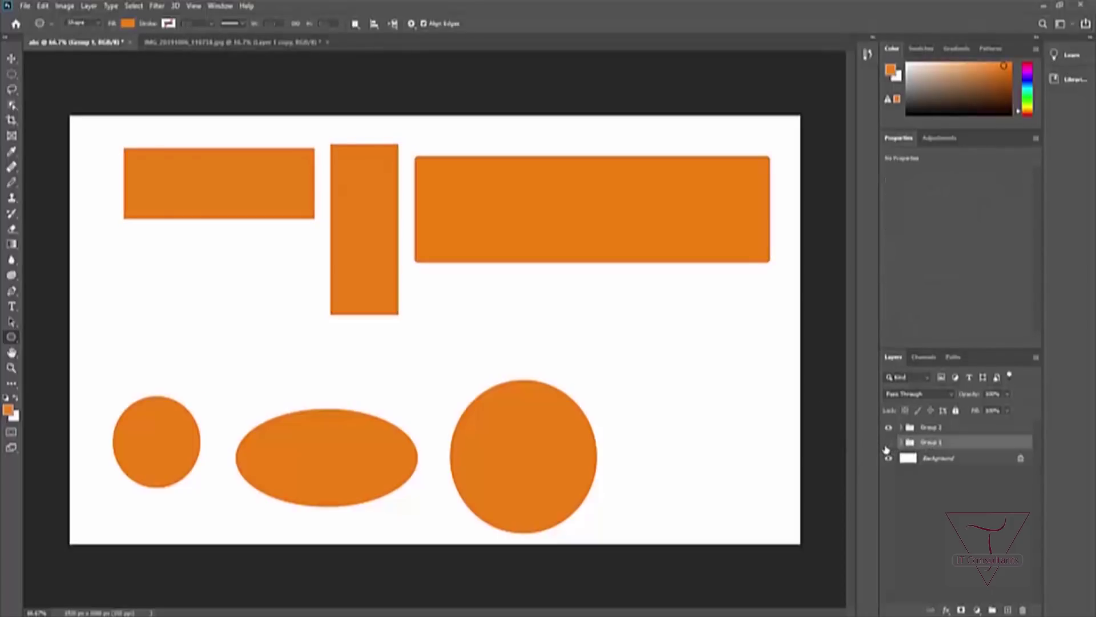
pyautogui.click(887, 446)
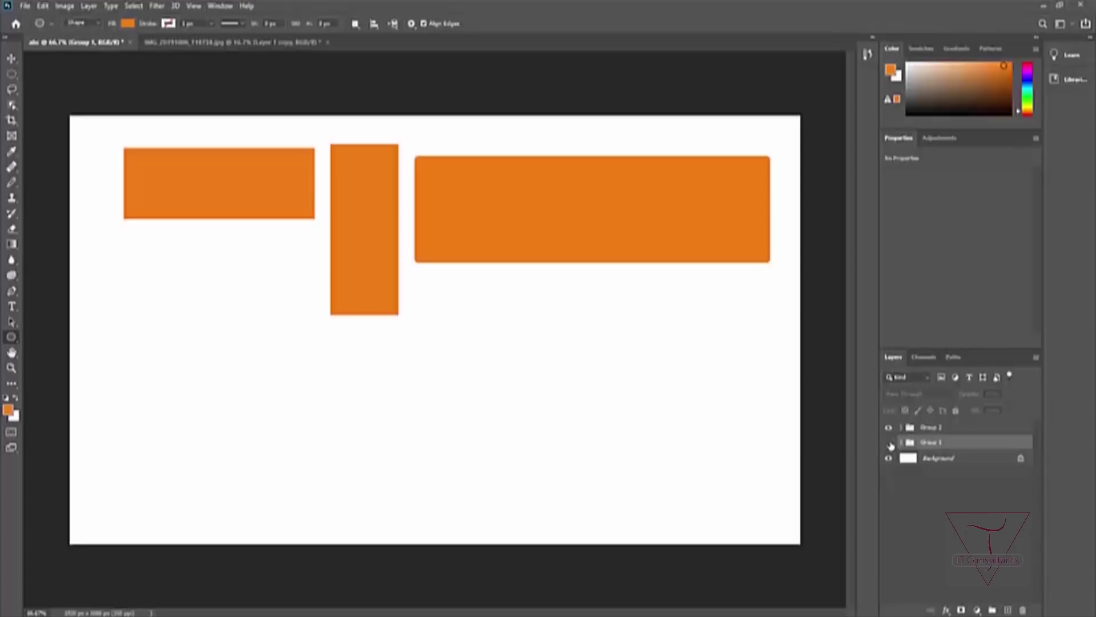
pyautogui.click(887, 444)
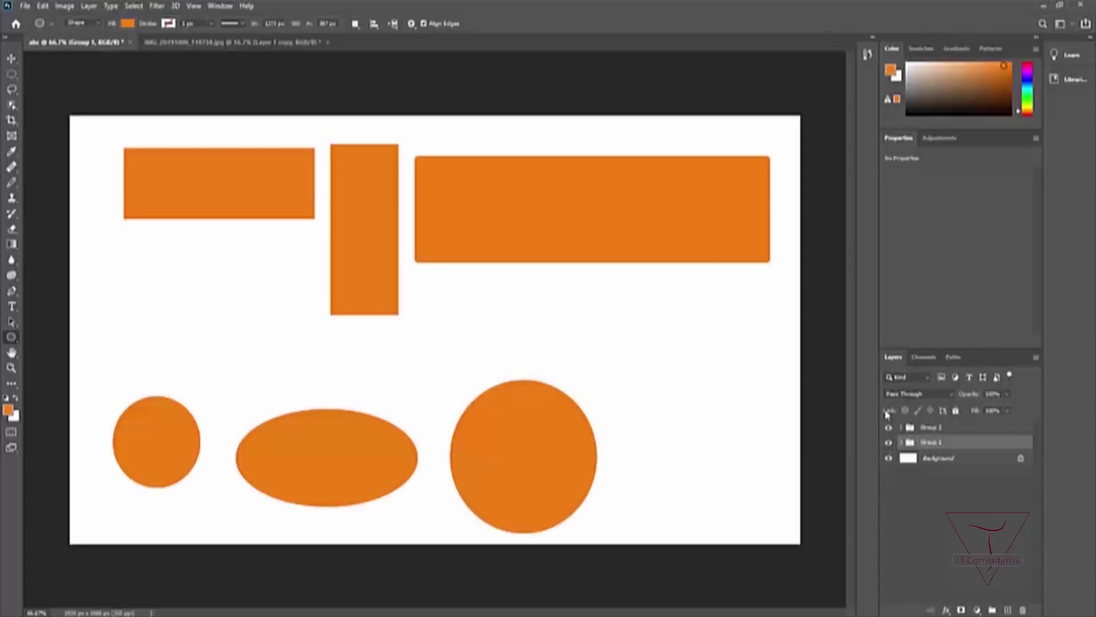
# Step: Fully lock Group 2 and try to move its rounded rectangle with the Move tool
pyautogui.click(938, 428)
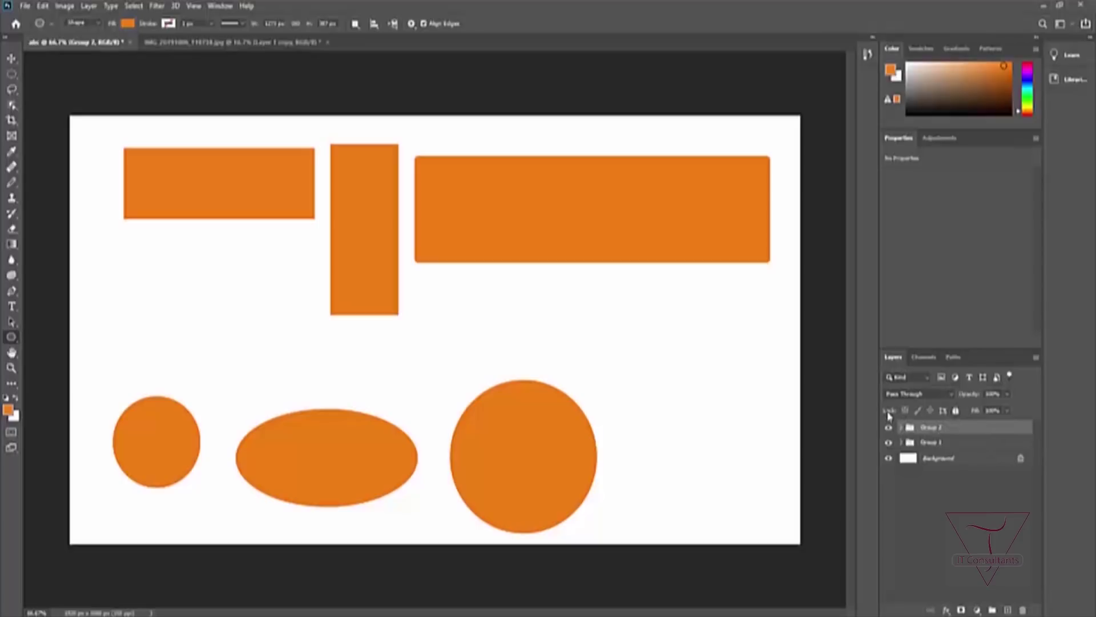
pyautogui.click(956, 411)
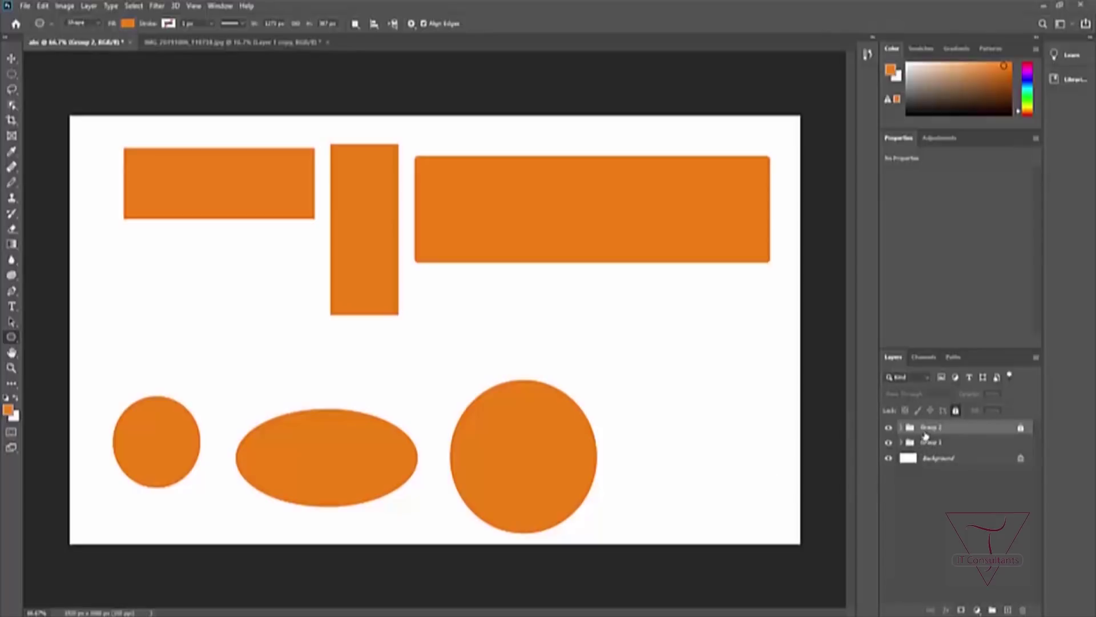
pyautogui.click(903, 443)
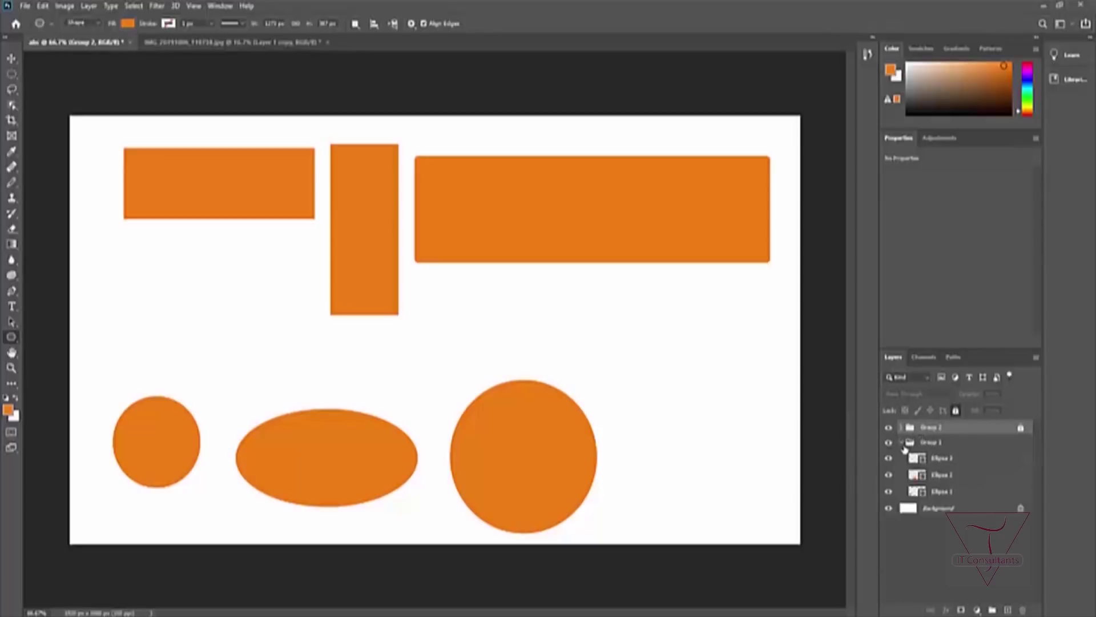
pyautogui.click(902, 443)
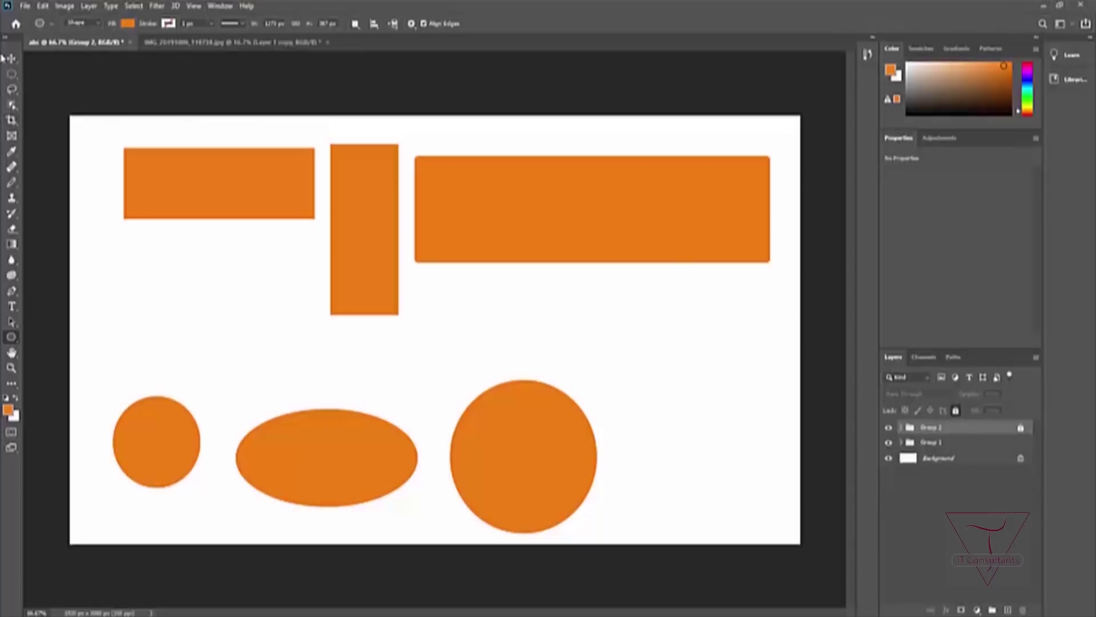
pyautogui.click(10, 58)
pyautogui.click(552, 217)
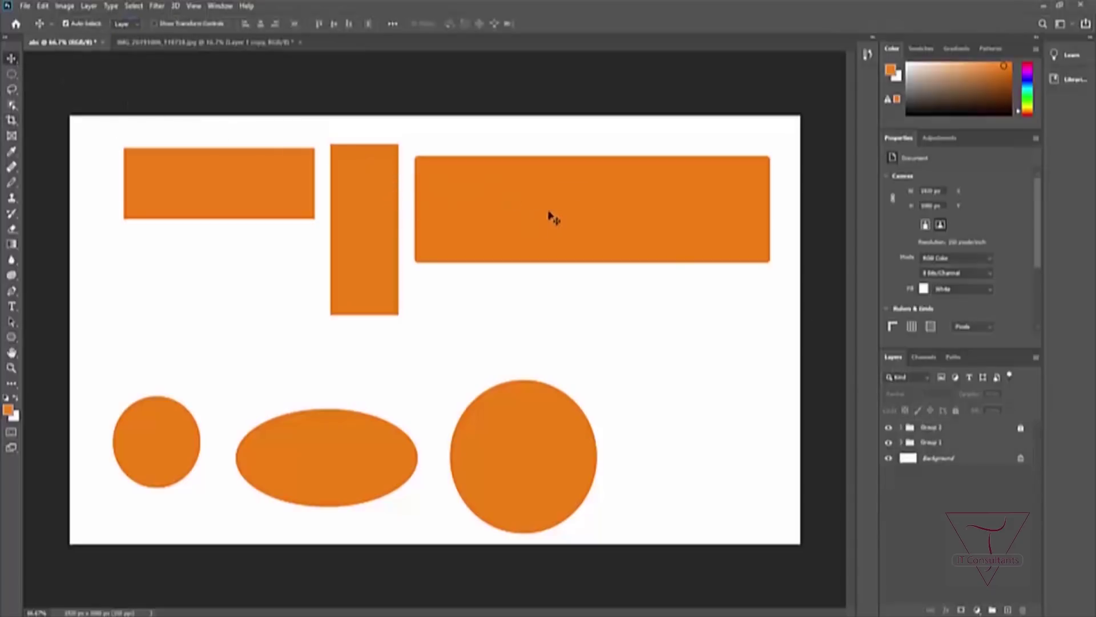
pyautogui.moveTo(599, 214); pyautogui.dragTo(297, 217)
pyautogui.moveTo(522, 197); pyautogui.dragTo(496, 217)
# Step: With Group 2 unlocked, move the rounded rectangle slightly up to match the first rectangle's top edge, and collapse the group
pyautogui.click(628, 214)
pyautogui.moveTo(628, 214); pyautogui.dragTo(660, 203)
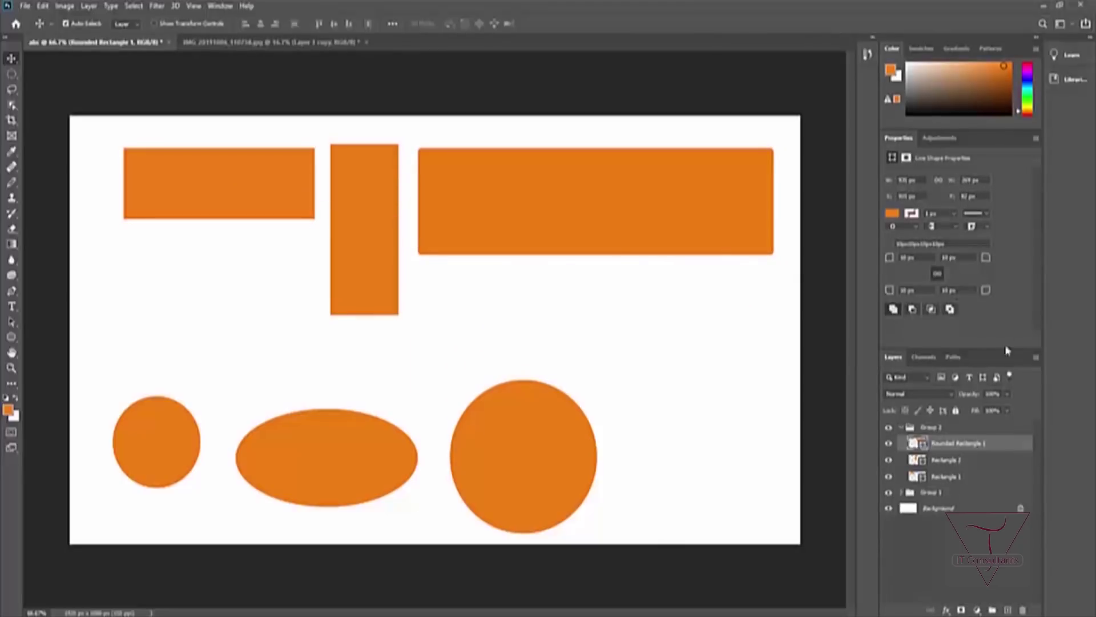
pyautogui.click(914, 428)
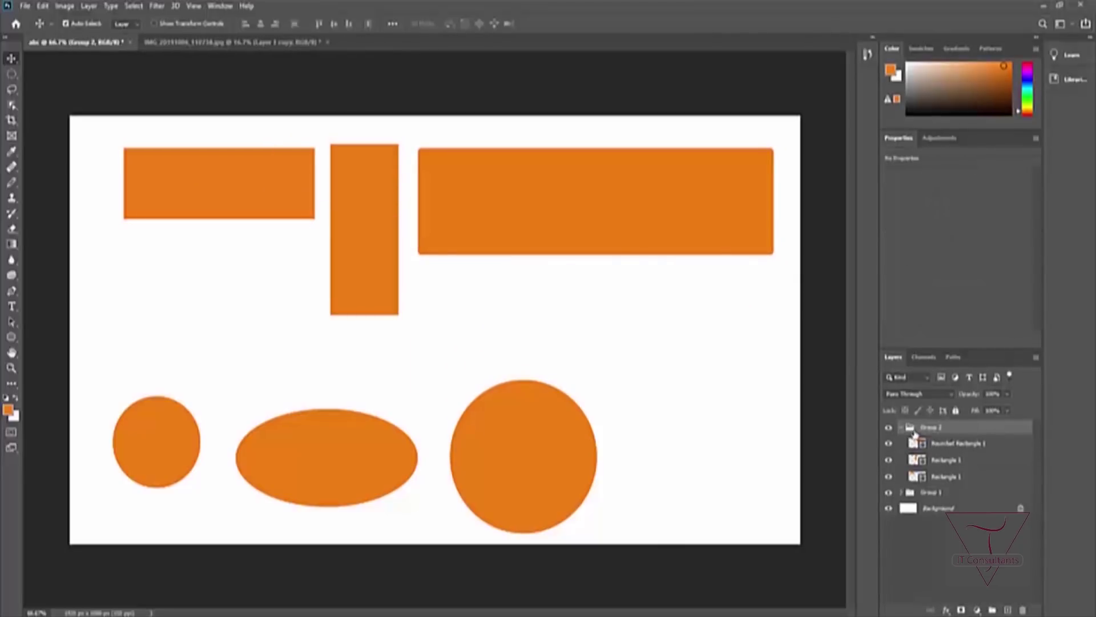
pyautogui.click(902, 428)
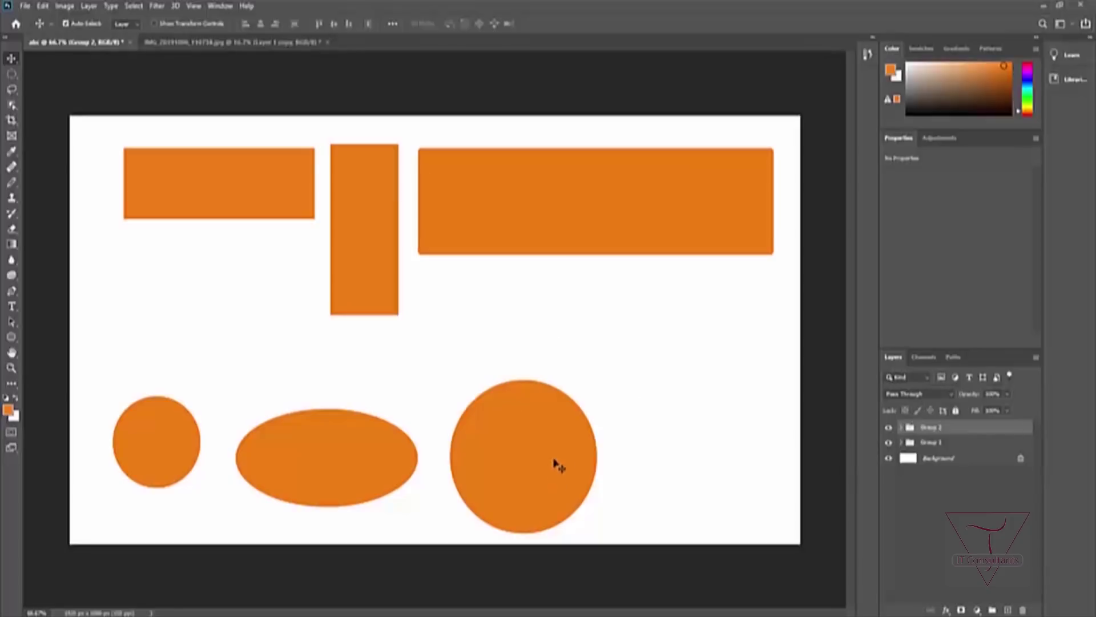
# Step: Move the large circle up so that it overlaps the rounded rectangle's lower edge
pyautogui.moveTo(522, 449); pyautogui.dragTo(582, 233)
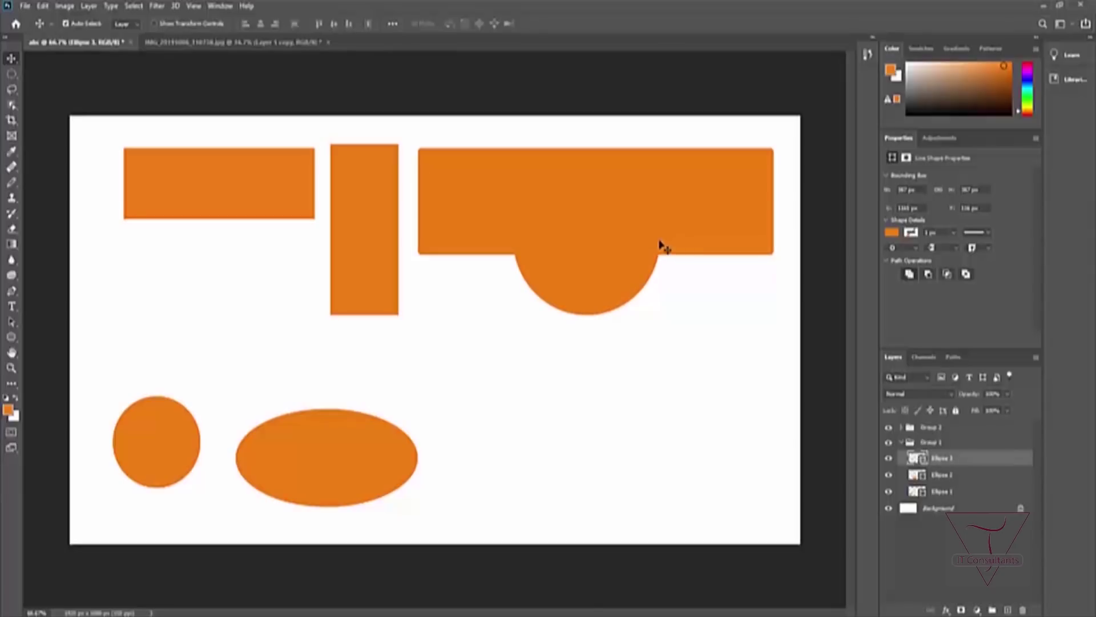
pyautogui.moveTo(596, 284); pyautogui.dragTo(583, 280)
pyautogui.moveTo(695, 249); pyautogui.dragTo(662, 304)
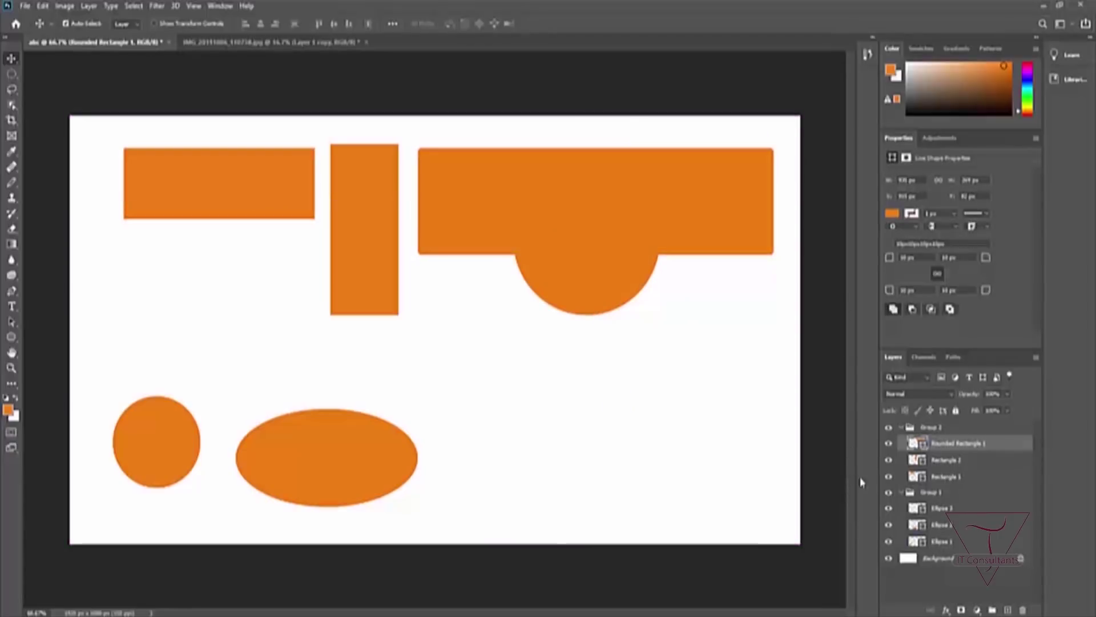
# Step: Collapse both layer groups and fully lock Group 2, toggling the lock off and on once
pyautogui.click(902, 430)
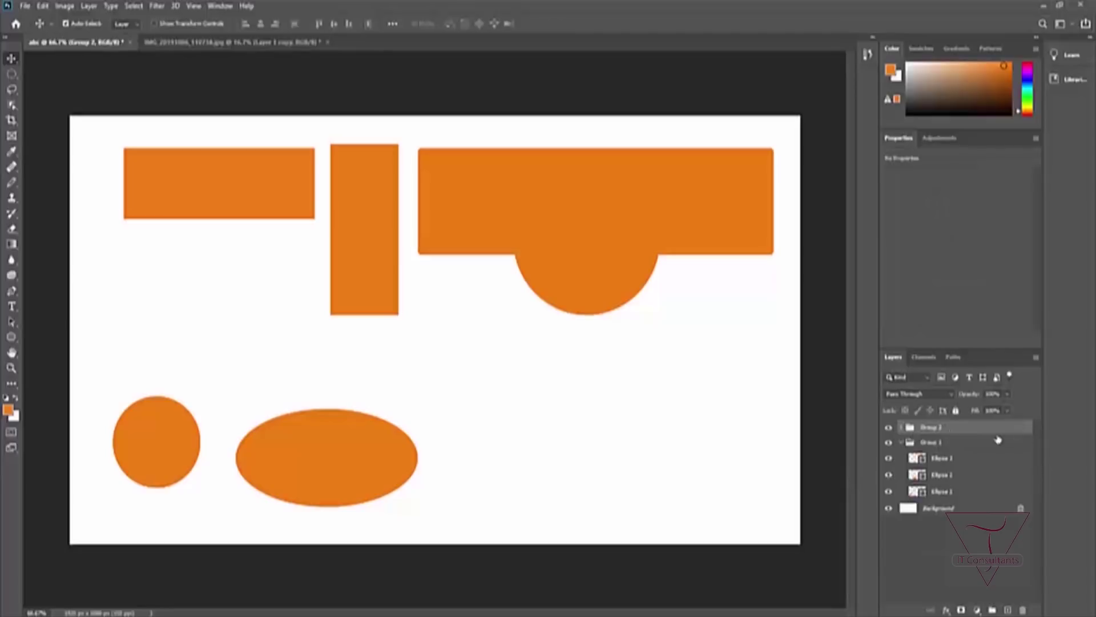
pyautogui.click(902, 443)
pyautogui.click(956, 410)
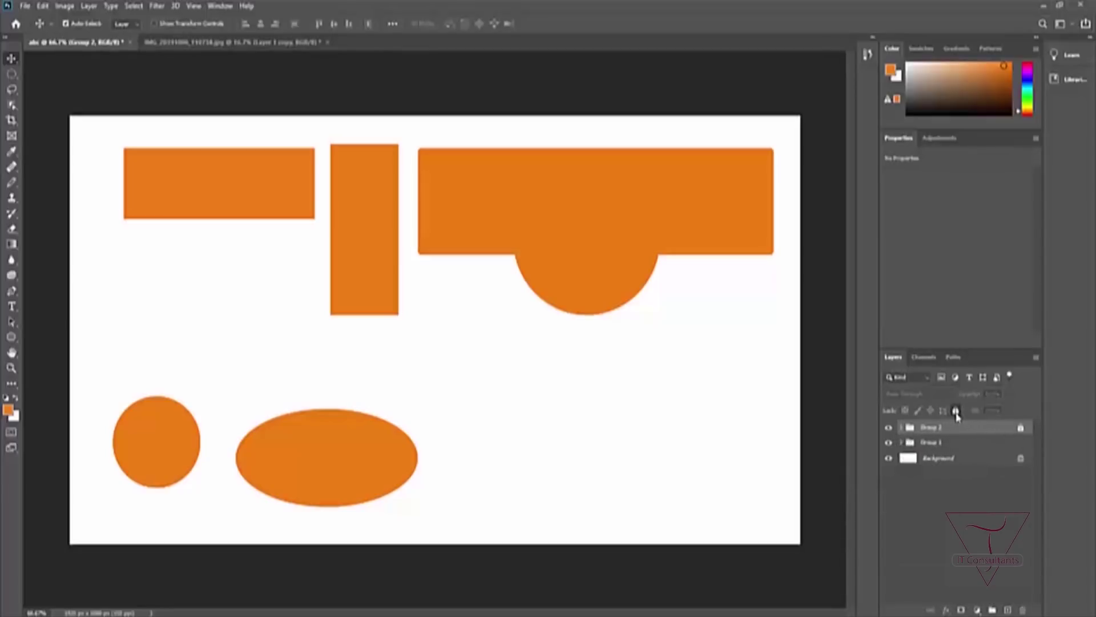
pyautogui.click(1021, 430)
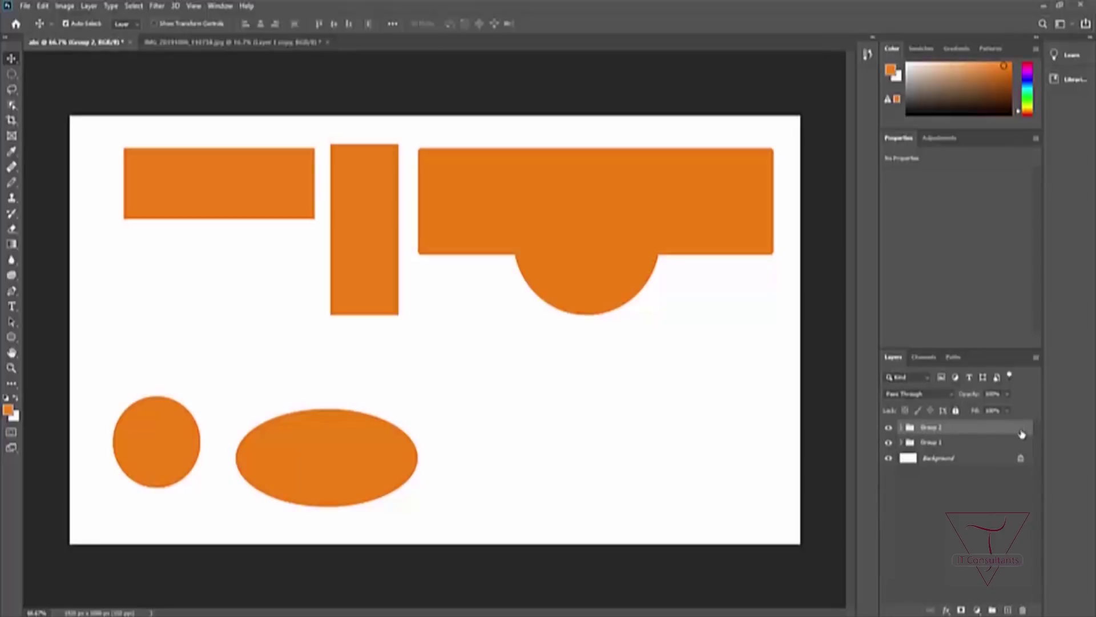
pyautogui.click(956, 410)
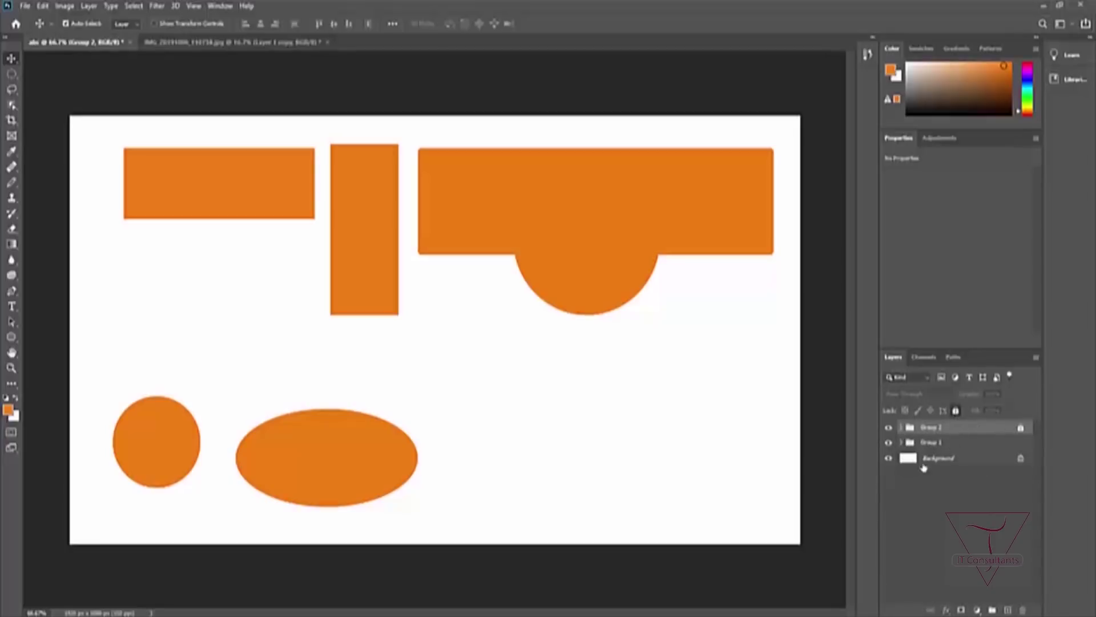
# Step: Select Group 1 in the abc document
pyautogui.click(943, 448)
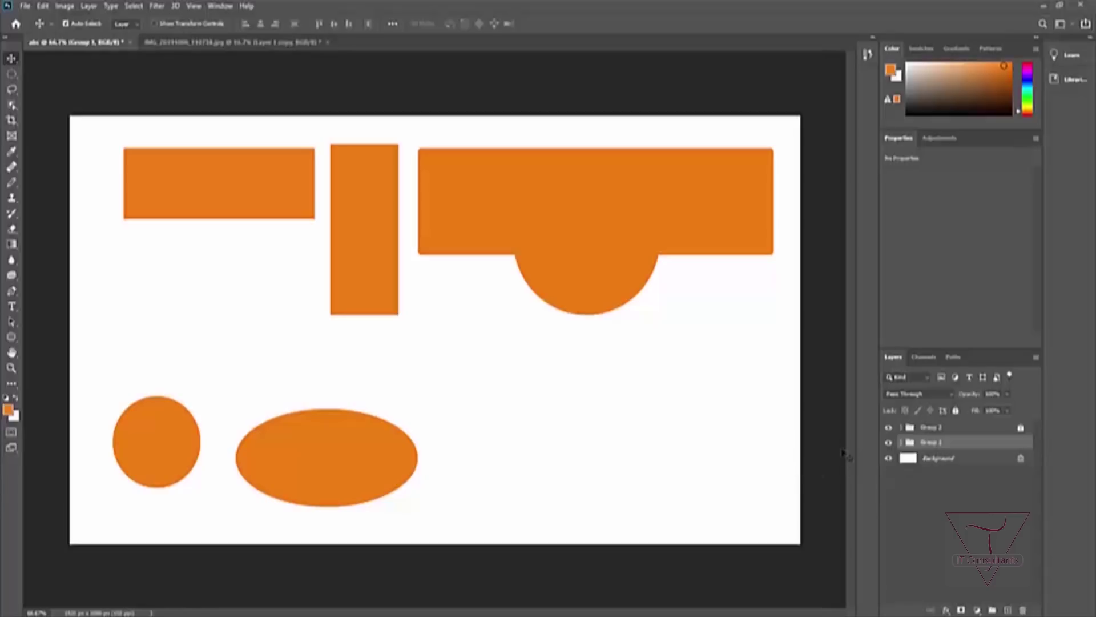
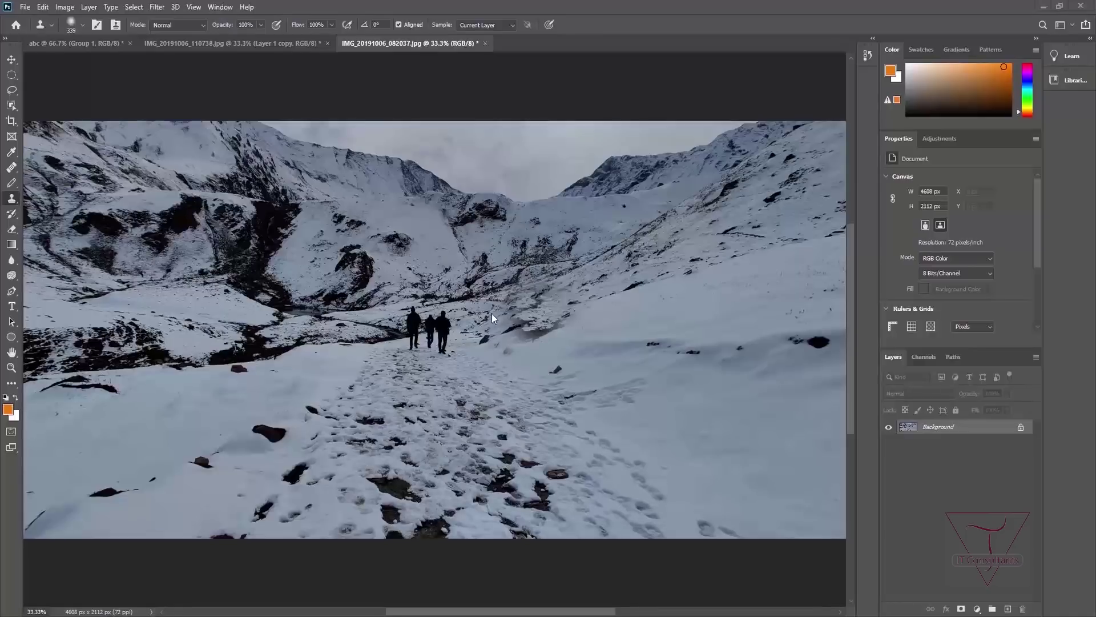
# Step: Unlock the Background layer and try cloning the three hikers and their surroundings onto the snowy slope at the photo's right with the Clone Stamp
pyautogui.click(1022, 427)
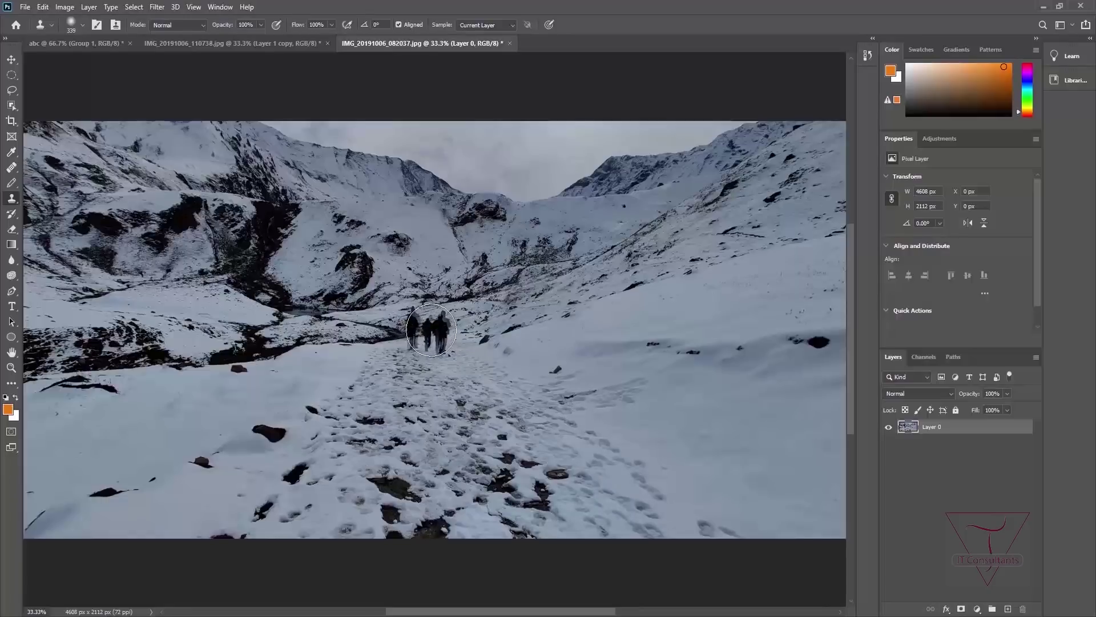
pyautogui.moveTo(434, 327)
pyautogui.mouseDown()
pyautogui.moveTo(474, 315)
pyautogui.moveTo(496, 320)
pyautogui.moveTo(500, 335)
pyautogui.moveTo(514, 316)
pyautogui.moveTo(525, 338)
pyautogui.moveTo(544, 318)
pyautogui.moveTo(562, 337)
pyautogui.moveTo(576, 315)
pyautogui.mouseUp()
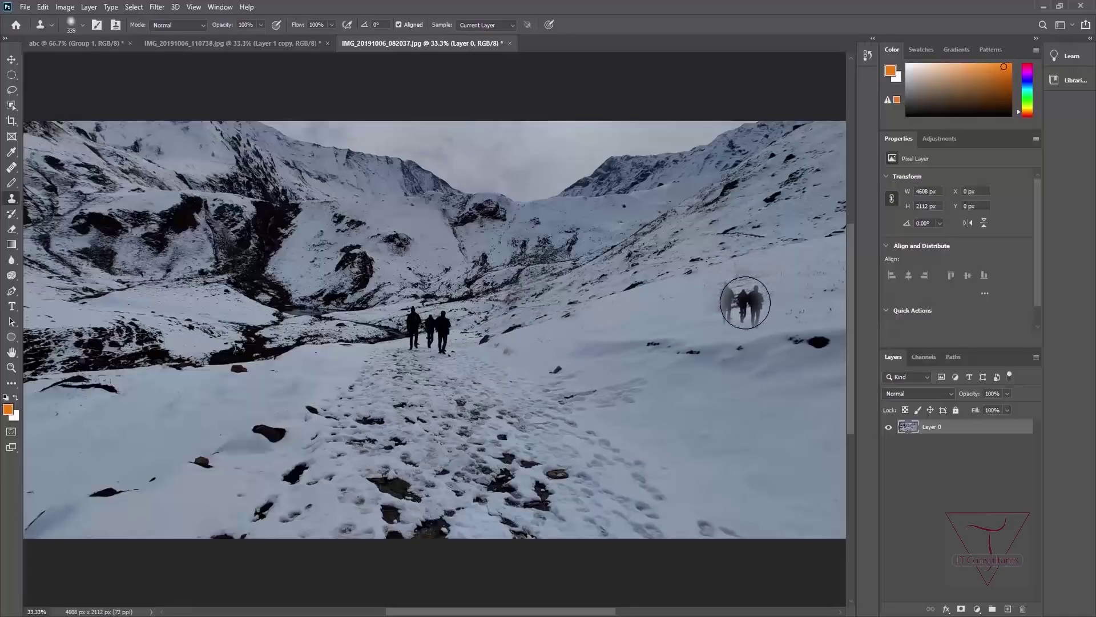
pyautogui.click(745, 304)
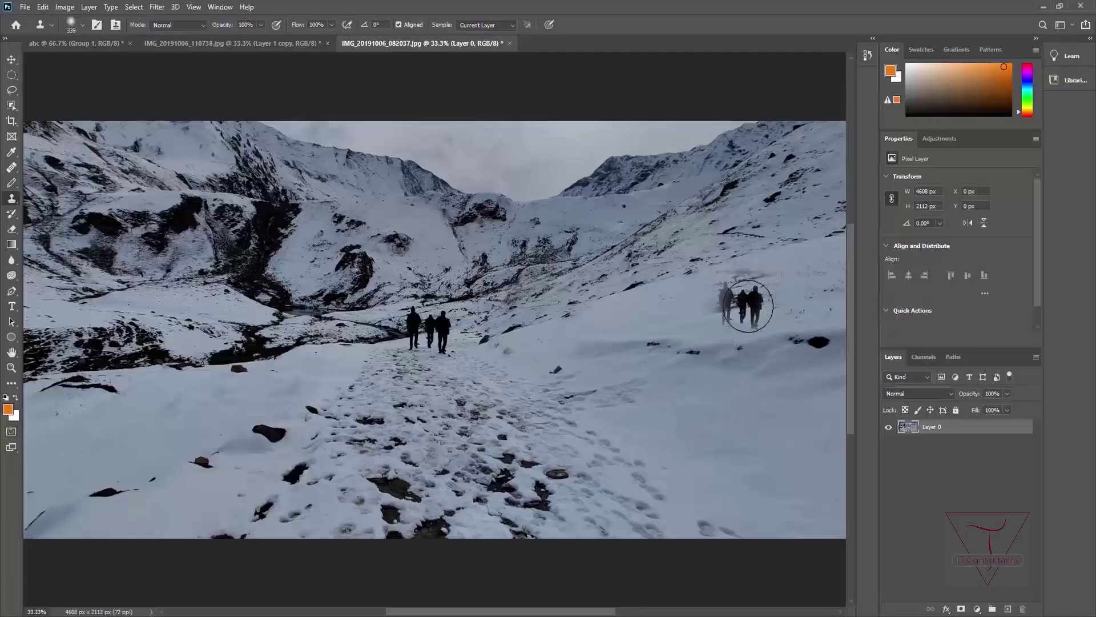
pyautogui.moveTo(742, 301)
pyautogui.mouseDown()
pyautogui.moveTo(726, 272)
pyautogui.moveTo(669, 347)
pyautogui.moveTo(781, 348)
pyautogui.moveTo(665, 256)
pyautogui.moveTo(642, 332)
pyautogui.moveTo(793, 319)
pyautogui.moveTo(657, 239)
pyautogui.moveTo(674, 188)
pyautogui.moveTo(574, 320)
pyautogui.moveTo(576, 257)
pyautogui.mouseUp()
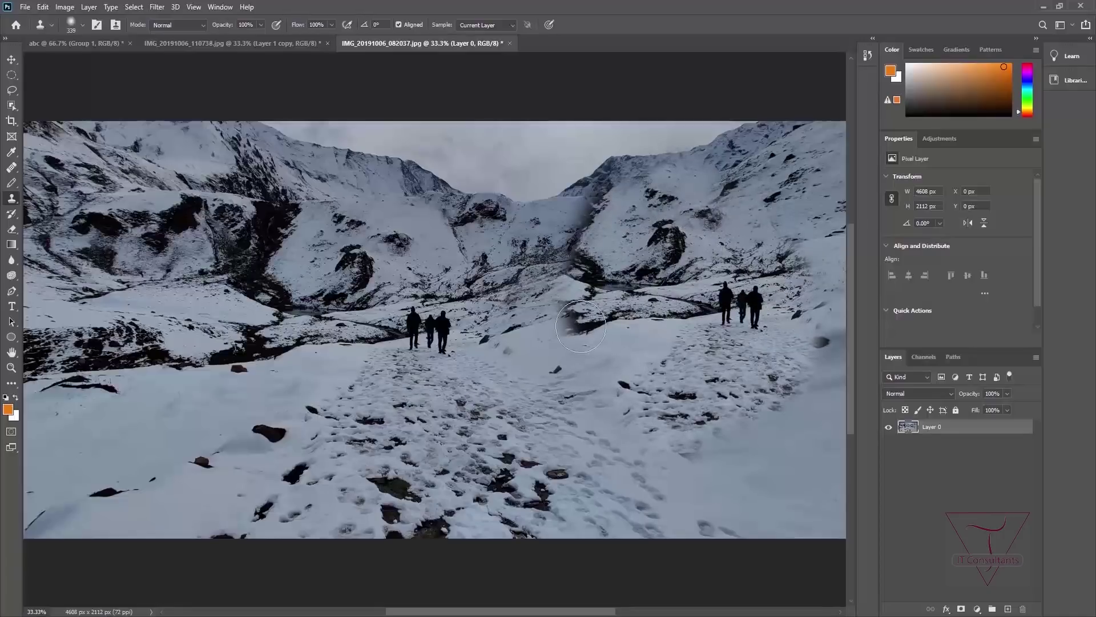
pyautogui.moveTo(548, 330); pyautogui.dragTo(605, 340)
# Step: Undo the Clone Stamp strokes and the unlocking of the Background layer
pyautogui.hotkey('ctrl', 'z')
pyautogui.hotkey('ctrl', 'z')
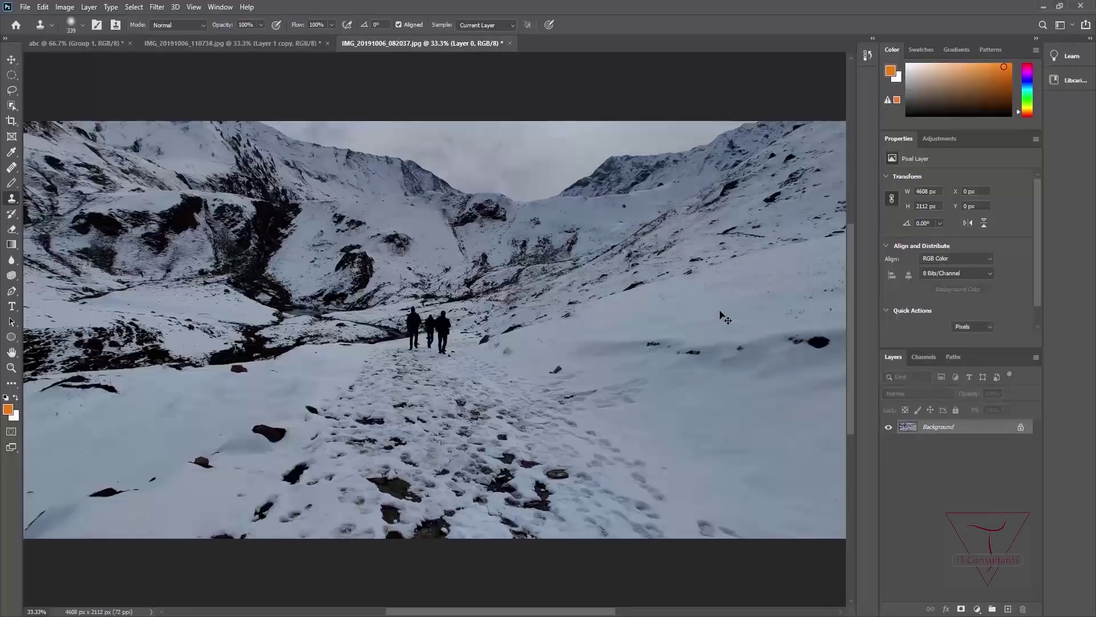
pyautogui.hotkey('ctrl', 'z')
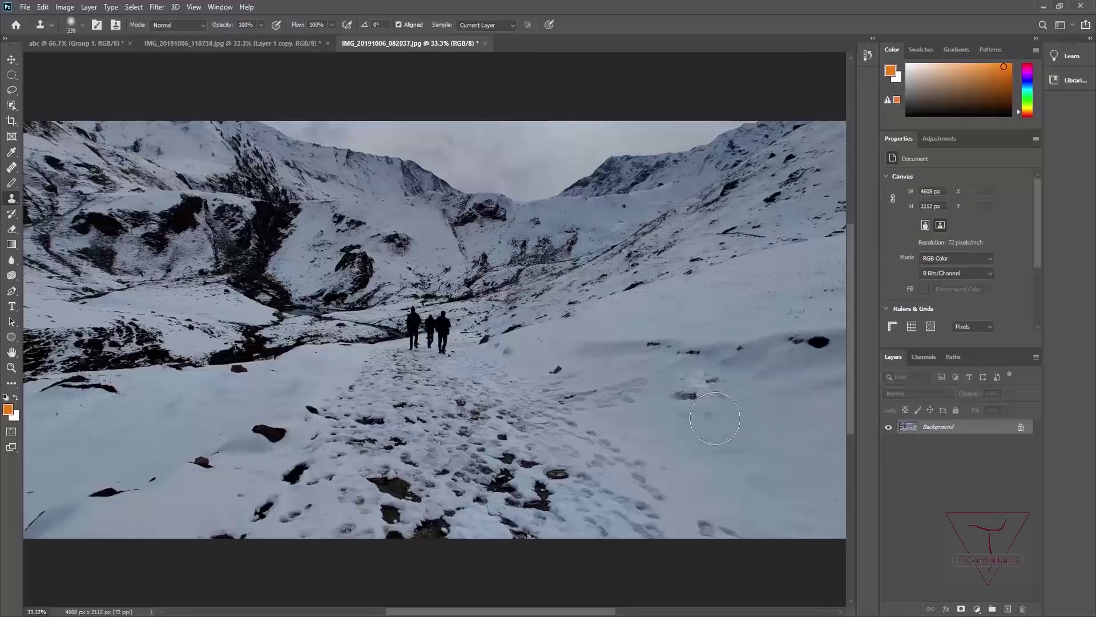
# Step: Unlock the Background layer and add a new empty layer above it
pyautogui.click(1019, 431)
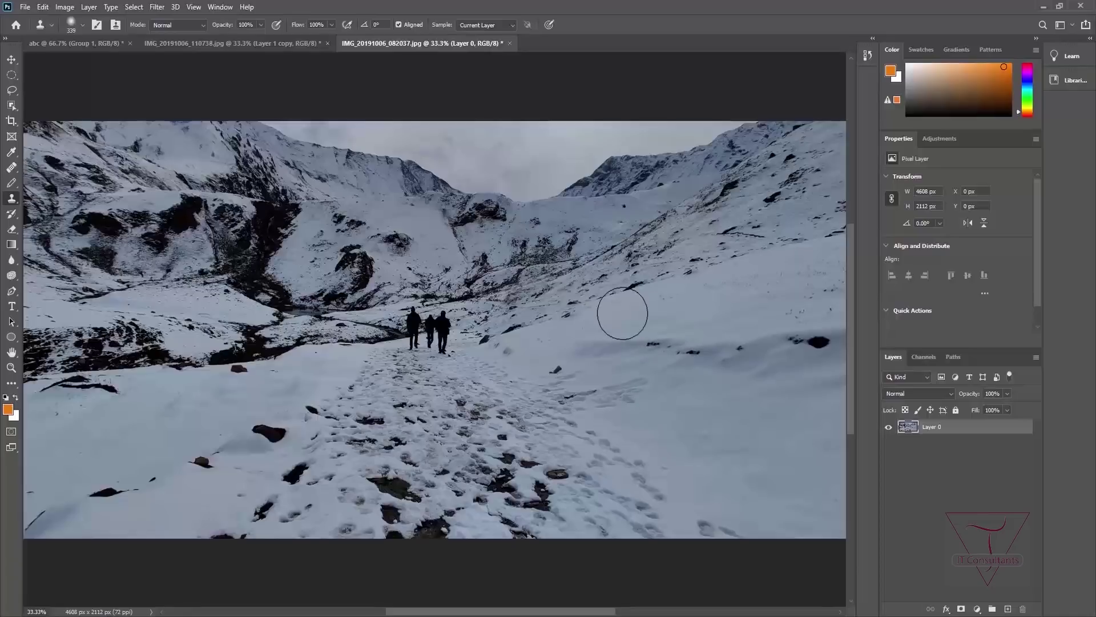
pyautogui.click(1009, 608)
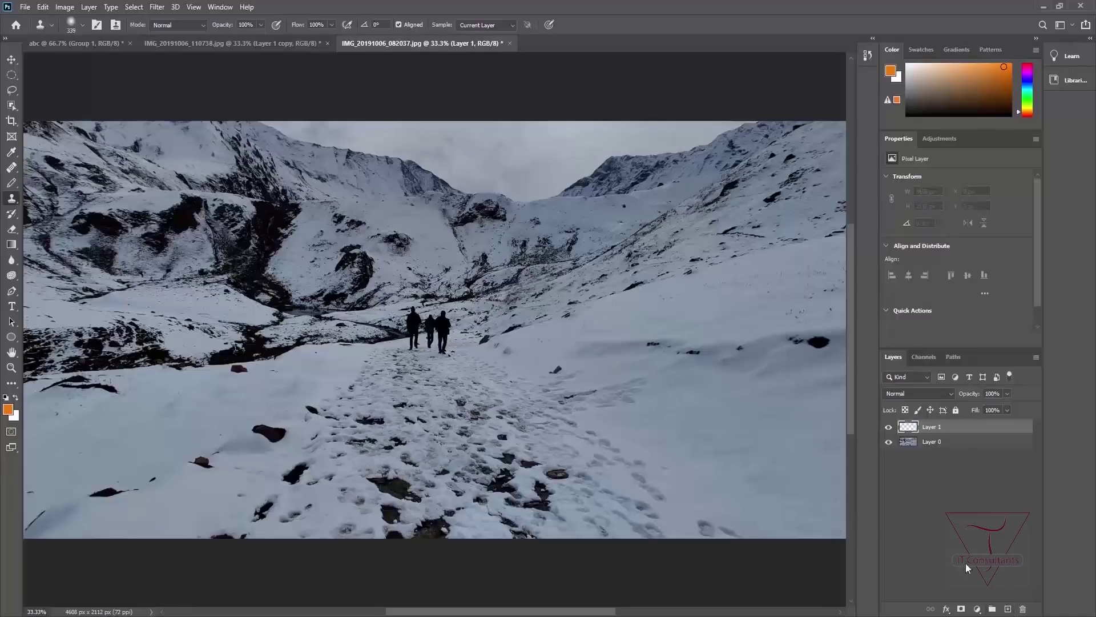
# Step: Sample the three hikers from Layer 0 and clone them with the surrounding path onto Layer 1 over the right snowy slope
pyautogui.click(937, 450)
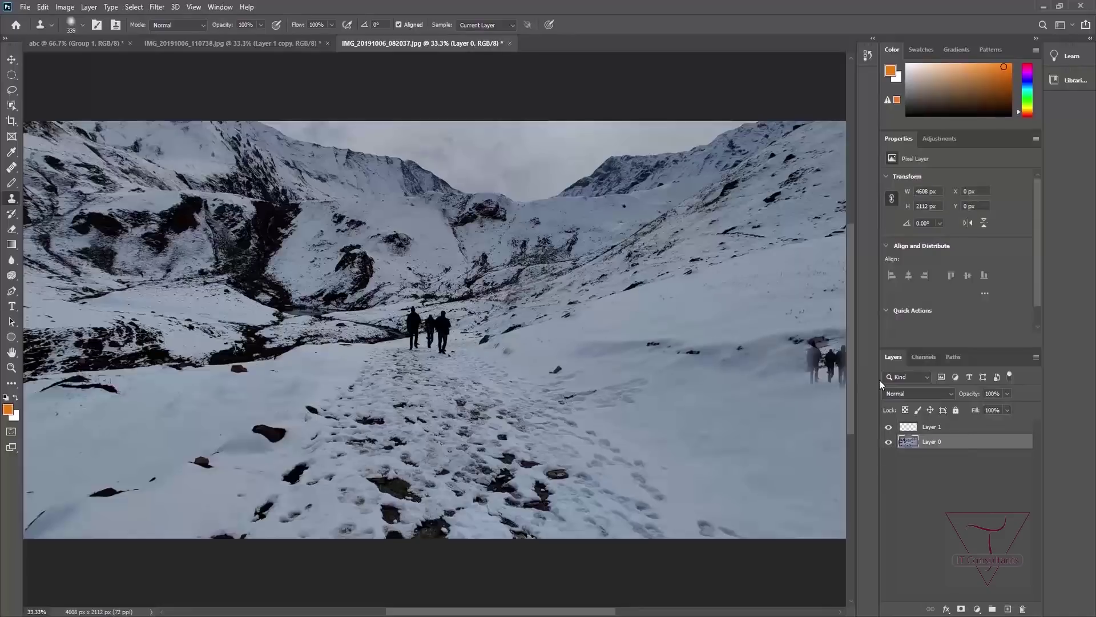
pyautogui.click(932, 429)
pyautogui.moveTo(673, 286)
pyautogui.mouseDown()
pyautogui.moveTo(684, 316)
pyautogui.moveTo(695, 307)
pyautogui.moveTo(680, 308)
pyautogui.moveTo(692, 322)
pyautogui.moveTo(661, 302)
pyautogui.moveTo(715, 331)
pyautogui.moveTo(639, 304)
pyautogui.moveTo(721, 310)
pyautogui.moveTo(632, 348)
pyautogui.moveTo(740, 321)
pyautogui.moveTo(637, 350)
pyautogui.moveTo(716, 267)
pyautogui.moveTo(726, 362)
pyautogui.moveTo(625, 295)
pyautogui.moveTo(720, 281)
pyautogui.mouseUp()
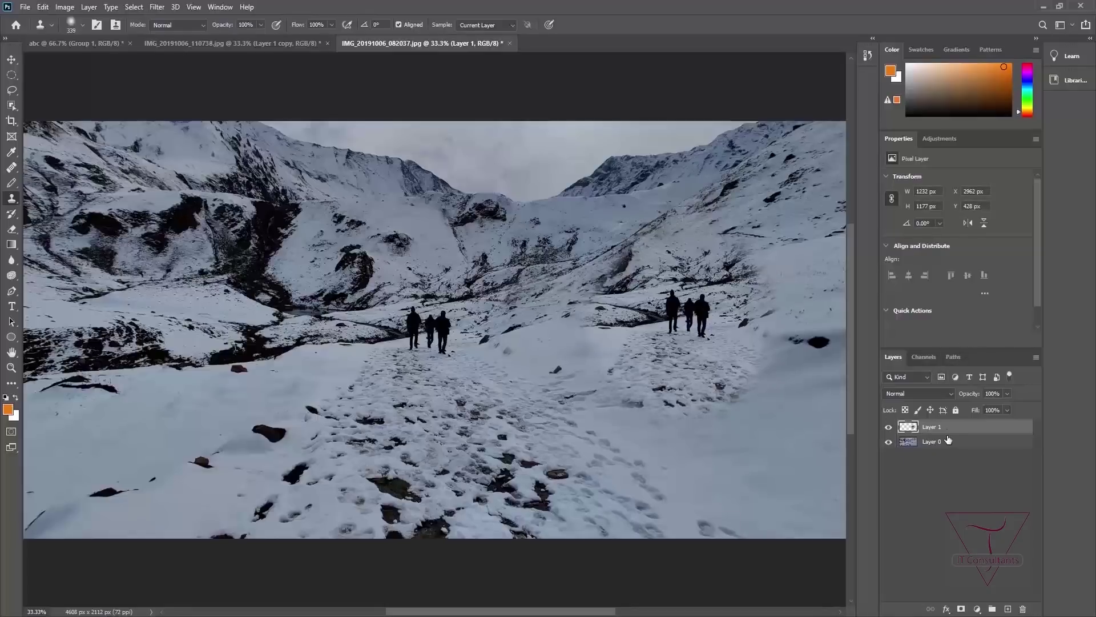
# Step: Delete Layer 1, undo the deletion, and toggle the layer's visibility off and on
pyautogui.press('Delete')
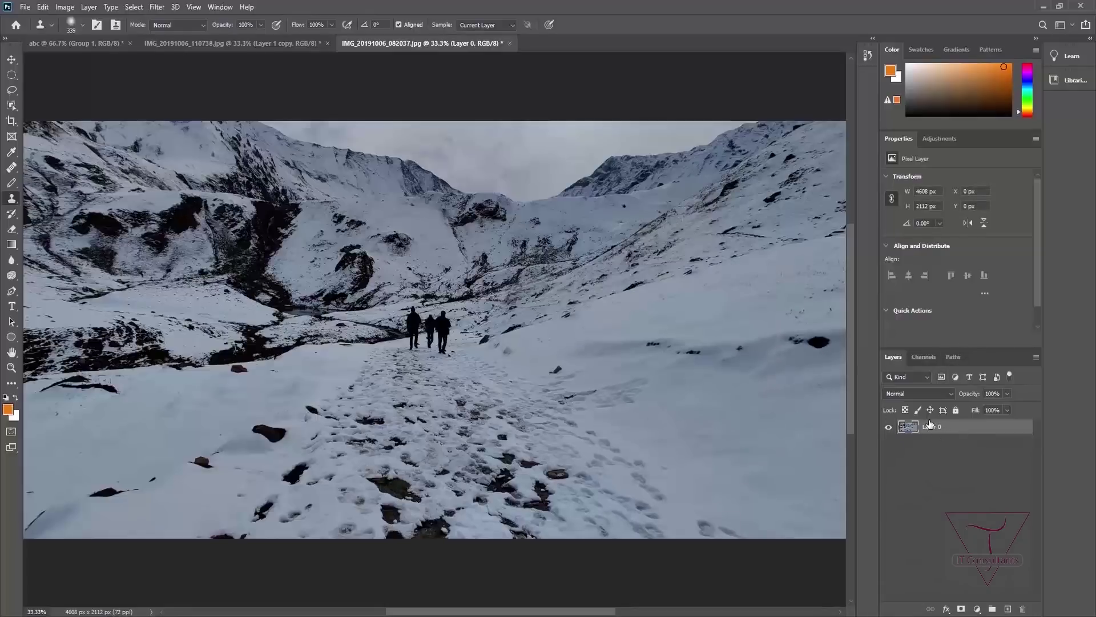
pyautogui.hotkey('ctrl', 'z')
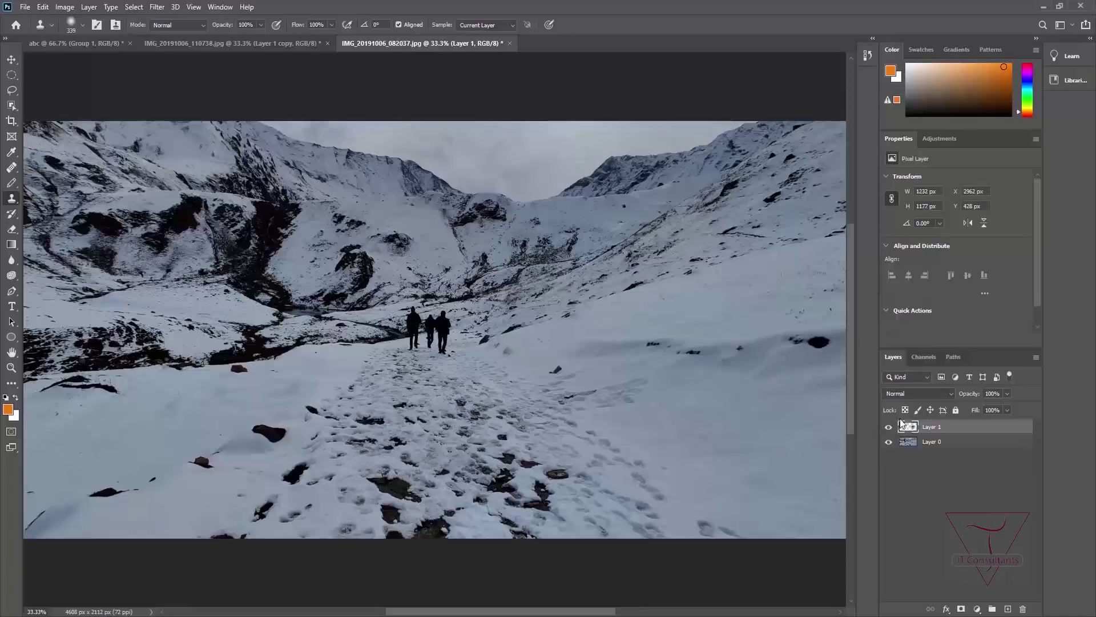
pyautogui.click(888, 428)
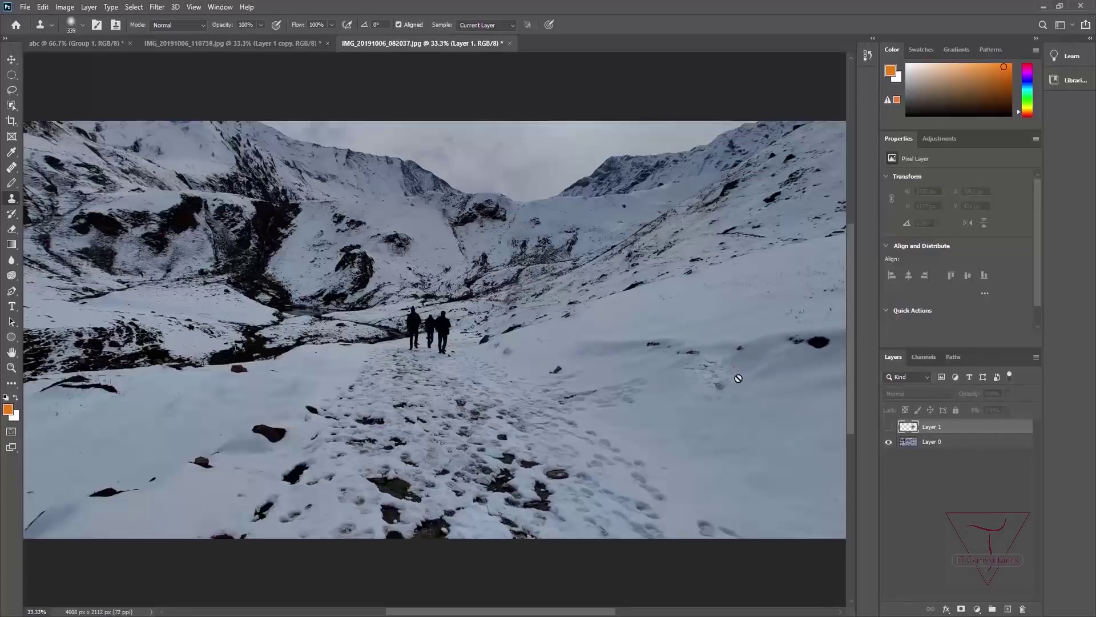
pyautogui.click(889, 427)
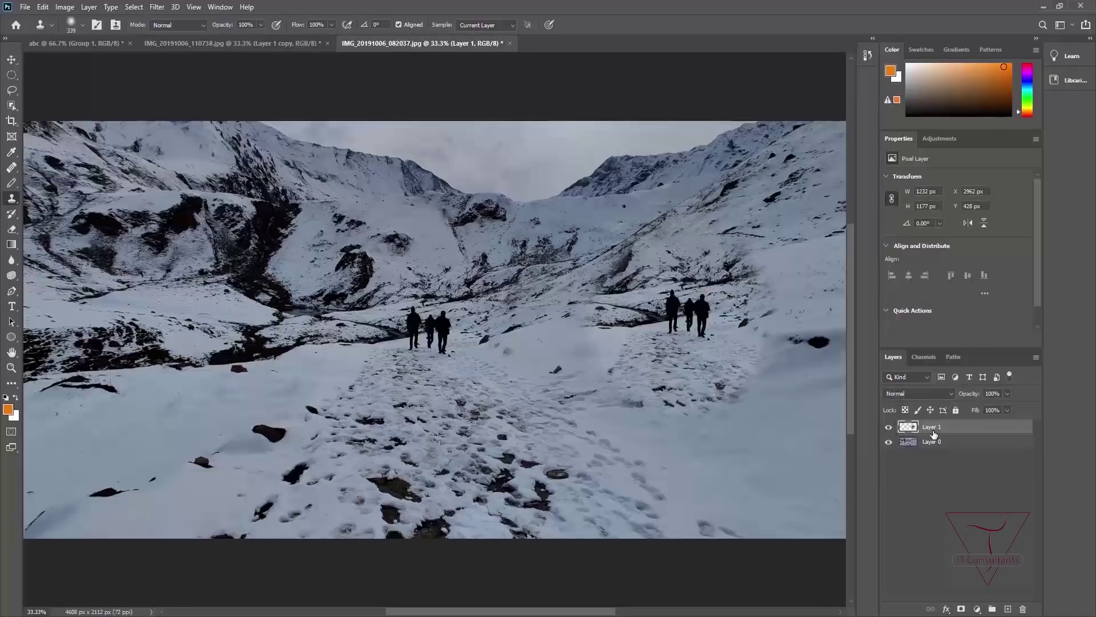
# Step: Delete Layer 1 containing the cloned hikers, keeping only Layer 0
pyautogui.click(936, 441)
pyautogui.click(932, 428)
pyautogui.press('Delete')
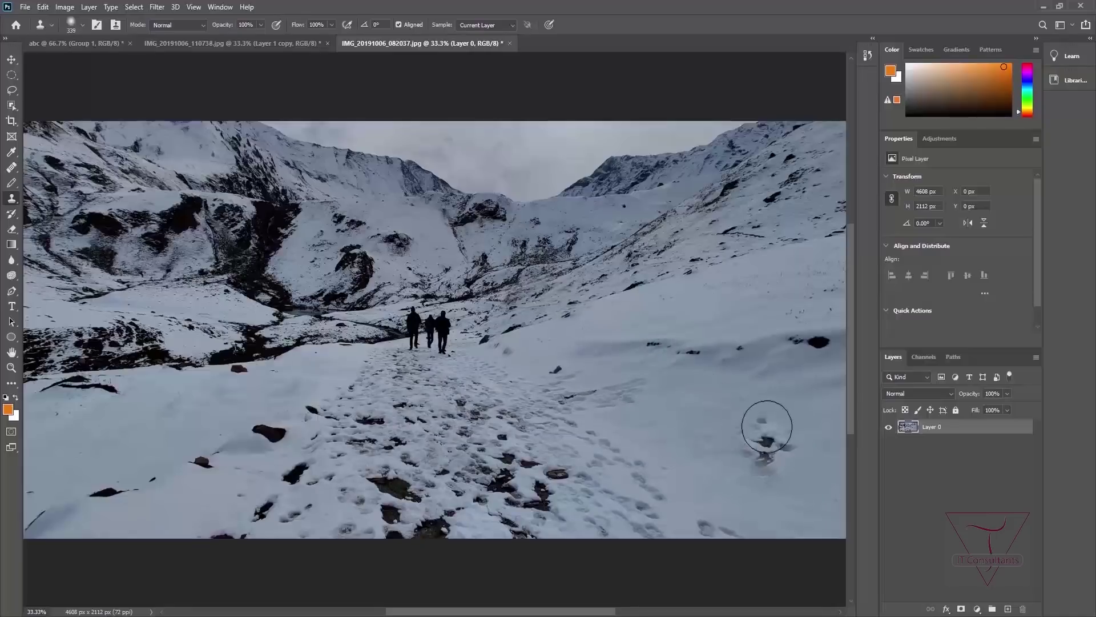
# Step: Try covering the three hikers and the surrounding valley on Layer 0 with clean snow cloned from the right slope
pyautogui.moveTo(758, 399); pyautogui.dragTo(766, 379)
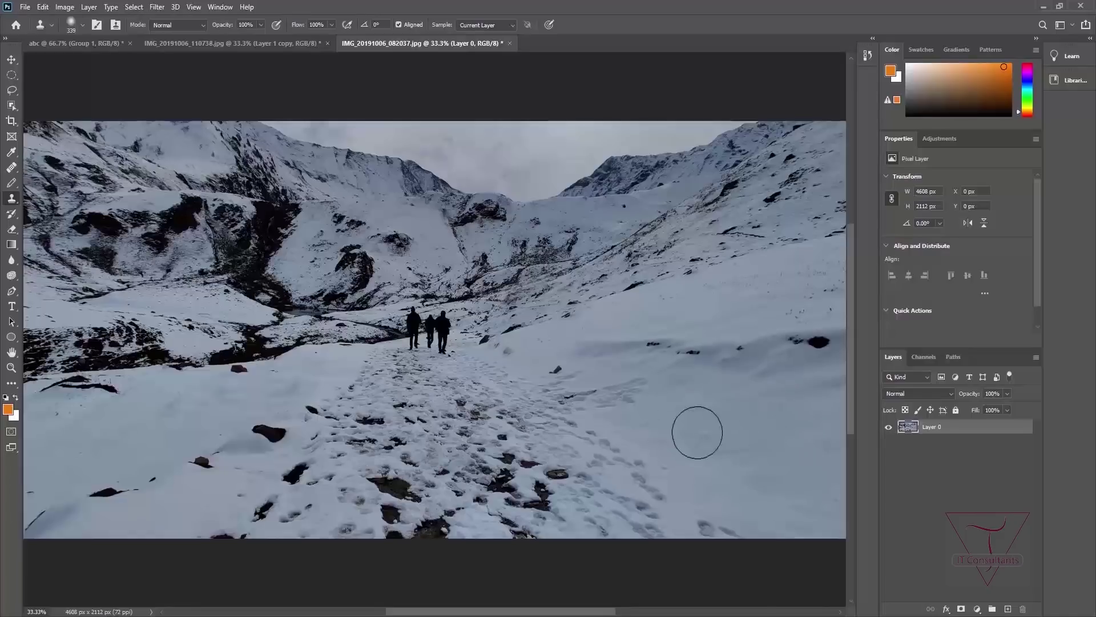
pyautogui.moveTo(442, 305)
pyautogui.mouseDown()
pyautogui.moveTo(446, 331)
pyautogui.moveTo(399, 308)
pyautogui.moveTo(388, 326)
pyautogui.mouseUp()
pyautogui.moveTo(352, 367)
pyautogui.mouseDown()
pyautogui.moveTo(441, 375)
pyautogui.moveTo(443, 402)
pyautogui.moveTo(471, 409)
pyautogui.moveTo(460, 341)
pyautogui.moveTo(437, 376)
pyautogui.moveTo(425, 348)
pyautogui.moveTo(447, 345)
pyautogui.moveTo(527, 385)
pyautogui.mouseUp()
pyautogui.moveTo(620, 415)
pyautogui.mouseDown()
pyautogui.moveTo(529, 312)
pyautogui.moveTo(643, 401)
pyautogui.mouseUp()
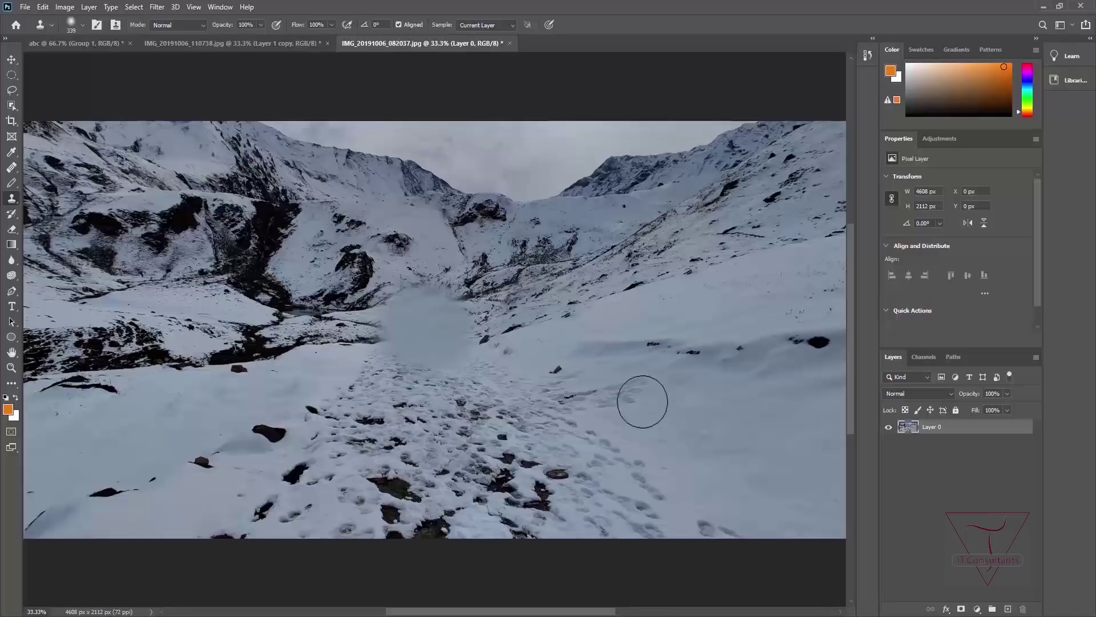
pyautogui.moveTo(423, 338)
pyautogui.mouseDown()
pyautogui.moveTo(394, 348)
pyautogui.moveTo(309, 328)
pyautogui.moveTo(370, 298)
pyautogui.moveTo(392, 348)
pyautogui.mouseUp()
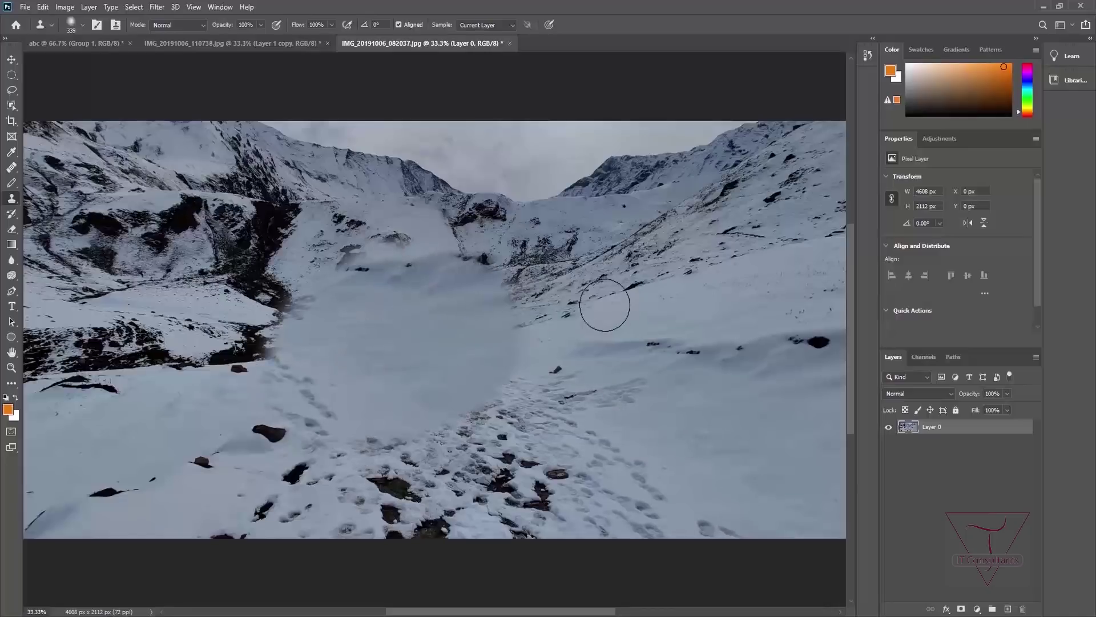
pyautogui.moveTo(505, 389)
pyautogui.mouseDown()
pyautogui.moveTo(351, 500)
pyautogui.moveTo(528, 448)
pyautogui.moveTo(511, 353)
pyautogui.moveTo(550, 361)
pyautogui.moveTo(519, 432)
pyautogui.mouseUp()
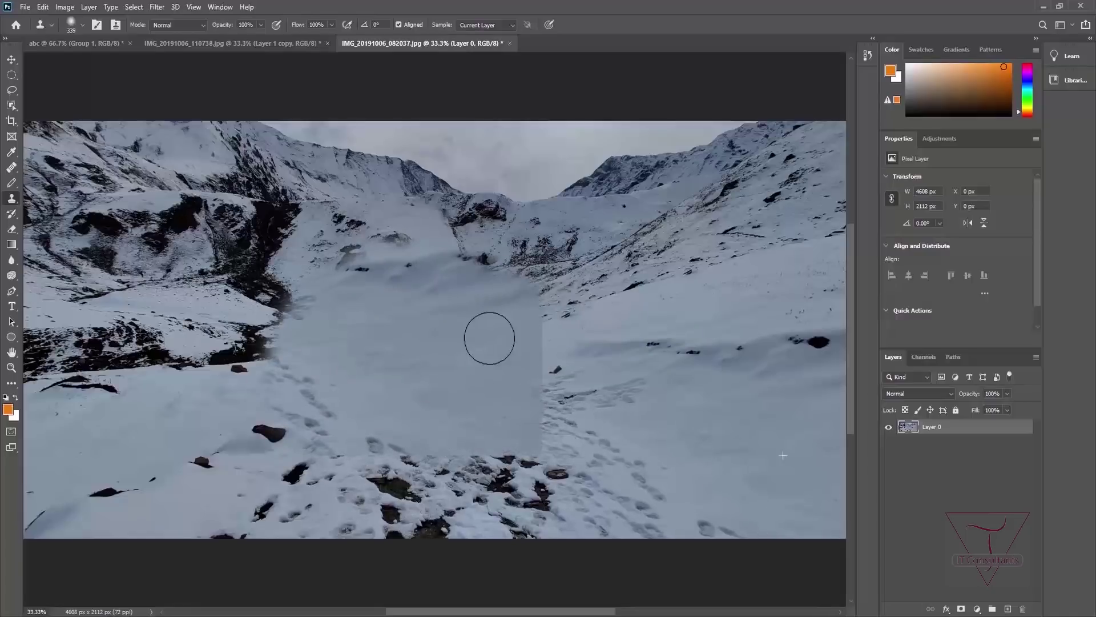
# Step: Undo the snow cloning strokes that cover the hikers and the valley
pyautogui.hotkey('ctrl', 'z')
pyautogui.hotkey('ctrl', 'z')
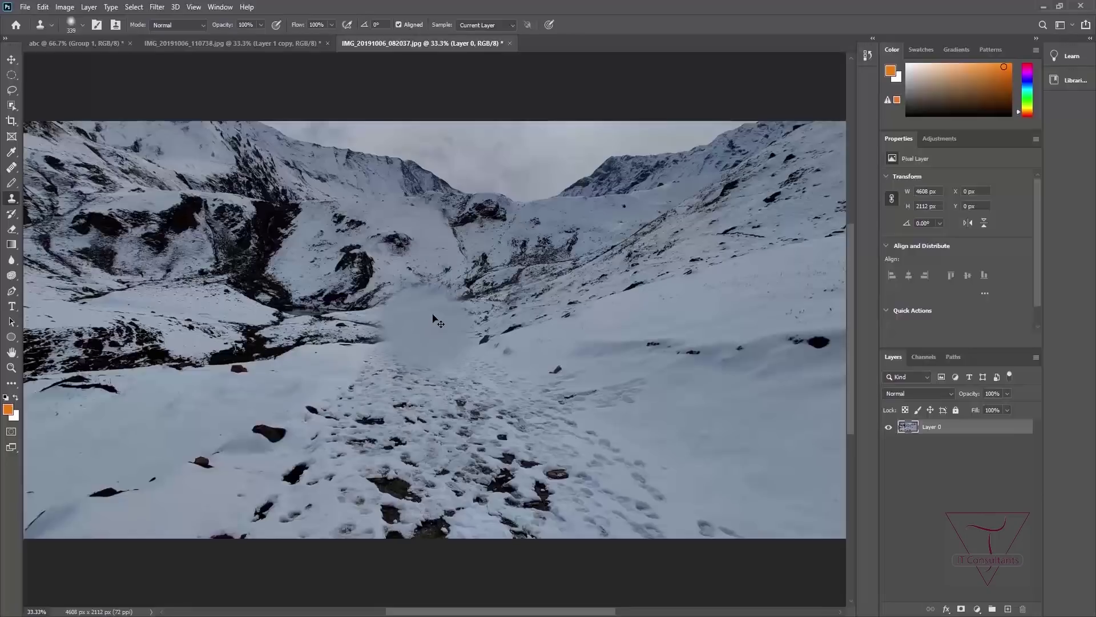
pyautogui.hotkey('ctrl', 'z')
# Step: Try cloning clean snow over the three hikers twice more, undoing each attempt
pyautogui.moveTo(431, 360); pyautogui.dragTo(435, 326)
pyautogui.hotkey('ctrl', 'z')
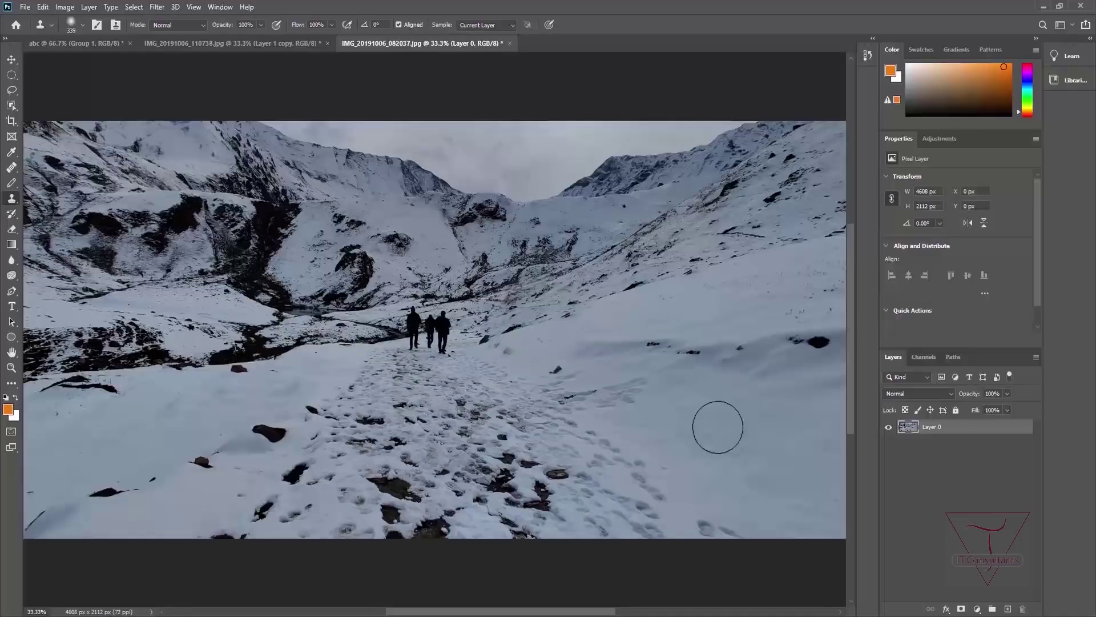
pyautogui.moveTo(423, 336)
pyautogui.mouseDown()
pyautogui.moveTo(445, 320)
pyautogui.moveTo(451, 378)
pyautogui.moveTo(437, 344)
pyautogui.moveTo(449, 323)
pyautogui.moveTo(408, 309)
pyautogui.moveTo(417, 340)
pyautogui.mouseUp()
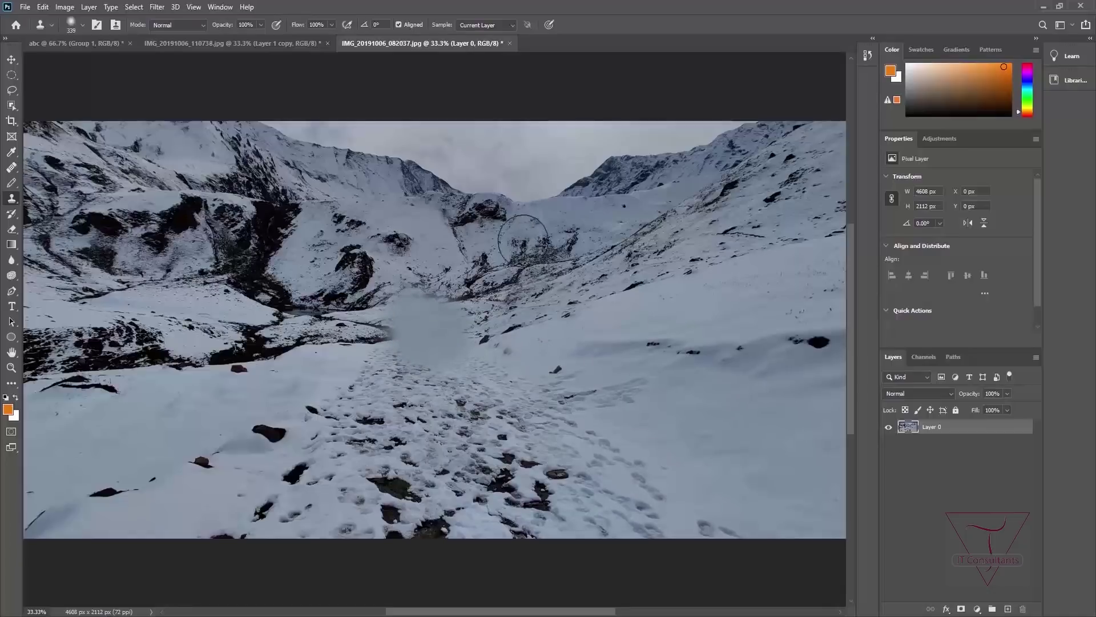
pyautogui.moveTo(458, 314); pyautogui.dragTo(454, 304)
pyautogui.hotkey('ctrl', 'z')
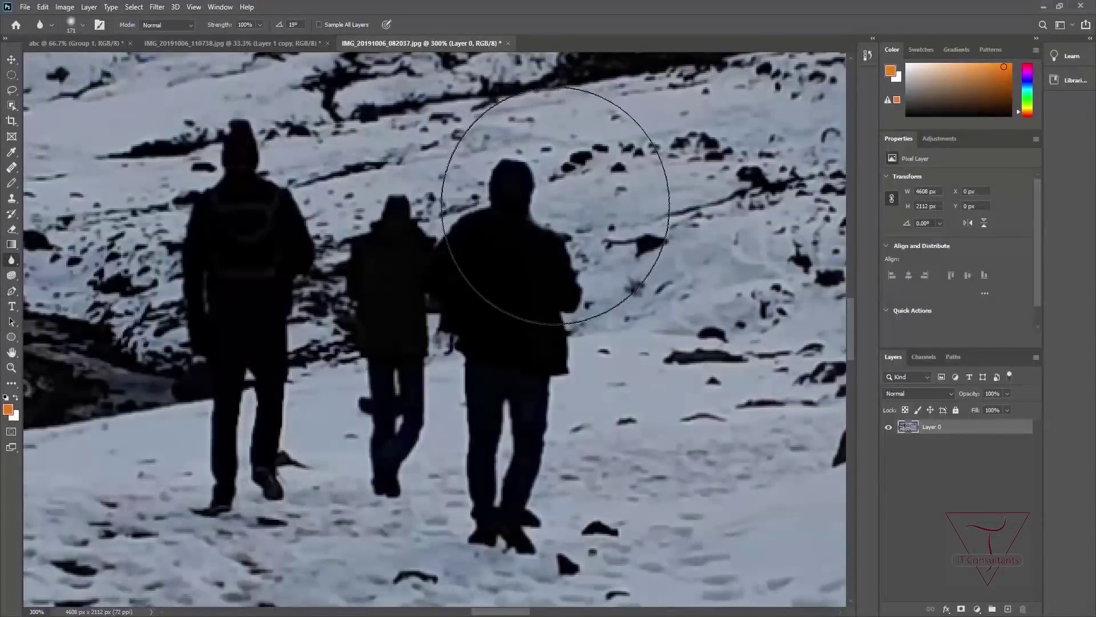
# Step: Switch between the Clone Stamp and Blur tools, ending on Blur, and set its brush size to 66 px
pyautogui.click(12, 198)
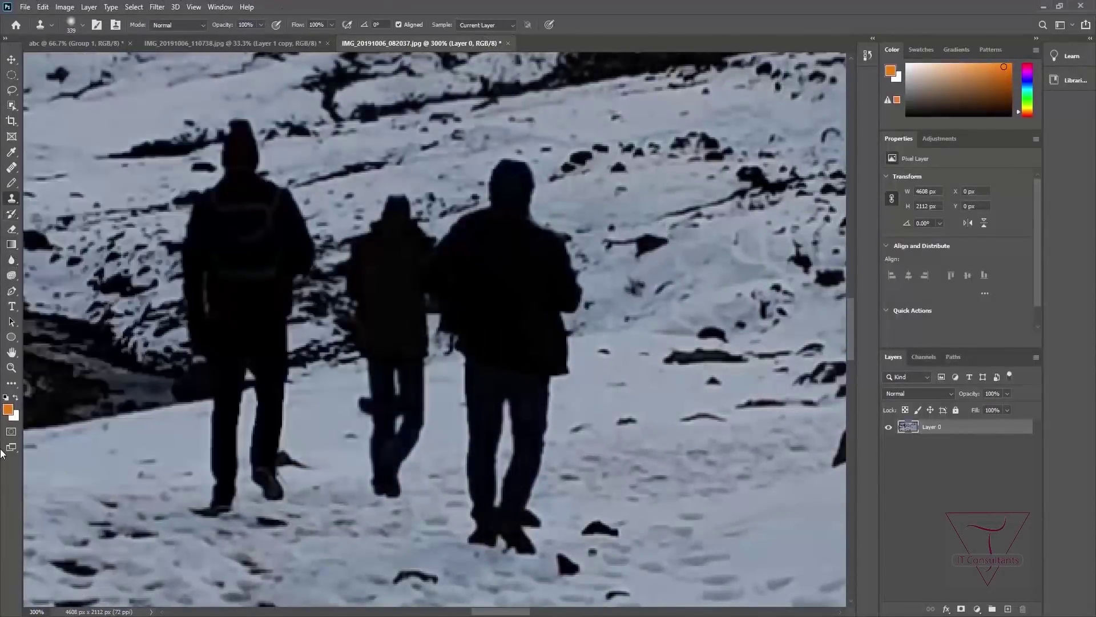
pyautogui.click(12, 262)
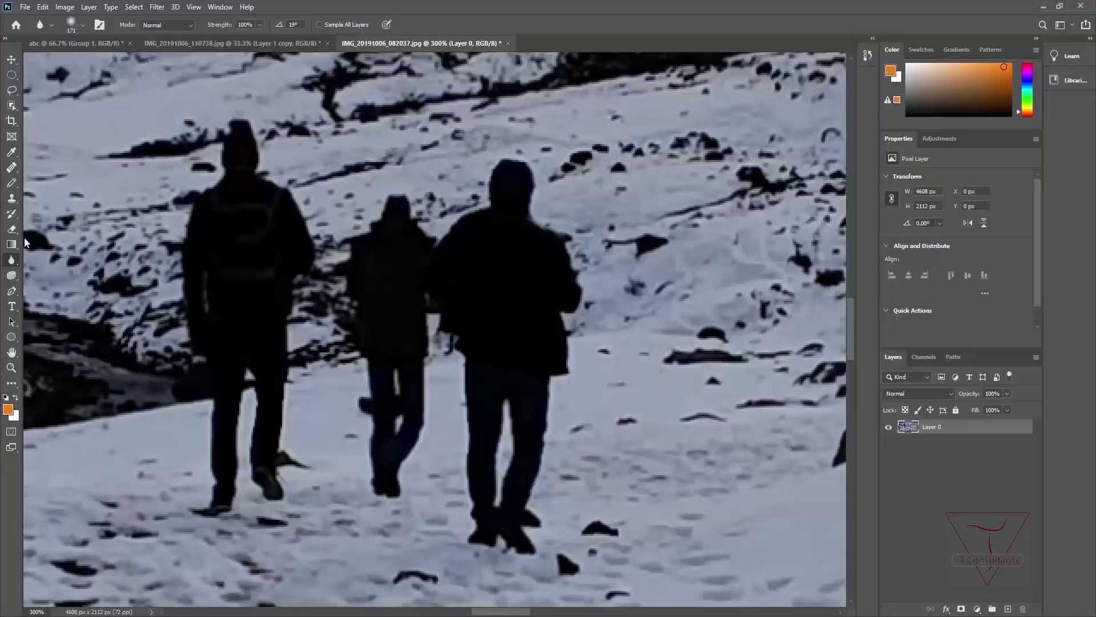
pyautogui.click(82, 26)
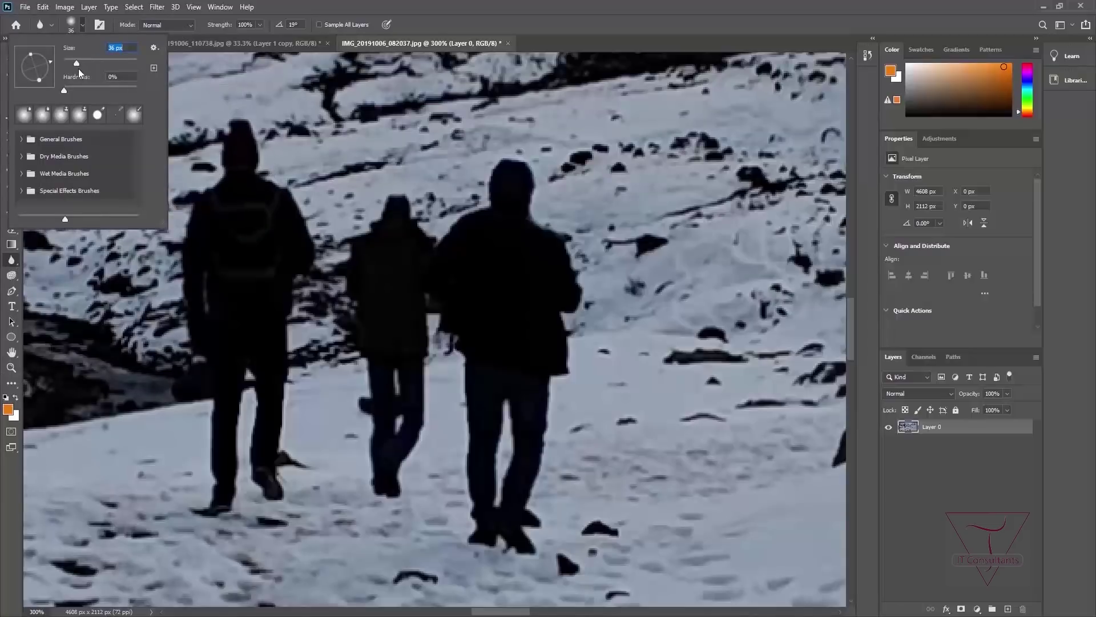
pyautogui.moveTo(77, 62); pyautogui.dragTo(87, 62)
pyautogui.click(443, 30)
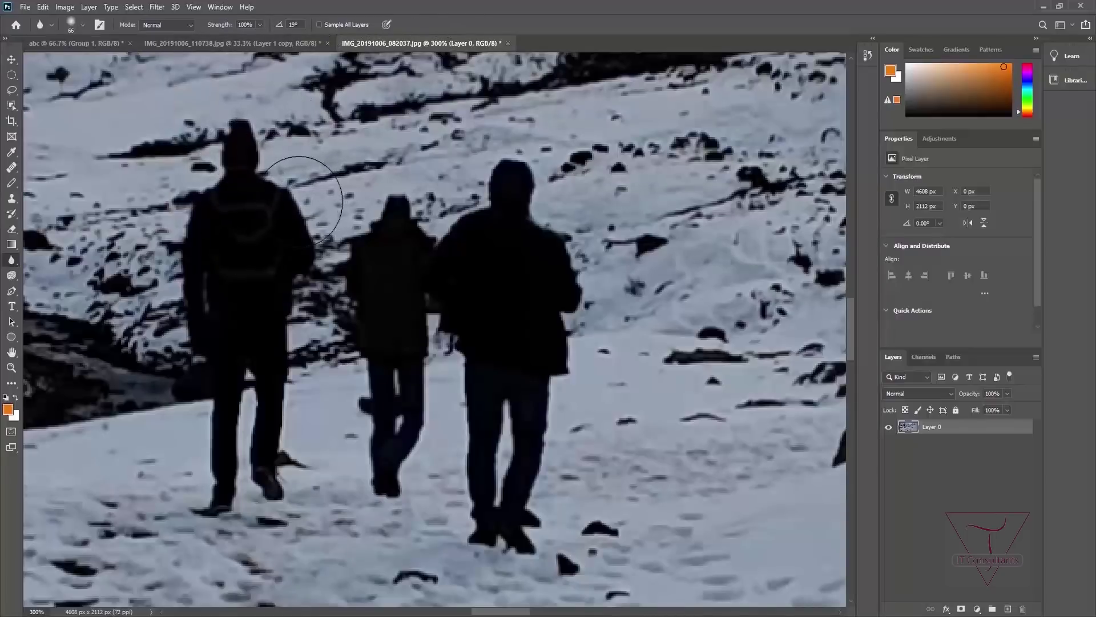
# Step: Examine the three hikers within the wider scene at 66.67% magnification, and return to 300%
pyautogui.hotkey('ctrl', '-')
pyautogui.hotkey('ctrl', '-')
pyautogui.hotkey('ctrl', '-')
pyautogui.hotkey('ctrl', '-')
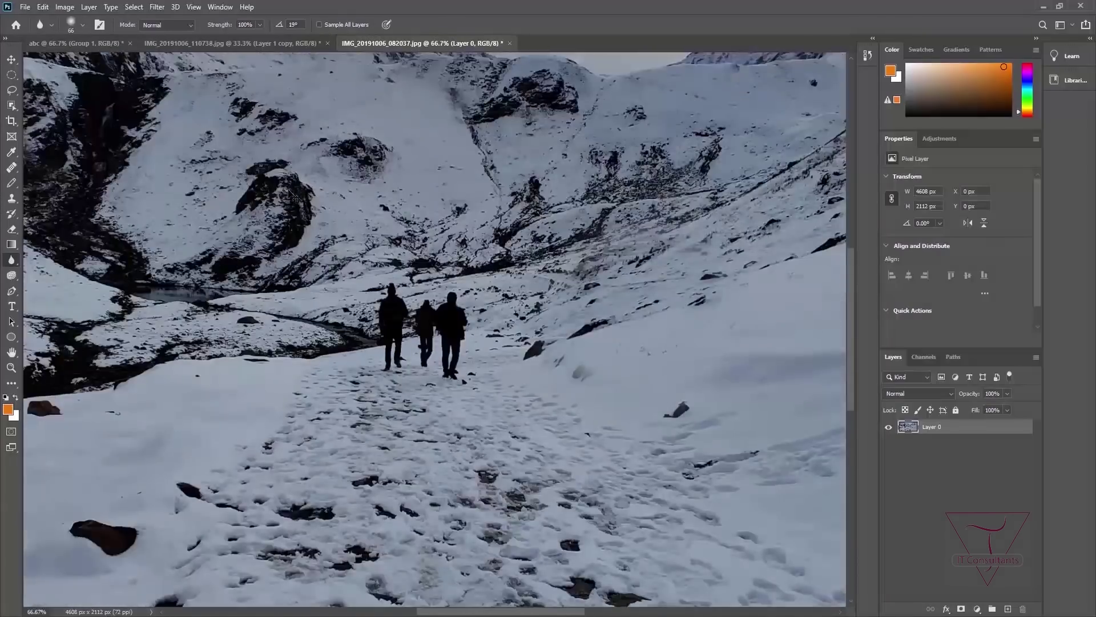
pyautogui.hotkey('ctrl', '+')
pyautogui.hotkey('ctrl', '+')
pyautogui.hotkey('ctrl', '+')
pyautogui.hotkey('ctrl', '+')
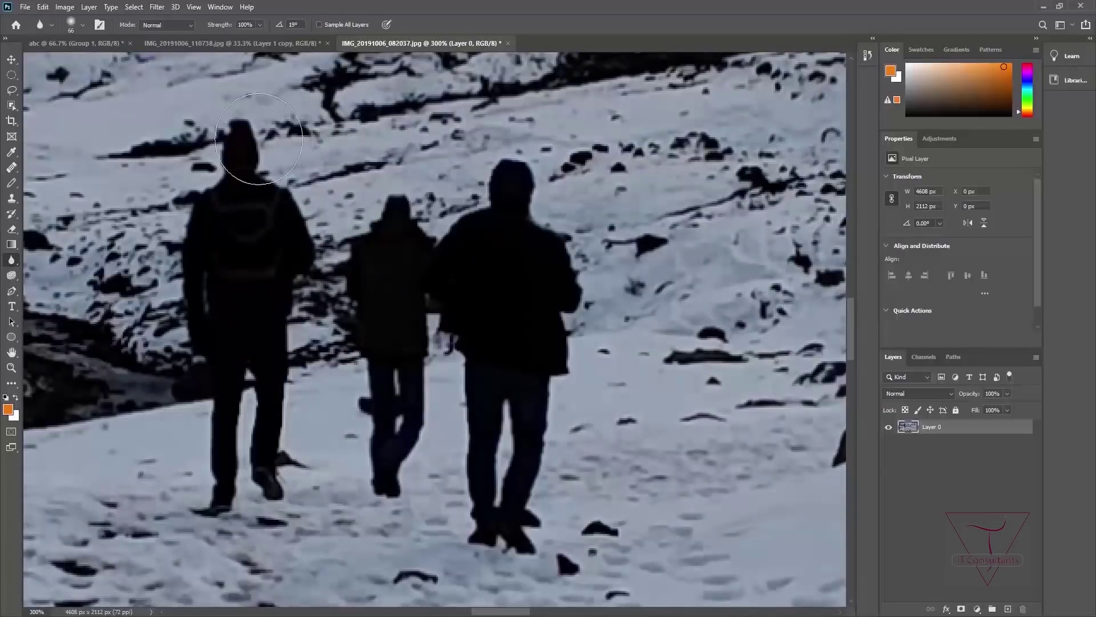
# Step: Blur the leftmost hiker from head to feet with repeated strokes at 100% strength, undoing the first trial stroke
pyautogui.moveTo(227, 175)
pyautogui.mouseDown()
pyautogui.moveTo(209, 201)
pyautogui.moveTo(246, 154)
pyautogui.mouseUp()
pyautogui.hotkey('ctrl', 'z')
pyautogui.moveTo(233, 197)
pyautogui.mouseDown()
pyautogui.moveTo(234, 172)
pyautogui.moveTo(222, 195)
pyautogui.moveTo(210, 188)
pyautogui.moveTo(205, 447)
pyautogui.moveTo(219, 461)
pyautogui.moveTo(243, 456)
pyautogui.moveTo(250, 488)
pyautogui.moveTo(188, 481)
pyautogui.moveTo(227, 505)
pyautogui.moveTo(254, 471)
pyautogui.moveTo(261, 391)
pyautogui.mouseUp()
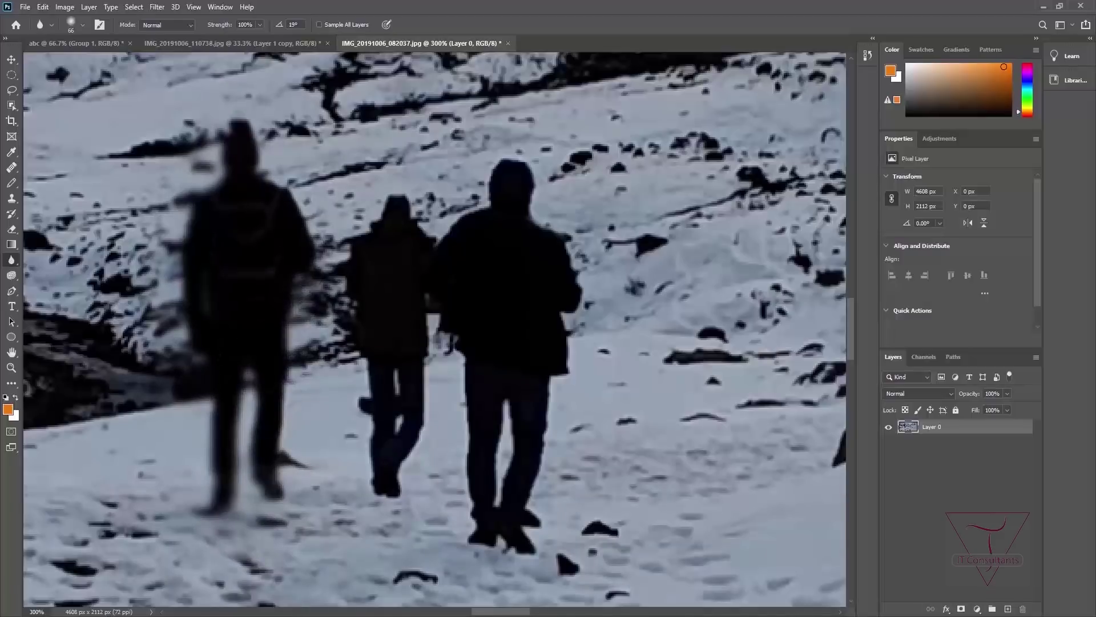
pyautogui.moveTo(252, 151)
pyautogui.mouseDown()
pyautogui.moveTo(211, 166)
pyautogui.moveTo(268, 166)
pyautogui.moveTo(208, 171)
pyautogui.mouseUp()
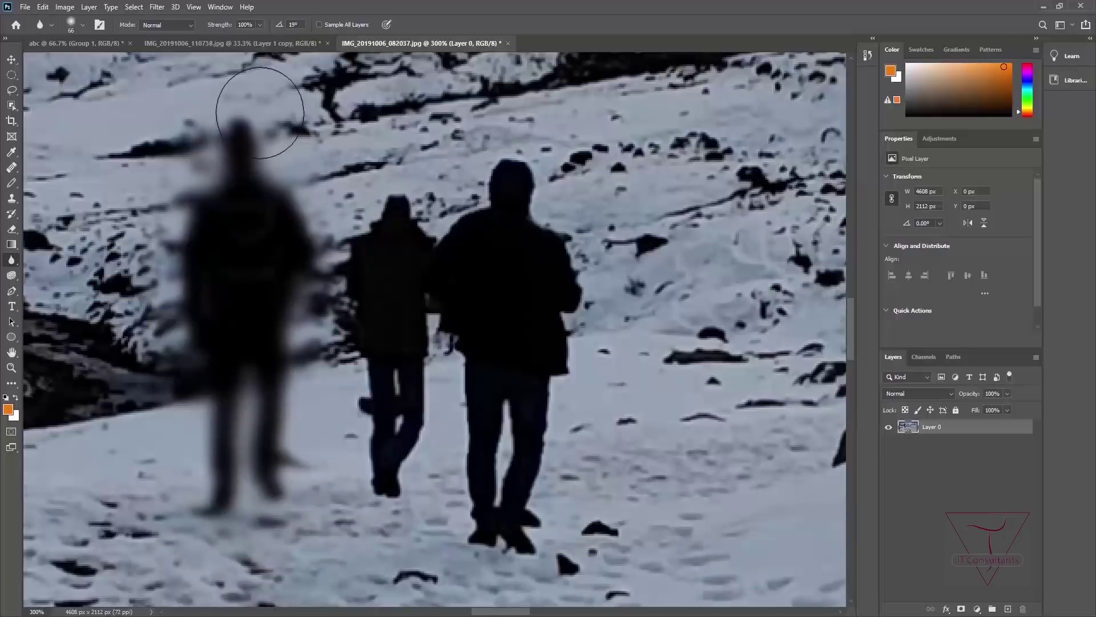
# Step: Inspect the Blur tool's Strength setting and close it without a change
pyautogui.click(260, 25)
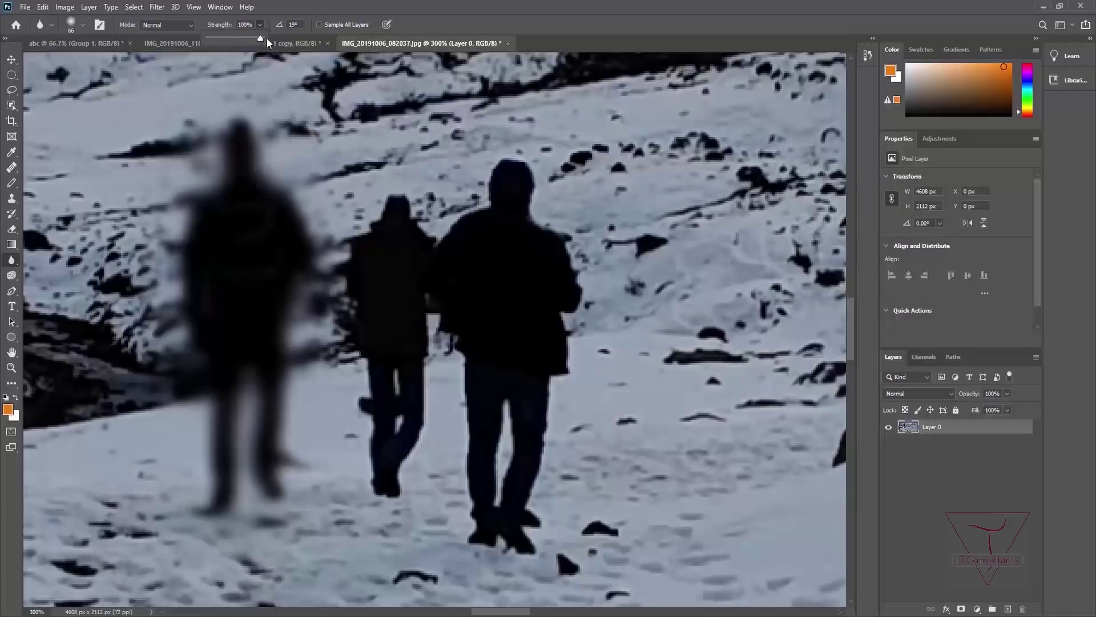
pyautogui.click(444, 5)
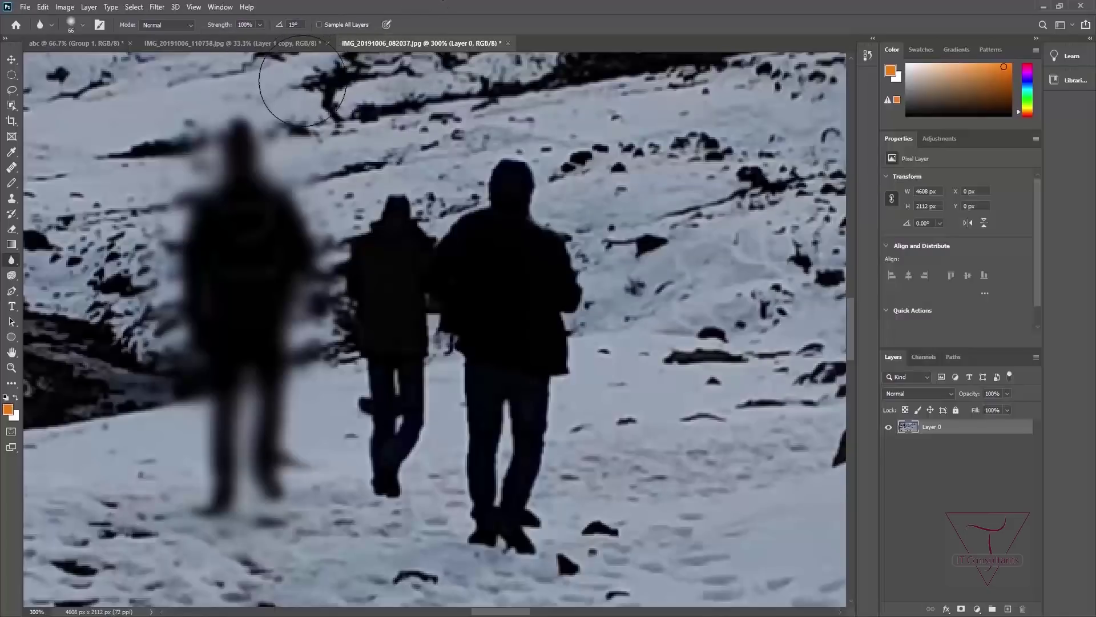
pyautogui.moveTo(252, 143)
pyautogui.mouseDown()
pyautogui.moveTo(250, 178)
pyautogui.moveTo(225, 171)
pyautogui.mouseUp()
pyautogui.moveTo(223, 261)
pyautogui.mouseDown()
pyautogui.moveTo(221, 205)
pyautogui.moveTo(243, 215)
pyautogui.moveTo(230, 216)
pyautogui.moveTo(240, 258)
pyautogui.mouseUp()
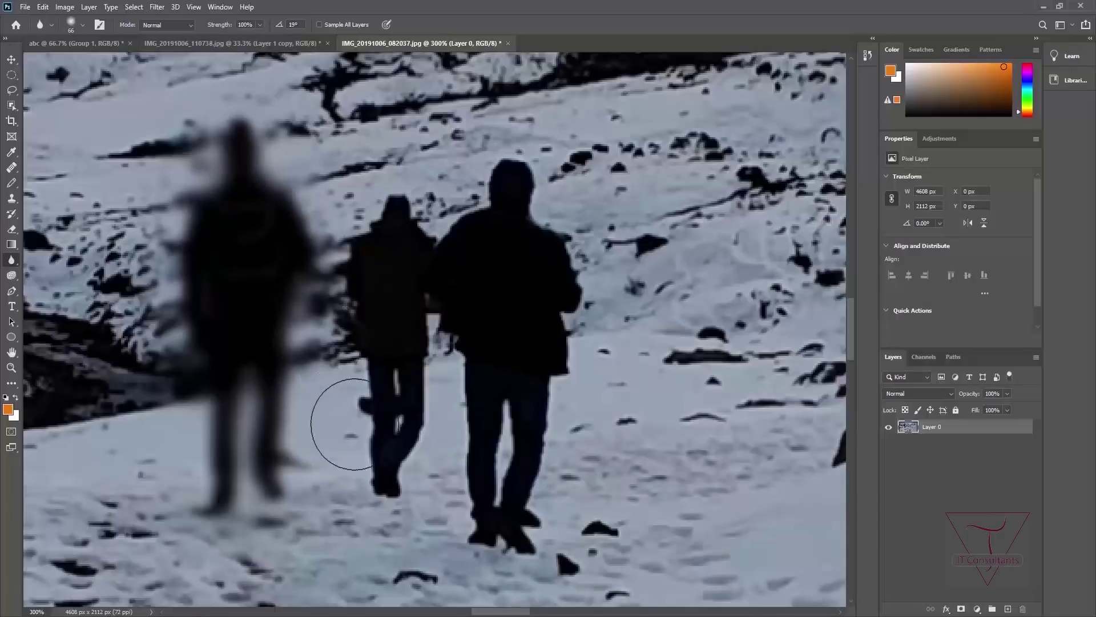
pyautogui.moveTo(602, 542)
pyautogui.mouseDown()
pyautogui.moveTo(558, 596)
pyautogui.moveTo(548, 586)
pyautogui.moveTo(612, 518)
pyautogui.moveTo(634, 519)
pyautogui.moveTo(661, 416)
pyautogui.moveTo(646, 407)
pyautogui.moveTo(642, 432)
pyautogui.moveTo(589, 441)
pyautogui.moveTo(585, 425)
pyautogui.moveTo(725, 417)
pyautogui.moveTo(724, 444)
pyautogui.moveTo(747, 400)
pyautogui.moveTo(763, 422)
pyautogui.moveTo(705, 379)
pyautogui.moveTo(706, 326)
pyautogui.moveTo(696, 359)
pyautogui.moveTo(683, 346)
pyautogui.moveTo(704, 374)
pyautogui.moveTo(674, 351)
pyautogui.moveTo(690, 345)
pyautogui.moveTo(705, 371)
pyautogui.moveTo(694, 356)
pyautogui.moveTo(689, 384)
pyautogui.moveTo(639, 385)
pyautogui.moveTo(619, 358)
pyautogui.mouseUp()
pyautogui.moveTo(390, 573)
pyautogui.mouseDown()
pyautogui.moveTo(428, 567)
pyautogui.moveTo(386, 567)
pyautogui.mouseUp()
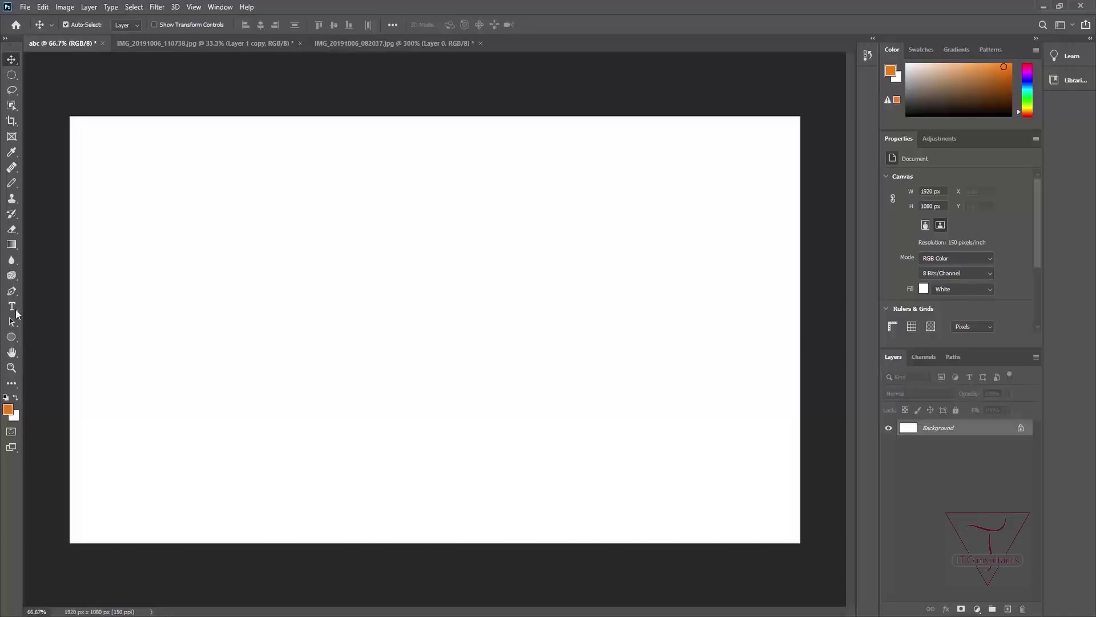
# Step: Switch to the abc document and draw an orange rectangle of about 743 × 259 px near the canvas's upper-left corner
pyautogui.click(15, 152)
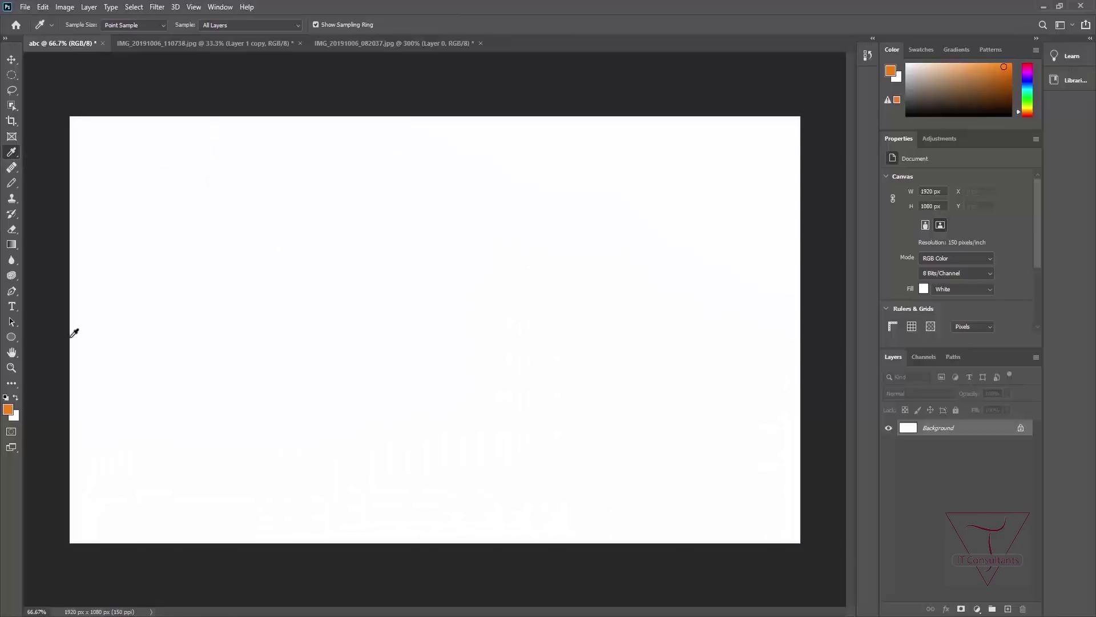
pyautogui.click(11, 337)
pyautogui.click(34, 336)
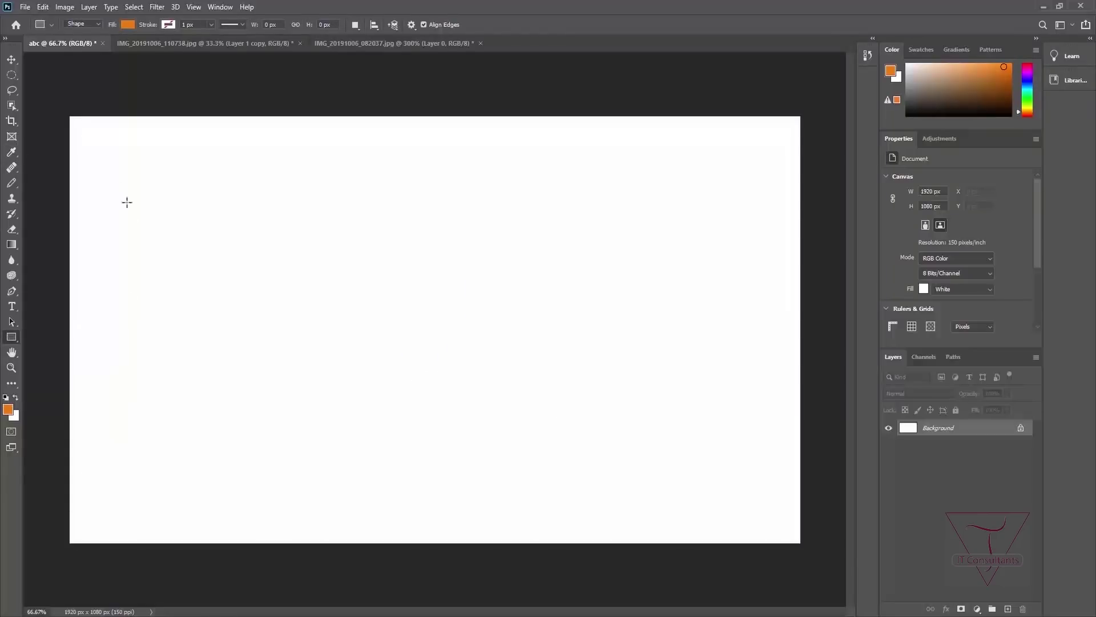
pyautogui.moveTo(94, 154); pyautogui.dragTo(377, 257)
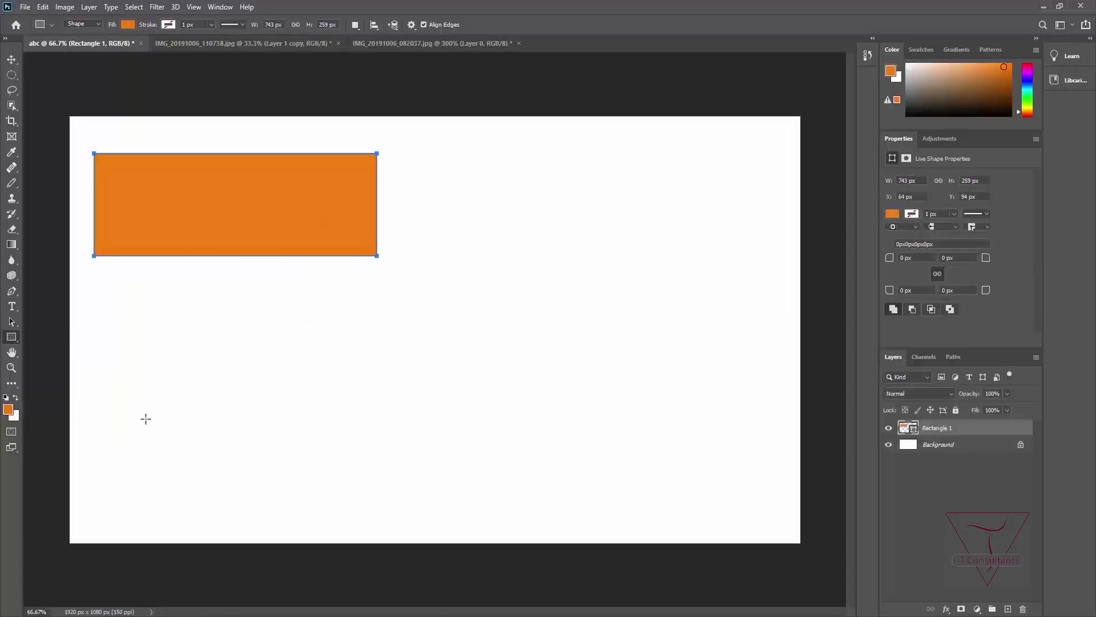
# Step: Copy the foreground colour's hex code ed7e12 from its colour picker and close the picker
pyautogui.click(8, 409)
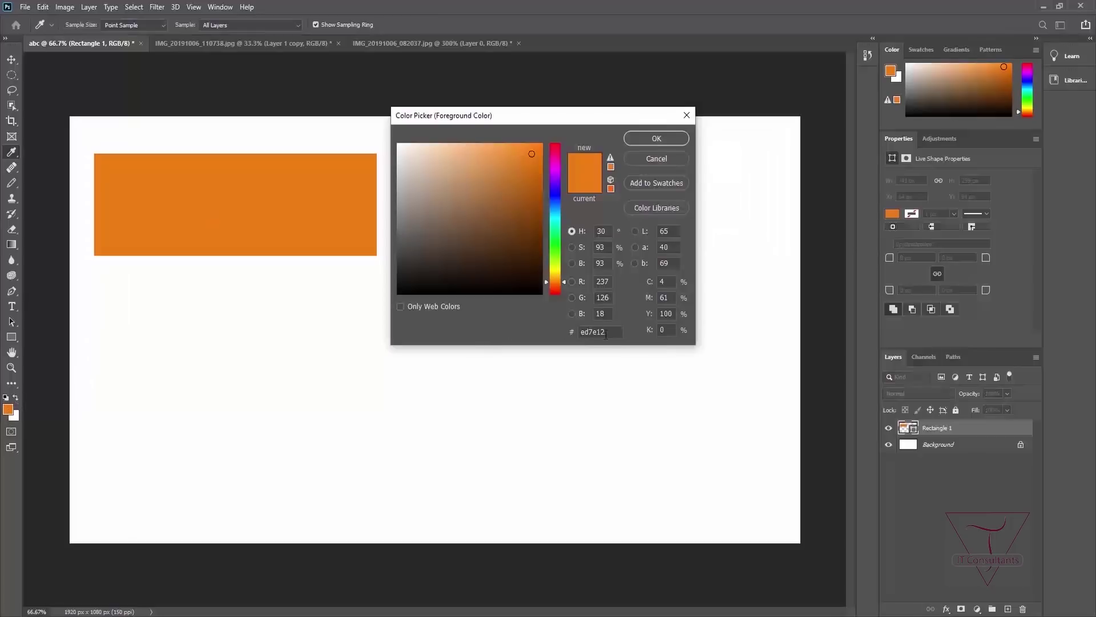
pyautogui.moveTo(609, 333); pyautogui.dragTo(561, 346)
pyautogui.hotkey('ctrl', 'c')
pyautogui.click(652, 140)
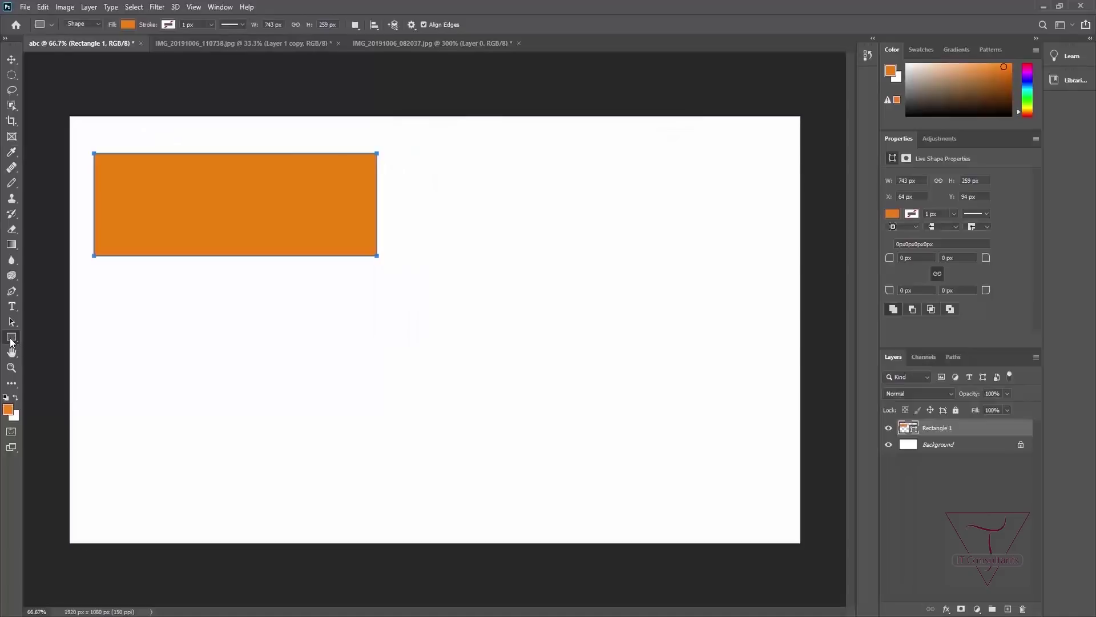
# Step: Draw an orange circle about 527 px in diameter on the right part of the canvas with the Ellipse tool
pyautogui.rightClick(10, 341)
pyautogui.click(73, 364)
pyautogui.moveTo(567, 182); pyautogui.dragTo(766, 389)
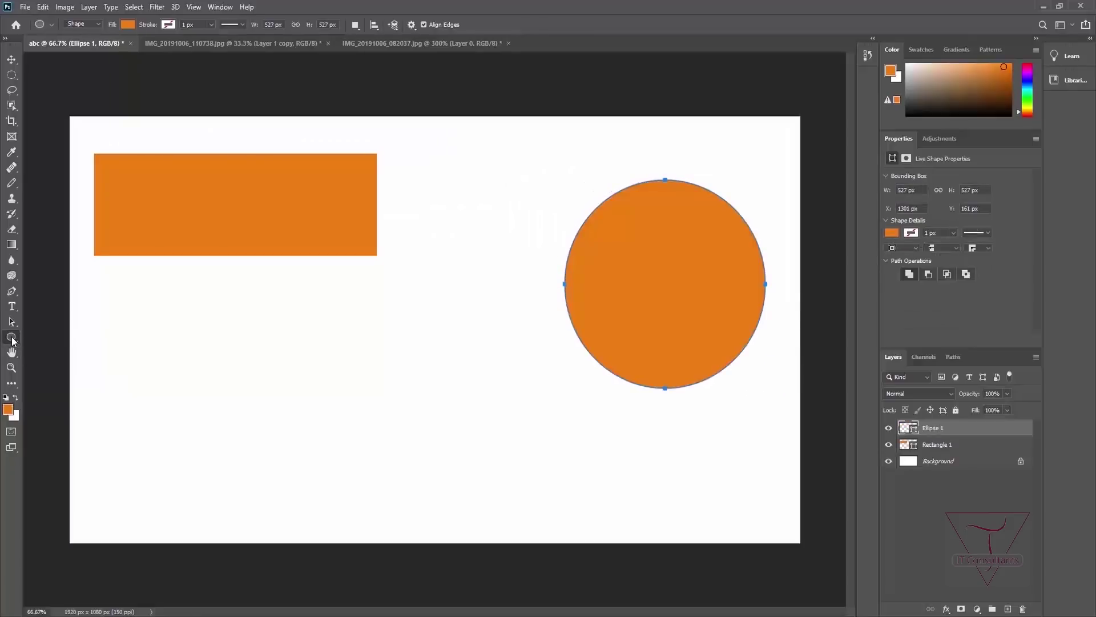
# Step: Draw a small orange ten-sided polygon below the rectangle, and move it down and to the right
pyautogui.rightClick(13, 341)
pyautogui.click(66, 374)
pyautogui.moveTo(285, 331); pyautogui.dragTo(333, 369)
pyautogui.click(11, 59)
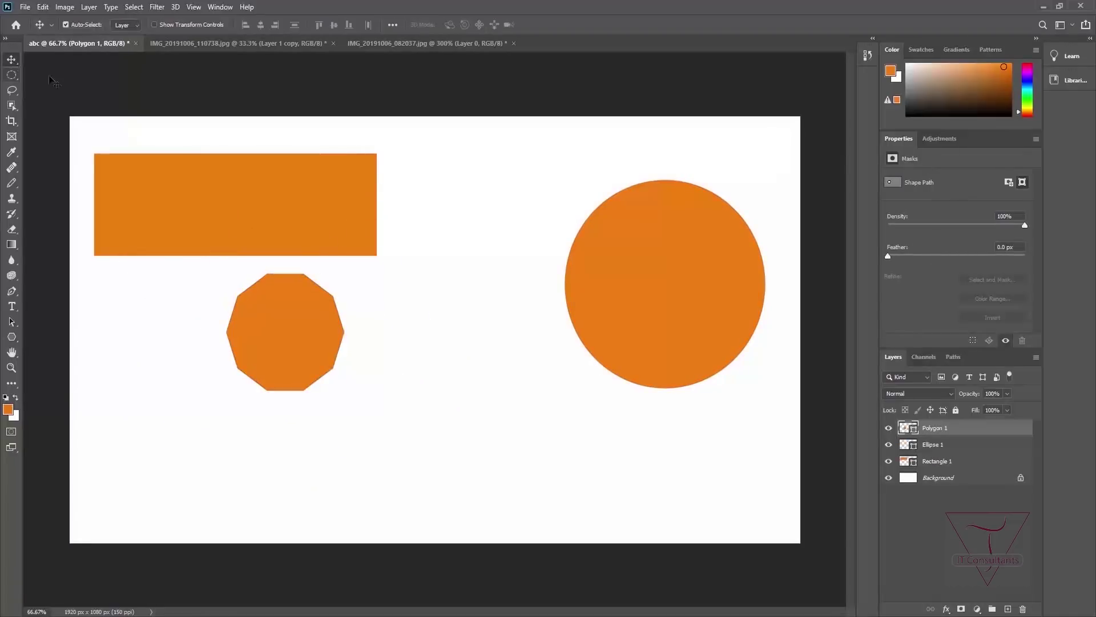
pyautogui.moveTo(285, 294); pyautogui.dragTo(360, 374)
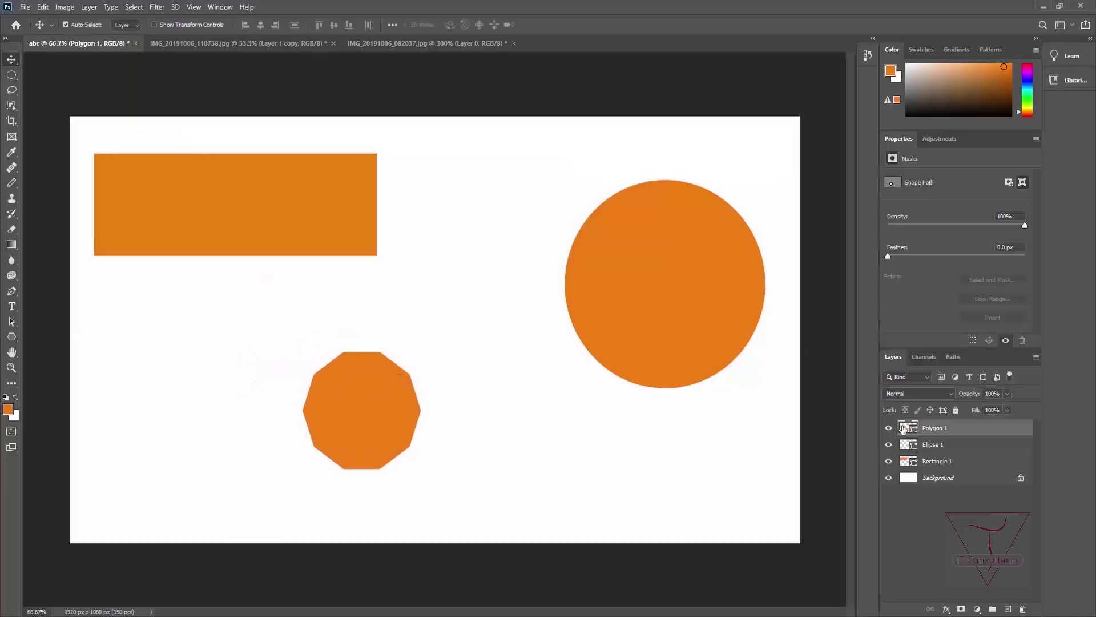
# Step: Change the polygon's fill to the near-black colour 070502
pyautogui.doubleClick(906, 429)
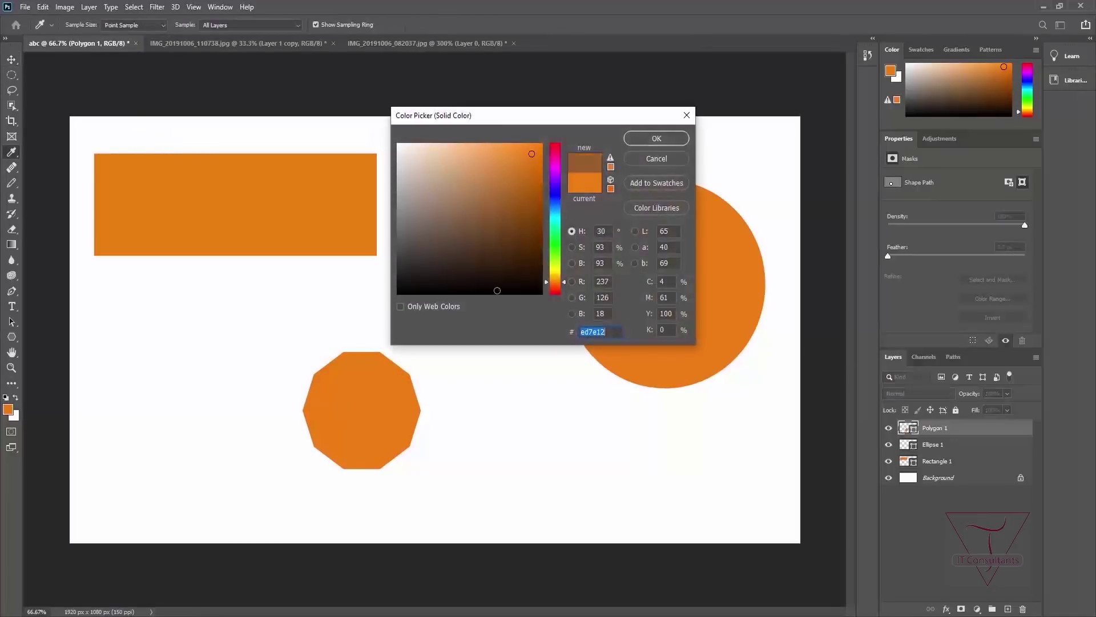
pyautogui.write('000000')
pyautogui.click(665, 140)
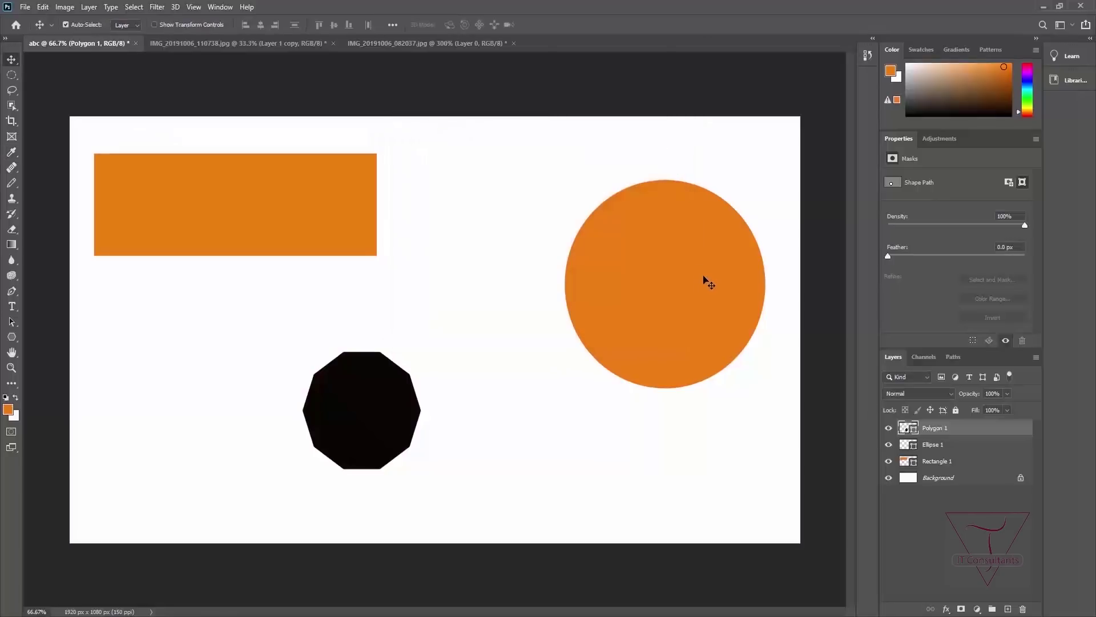
# Step: Select the circle and change its fill to the green 23d791 using the hue slider and colour field
pyautogui.click(718, 290)
pyautogui.click(912, 446)
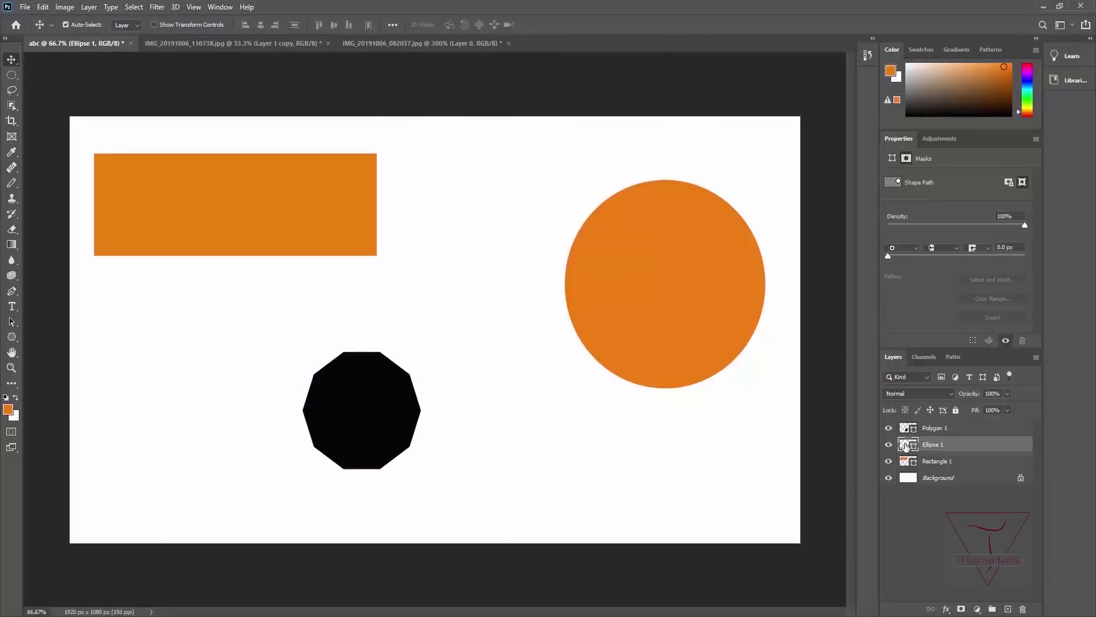
pyautogui.doubleClick(908, 446)
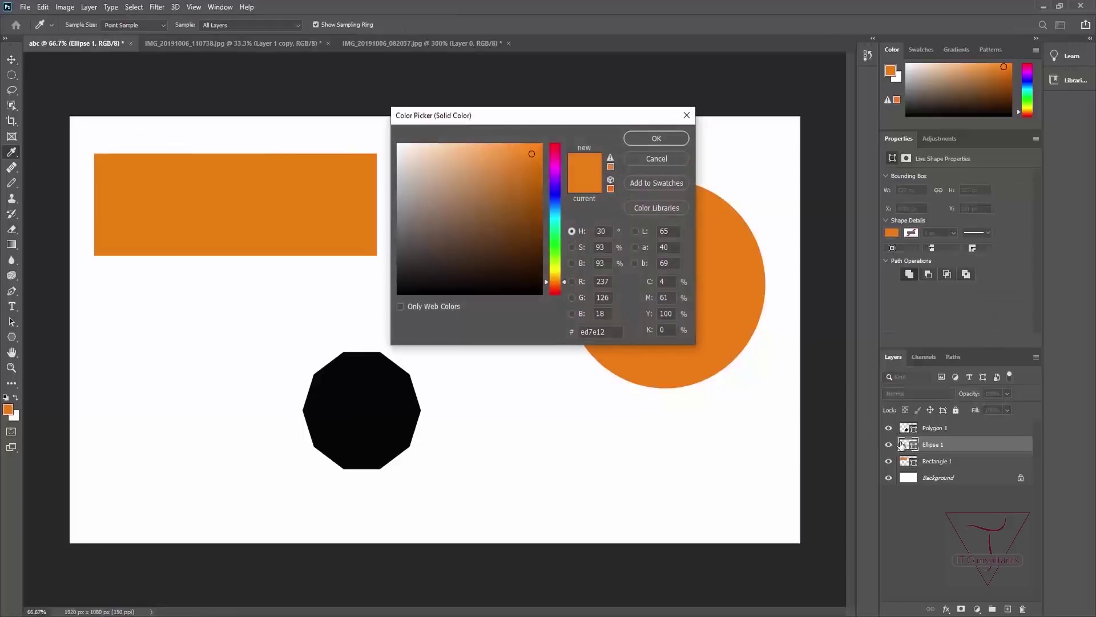
pyautogui.moveTo(484, 249); pyautogui.dragTo(429, 143)
pyautogui.click(553, 230)
pyautogui.moveTo(482, 206); pyautogui.dragTo(518, 163)
pyautogui.click(654, 138)
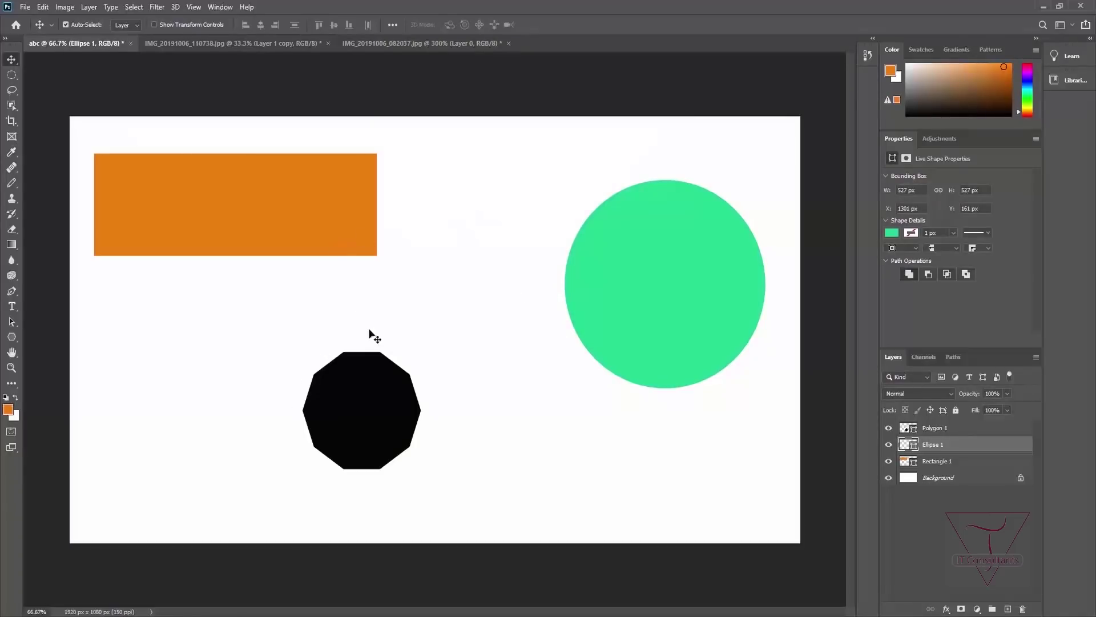
# Step: Move the polygon between the rectangle and the circle, and set its fill to the copied hex code ed7e12
pyautogui.moveTo(371, 412); pyautogui.dragTo(474, 254)
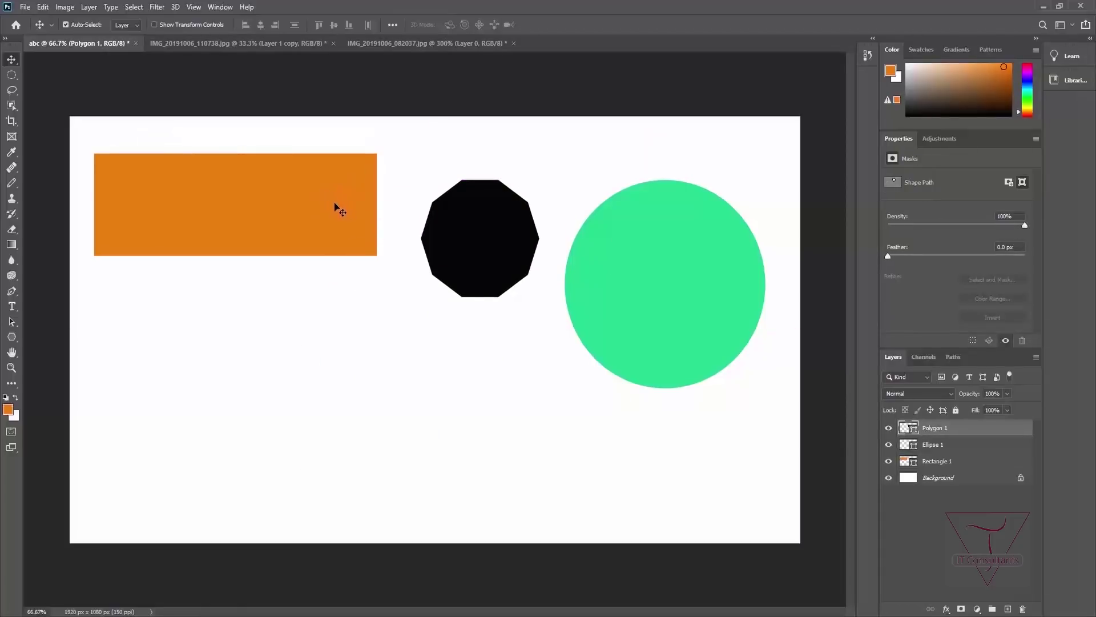
pyautogui.doubleClick(909, 428)
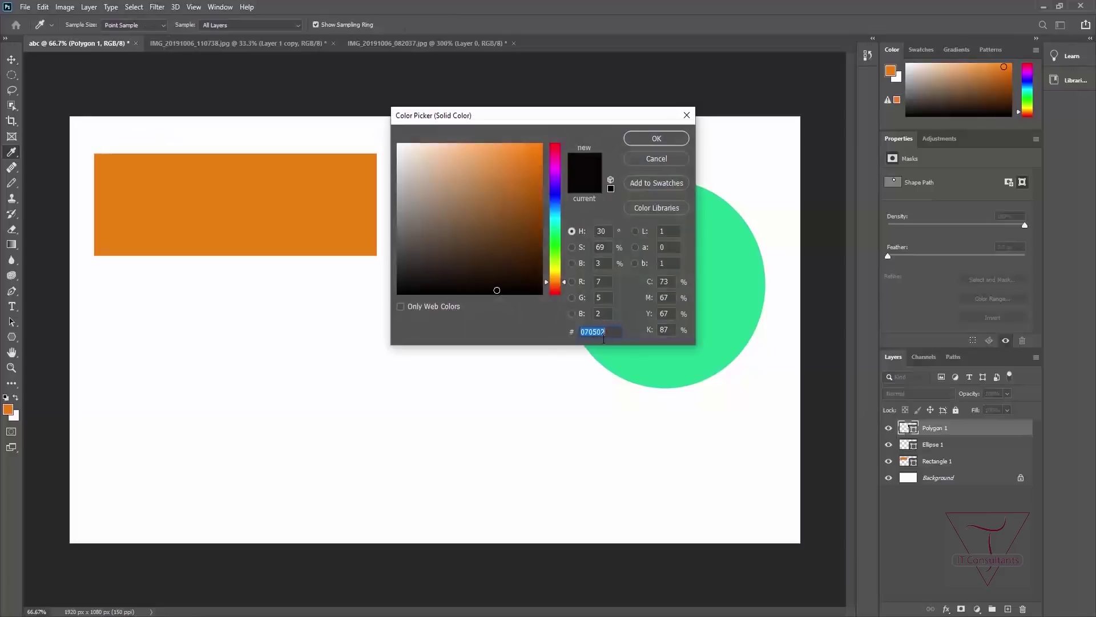
pyautogui.hotkey('ctrl', 'v')
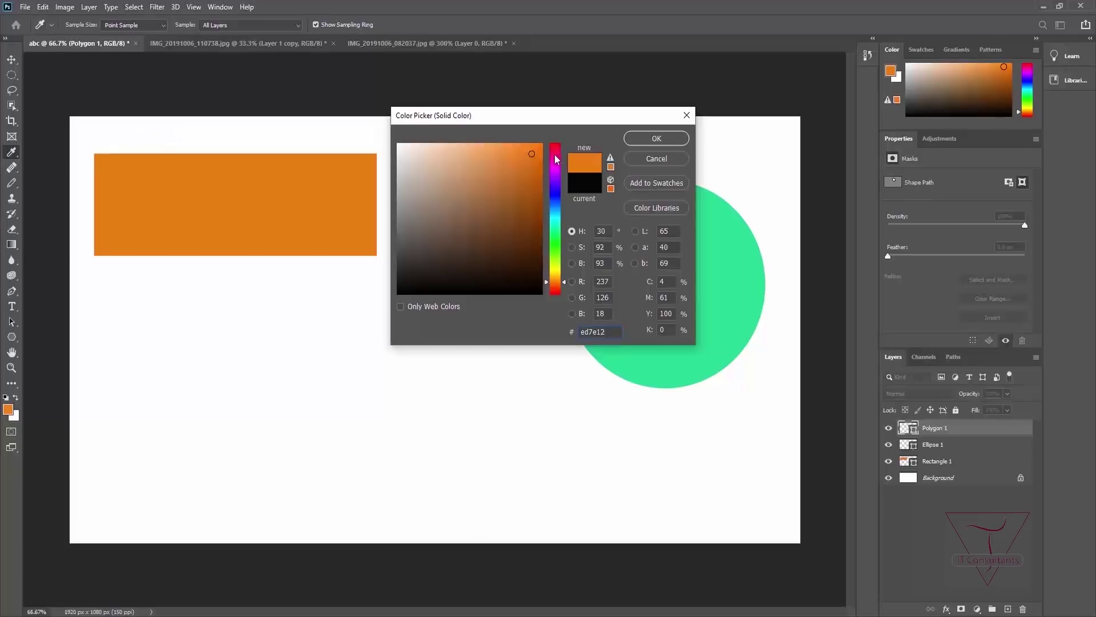
pyautogui.click(644, 144)
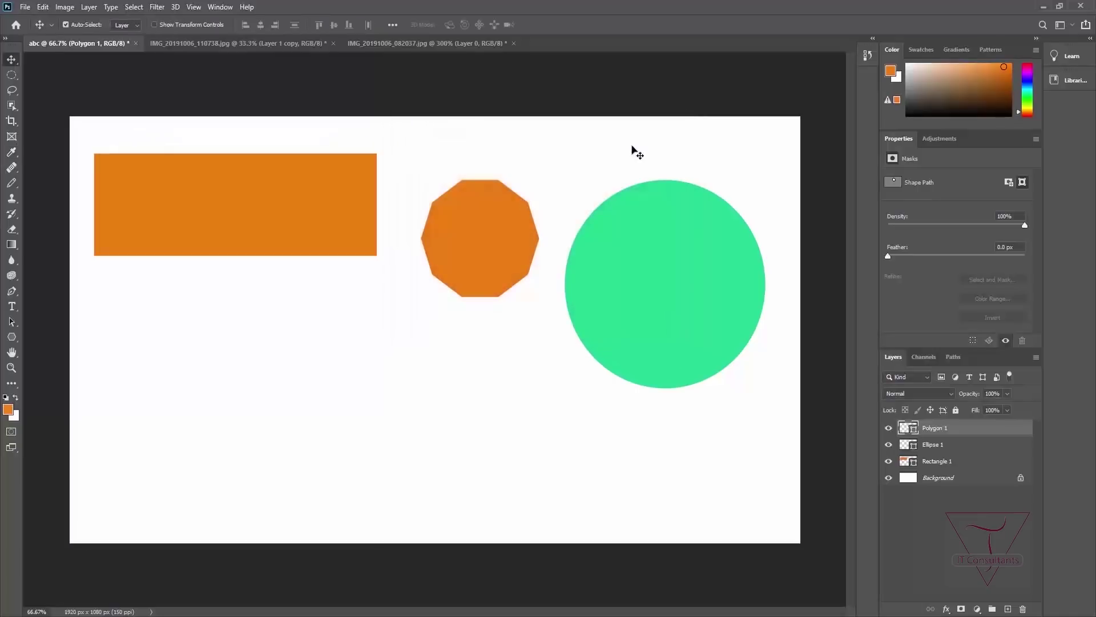
# Step: Move the polygon to the canvas's lower-left area and shift the circle left and slightly down
pyautogui.moveTo(488, 242); pyautogui.dragTo(245, 436)
pyautogui.click(685, 268)
pyautogui.moveTo(686, 270); pyautogui.dragTo(594, 294)
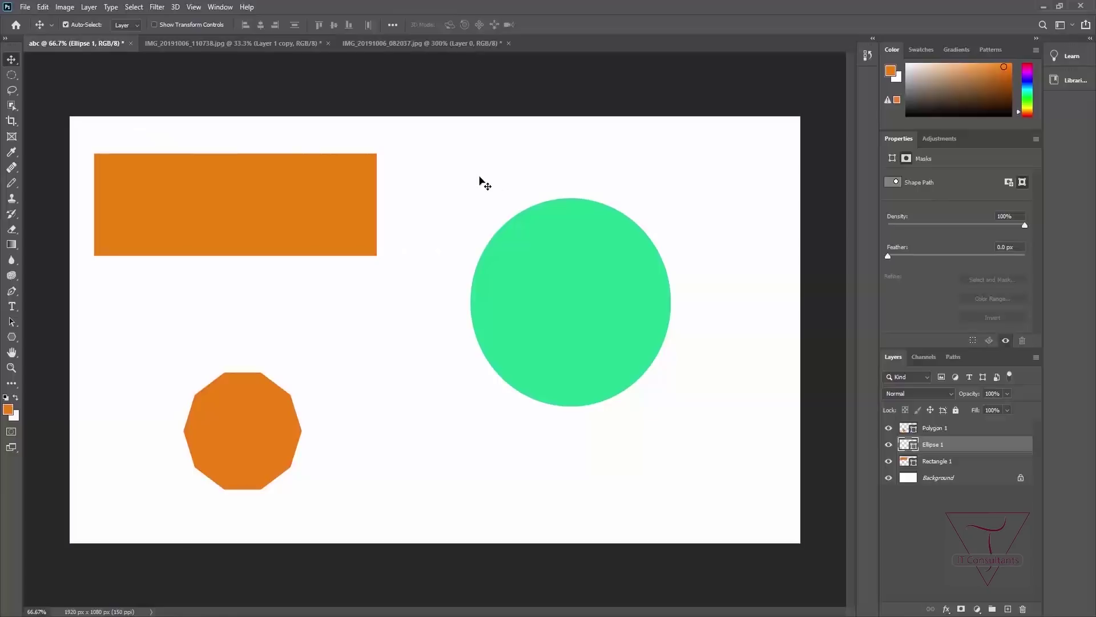
# Step: Match the circle's fill to the rectangle by sampling its orange from the canvas while editing the fill colour
pyautogui.doubleClick(908, 444)
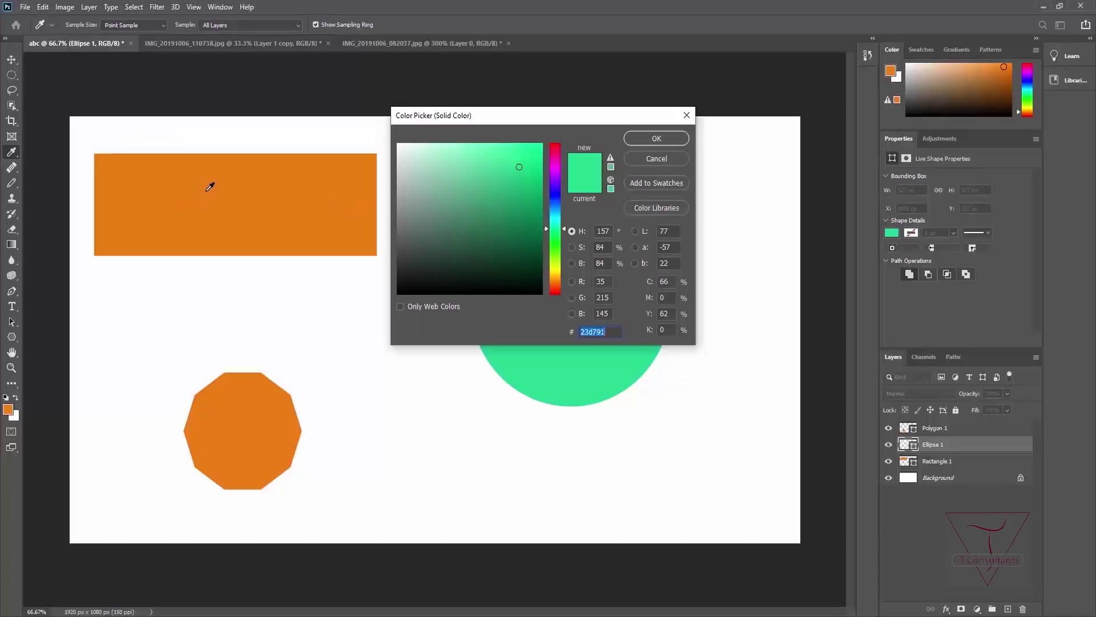
pyautogui.click(272, 203)
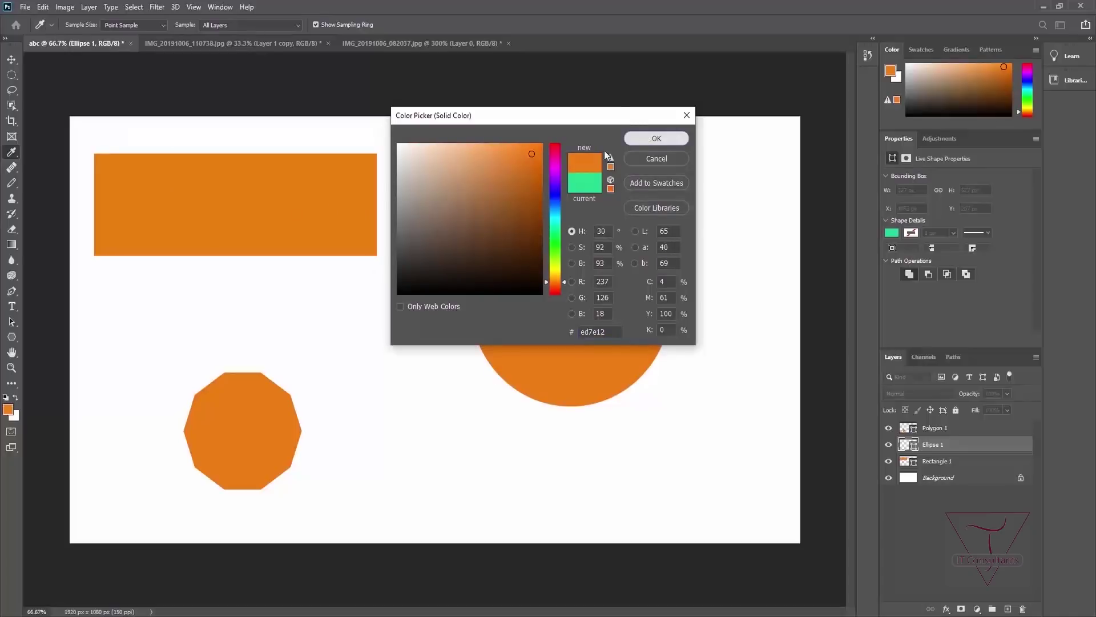
pyautogui.click(655, 138)
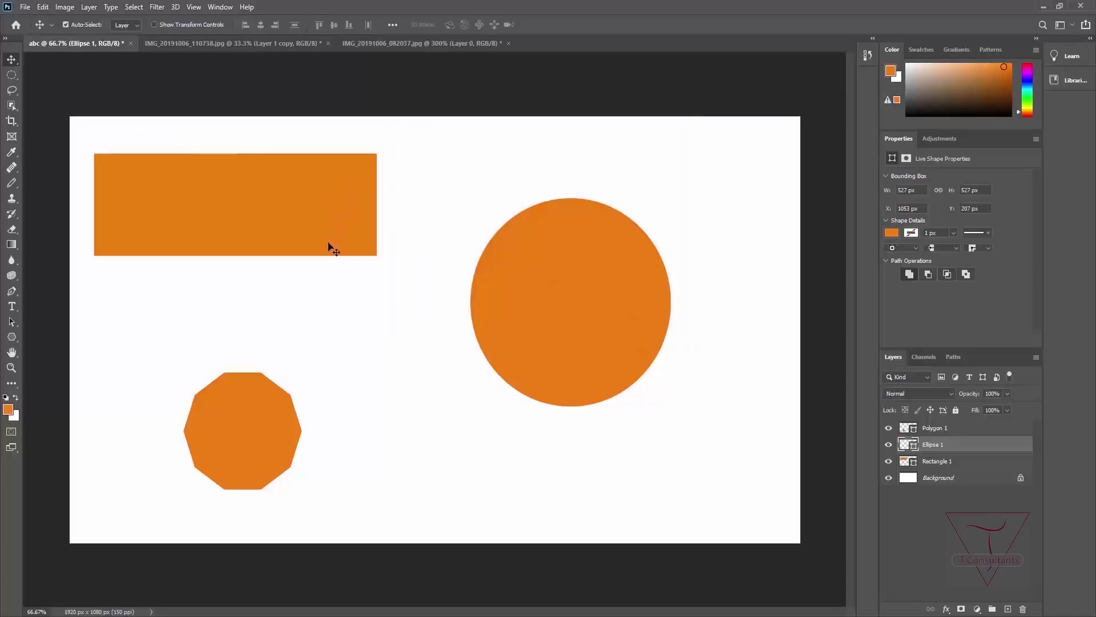
# Step: Sample a dark olive green from a leaf in IMG_20191006_110738.jpg with the Eyedropper, and inspect its hex code
pyautogui.click(11, 152)
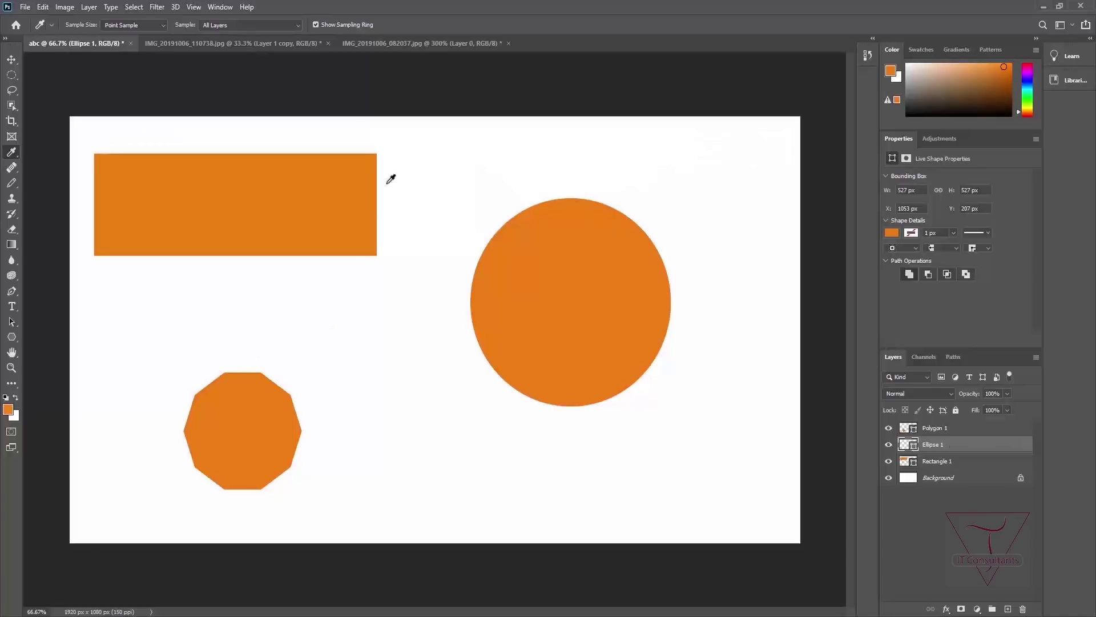
pyautogui.click(286, 45)
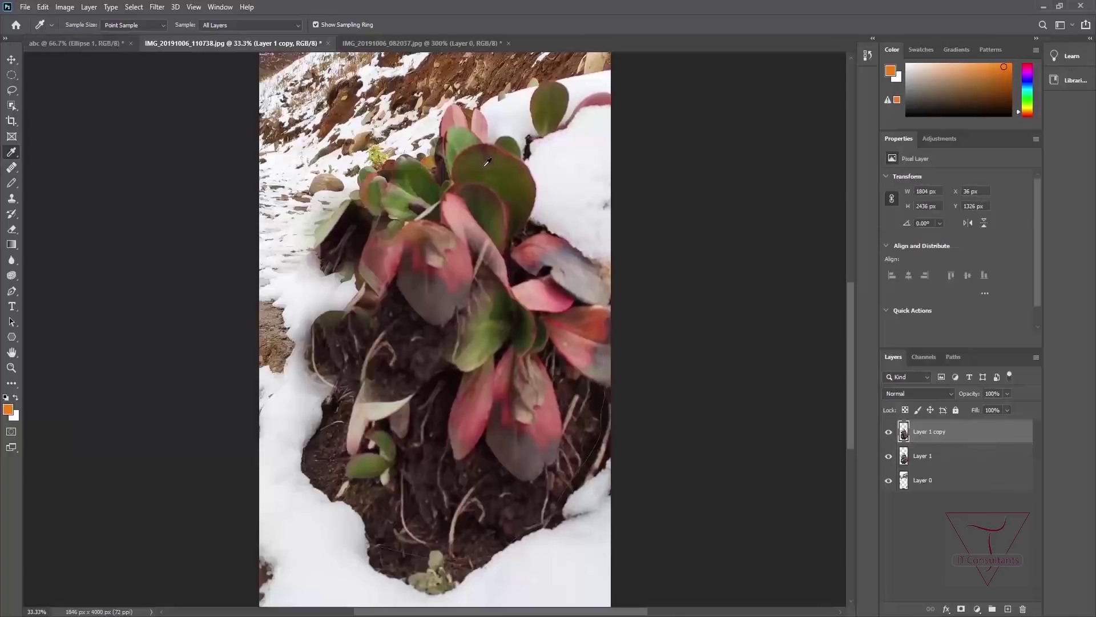
pyautogui.click(514, 173)
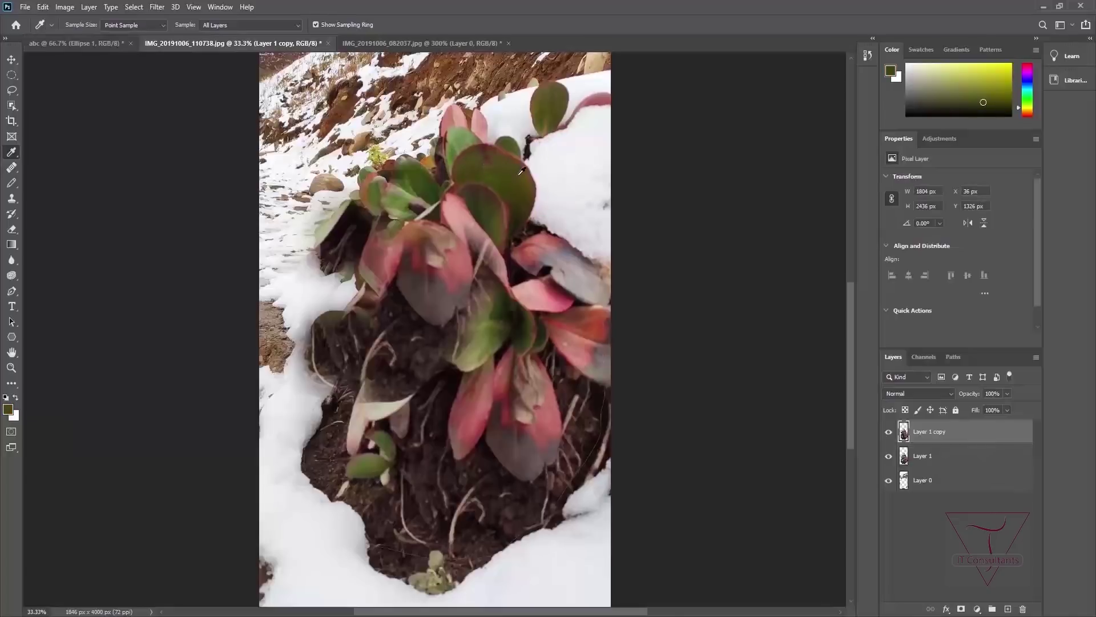
pyautogui.click(890, 71)
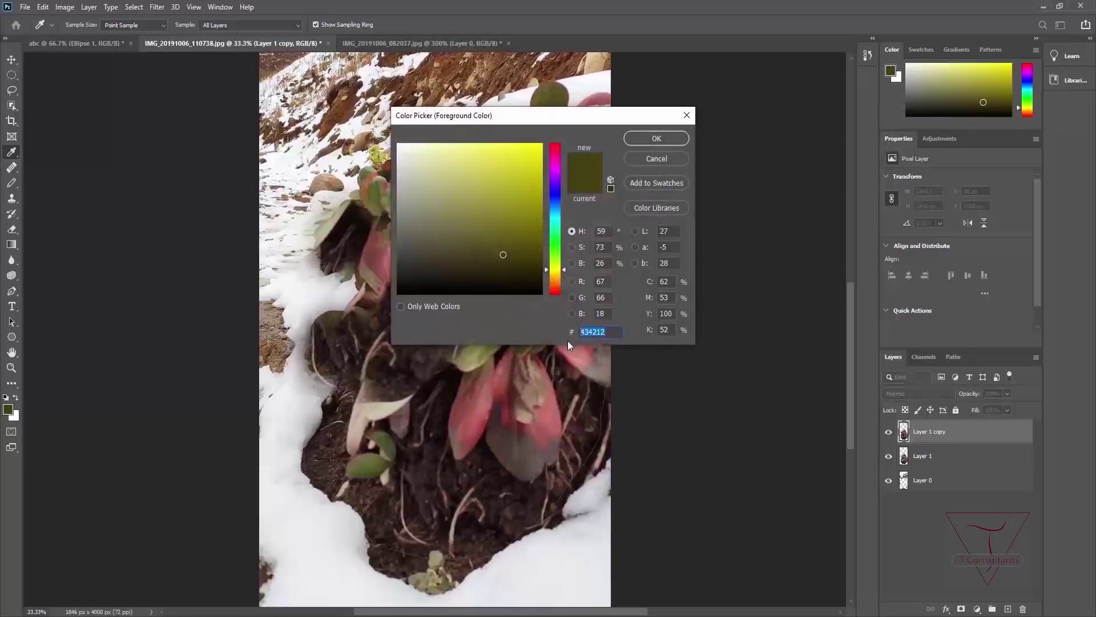
pyautogui.click(664, 163)
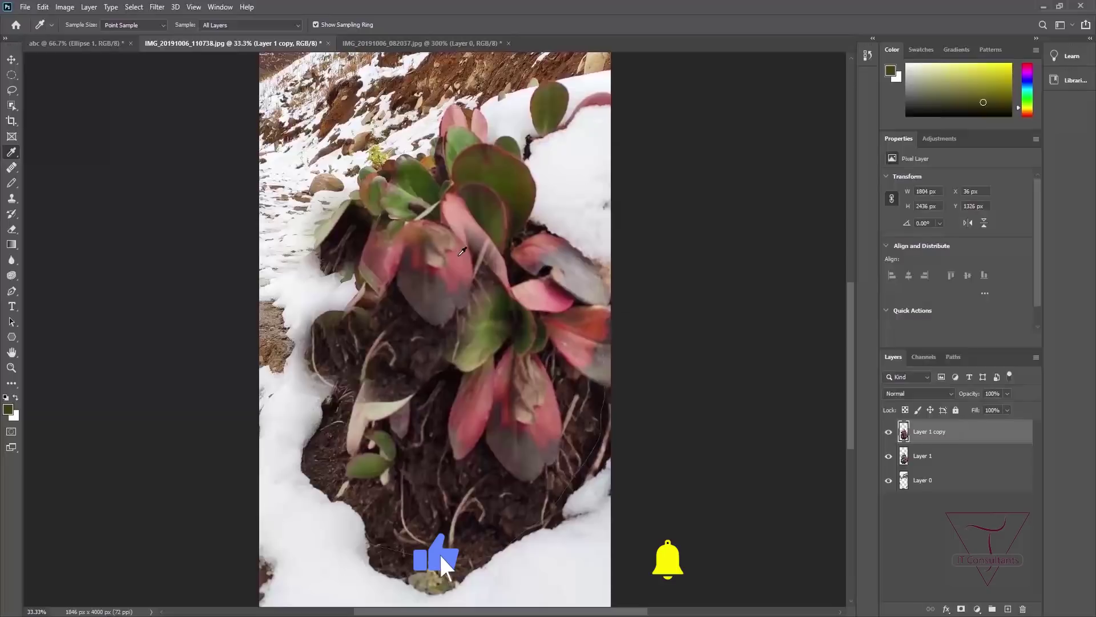
# Step: Sample the pink of a reddish leaf as the foreground colour and copy its hex code c57771
pyautogui.click(463, 254)
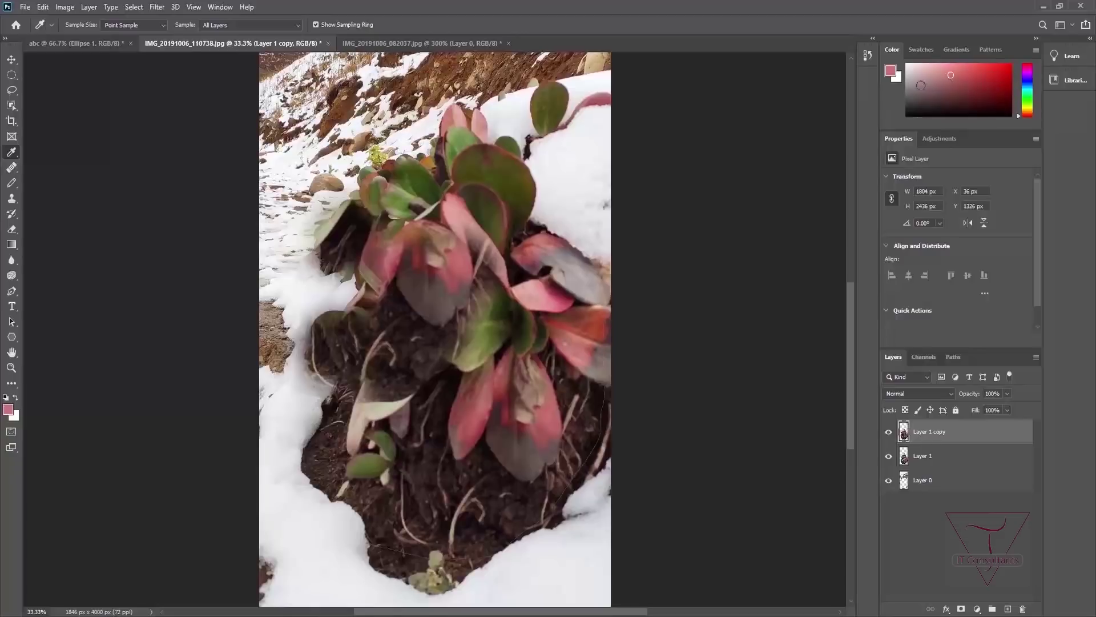
pyautogui.click(895, 76)
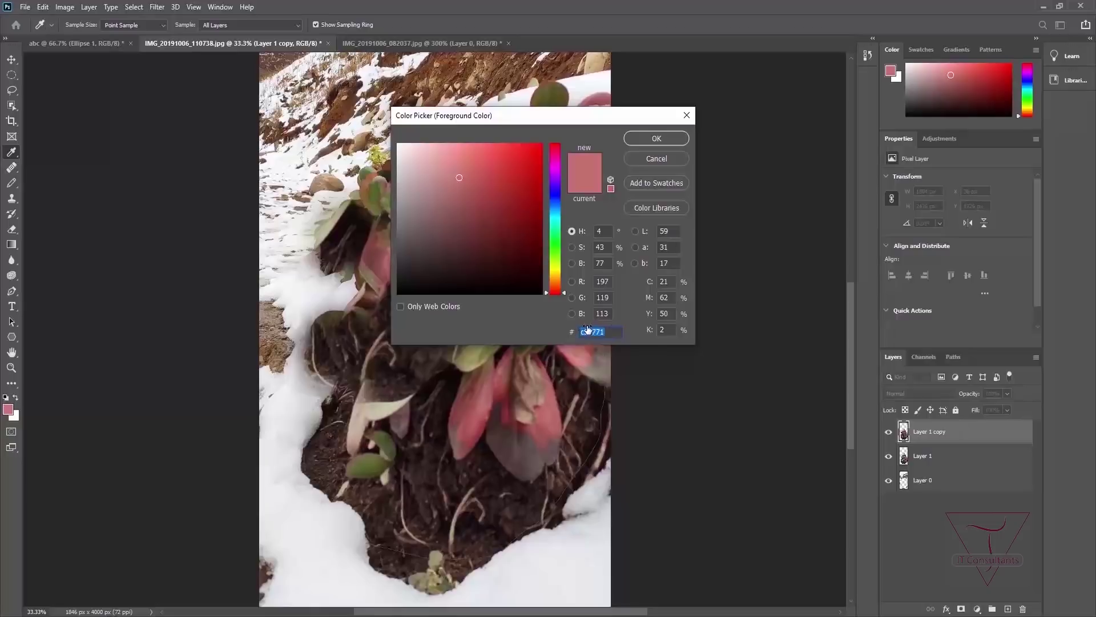
pyautogui.click(652, 158)
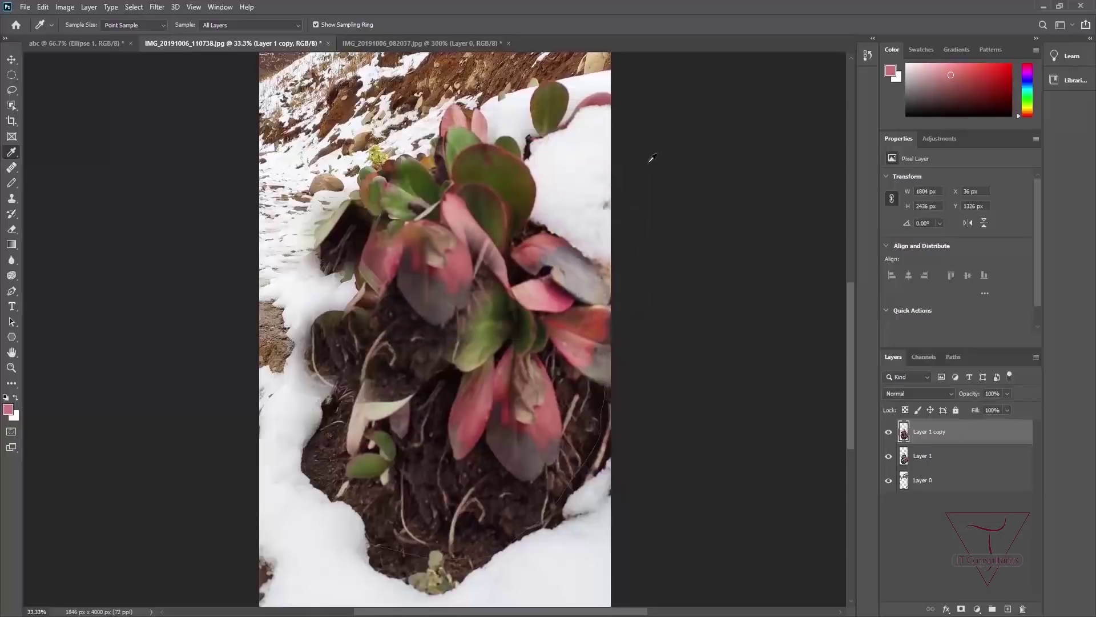
# Step: Return to the abc document and set the circle's fill to the sampled pink, c57771
pyautogui.click(108, 44)
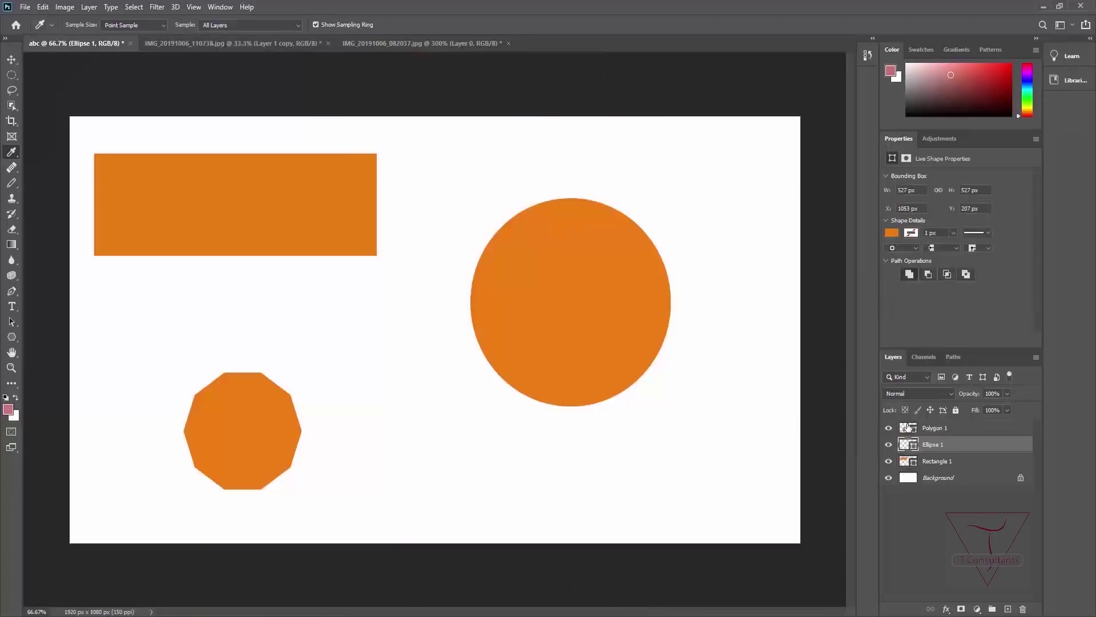
pyautogui.click(908, 427)
pyautogui.doubleClick(908, 444)
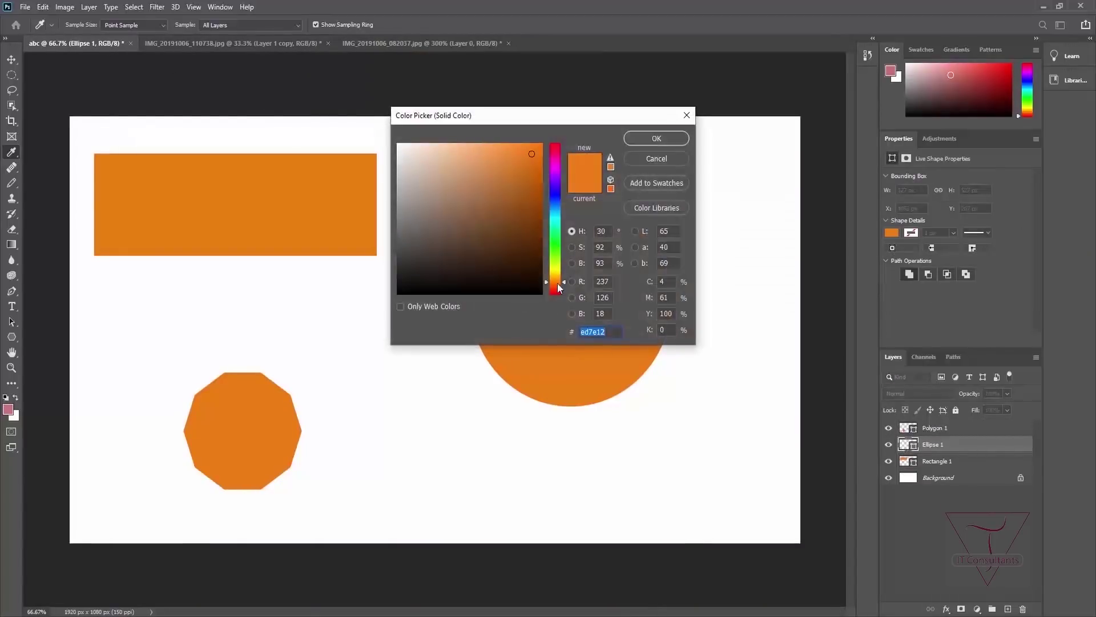
pyautogui.write('c57771')
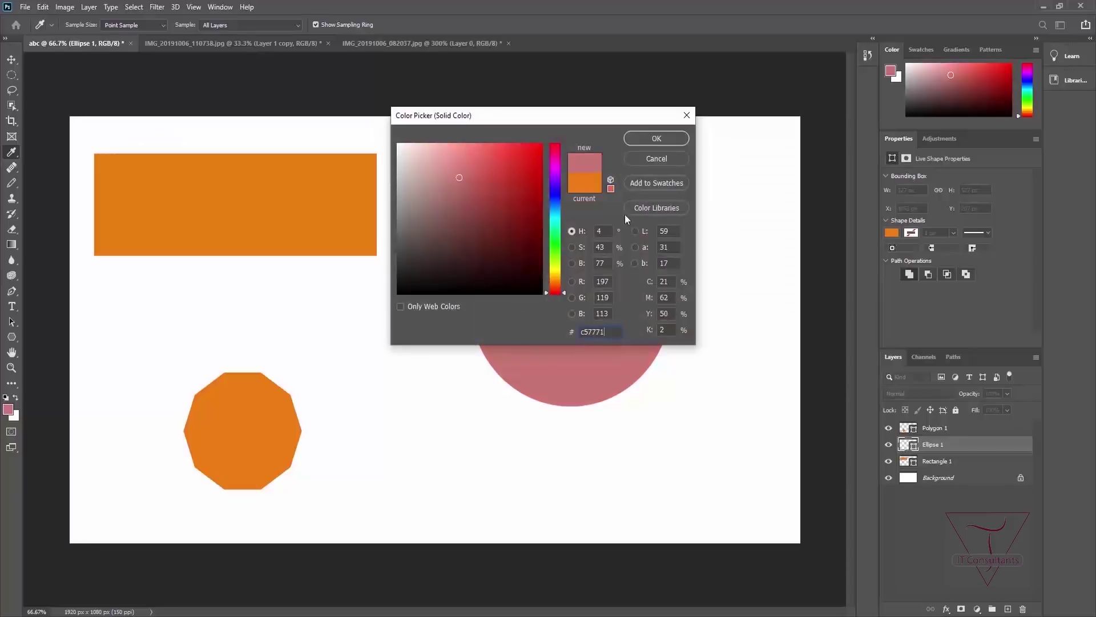
pyautogui.click(656, 140)
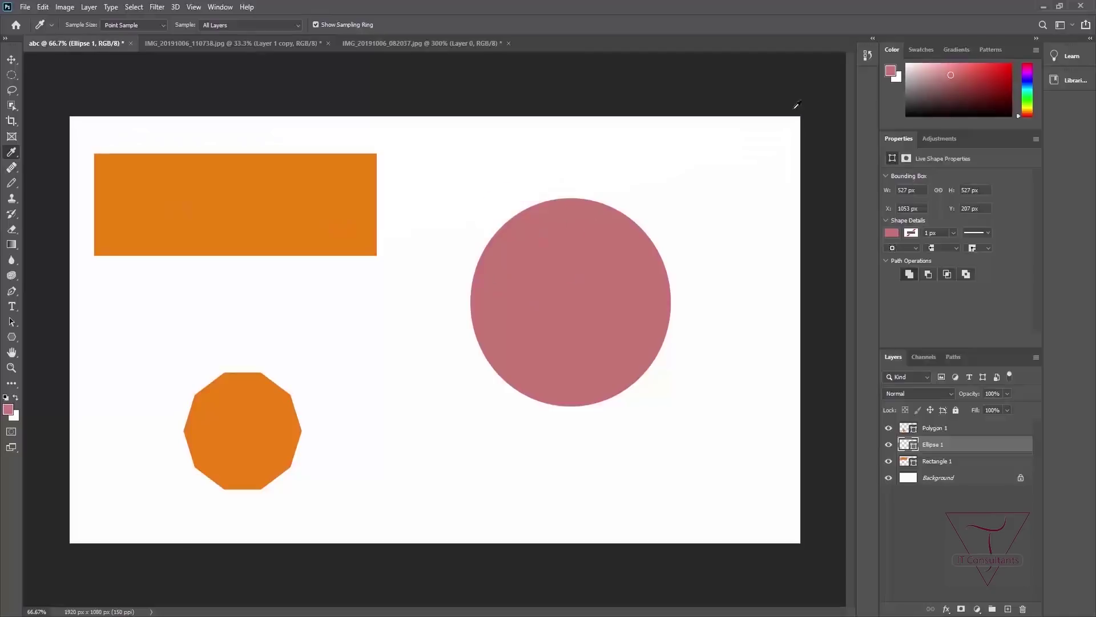
# Step: Sample the rectangle's orange as the foreground colour and set up a 50 px Hard Round Pressure Size brush
pyautogui.click(360, 215)
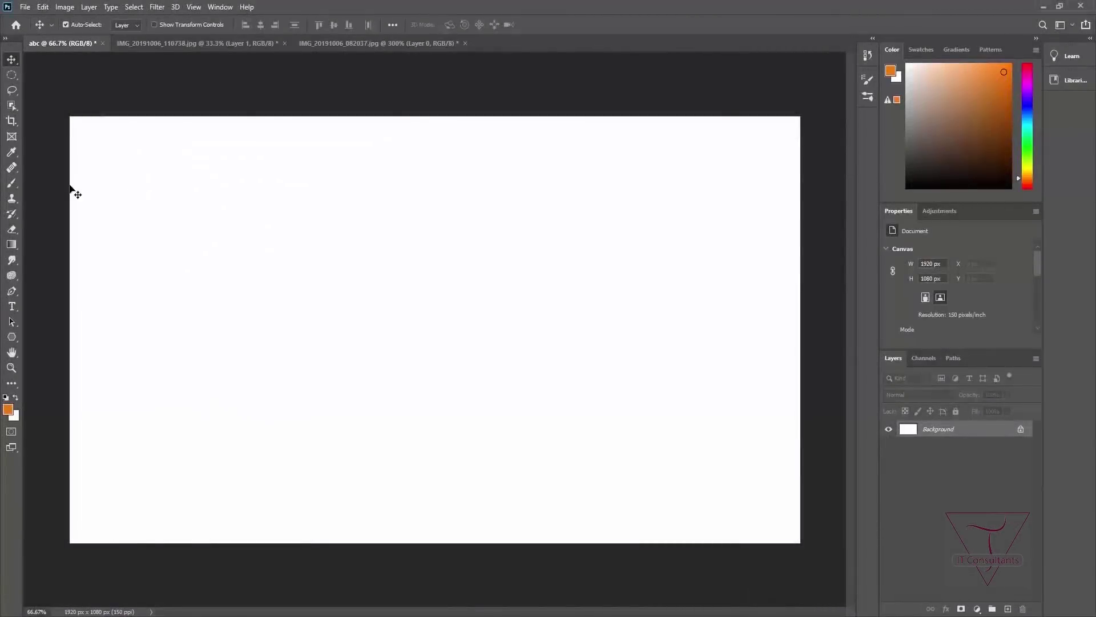
pyautogui.moveTo(16, 184); pyautogui.dragTo(41, 182)
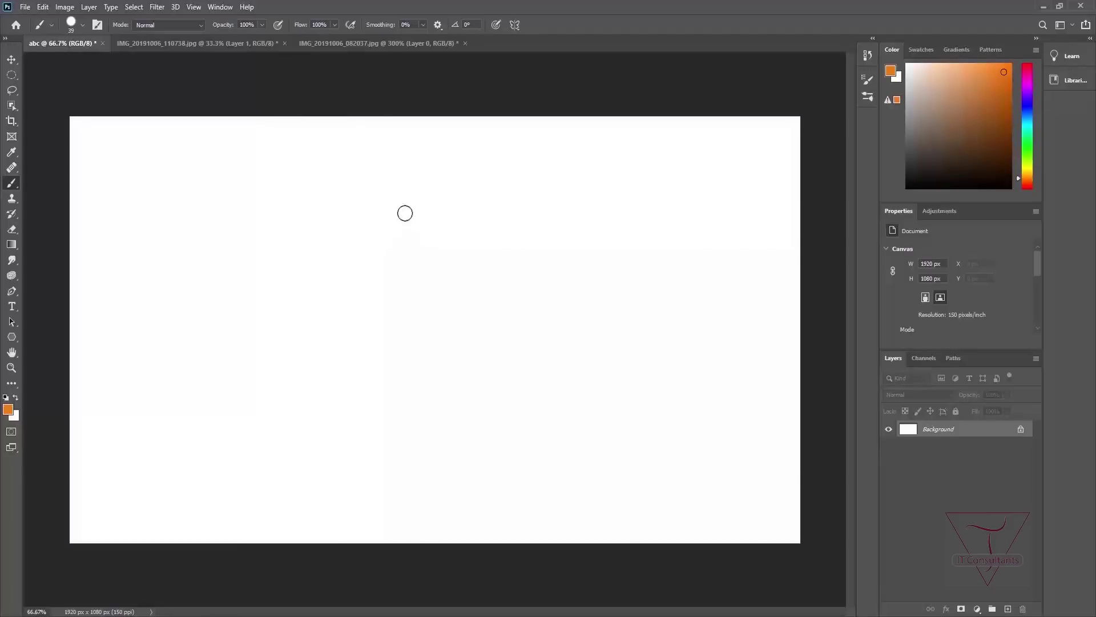
pyautogui.click(71, 24)
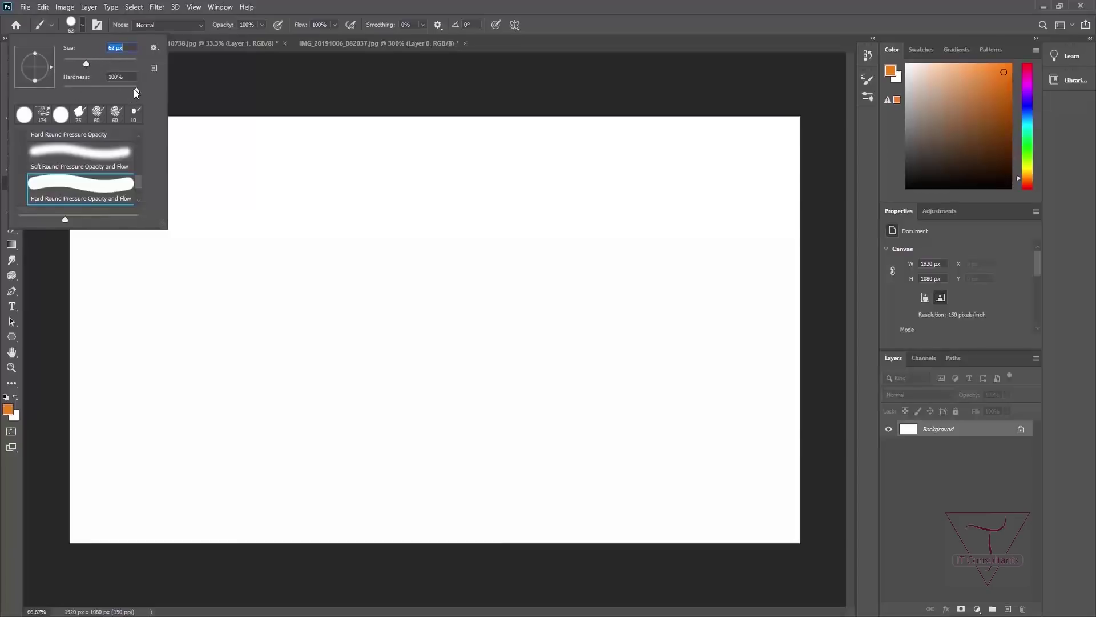
pyautogui.moveTo(85, 63); pyautogui.dragTo(81, 64)
pyautogui.scroll(5, 137, 182)
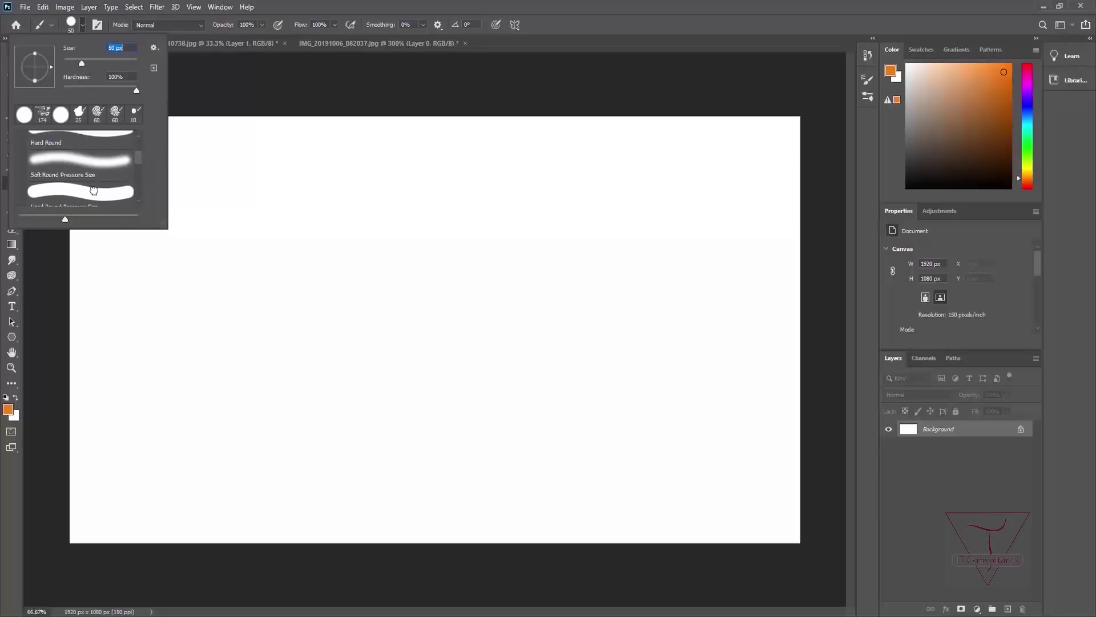
pyautogui.click(95, 191)
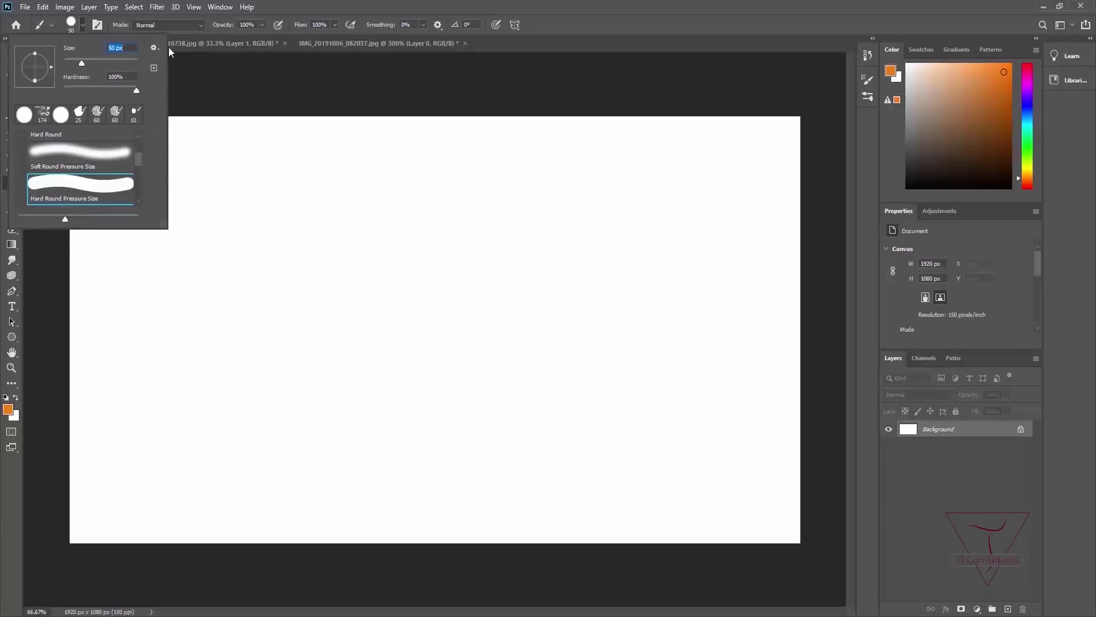
pyautogui.click(199, 83)
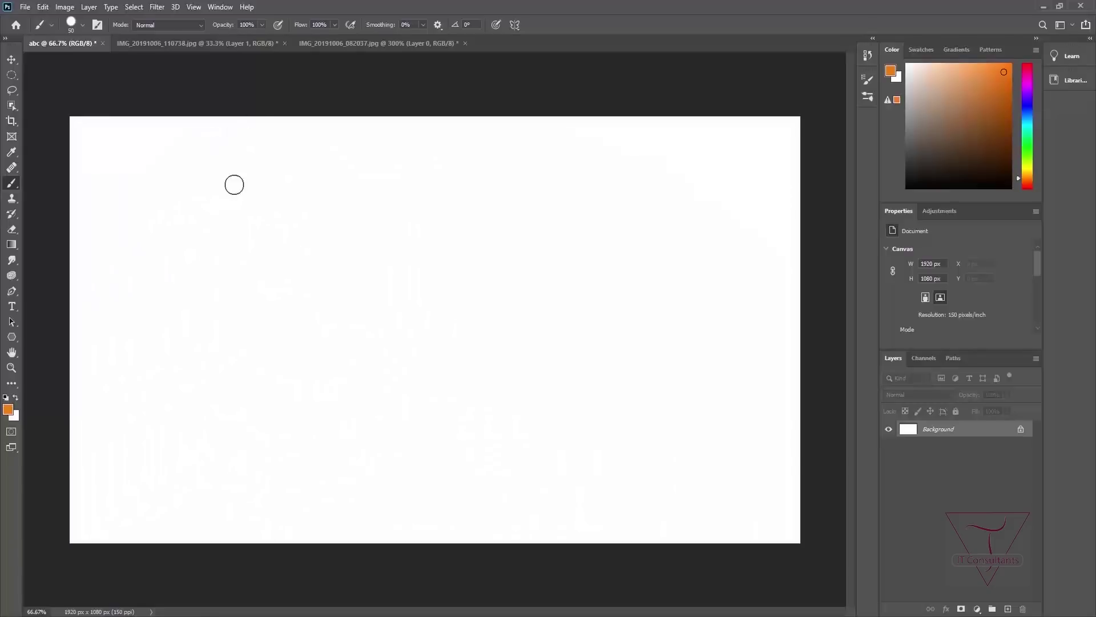
# Step: Handwrite "Photoshop!" in orange across the upper half of the blank canvas and paint a wavy underline beneath it
pyautogui.moveTo(172, 179)
pyautogui.mouseDown()
pyautogui.moveTo(160, 288)
pyautogui.moveTo(154, 231)
pyautogui.mouseUp()
pyautogui.moveTo(259, 180)
pyautogui.mouseDown()
pyautogui.moveTo(240, 259)
pyautogui.moveTo(306, 262)
pyautogui.moveTo(319, 230)
pyautogui.mouseUp()
pyautogui.moveTo(363, 182); pyautogui.dragTo(394, 254)
pyautogui.moveTo(347, 218); pyautogui.dragTo(394, 202)
pyautogui.moveTo(433, 220)
pyautogui.mouseDown()
pyautogui.moveTo(447, 245)
pyautogui.moveTo(435, 218)
pyautogui.mouseUp()
pyautogui.moveTo(514, 197)
pyautogui.mouseDown()
pyautogui.moveTo(487, 208)
pyautogui.moveTo(465, 251)
pyautogui.mouseUp()
pyautogui.moveTo(579, 168)
pyautogui.mouseDown()
pyautogui.moveTo(582, 234)
pyautogui.moveTo(646, 211)
pyautogui.moveTo(734, 209)
pyautogui.mouseUp()
pyautogui.moveTo(789, 157); pyautogui.dragTo(766, 227)
pyautogui.click(771, 245)
pyautogui.moveTo(171, 392)
pyautogui.mouseDown()
pyautogui.moveTo(237, 359)
pyautogui.moveTo(558, 329)
pyautogui.moveTo(732, 297)
pyautogui.mouseUp()
pyautogui.click(767, 279)
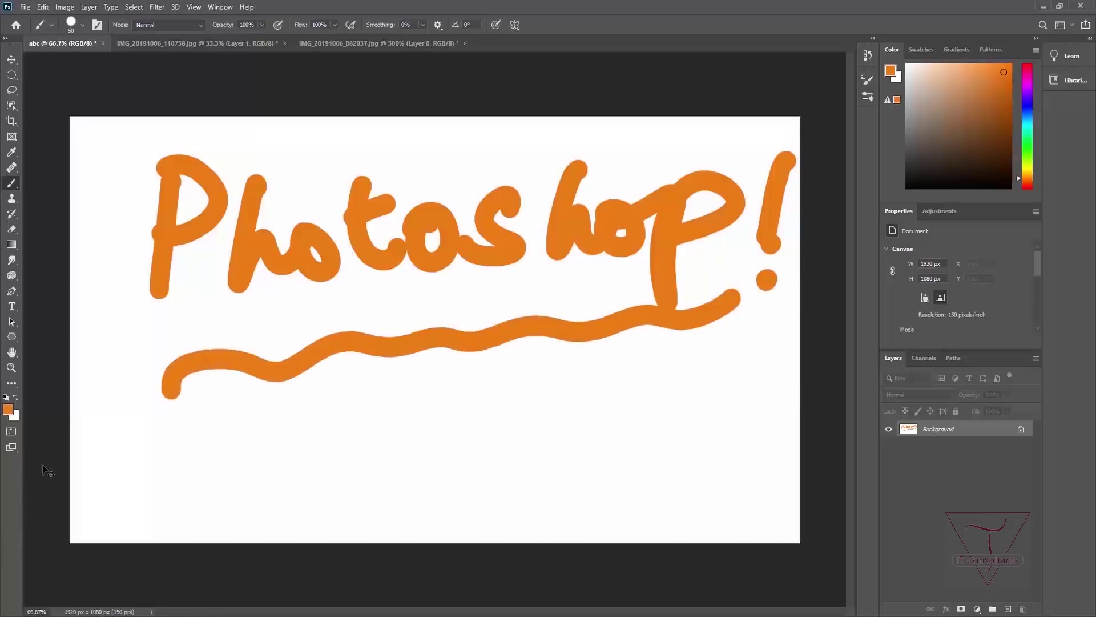
# Step: Undo all the orange brush strokes until the canvas is blank
pyautogui.hotkey('ctrl', 'z')
pyautogui.hotkey('ctrl', 'z')
pyautogui.hotkey('ctrl', 'z')
pyautogui.hotkey('ctrl', 'z')
pyautogui.hotkey('ctrl', 'z')
pyautogui.hotkey('ctrl', 'z')
pyautogui.hotkey('ctrl', 'z')
pyautogui.hotkey('ctrl', 'z')
pyautogui.hotkey('ctrl', 'z')
pyautogui.hotkey('ctrl', 'z')
pyautogui.hotkey('ctrl', 'z')
pyautogui.hotkey('ctrl', 'z')
pyautogui.hotkey('ctrl', 'z')
pyautogui.hotkey('ctrl', 'z')
pyautogui.hotkey('ctrl', 'z')
pyautogui.hotkey('ctrl', 'z')
pyautogui.hotkey('ctrl', 'z')
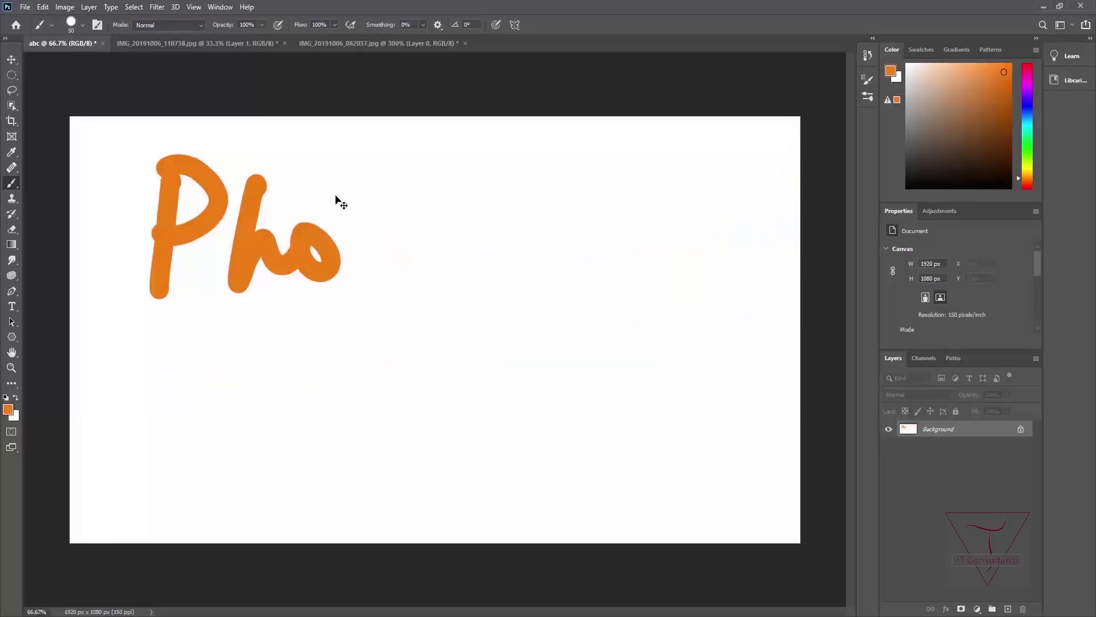
pyautogui.hotkey('ctrl', 'z')
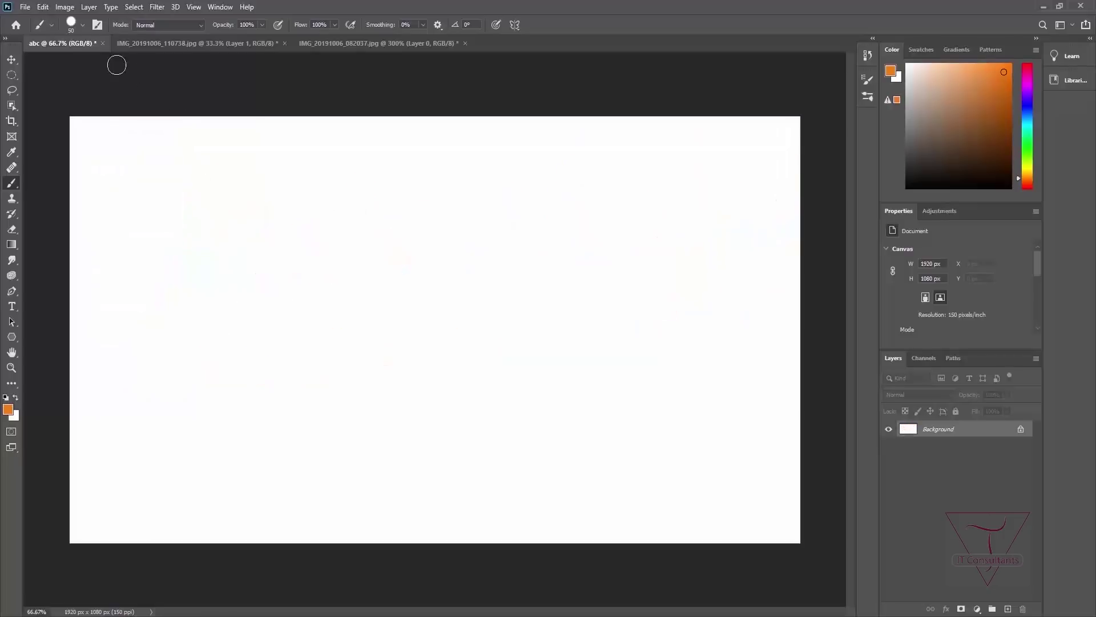
# Step: Choose the KYLE Ultimate Pencil Hard brush from Dry Media Brushes and set its size to 25 px
pyautogui.click(72, 29)
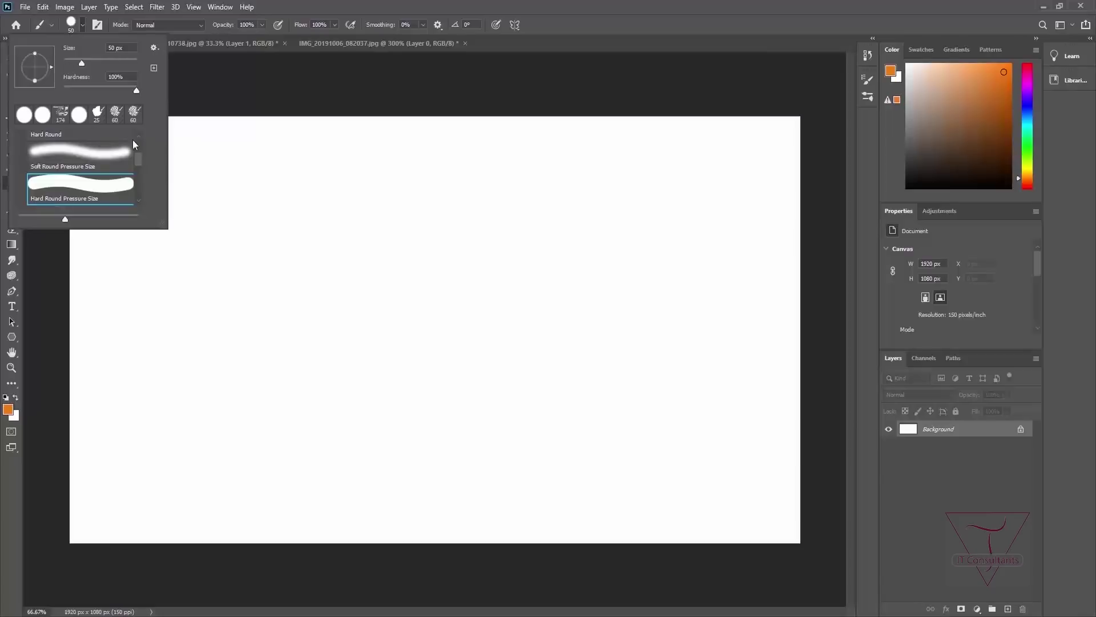
pyautogui.moveTo(140, 159); pyautogui.dragTo(139, 146)
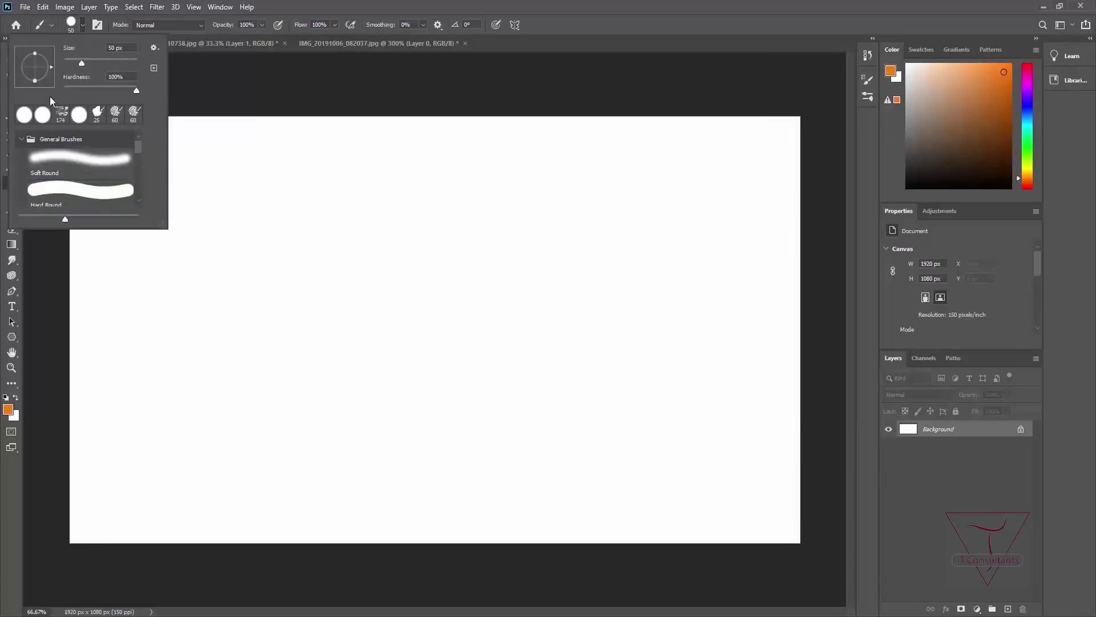
pyautogui.click(22, 139)
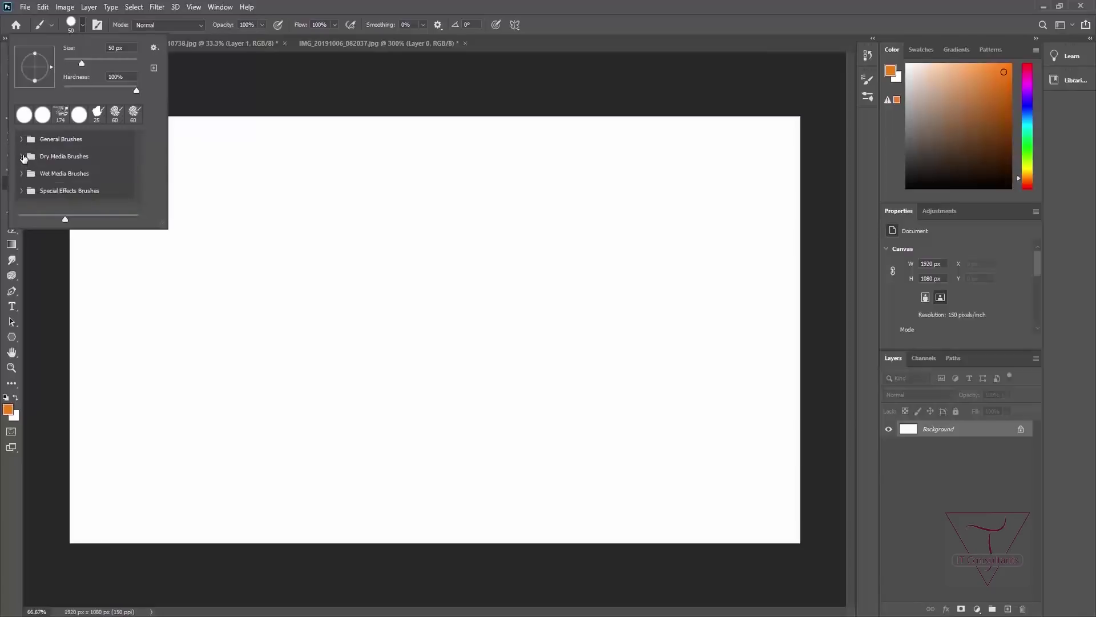
pyautogui.click(22, 156)
pyautogui.click(70, 174)
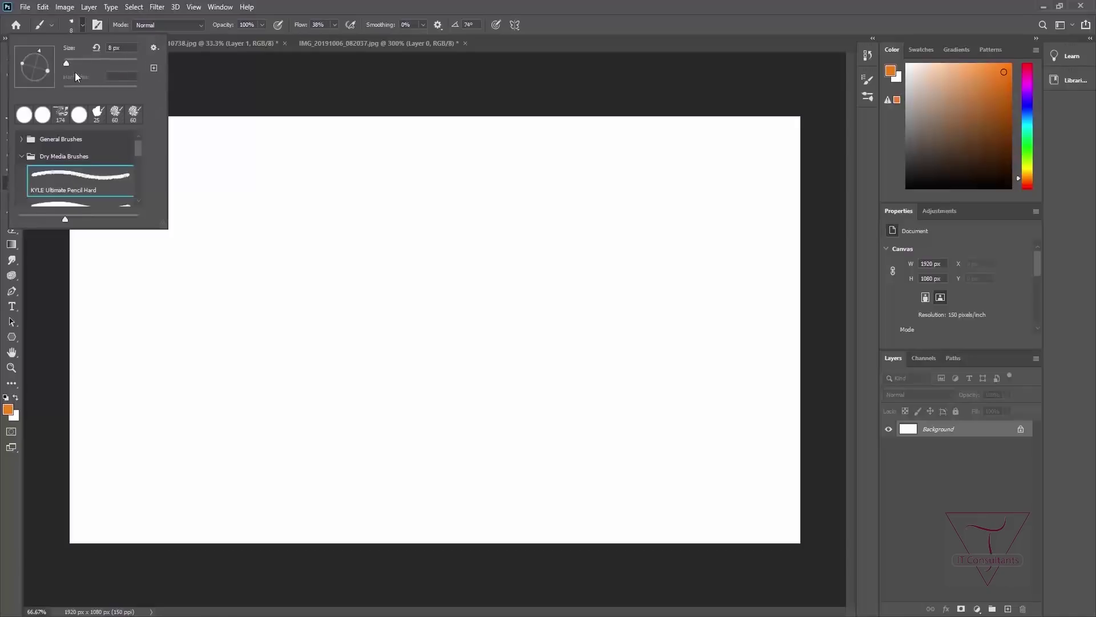
pyautogui.moveTo(66, 63); pyautogui.dragTo(73, 61)
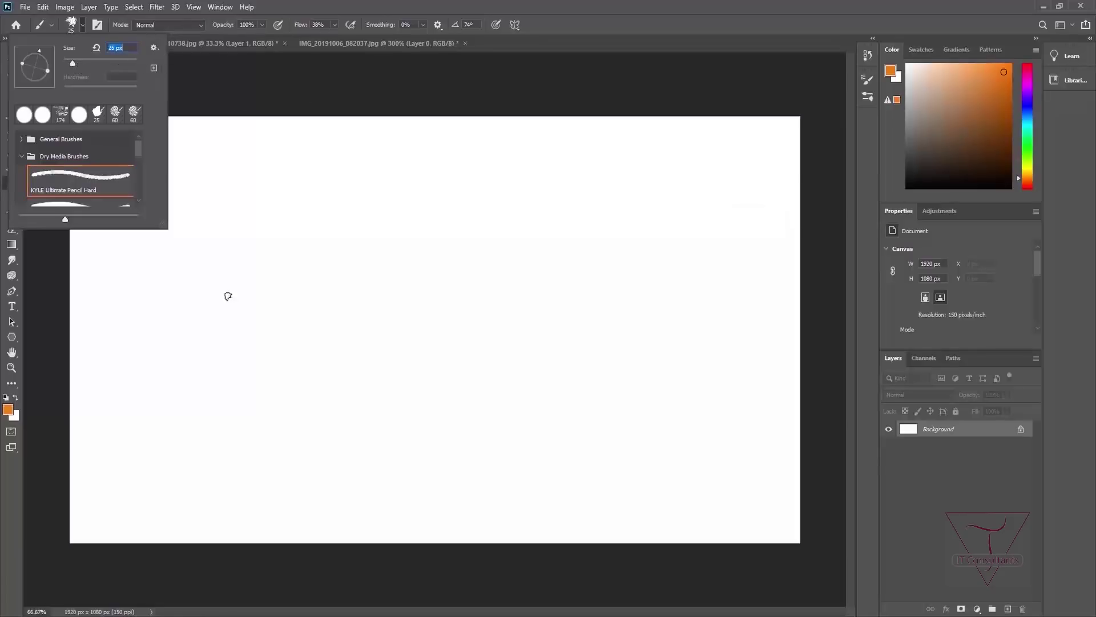
# Step: Change the foreground colour to a light green
pyautogui.click(945, 149)
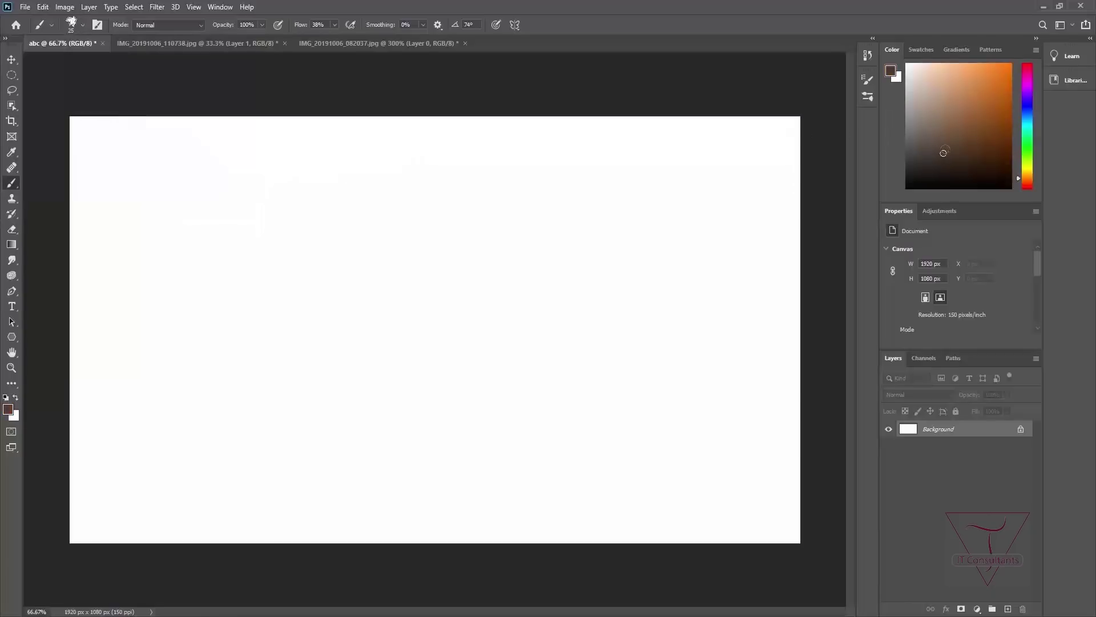
pyautogui.click(1027, 149)
pyautogui.moveTo(957, 111); pyautogui.dragTo(964, 82)
# Step: Scribble freehand green pencil loops and wavy lines across the canvas to show the brush's texture
pyautogui.moveTo(82, 526)
pyautogui.mouseDown()
pyautogui.moveTo(139, 271)
pyautogui.moveTo(167, 435)
pyautogui.moveTo(159, 499)
pyautogui.moveTo(277, 230)
pyautogui.moveTo(230, 477)
pyautogui.moveTo(294, 461)
pyautogui.moveTo(317, 307)
pyautogui.moveTo(313, 467)
pyautogui.moveTo(365, 487)
pyautogui.moveTo(420, 399)
pyautogui.moveTo(541, 503)
pyautogui.moveTo(590, 390)
pyautogui.moveTo(653, 348)
pyautogui.moveTo(729, 502)
pyautogui.moveTo(765, 524)
pyautogui.moveTo(799, 523)
pyautogui.mouseUp()
pyautogui.moveTo(360, 231)
pyautogui.mouseDown()
pyautogui.moveTo(359, 311)
pyautogui.moveTo(494, 223)
pyautogui.moveTo(519, 224)
pyautogui.moveTo(444, 313)
pyautogui.moveTo(555, 226)
pyautogui.moveTo(712, 224)
pyautogui.mouseUp()
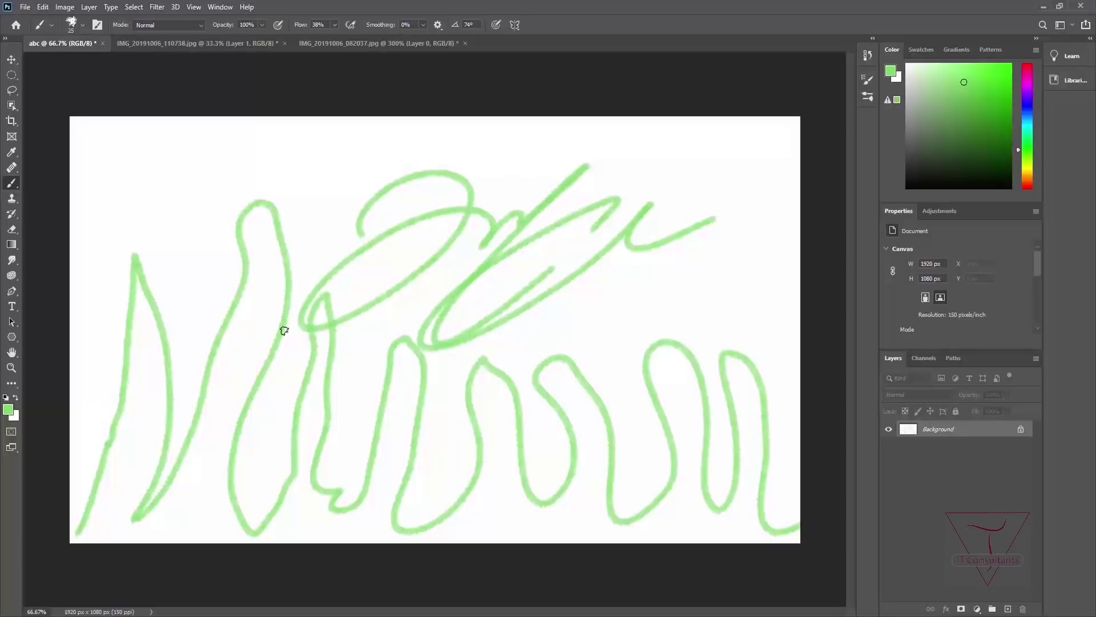
pyautogui.moveTo(97, 377)
pyautogui.mouseDown()
pyautogui.moveTo(184, 417)
pyautogui.moveTo(489, 406)
pyautogui.moveTo(802, 368)
pyautogui.mouseUp()
pyautogui.moveTo(71, 434)
pyautogui.mouseDown()
pyautogui.moveTo(124, 467)
pyautogui.moveTo(838, 397)
pyautogui.mouseUp()
pyautogui.moveTo(113, 506)
pyautogui.mouseDown()
pyautogui.moveTo(346, 495)
pyautogui.moveTo(605, 464)
pyautogui.moveTo(680, 473)
pyautogui.moveTo(791, 435)
pyautogui.mouseUp()
pyautogui.moveTo(793, 480)
pyautogui.mouseDown()
pyautogui.moveTo(733, 516)
pyautogui.moveTo(392, 438)
pyautogui.moveTo(354, 465)
pyautogui.moveTo(259, 294)
pyautogui.mouseUp()
pyautogui.moveTo(94, 201); pyautogui.dragTo(238, 174)
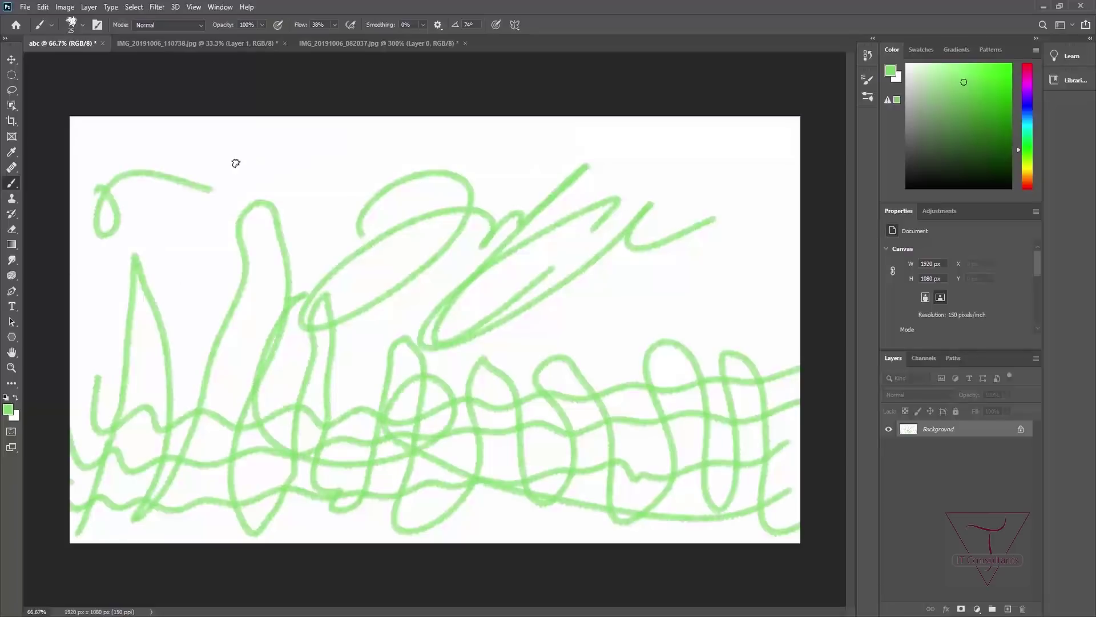
# Step: Switch the brush to another preset from Dry Media Brushes
pyautogui.click(51, 25)
pyautogui.click(71, 23)
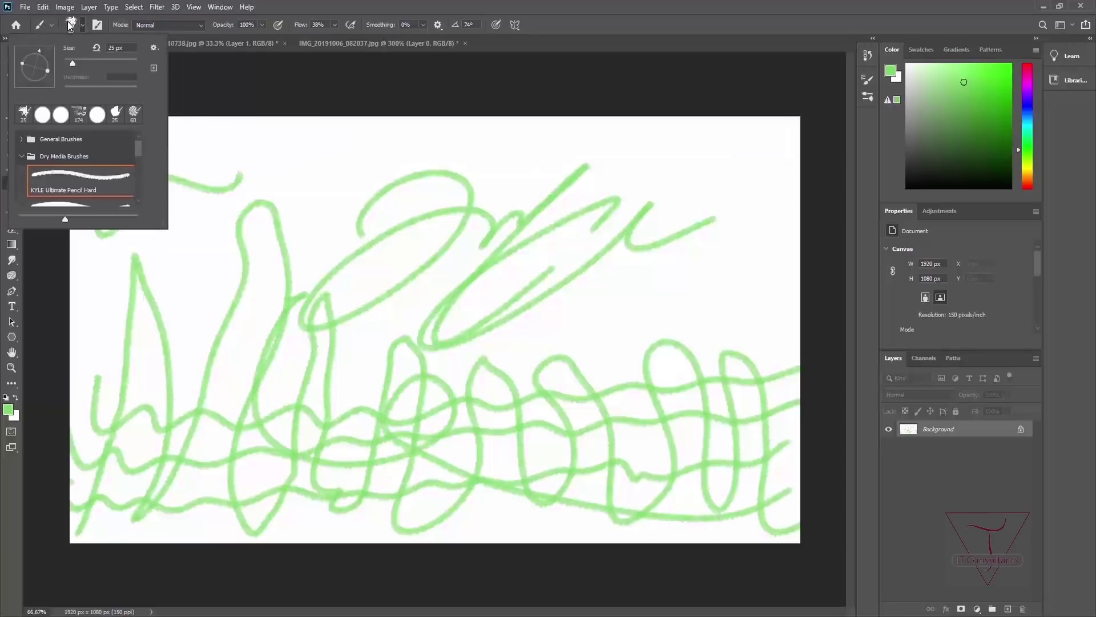
pyautogui.moveTo(138, 147); pyautogui.dragTo(137, 161)
pyautogui.click(84, 185)
# Step: Paint short green test squiggles in the empty areas and handwrite "Adobe" with a thick slanted underline
pyautogui.moveTo(280, 161)
pyautogui.mouseDown()
pyautogui.moveTo(312, 180)
pyautogui.moveTo(403, 150)
pyautogui.mouseUp()
pyautogui.moveTo(615, 323); pyautogui.dragTo(647, 316)
pyautogui.moveTo(708, 281)
pyautogui.mouseDown()
pyautogui.moveTo(683, 286)
pyautogui.moveTo(670, 317)
pyautogui.mouseUp()
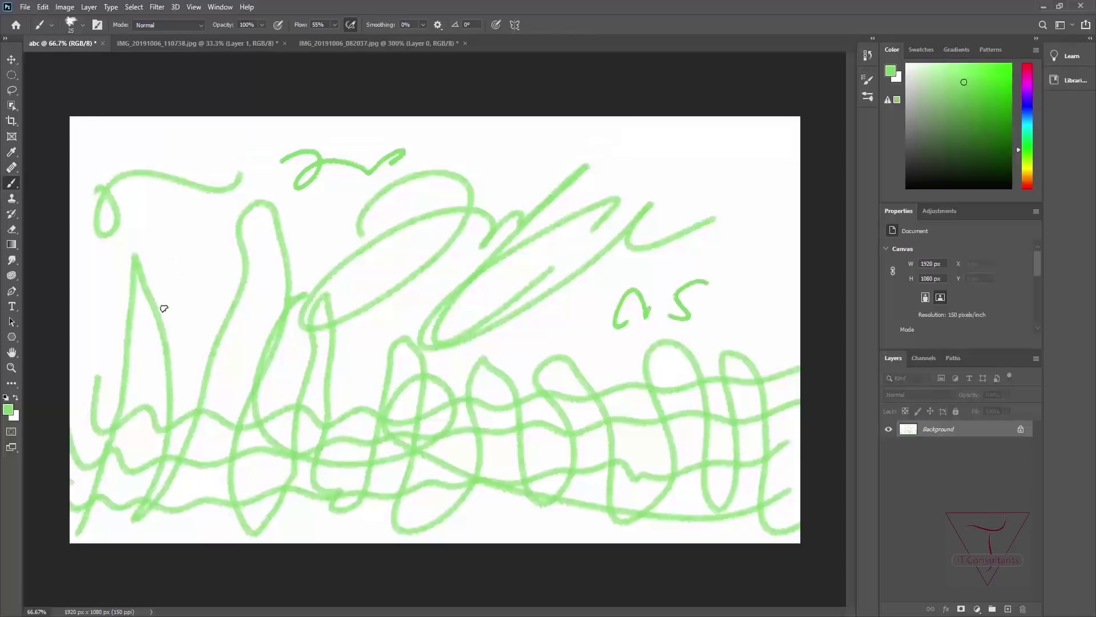
pyautogui.moveTo(116, 360)
pyautogui.mouseDown()
pyautogui.moveTo(147, 347)
pyautogui.moveTo(212, 266)
pyautogui.moveTo(251, 276)
pyautogui.moveTo(345, 222)
pyautogui.mouseUp()
pyautogui.moveTo(173, 377); pyautogui.dragTo(352, 249)
pyautogui.moveTo(173, 381); pyautogui.dragTo(386, 229)
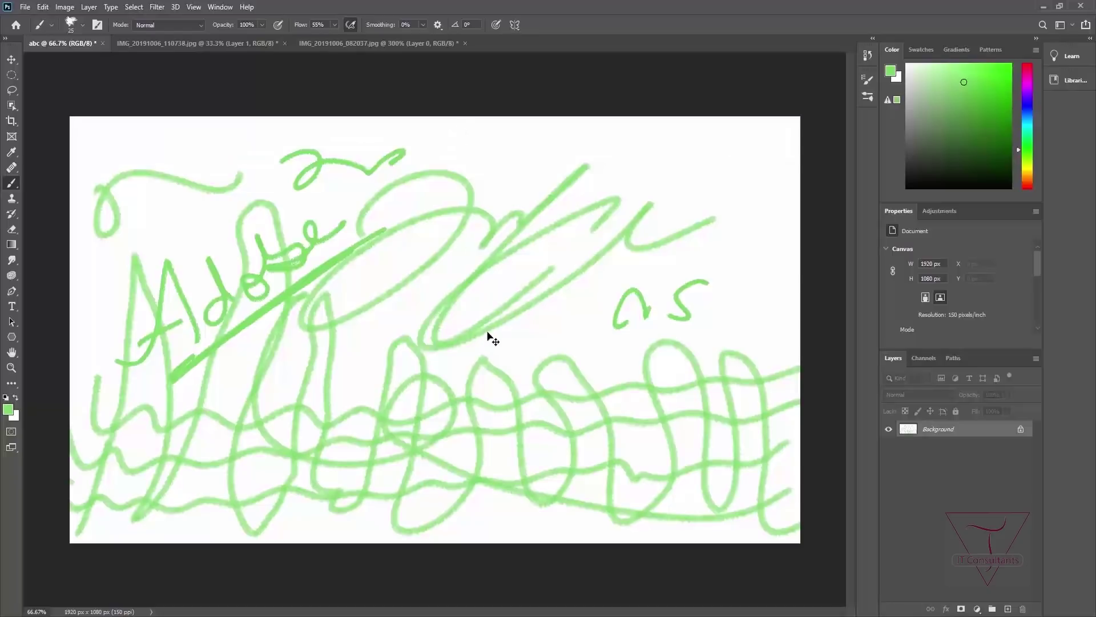
# Step: Undo all the green brush strokes on the canvas
pyautogui.hotkey('ctrl', 'z')
pyautogui.hotkey('ctrl', 'z')
pyautogui.hotkey('ctrl', 'z')
pyautogui.hotkey('ctrl', 'z')
pyautogui.hotkey('ctrl', 'z')
pyautogui.hotkey('ctrl', 'z')
pyautogui.hotkey('ctrl', 'z')
pyautogui.hotkey('ctrl', 'z')
pyautogui.hotkey('ctrl', 'z')
pyautogui.hotkey('ctrl', 'z')
pyautogui.hotkey('ctrl', 'z')
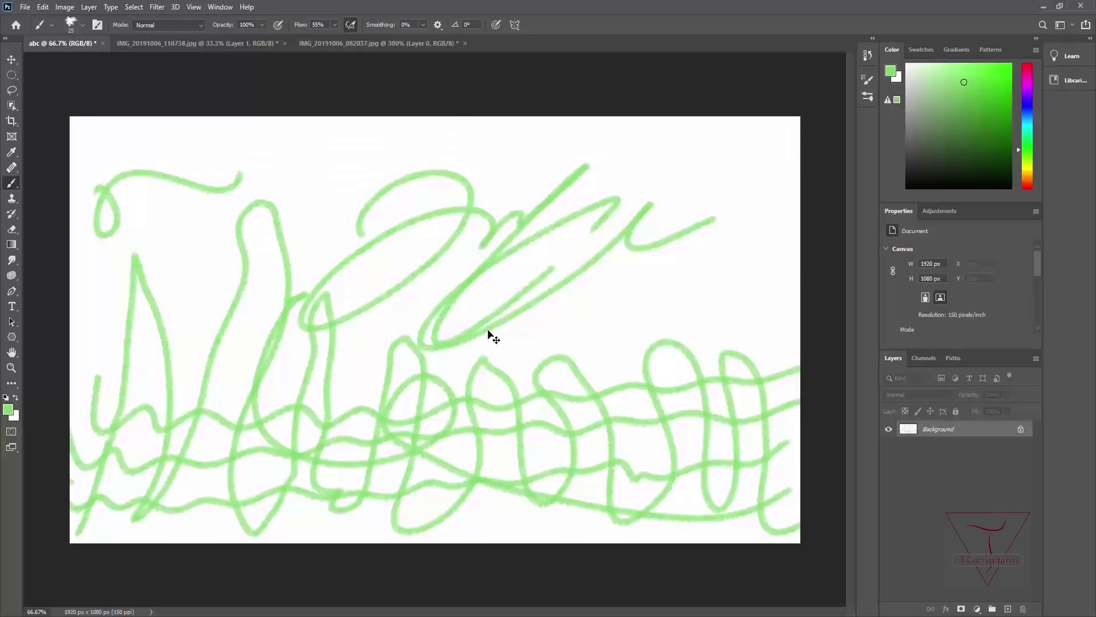
pyautogui.hotkey('ctrl', 'z')
pyautogui.hotkey('ctrl', 'z')
pyautogui.hotkey('ctrl', 'z')
pyautogui.hotkey('ctrl', 'z')
pyautogui.hotkey('ctrl', 'z')
pyautogui.hotkey('ctrl', 'z')
pyautogui.hotkey('ctrl', 'z')
pyautogui.hotkey('ctrl', 'z')
pyautogui.hotkey('ctrl', 'z')
pyautogui.hotkey('ctrl', 'z')
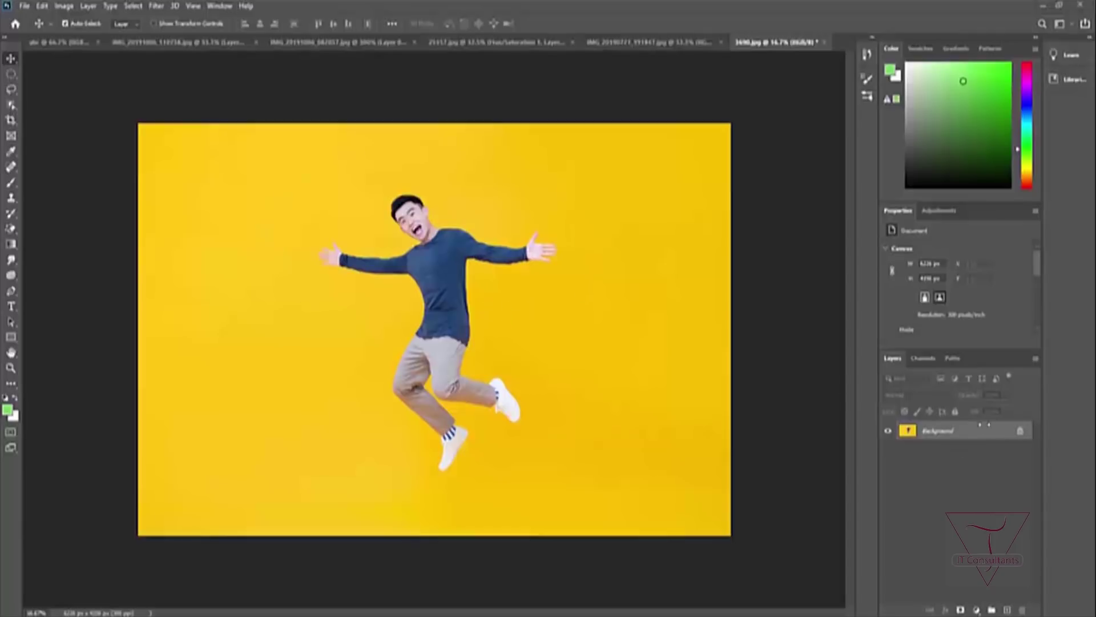
# Step: Unlock the Background layer of the jumping man photo and activate the Background Eraser tool
pyautogui.click(1020, 434)
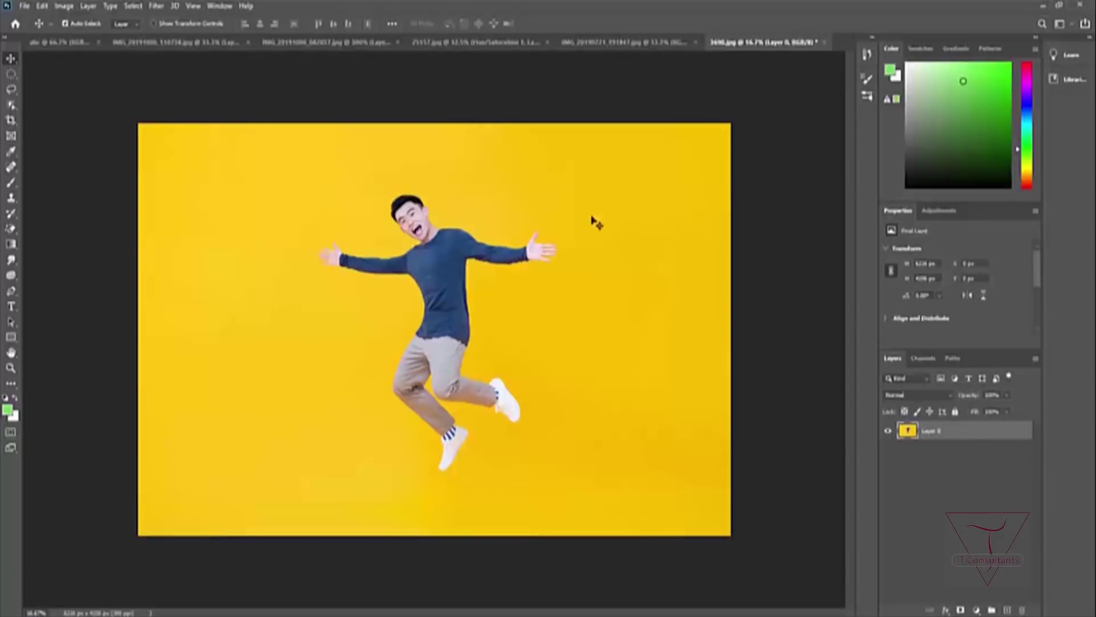
pyautogui.click(12, 230)
pyautogui.click(54, 223)
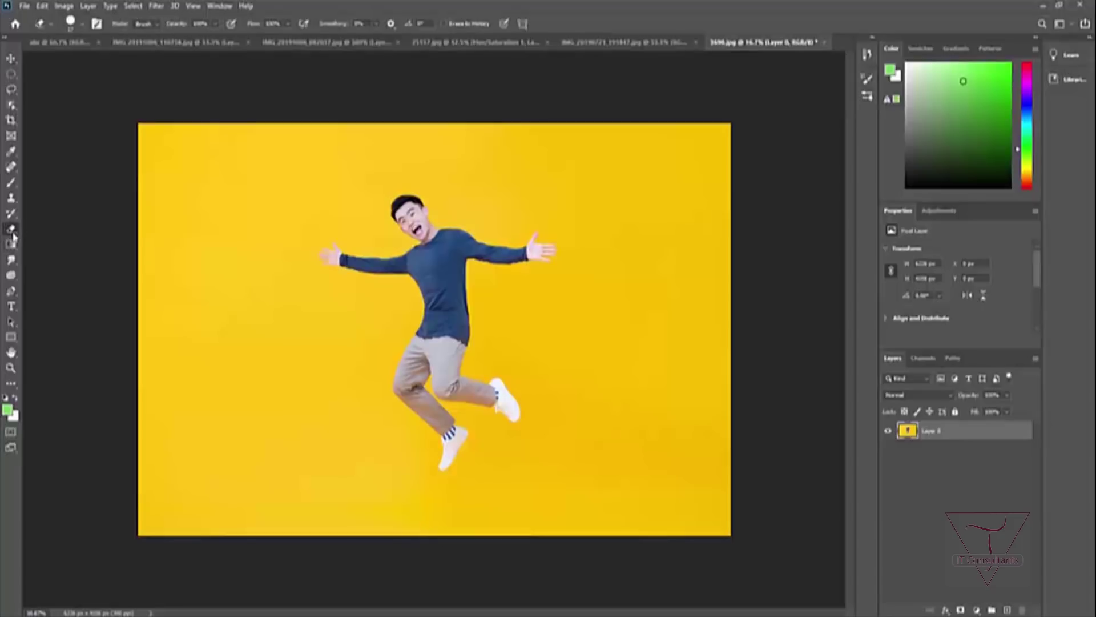
pyautogui.rightClick(13, 233)
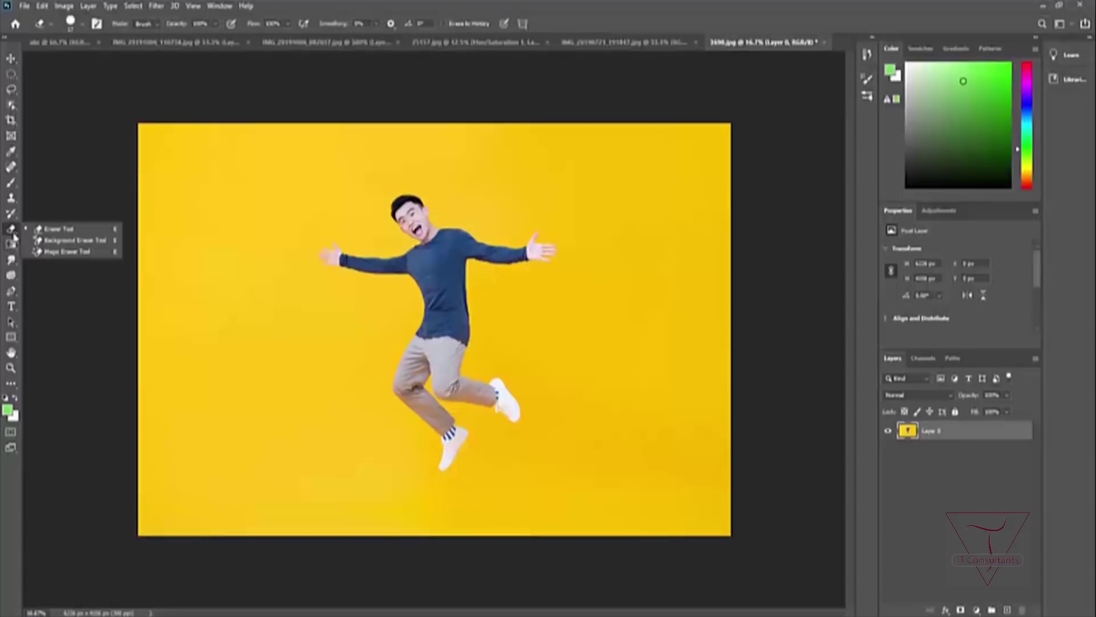
pyautogui.click(85, 251)
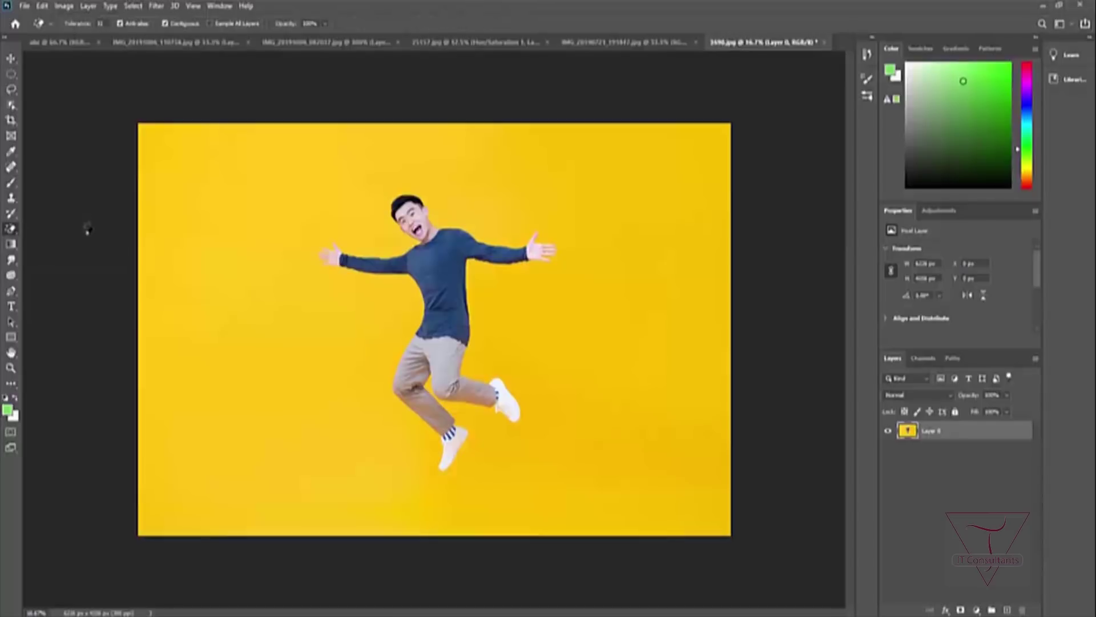
pyautogui.rightClick(12, 231)
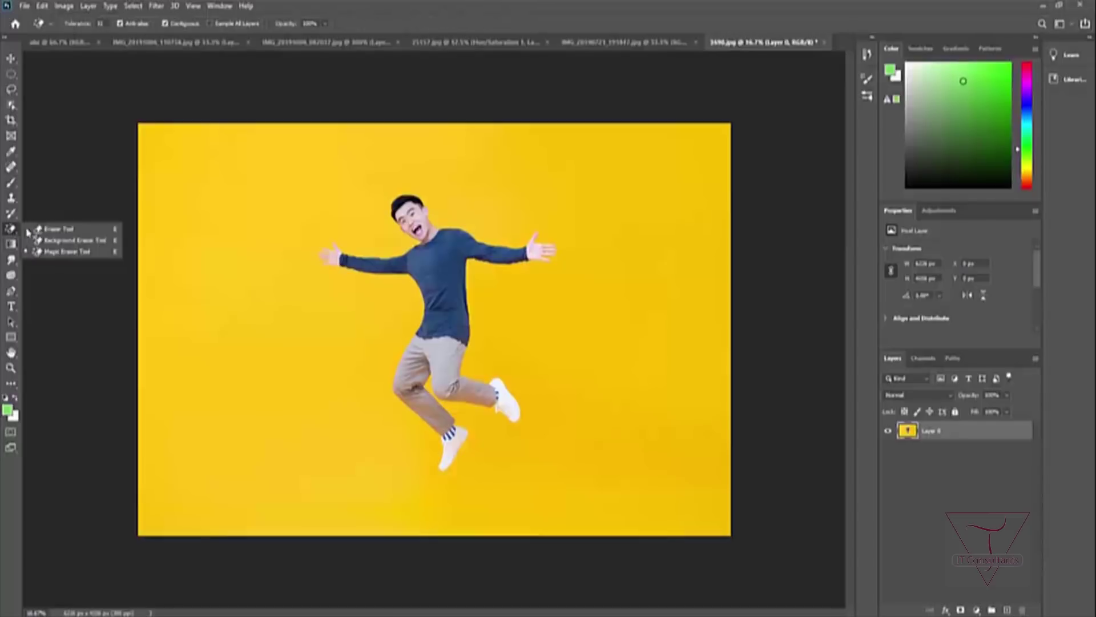
pyautogui.click(57, 241)
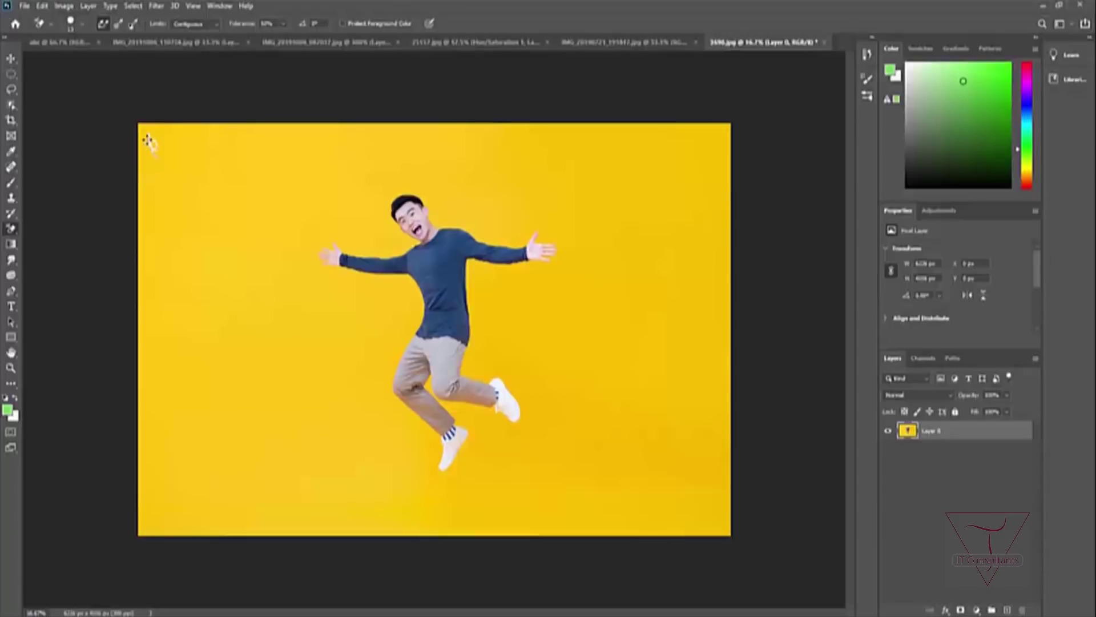
# Step: Enlarge the Background Eraser brush and erase yellow backdrop with loose strokes and a rough outline around the man
pyautogui.click(81, 27)
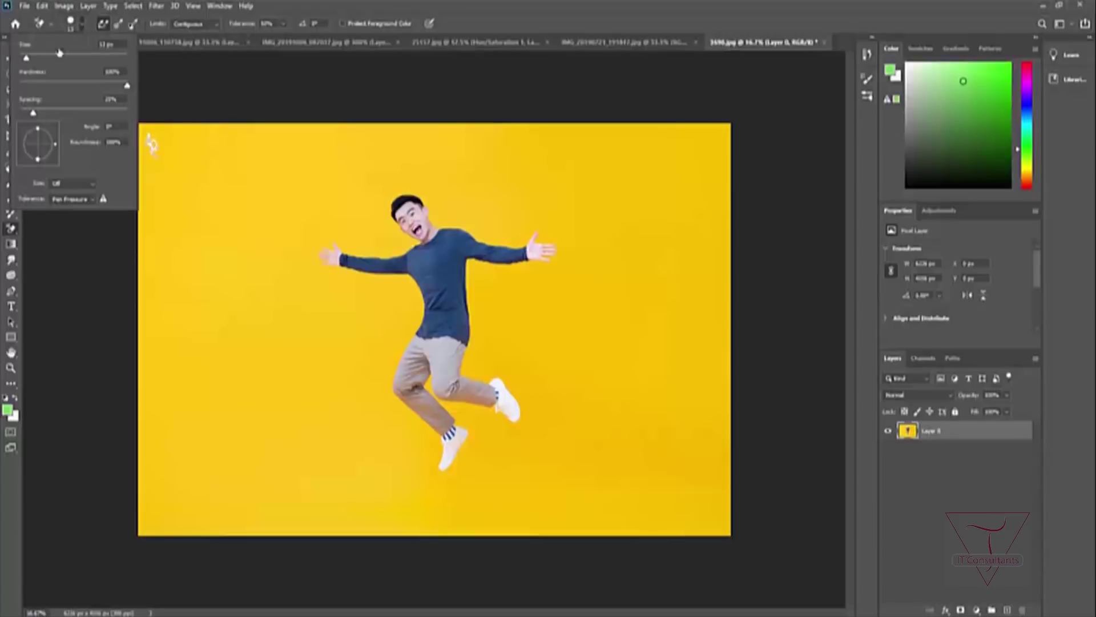
pyautogui.moveTo(27, 61); pyautogui.dragTo(80, 61)
pyautogui.click(205, 153)
pyautogui.moveTo(205, 153)
pyautogui.mouseDown()
pyautogui.moveTo(171, 162)
pyautogui.moveTo(150, 143)
pyautogui.moveTo(153, 128)
pyautogui.moveTo(183, 132)
pyautogui.moveTo(234, 197)
pyautogui.moveTo(290, 204)
pyautogui.moveTo(321, 294)
pyautogui.moveTo(343, 276)
pyautogui.moveTo(360, 279)
pyautogui.moveTo(334, 279)
pyautogui.moveTo(312, 259)
pyautogui.moveTo(343, 242)
pyautogui.moveTo(375, 244)
pyautogui.moveTo(386, 182)
pyautogui.moveTo(578, 259)
pyautogui.moveTo(516, 319)
pyautogui.moveTo(553, 441)
pyautogui.moveTo(508, 488)
pyautogui.moveTo(380, 473)
pyautogui.moveTo(337, 368)
pyautogui.moveTo(368, 306)
pyautogui.moveTo(382, 314)
pyautogui.moveTo(362, 365)
pyautogui.moveTo(380, 323)
pyautogui.moveTo(396, 317)
pyautogui.moveTo(352, 311)
pyautogui.moveTo(385, 298)
pyautogui.moveTo(388, 308)
pyautogui.moveTo(290, 261)
pyautogui.mouseUp()
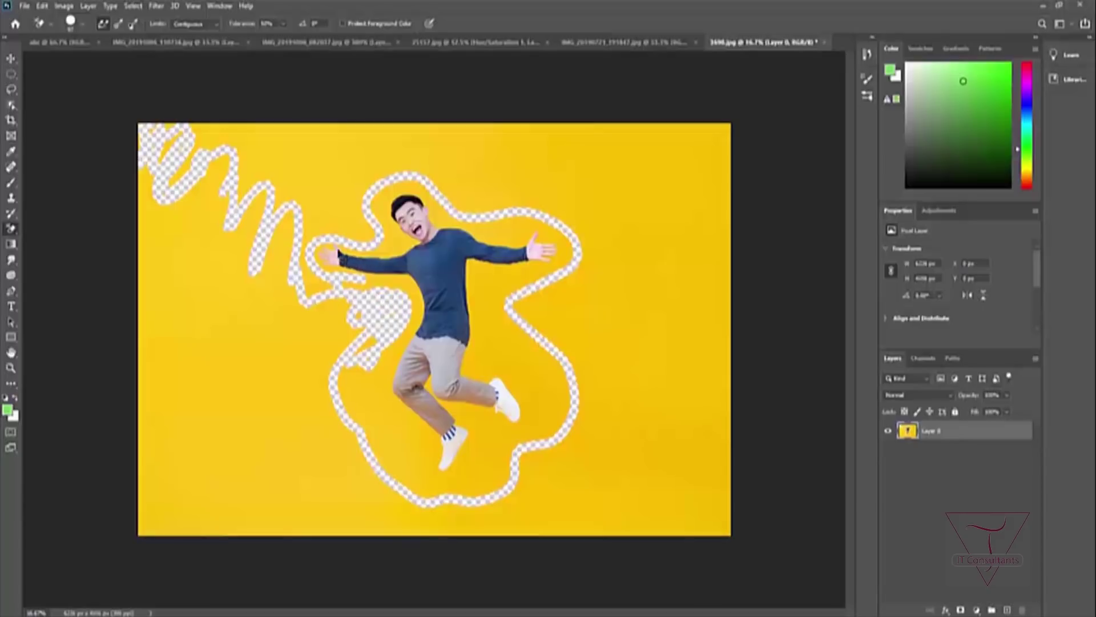
# Step: Undo the Background Eraser strokes on the yellow backdrop
pyautogui.hotkey('ctrl', 'z')
pyautogui.hotkey('ctrl', 'z')
pyautogui.hotkey('ctrl', 'z')
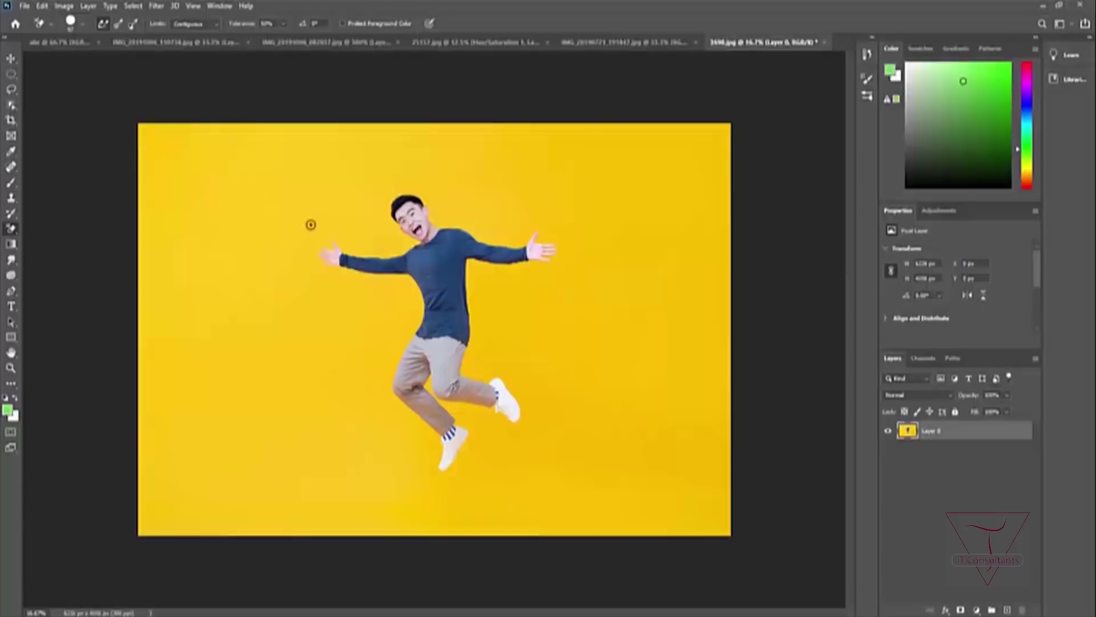
# Step: Remove the whole yellow backdrop around the man with the Magic Eraser tool
pyautogui.rightClick(10, 233)
pyautogui.click(81, 252)
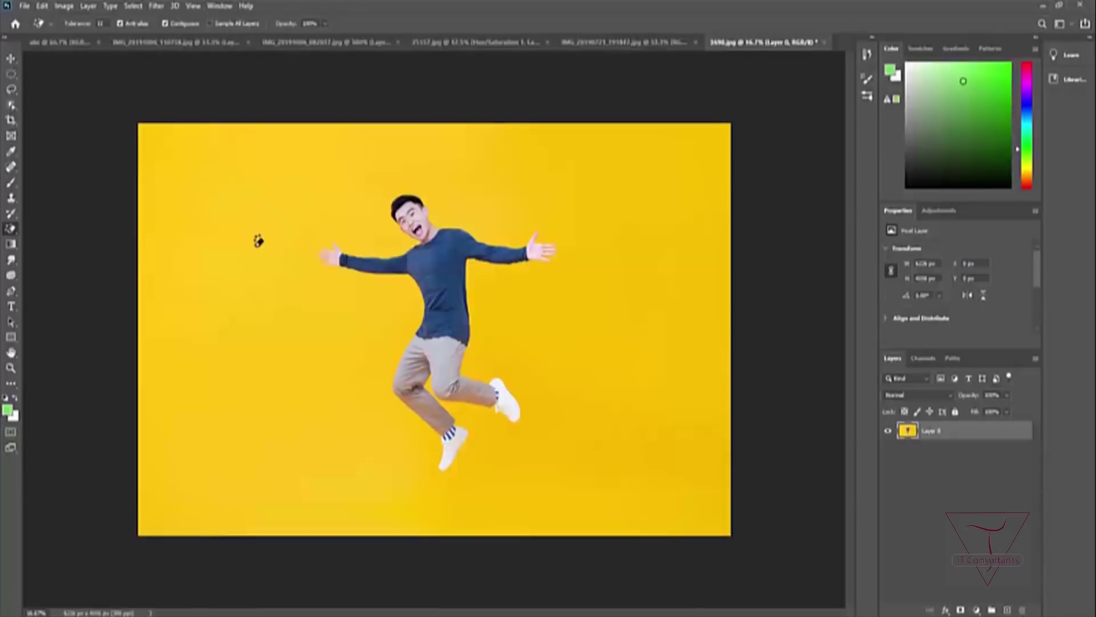
pyautogui.click(228, 240)
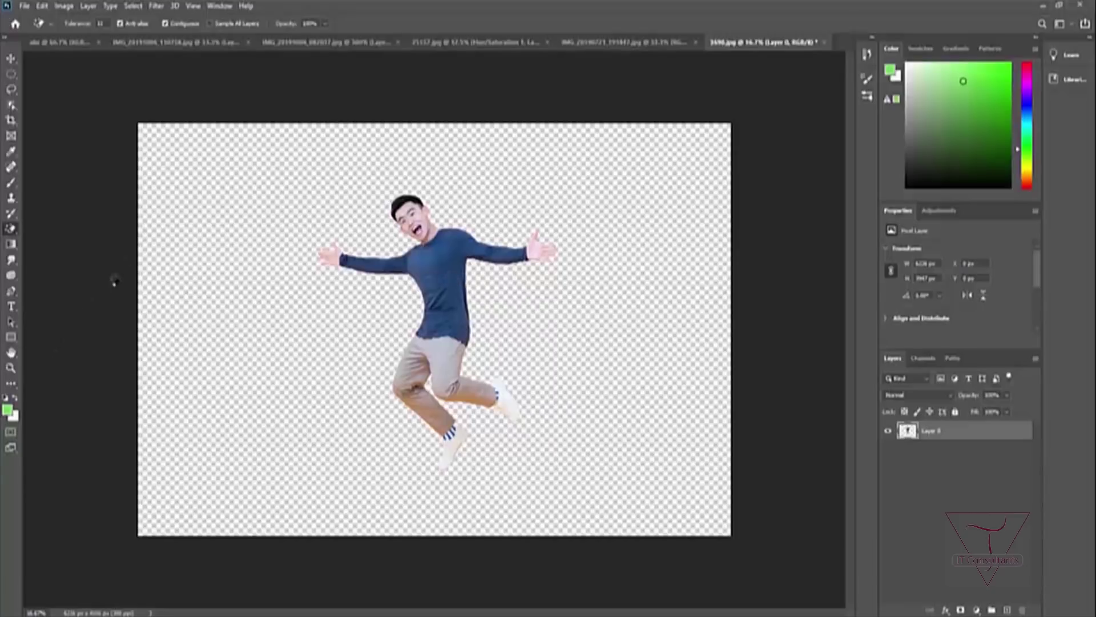
# Step: Draw a light green rectangle shape about 6600 by 4520 px that covers the entire canvas
pyautogui.moveTo(11, 342); pyautogui.dragTo(30, 339)
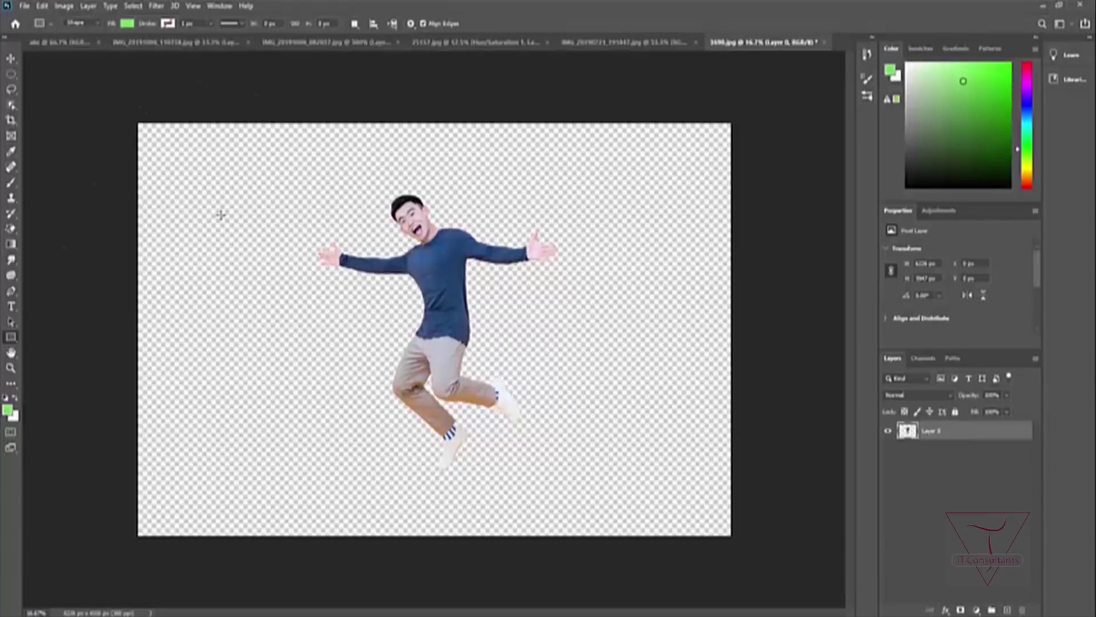
pyautogui.moveTo(118, 116); pyautogui.dragTo(746, 546)
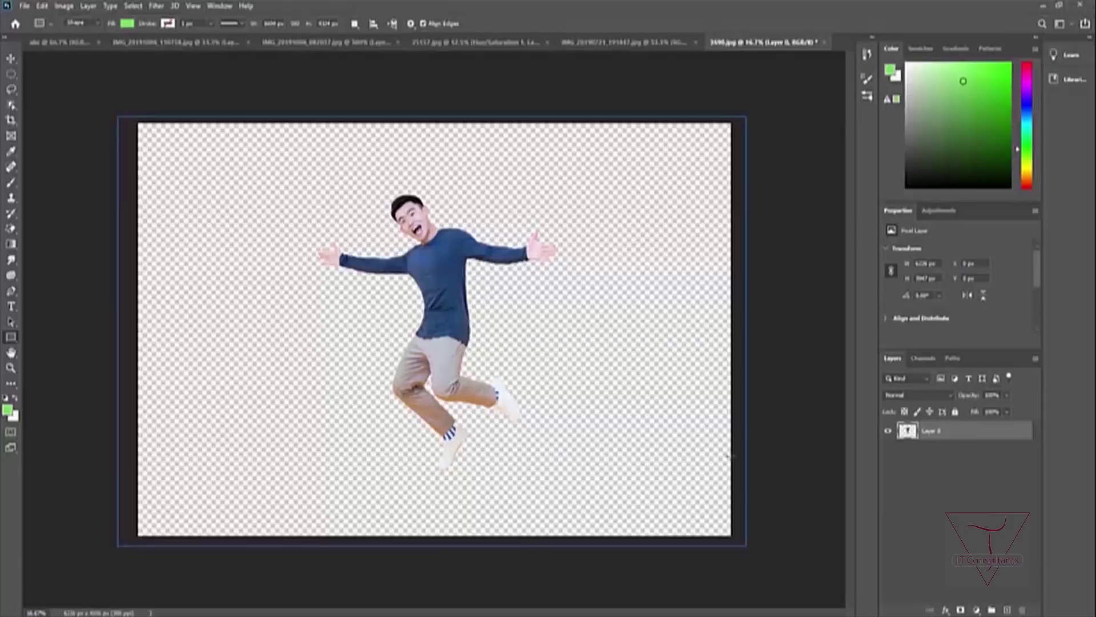
# Step: Place the green rectangle layer beneath the man's cut-out layer and reposition the rectangle slightly with the Move tool
pyautogui.moveTo(951, 434); pyautogui.dragTo(953, 458)
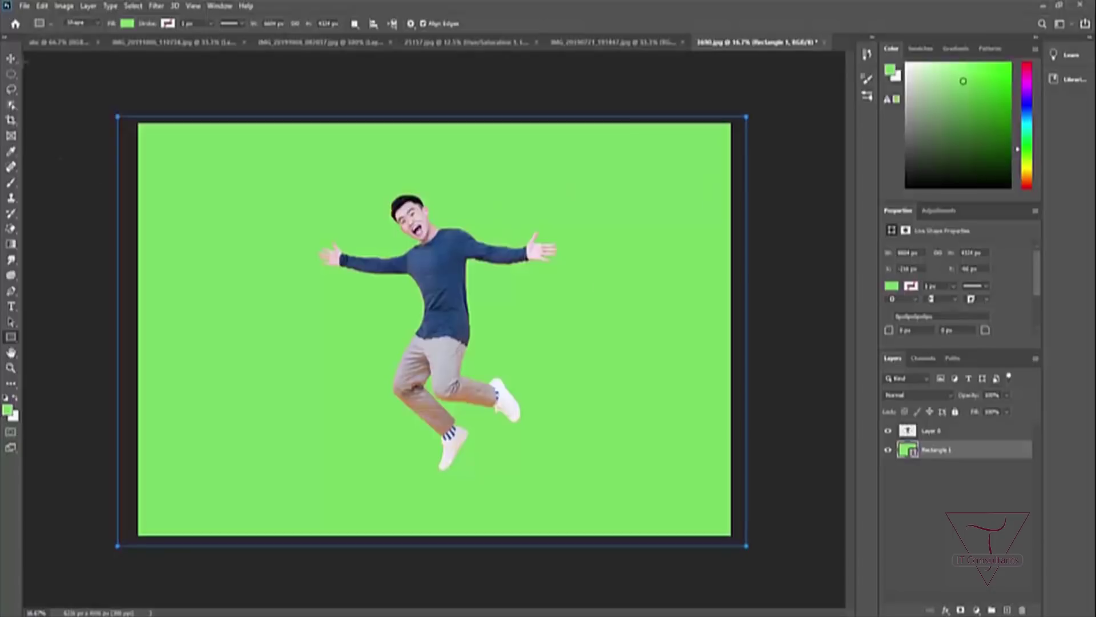
pyautogui.click(11, 58)
pyautogui.moveTo(600, 222); pyautogui.dragTo(595, 226)
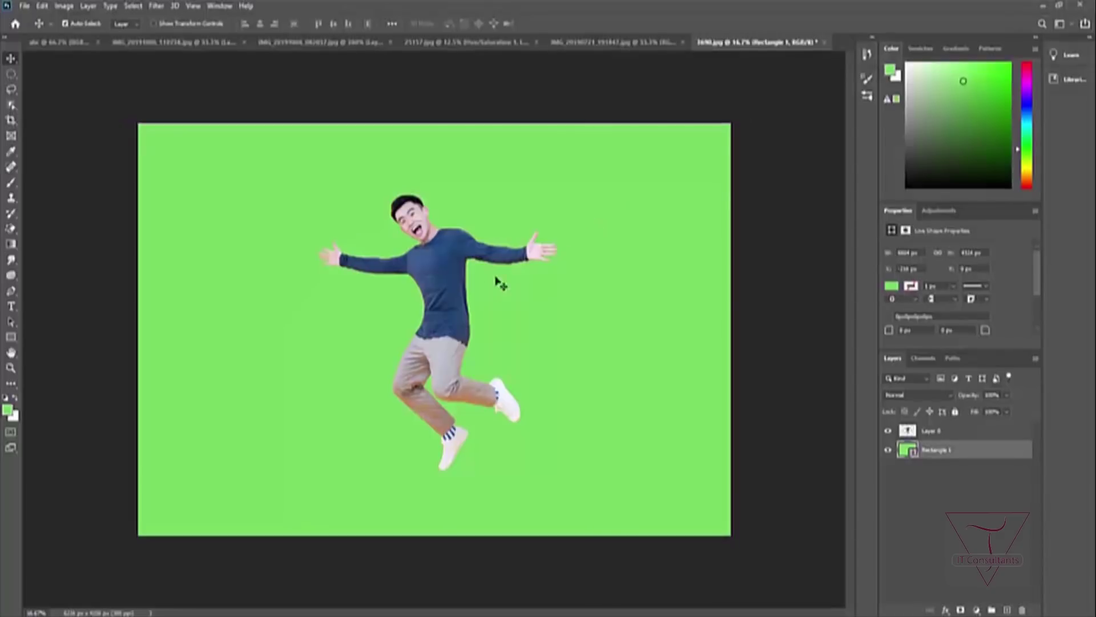
# Step: Recolour the backdrop rectangle from green to light pink-violet
pyautogui.doubleClick(906, 453)
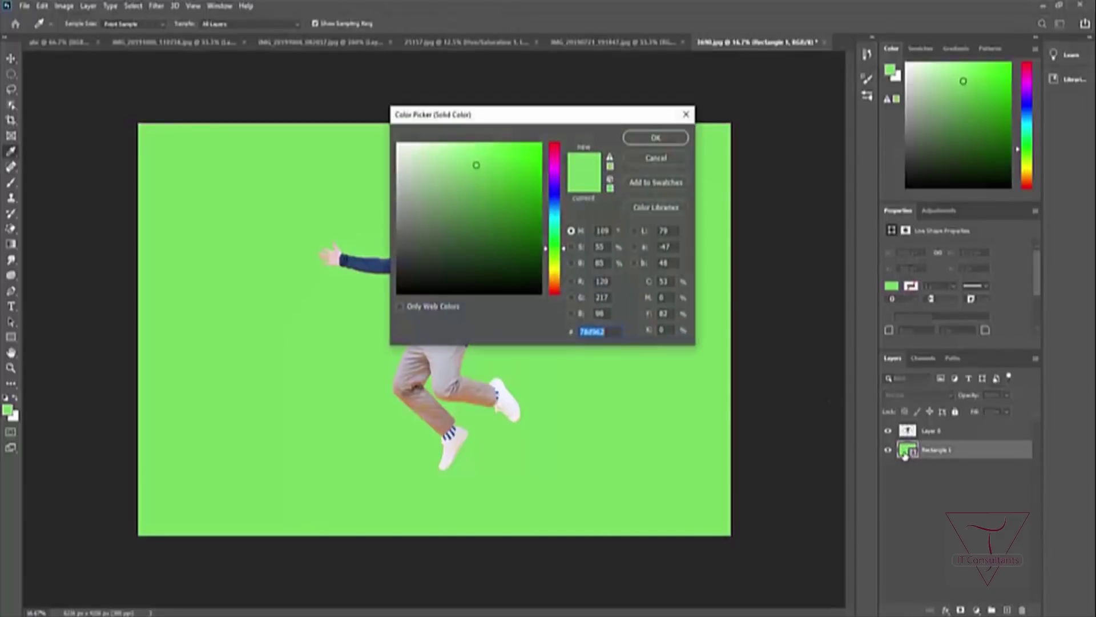
pyautogui.moveTo(573, 117); pyautogui.dragTo(917, 117)
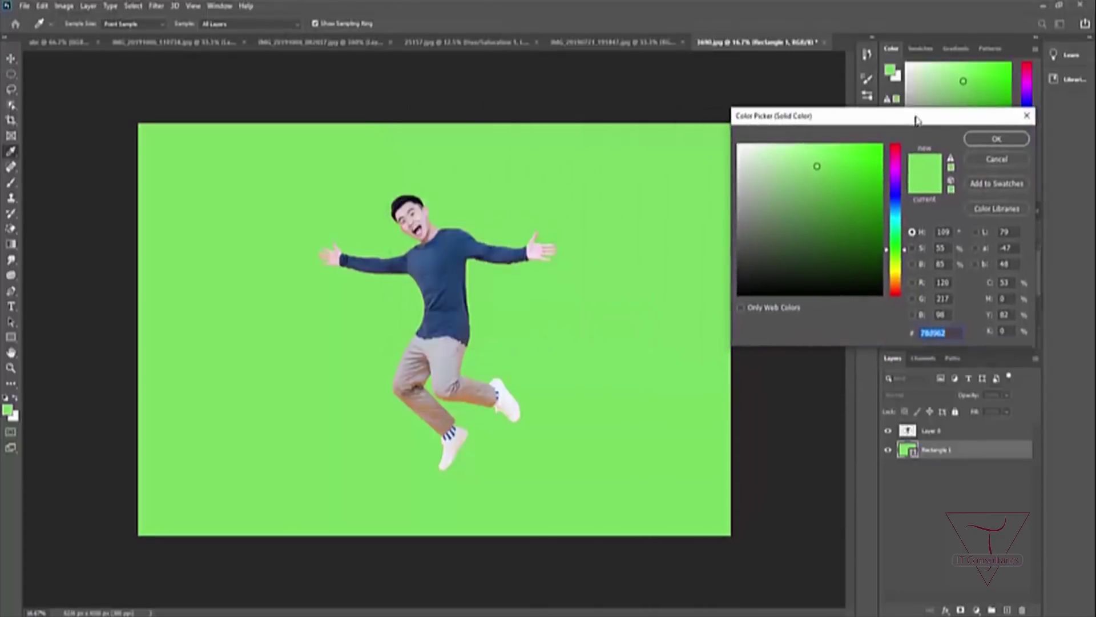
pyautogui.moveTo(899, 263); pyautogui.dragTo(858, 202)
pyautogui.moveTo(901, 258); pyautogui.dragTo(792, 143)
pyautogui.click(996, 139)
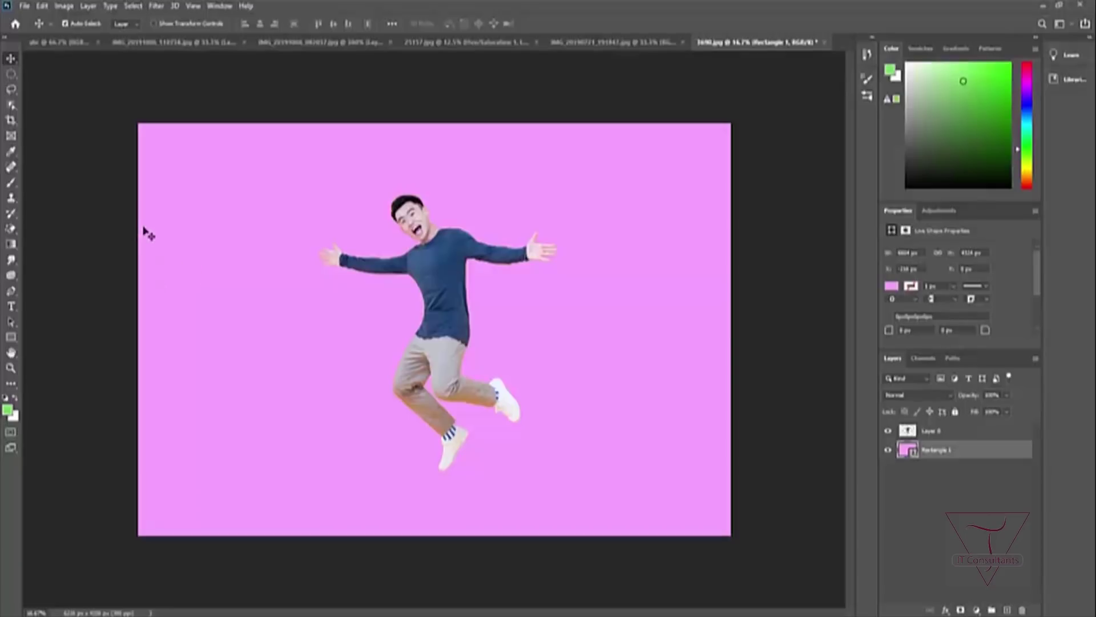
# Step: Activate the Background Eraser, switch to the Magic Eraser and select the man's layer
pyautogui.click(10, 229)
pyautogui.click(76, 244)
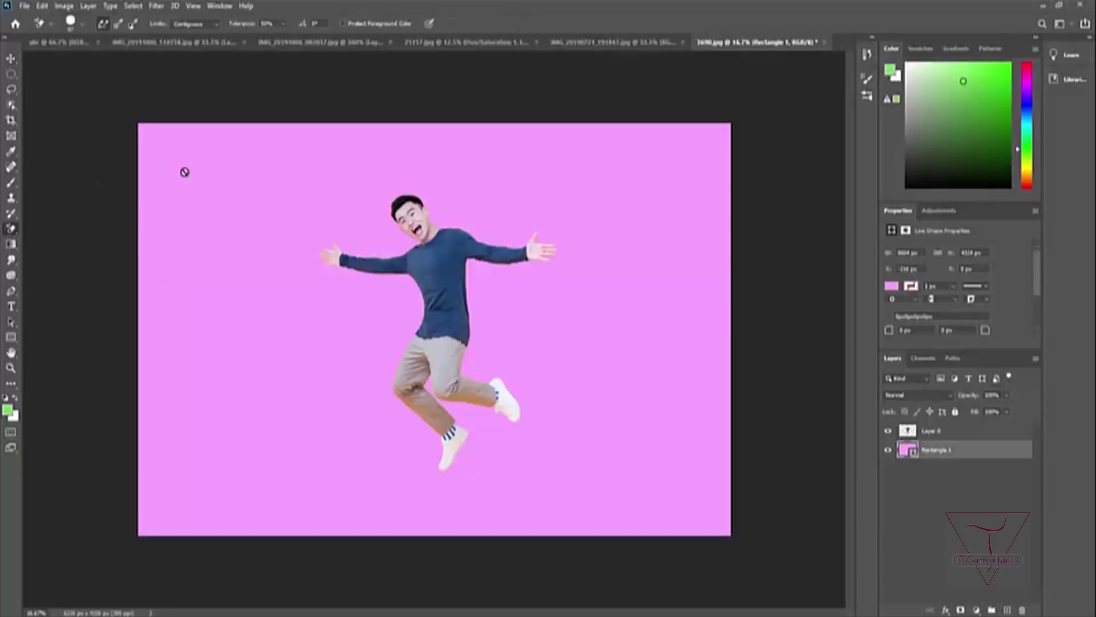
pyautogui.click(11, 229)
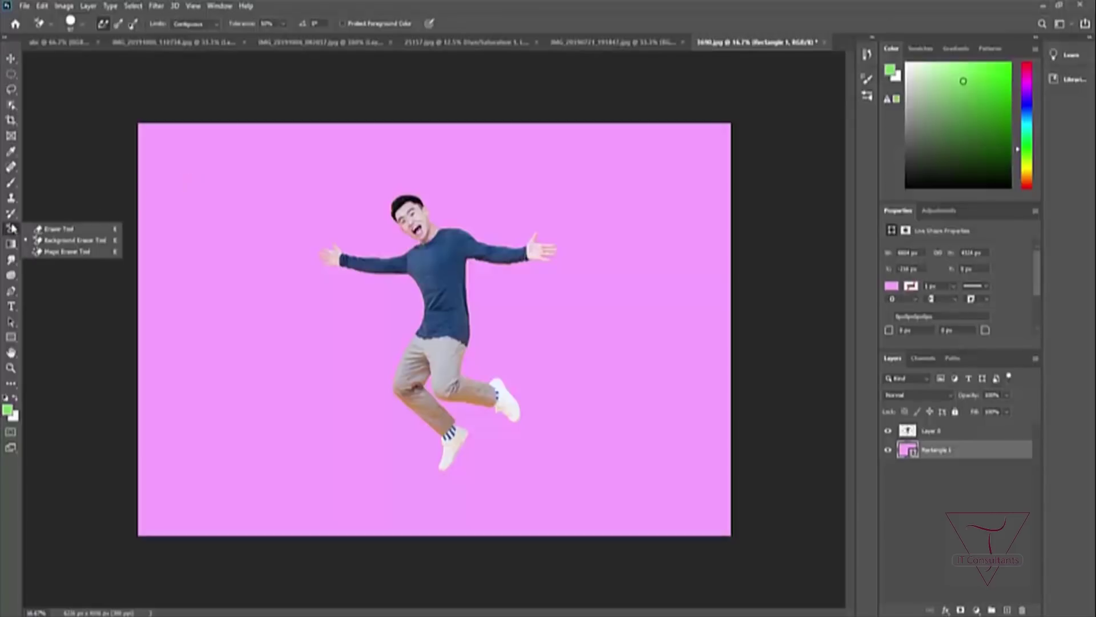
pyautogui.click(69, 256)
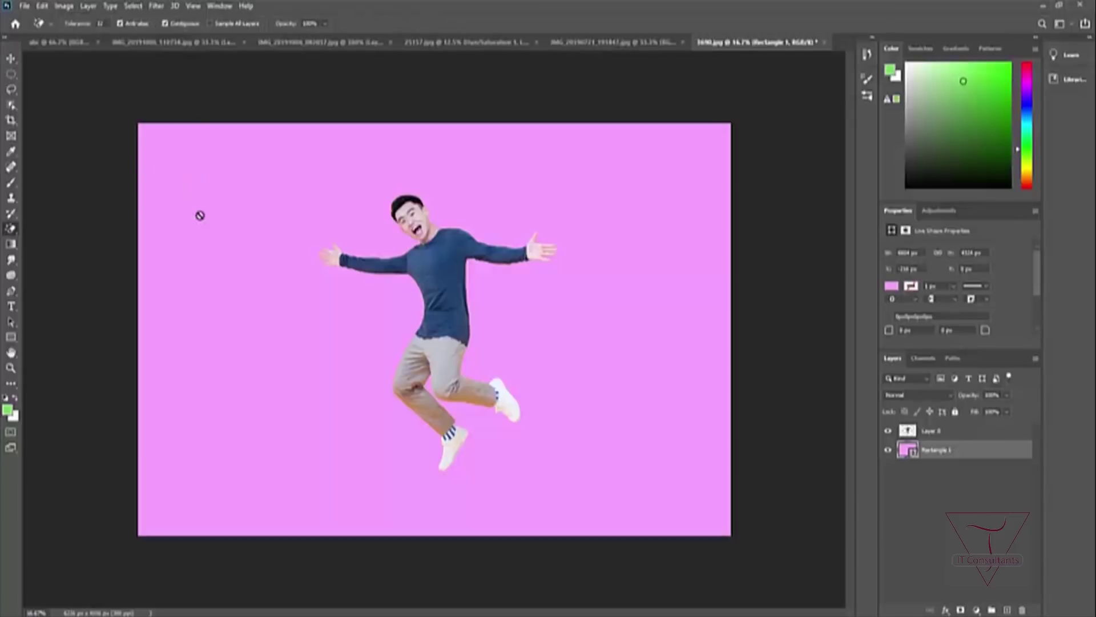
pyautogui.click(923, 432)
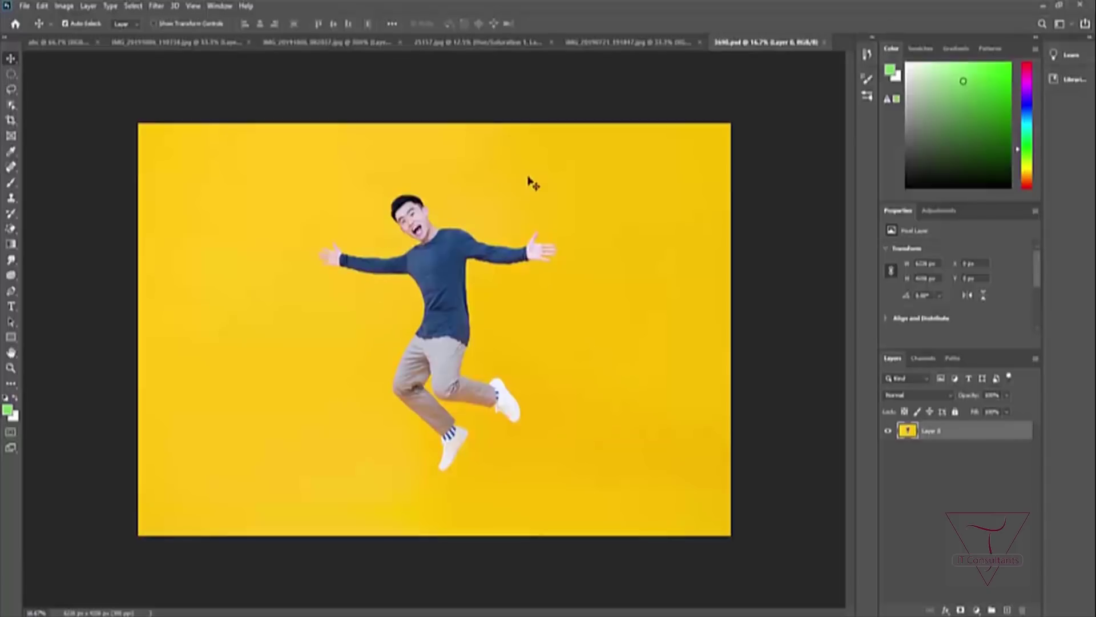
# Step: Save the document on the computer as "jumping man" in Photoshop (PSD) format in the PS photos folder
pyautogui.click(25, 7)
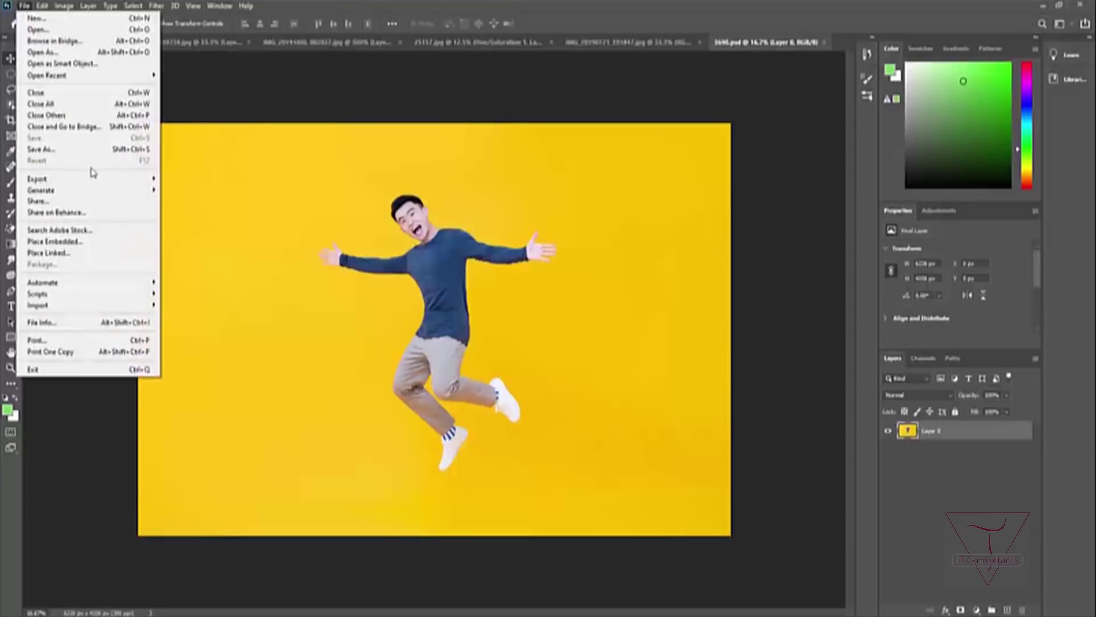
pyautogui.click(109, 154)
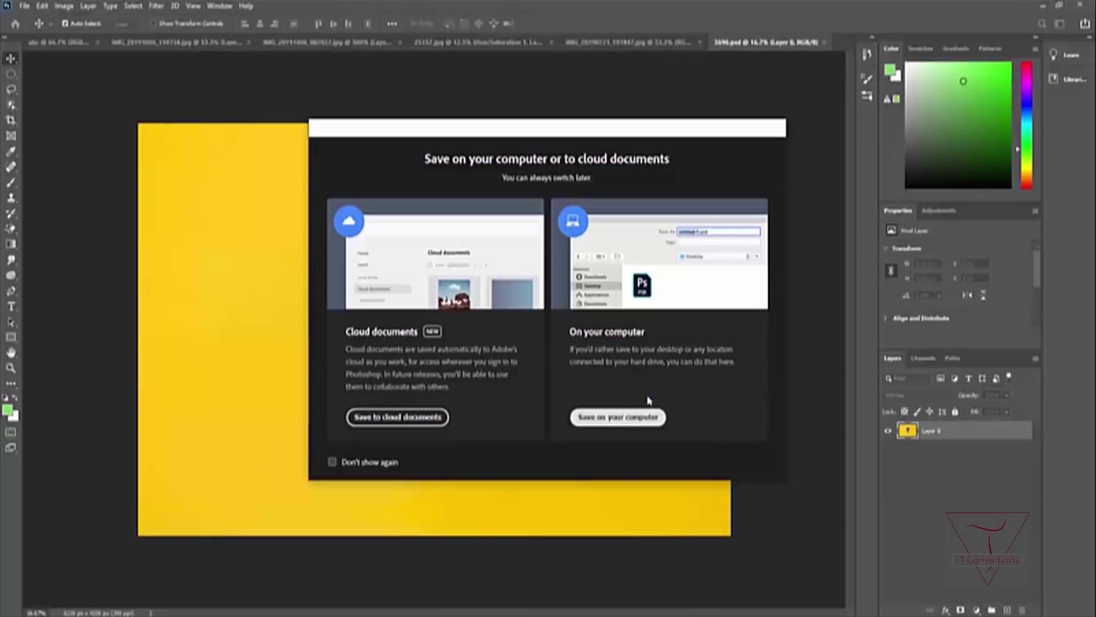
pyautogui.click(640, 416)
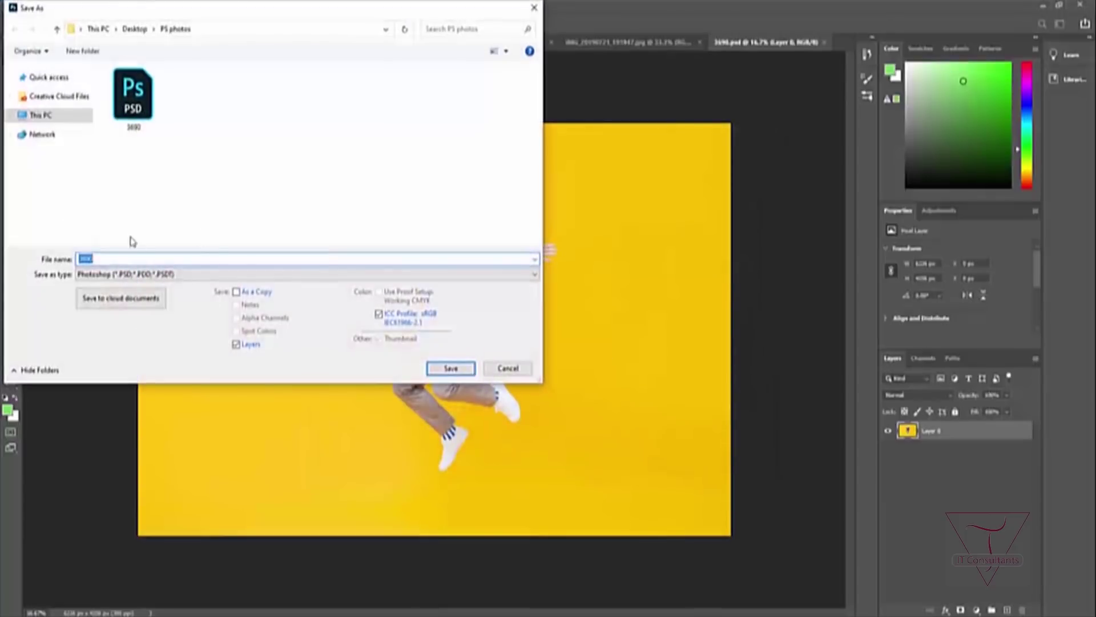
pyautogui.press('BackSpace')
pyautogui.click(323, 278)
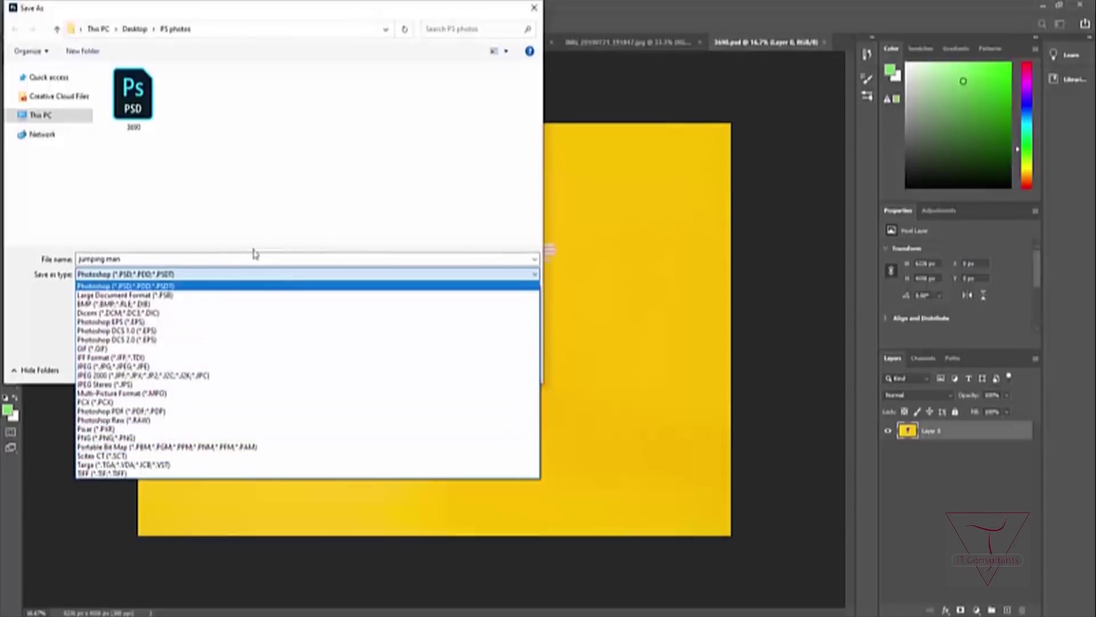
pyautogui.click(209, 286)
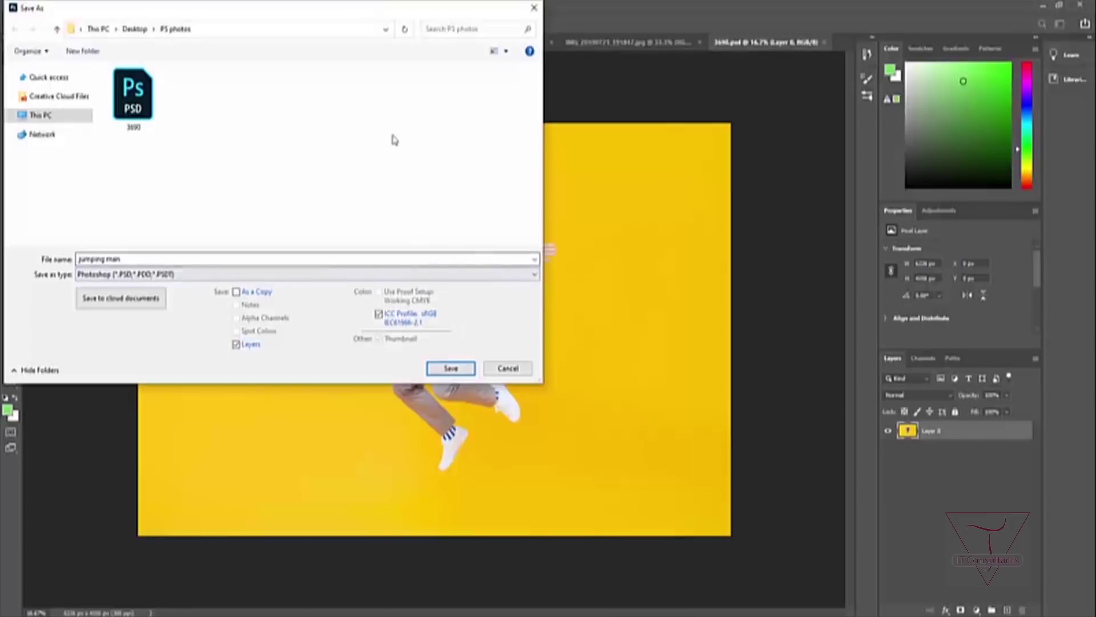
pyautogui.click(453, 370)
pyautogui.click(669, 177)
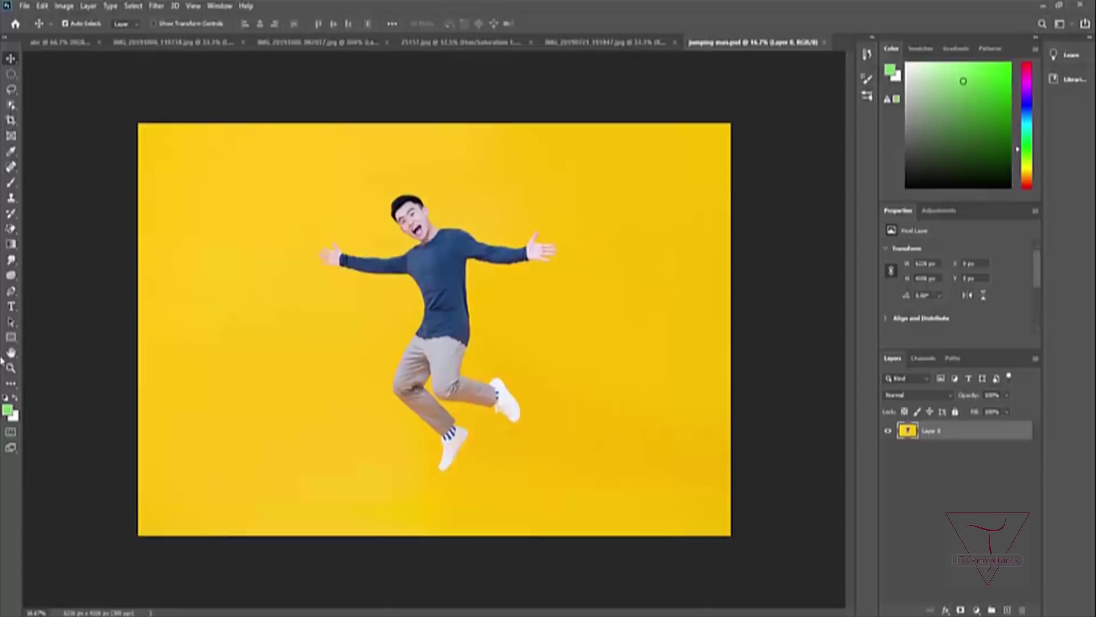
# Step: Remove the yellow backdrop around the man with the Magic Eraser tool
pyautogui.click(11, 229)
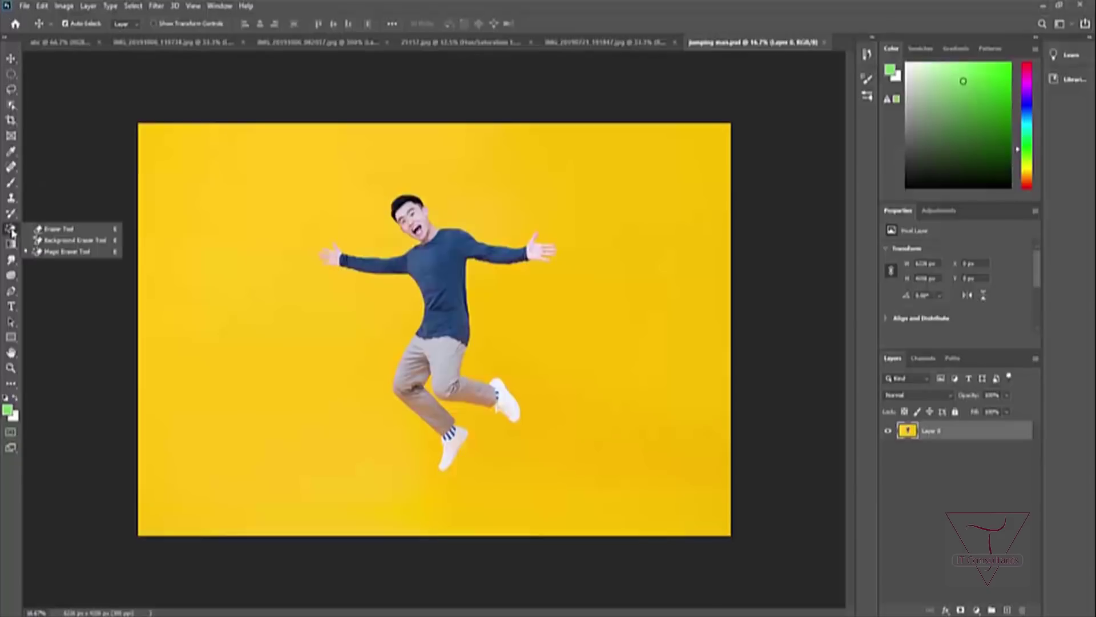
pyautogui.click(57, 246)
pyautogui.click(194, 203)
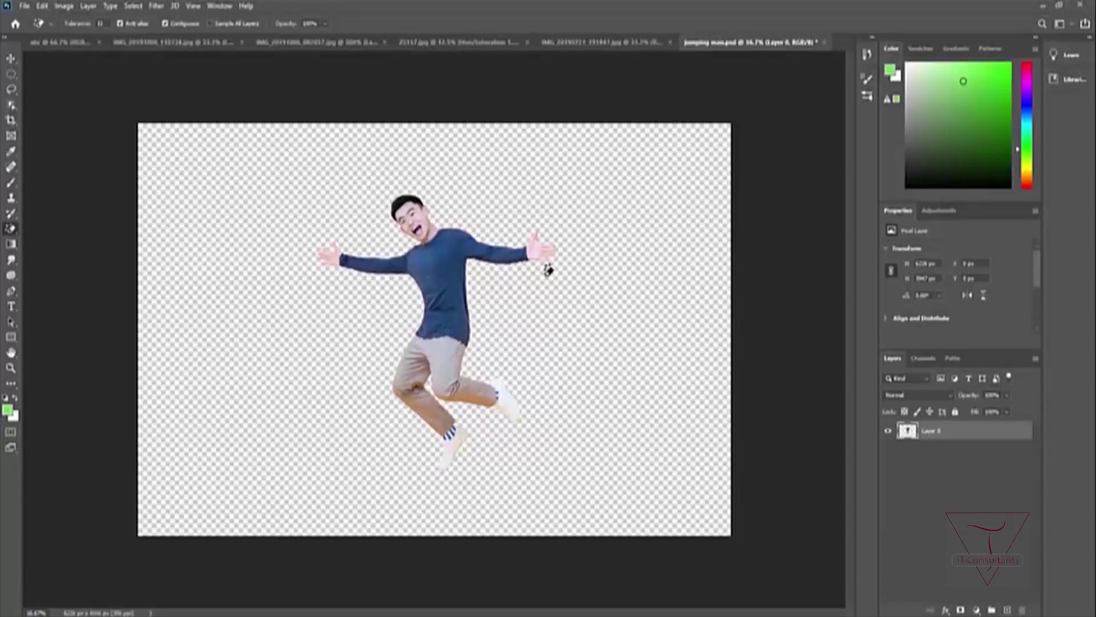
# Step: Save the cut-out on the computer as a JPEG named "jumping man" with maximum quality 12 and the Baseline (Standard) format
pyautogui.click(24, 6)
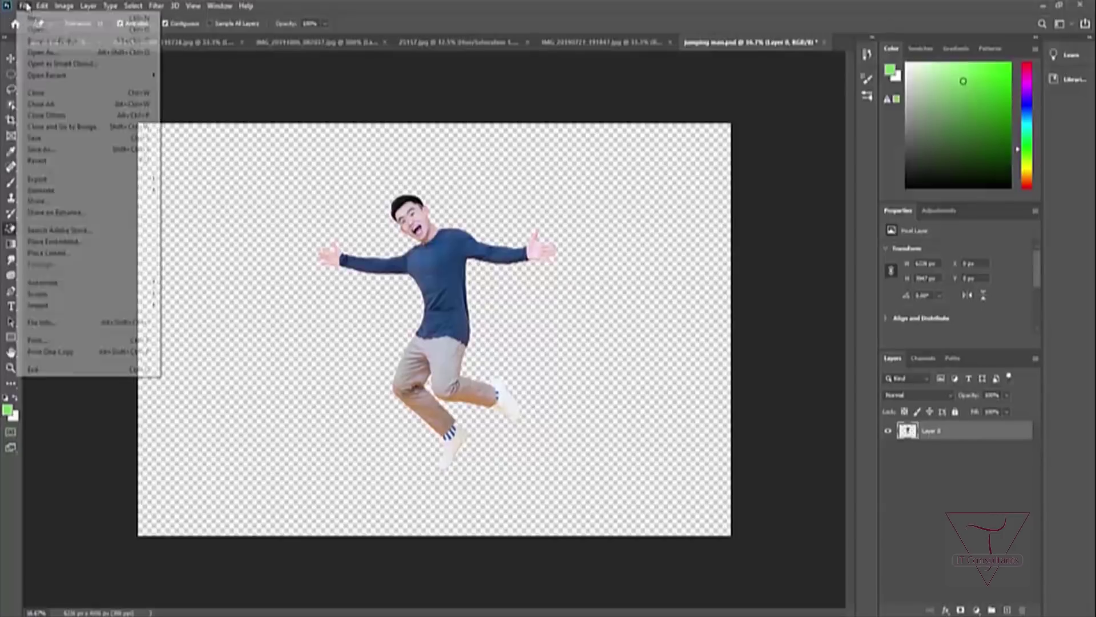
pyautogui.moveTo(64, 6)
pyautogui.moveTo(23, 6)
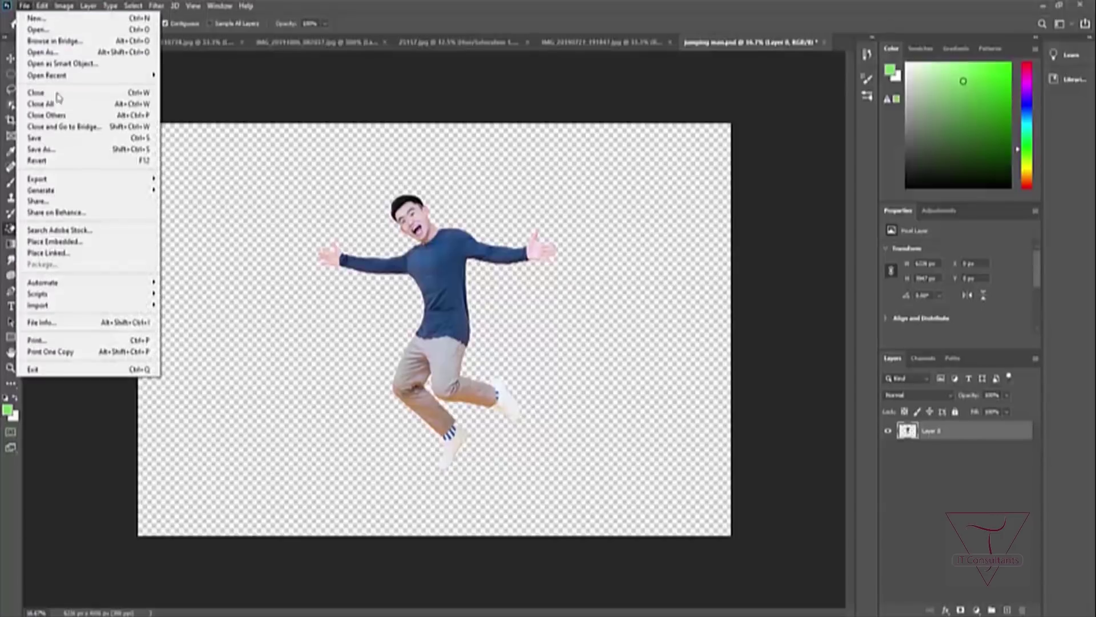
pyautogui.click(91, 148)
pyautogui.click(610, 416)
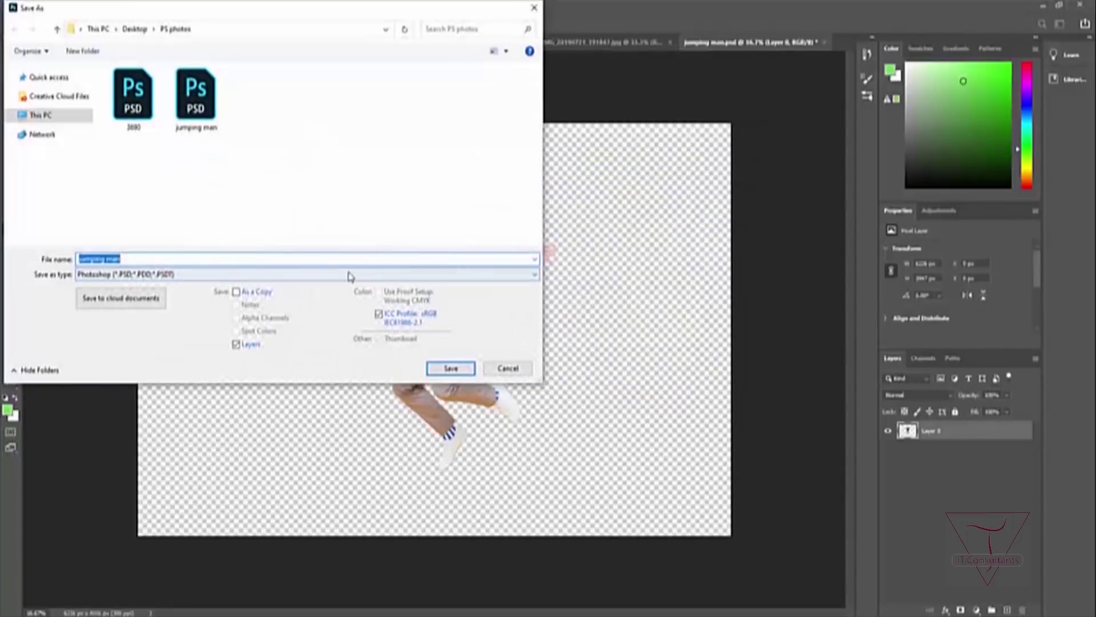
pyautogui.click(344, 274)
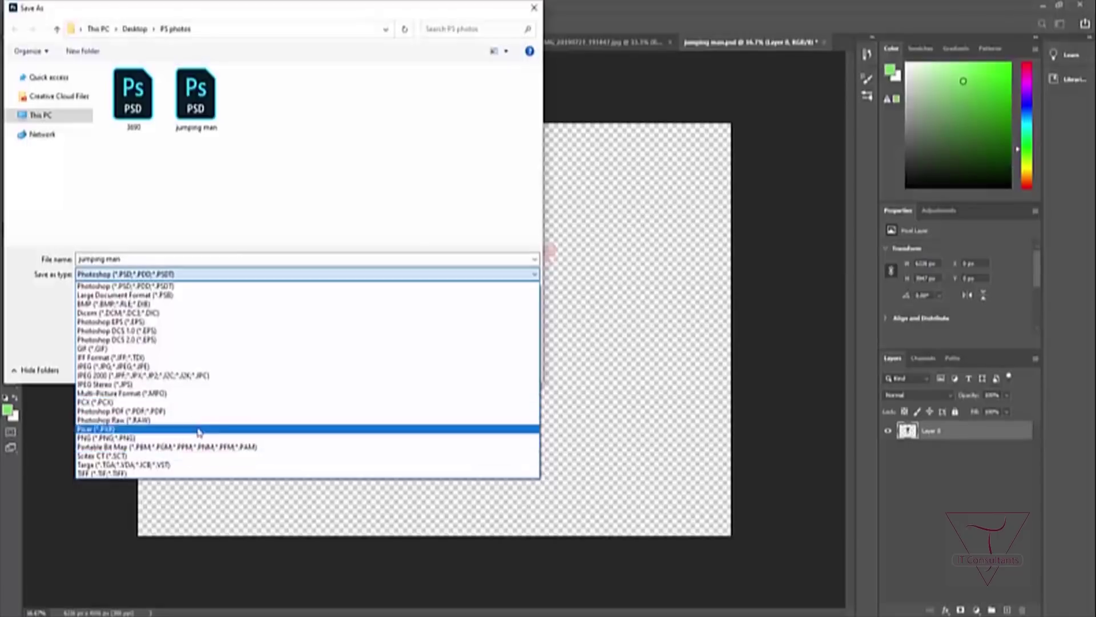
pyautogui.click(119, 367)
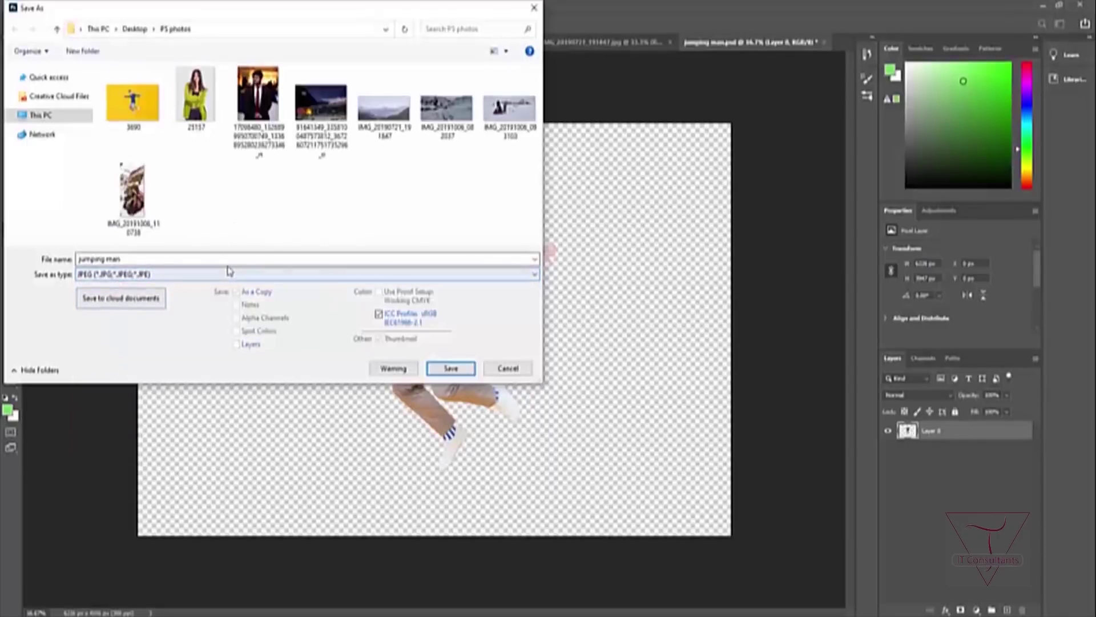
pyautogui.click(451, 368)
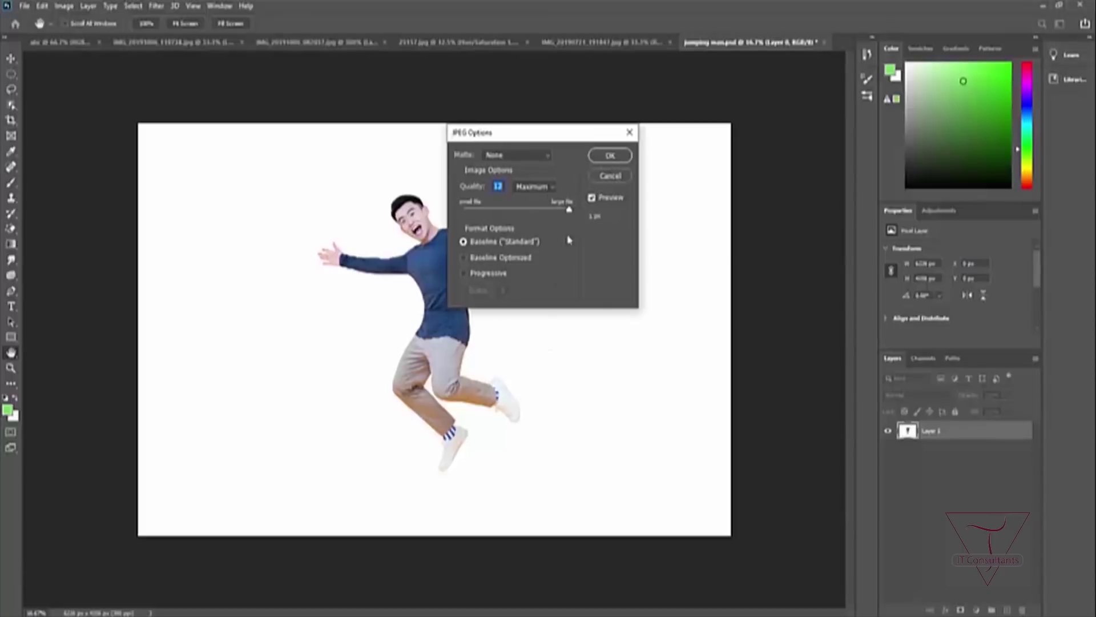
pyautogui.click(610, 156)
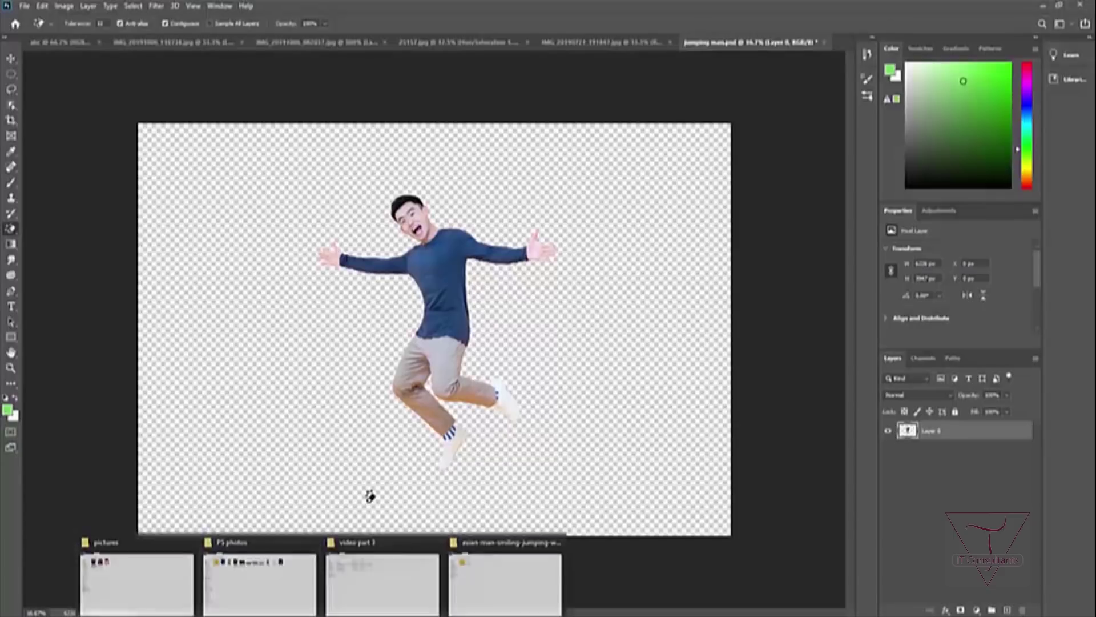
# Step: Save a PNG copy of the transparent cut-out on the computer as "jumping man" with the large file size option
pyautogui.click(24, 6)
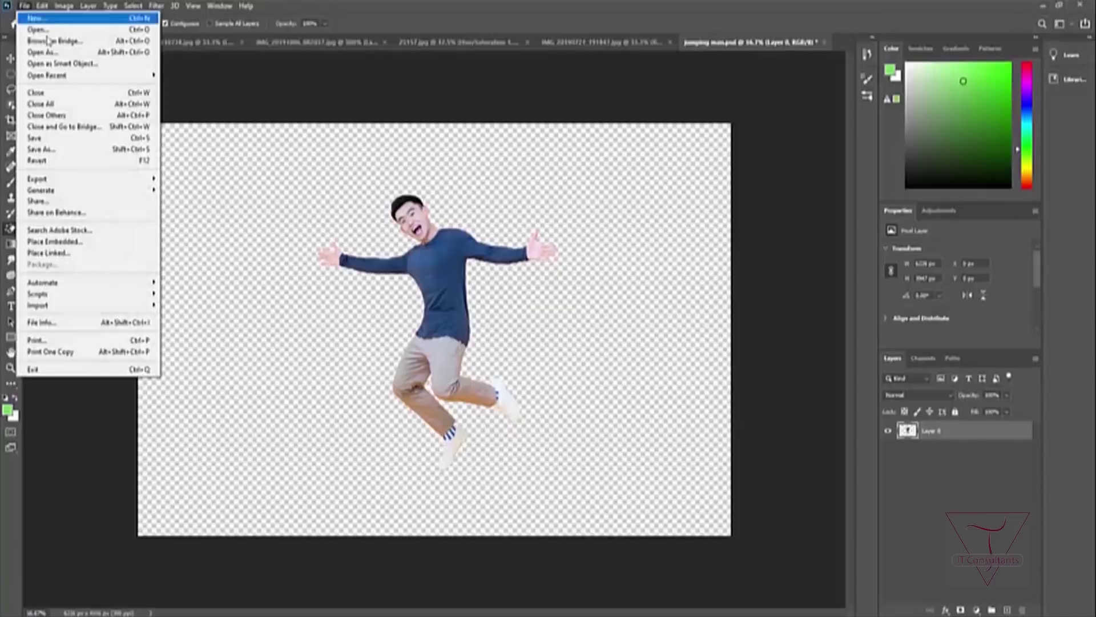
pyautogui.click(108, 156)
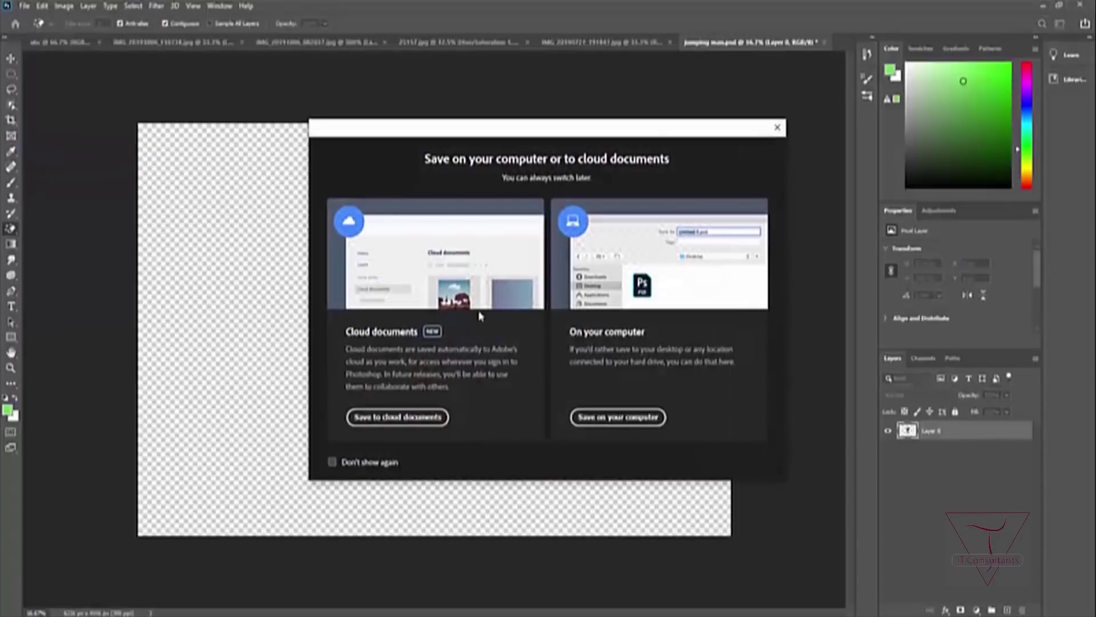
pyautogui.click(620, 417)
pyautogui.click(303, 275)
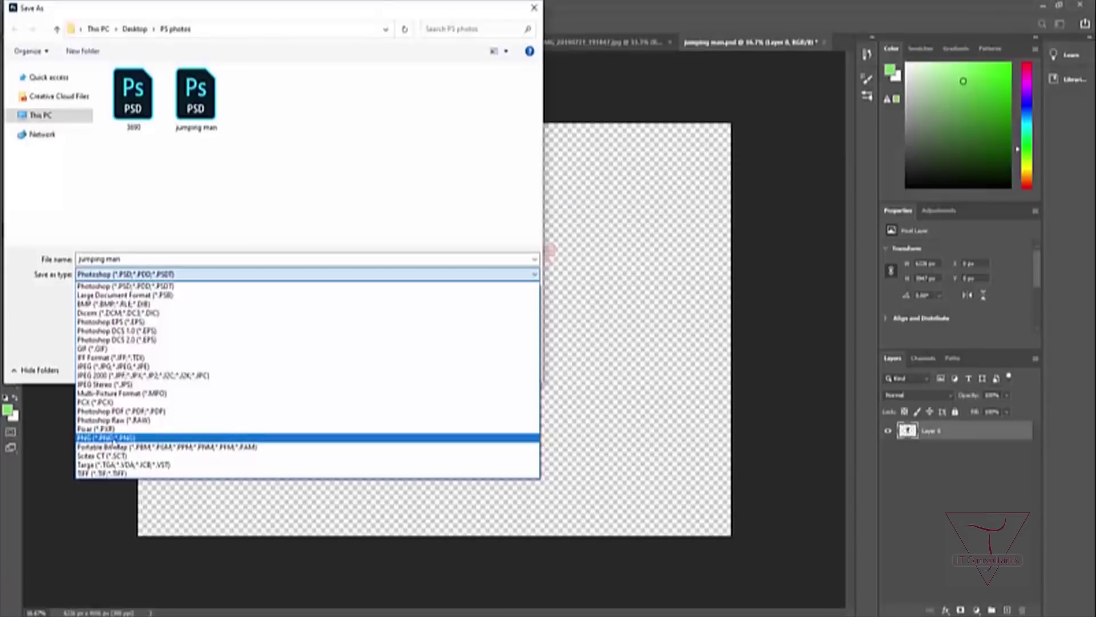
pyautogui.click(123, 438)
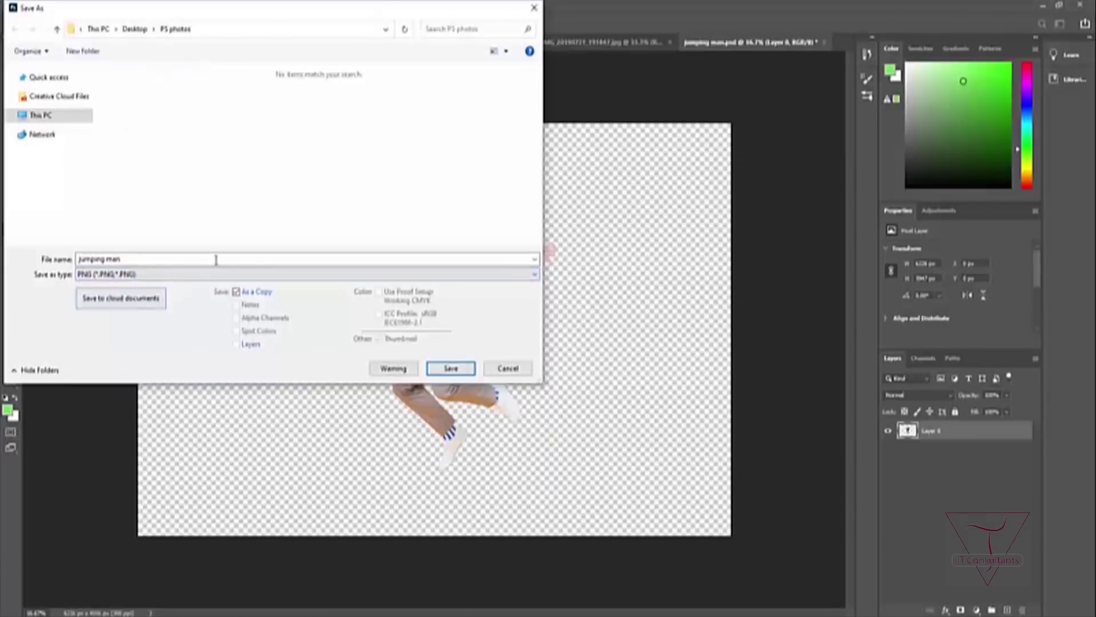
pyautogui.click(451, 369)
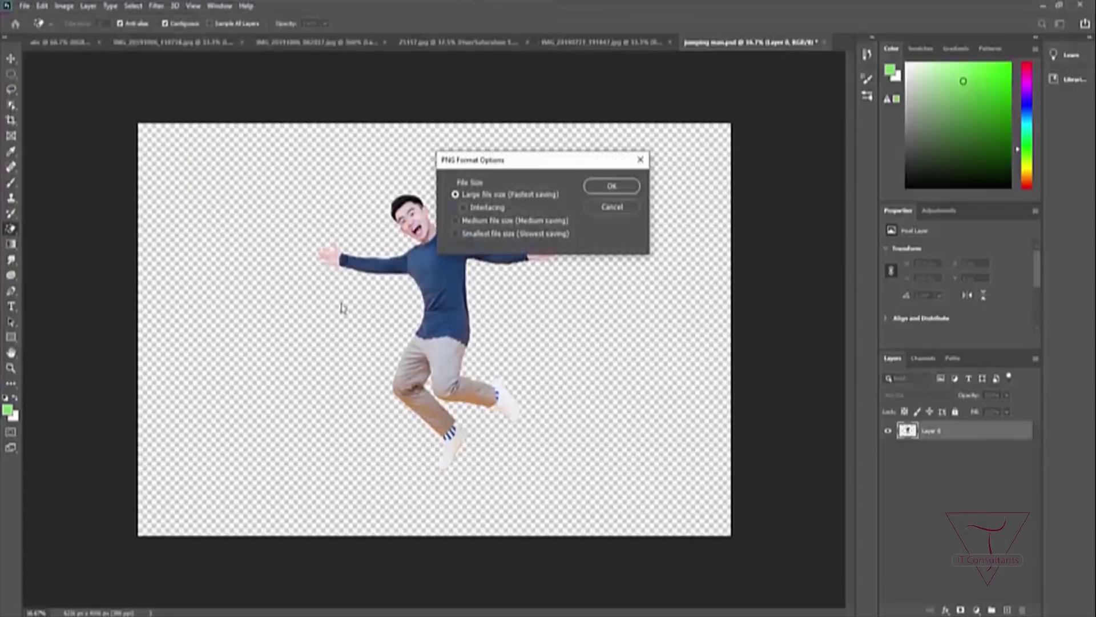
pyautogui.click(622, 187)
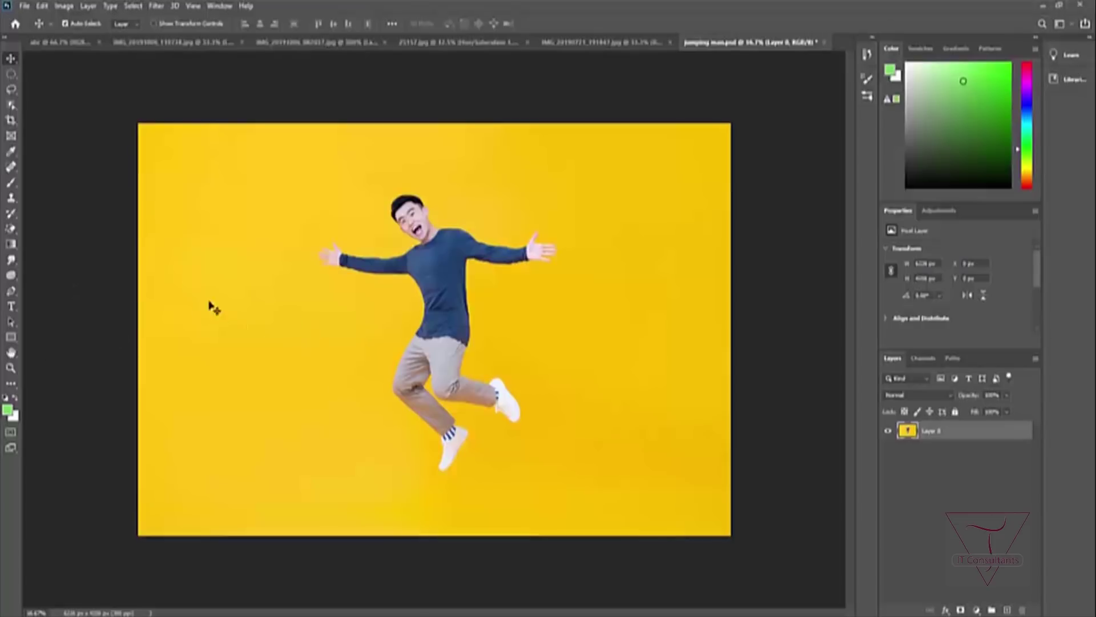
# Step: Try placing an anchor point with curve handles beside the man's bent knee using the Pen tool
pyautogui.click(12, 291)
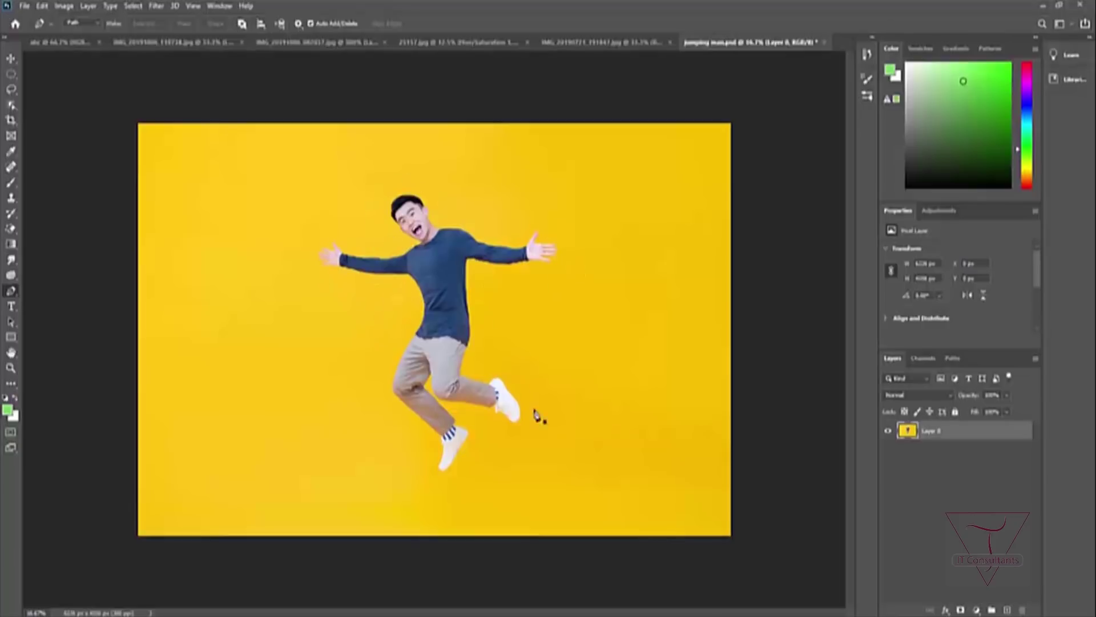
pyautogui.moveTo(387, 400); pyautogui.dragTo(378, 372)
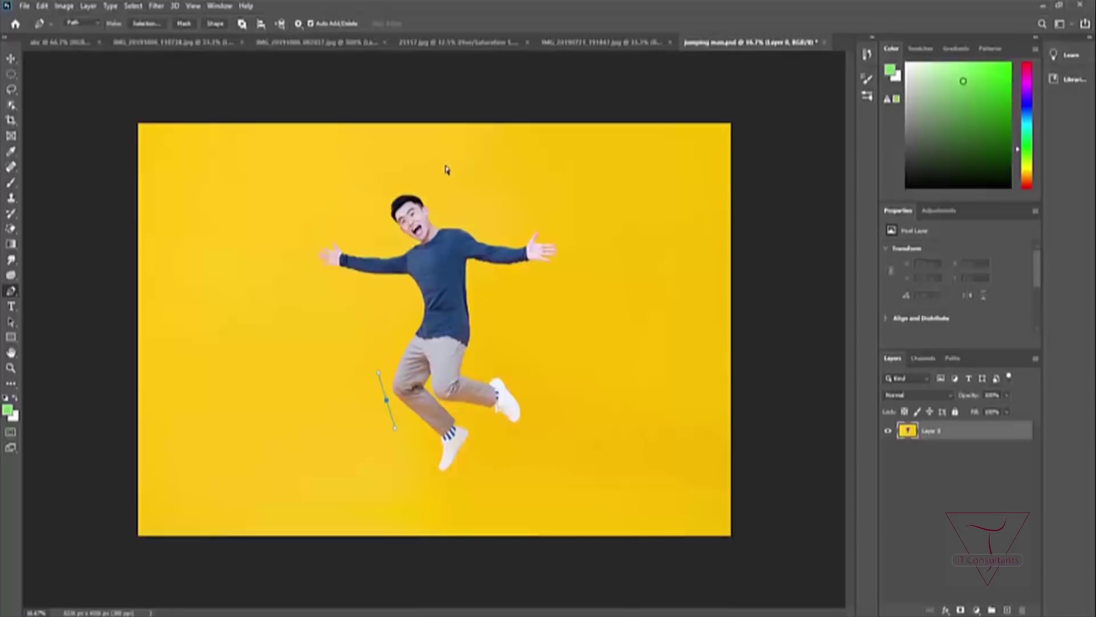
pyautogui.hotkey('ctrl', 'z')
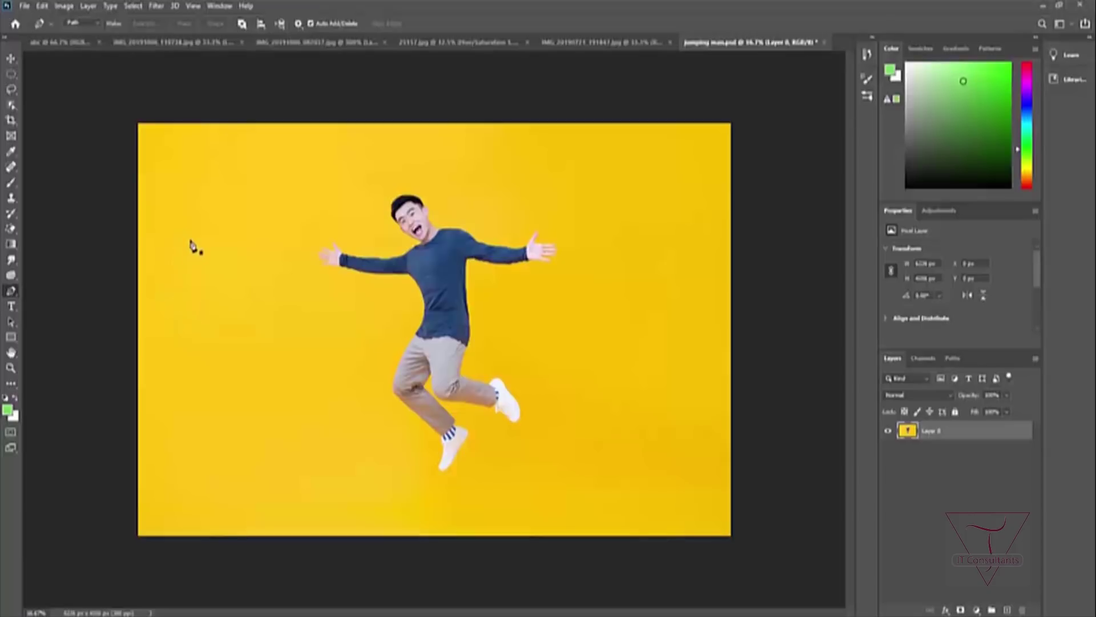
# Step: Draw a winding path of straight segments with 14 anchor points on the backdrop to the man's left using the Pen tool
pyautogui.click(173, 270)
pyautogui.click(264, 202)
pyautogui.click(295, 318)
pyautogui.click(250, 298)
pyautogui.click(221, 360)
pyautogui.click(289, 375)
pyautogui.click(334, 340)
pyautogui.click(333, 426)
pyautogui.click(274, 426)
pyautogui.click(228, 403)
pyautogui.click(224, 446)
pyautogui.click(286, 459)
pyautogui.click(347, 442)
pyautogui.click(347, 476)
# Step: Undo all the anchor points of the straight-segment path on the backdrop
pyautogui.hotkey('ctrl', 'z')
pyautogui.hotkey('ctrl', 'z')
pyautogui.hotkey('ctrl', 'z')
pyautogui.hotkey('ctrl', 'z')
pyautogui.hotkey('ctrl', 'z')
pyautogui.hotkey('ctrl', 'z')
pyautogui.hotkey('ctrl', 'z')
pyautogui.hotkey('ctrl', 'z')
pyautogui.hotkey('ctrl', 'z')
pyautogui.hotkey('ctrl', 'z')
pyautogui.hotkey('ctrl', 'z')
pyautogui.hotkey('ctrl', 'z')
pyautogui.hotkey('ctrl', 'z')
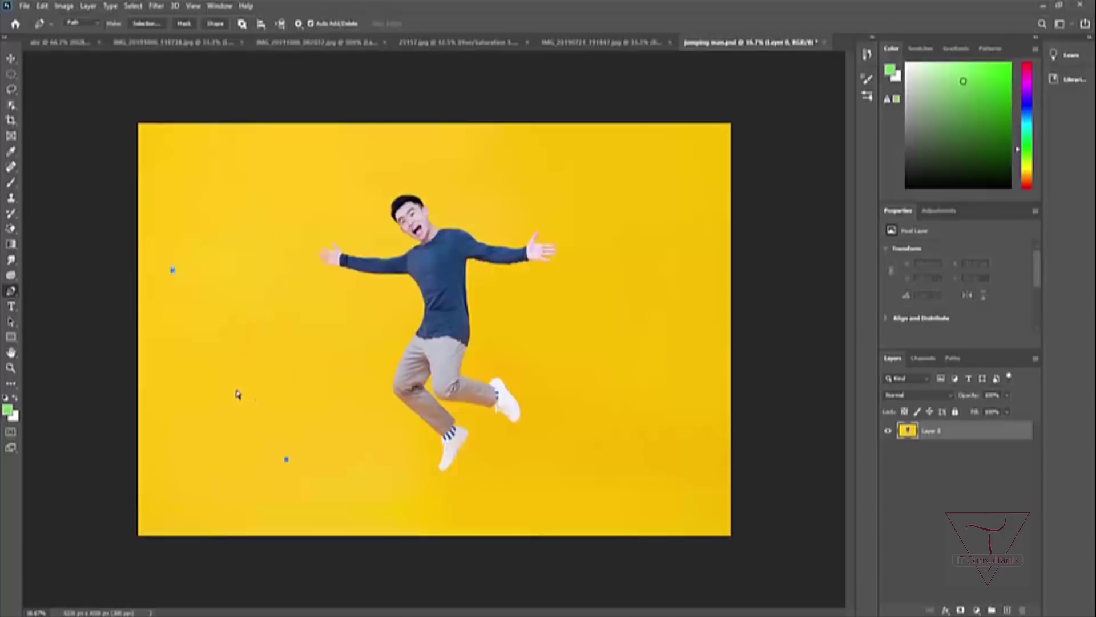
pyautogui.hotkey('ctrl', 'z')
# Step: Draw an arched path segment with the Pen tool on the yellow backdrop beside the man's outstretched hand, pulling out curve handles at its end
pyautogui.click(170, 273)
pyautogui.click(258, 218)
pyautogui.moveTo(260, 221); pyautogui.dragTo(324, 247)
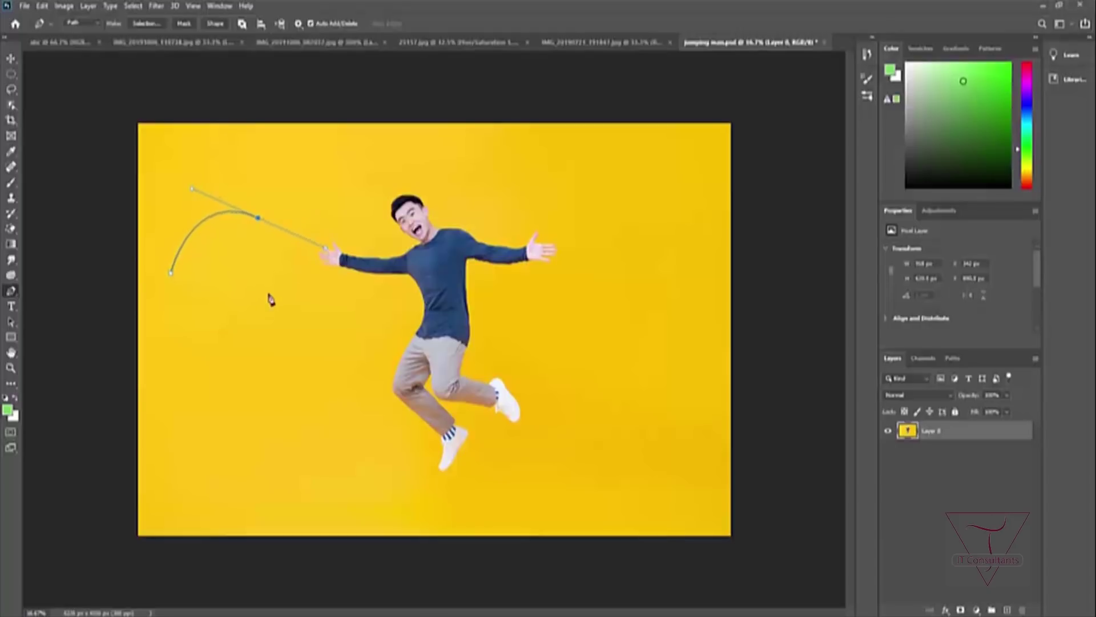
# Step: Extend the arched path down the backdrop with two more curved anchor points, pulling out curve handles at each
pyautogui.moveTo(287, 312); pyautogui.dragTo(332, 346)
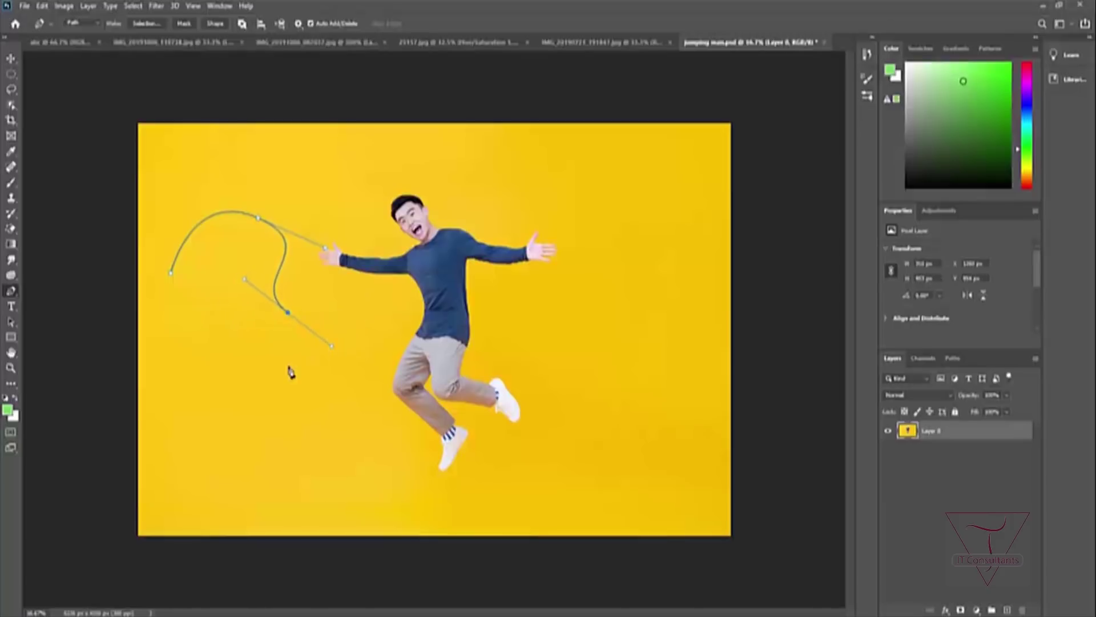
pyautogui.click(303, 396)
pyautogui.moveTo(306, 404); pyautogui.dragTo(219, 392)
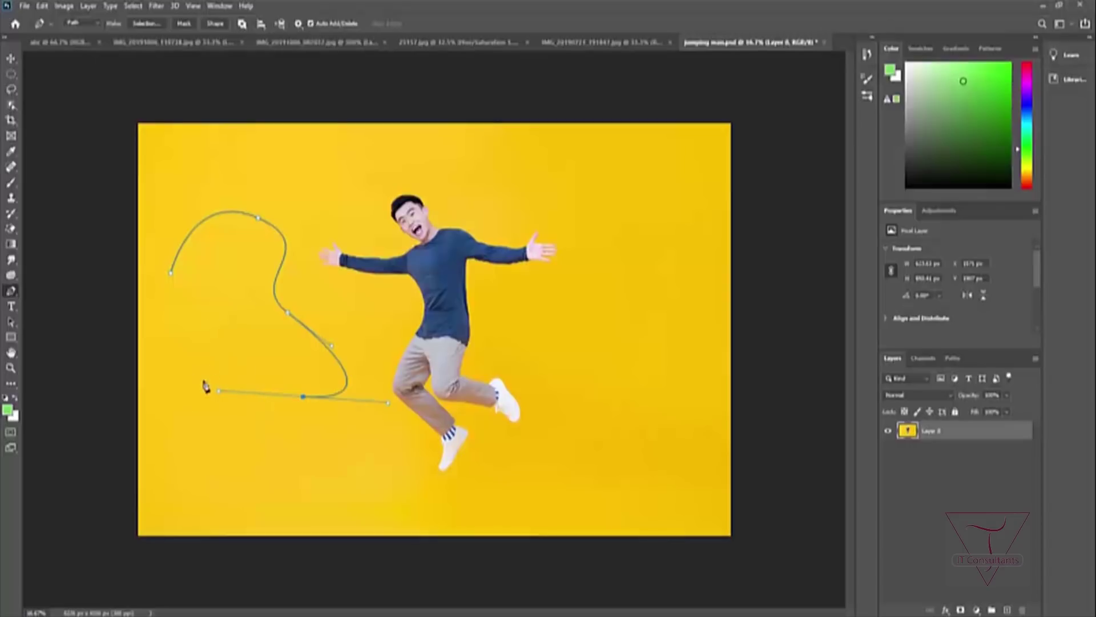
# Step: Continue the path in a spiral of 11 more anchor points on the backdrop below the man's outstretched hand
pyautogui.click(189, 344)
pyautogui.click(193, 381)
pyautogui.click(256, 440)
pyautogui.click(329, 477)
pyautogui.click(256, 505)
pyautogui.click(204, 483)
pyautogui.click(199, 429)
pyautogui.click(230, 455)
pyautogui.click(262, 484)
pyautogui.click(269, 459)
pyautogui.click(227, 432)
# Step: Undo all the anchor points of the curved path on the backdrop
pyautogui.hotkey('ctrl', 'z')
pyautogui.hotkey('ctrl', 'z')
pyautogui.hotkey('ctrl', 'z')
pyautogui.hotkey('ctrl', 'z')
pyautogui.hotkey('ctrl', 'z')
pyautogui.hotkey('ctrl', 'z')
pyautogui.hotkey('ctrl', 'z')
pyautogui.hotkey('ctrl', 'z')
pyautogui.hotkey('ctrl', 'z')
pyautogui.hotkey('ctrl', 'z')
pyautogui.hotkey('ctrl', 'z')
pyautogui.hotkey('ctrl', 'z')
pyautogui.hotkey('ctrl', 'z')
pyautogui.hotkey('ctrl', 'z')
pyautogui.hotkey('ctrl', 'z')
pyautogui.hotkey('ctrl', 'z')
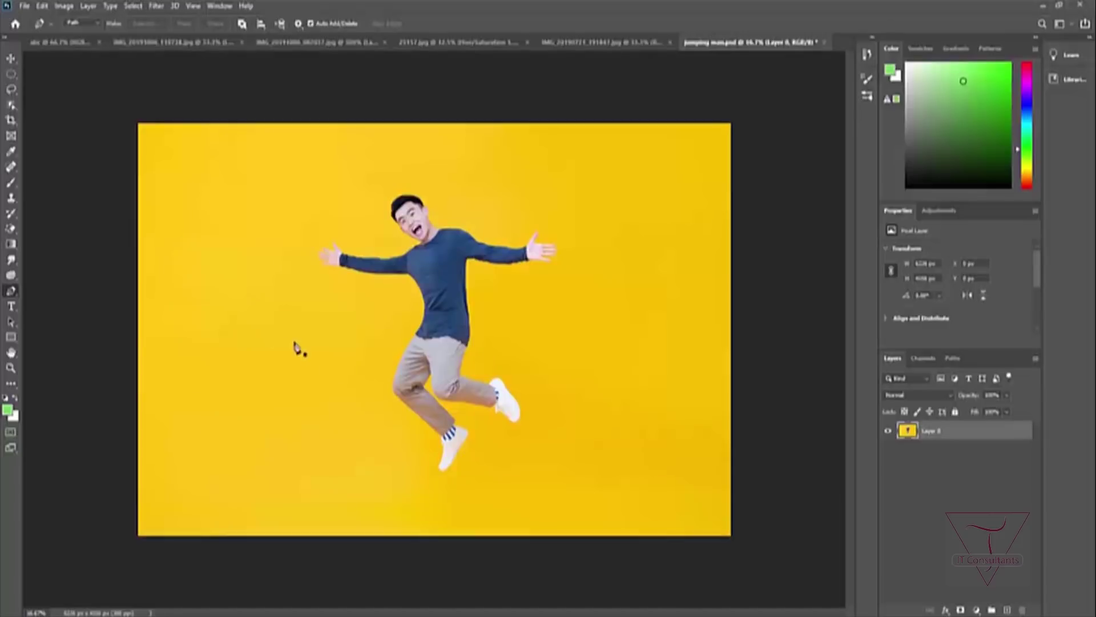
# Step: Draw a closed, loosely curved path around the whole man with the Pen tool, starting beside his bent knee
pyautogui.click(368, 376)
pyautogui.moveTo(375, 310); pyautogui.dragTo(301, 319)
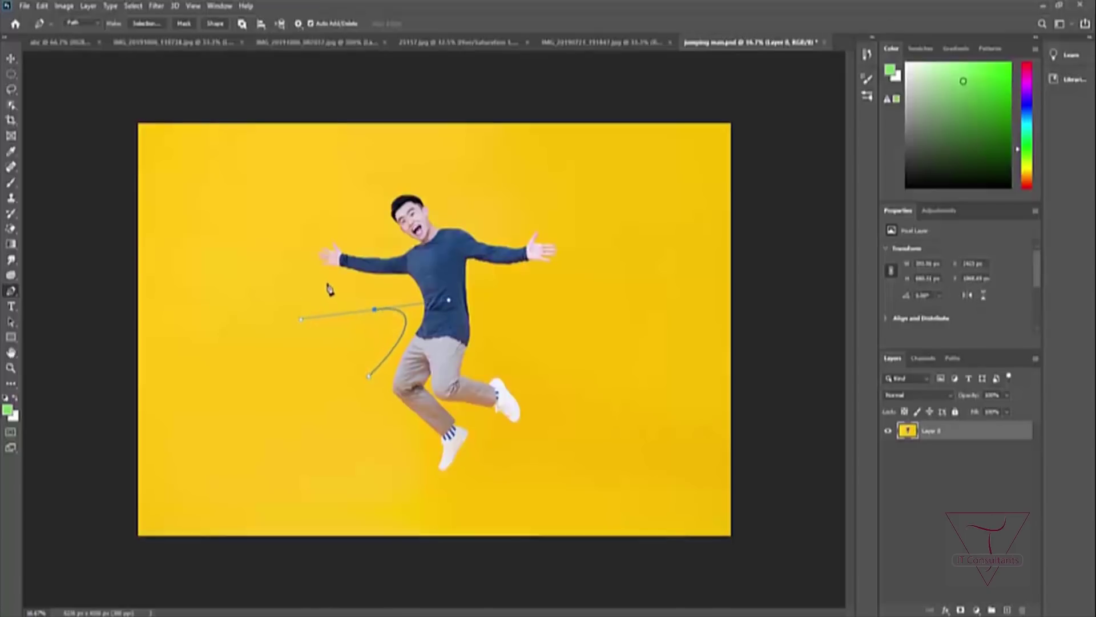
pyautogui.moveTo(307, 274); pyautogui.dragTo(302, 249)
pyautogui.click(389, 176)
pyautogui.moveTo(393, 180); pyautogui.dragTo(456, 183)
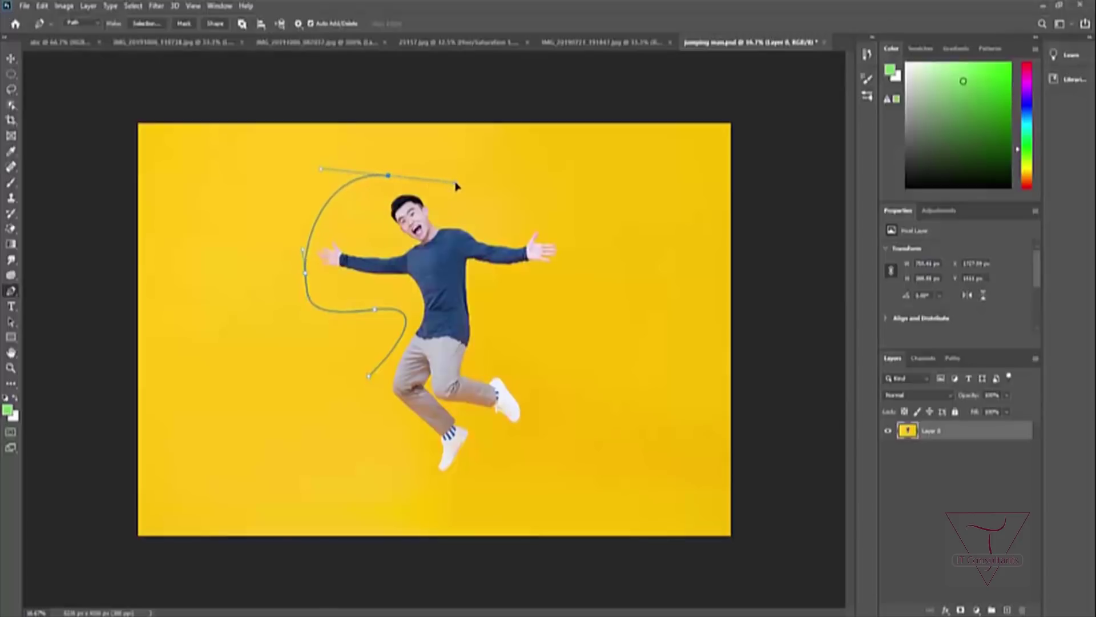
pyautogui.moveTo(570, 225); pyautogui.dragTo(582, 256)
pyautogui.click(544, 392)
pyautogui.moveTo(526, 463); pyautogui.dragTo(535, 506)
pyautogui.moveTo(377, 482); pyautogui.dragTo(326, 427)
pyautogui.click(369, 378)
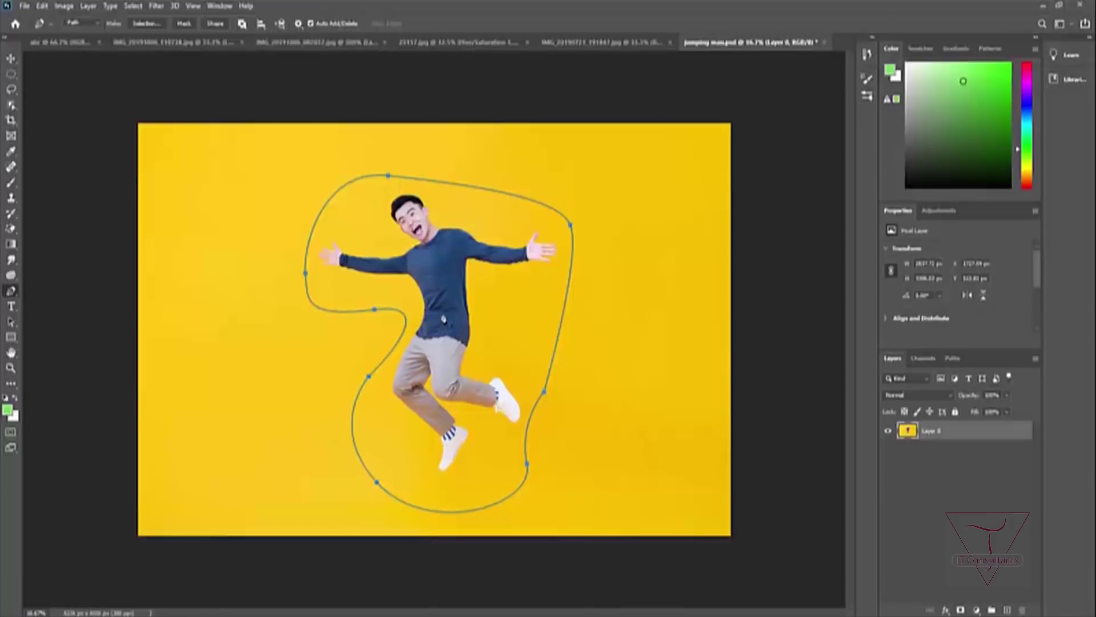
# Step: Create a vector mask on Layer 0 from the closed path around the man
pyautogui.rightClick(381, 317)
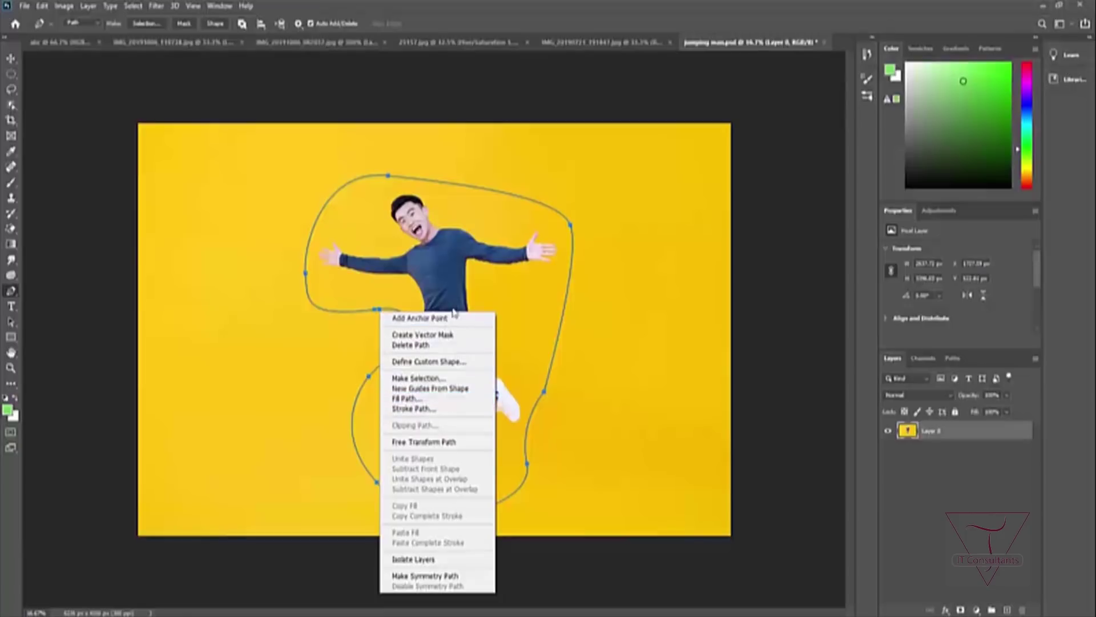
pyautogui.click(464, 338)
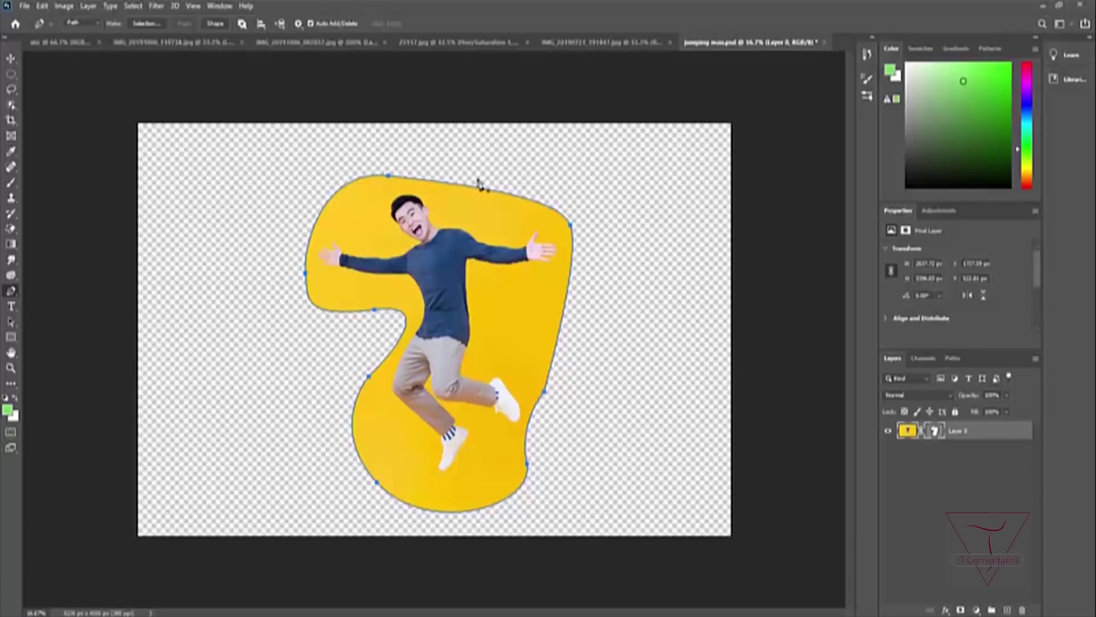
pyautogui.rightClick(518, 343)
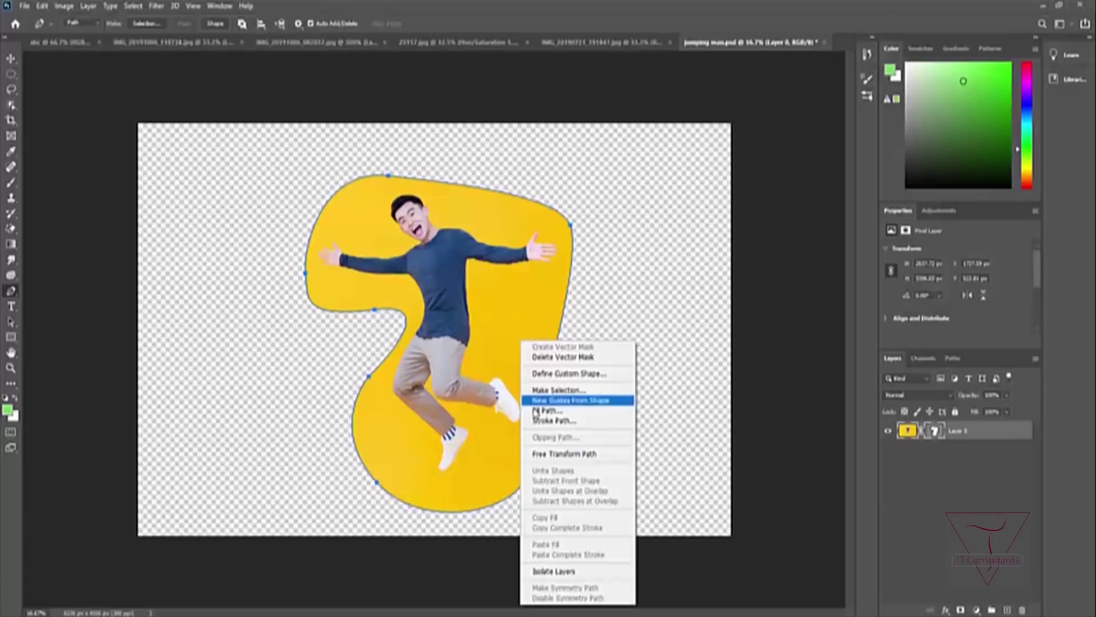
pyautogui.click(649, 285)
# Step: Undo the vector mask and delete the closed path around the man
pyautogui.hotkey('ctrl', 'z')
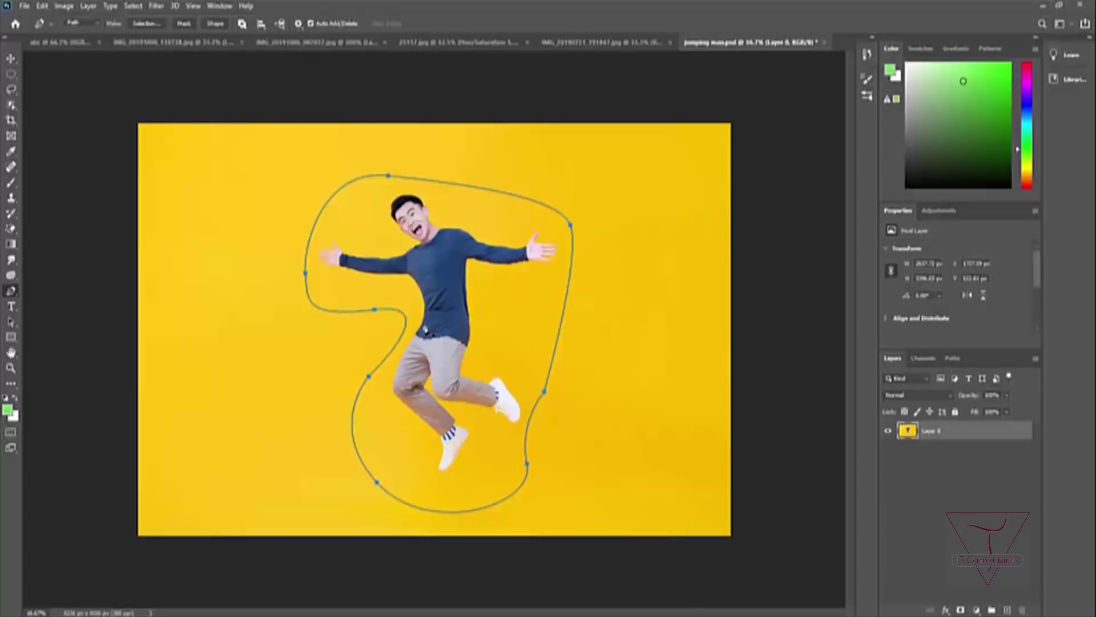
pyautogui.rightClick(390, 313)
pyautogui.click(461, 341)
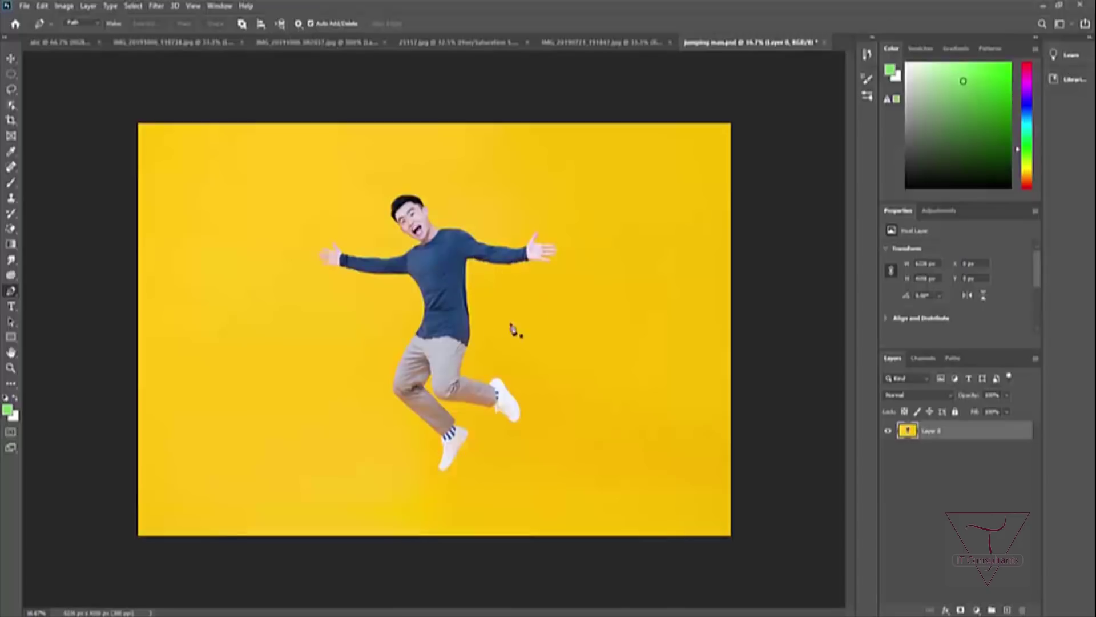
# Step: Draw a closed mushroom-shaped path around the man with the Pen tool, curving widely around both arms and below his feet
pyautogui.click(353, 373)
pyautogui.click(387, 313)
pyautogui.moveTo(282, 266); pyautogui.dragTo(276, 234)
pyautogui.moveTo(354, 179); pyautogui.dragTo(413, 161)
pyautogui.moveTo(531, 192); pyautogui.dragTo(579, 216)
pyautogui.moveTo(601, 299); pyautogui.dragTo(555, 369)
pyautogui.moveTo(569, 446); pyautogui.dragTo(516, 468)
pyautogui.moveTo(407, 476); pyautogui.dragTo(376, 439)
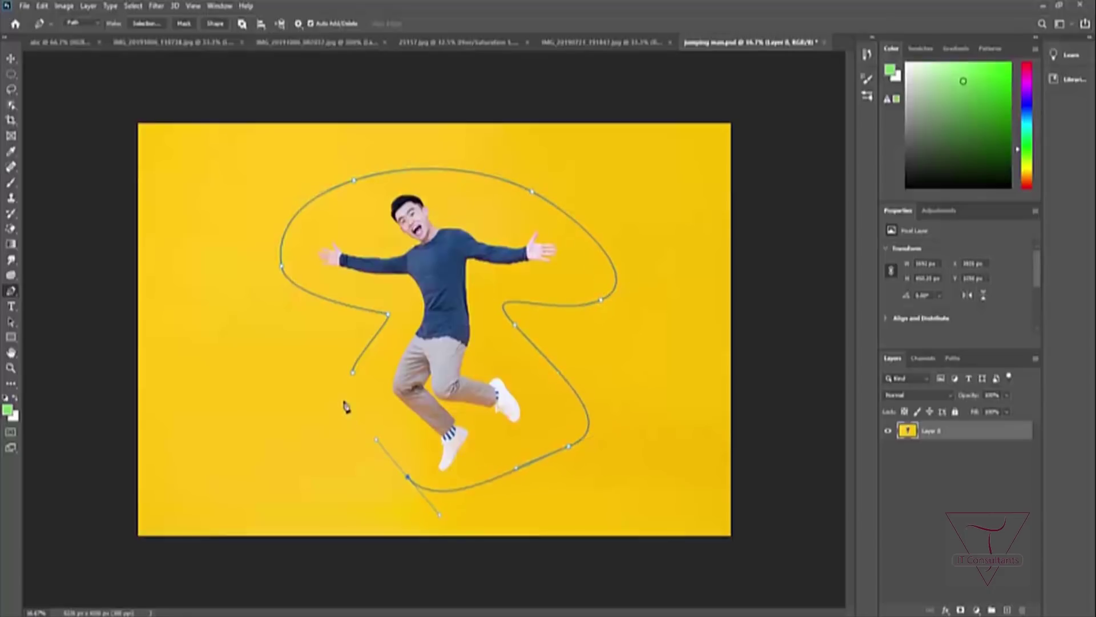
pyautogui.click(353, 378)
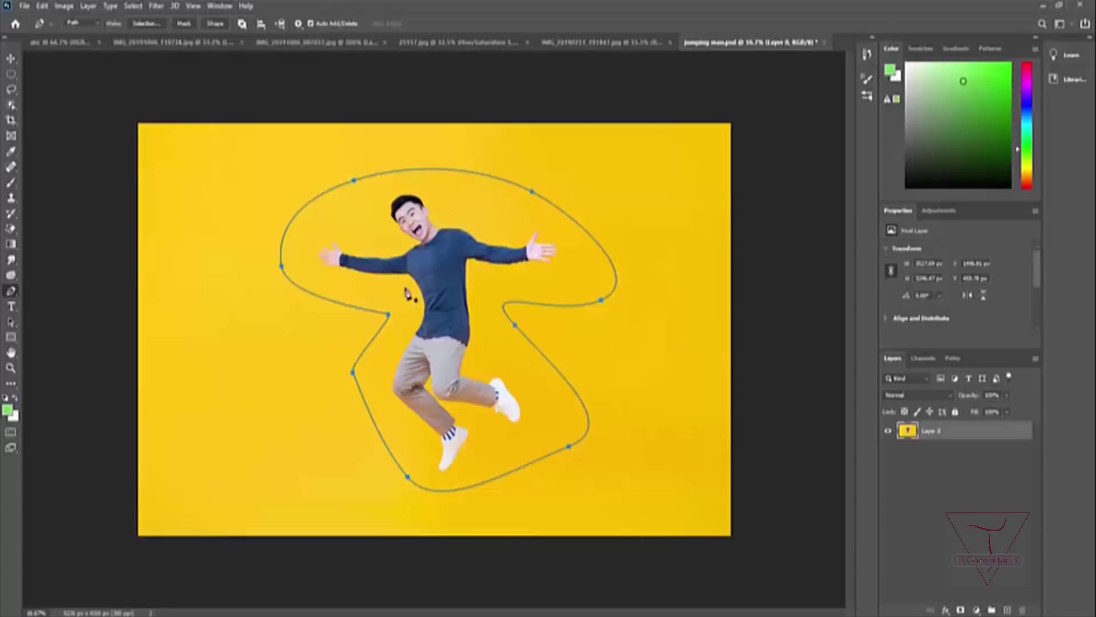
# Step: Fill the mushroom-shaped path with red using Fill Path, in Normal mode at 100% opacity
pyautogui.rightClick(389, 320)
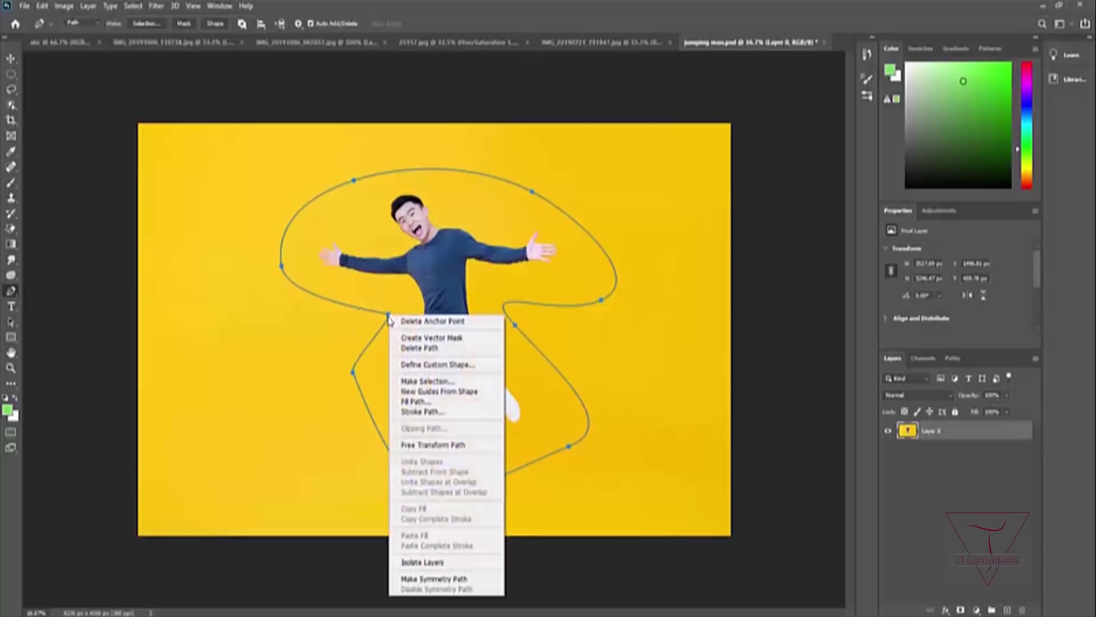
pyautogui.click(440, 403)
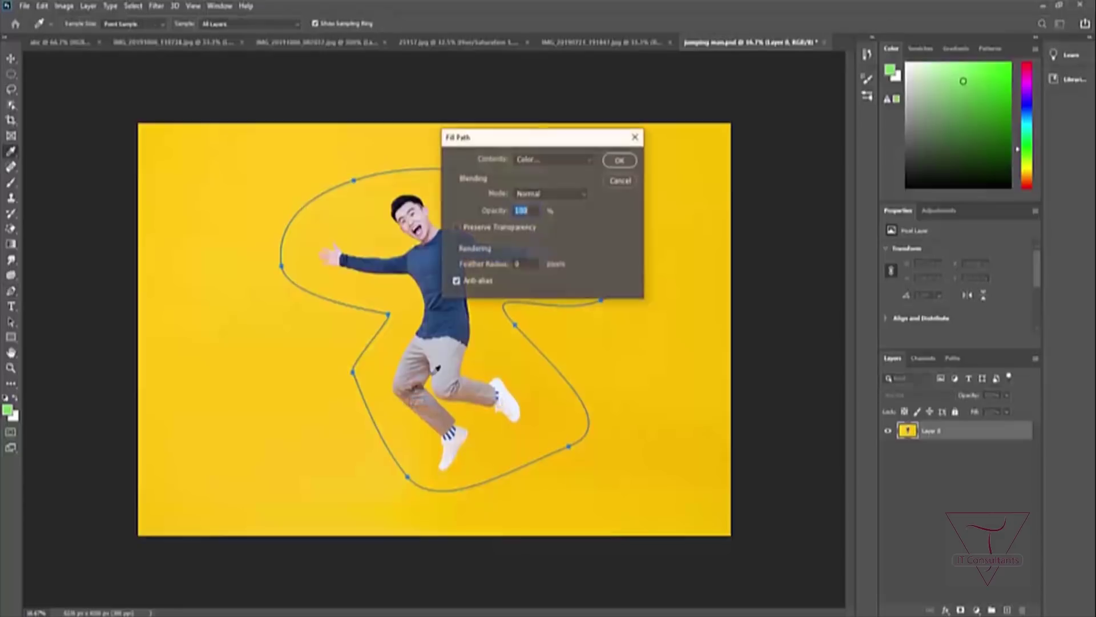
pyautogui.moveTo(567, 144); pyautogui.dragTo(723, 94)
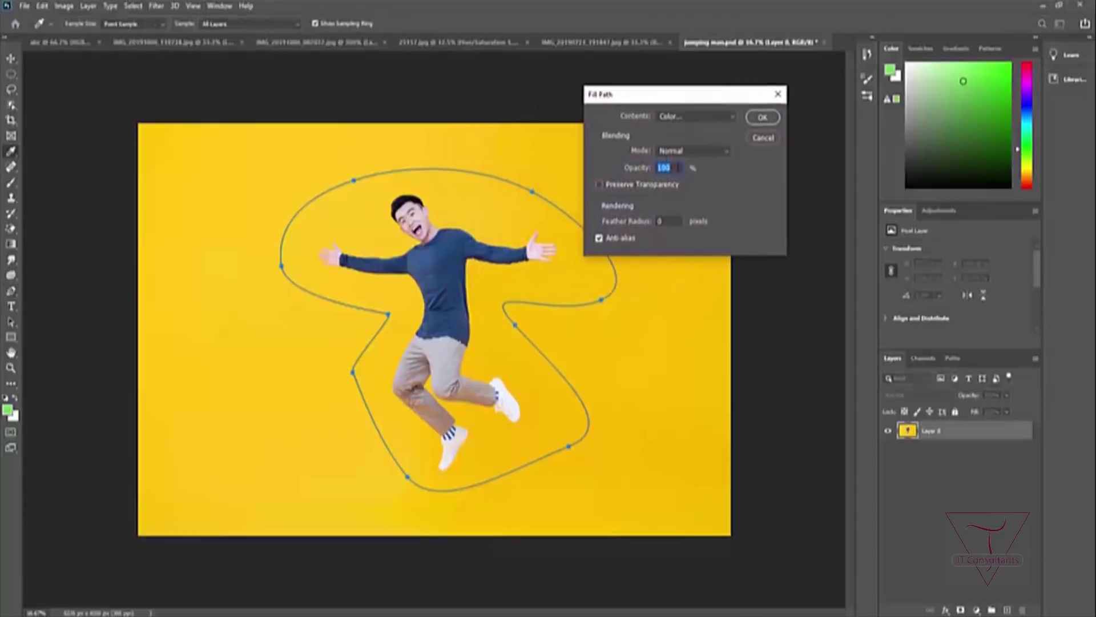
pyautogui.click(722, 152)
pyautogui.click(721, 152)
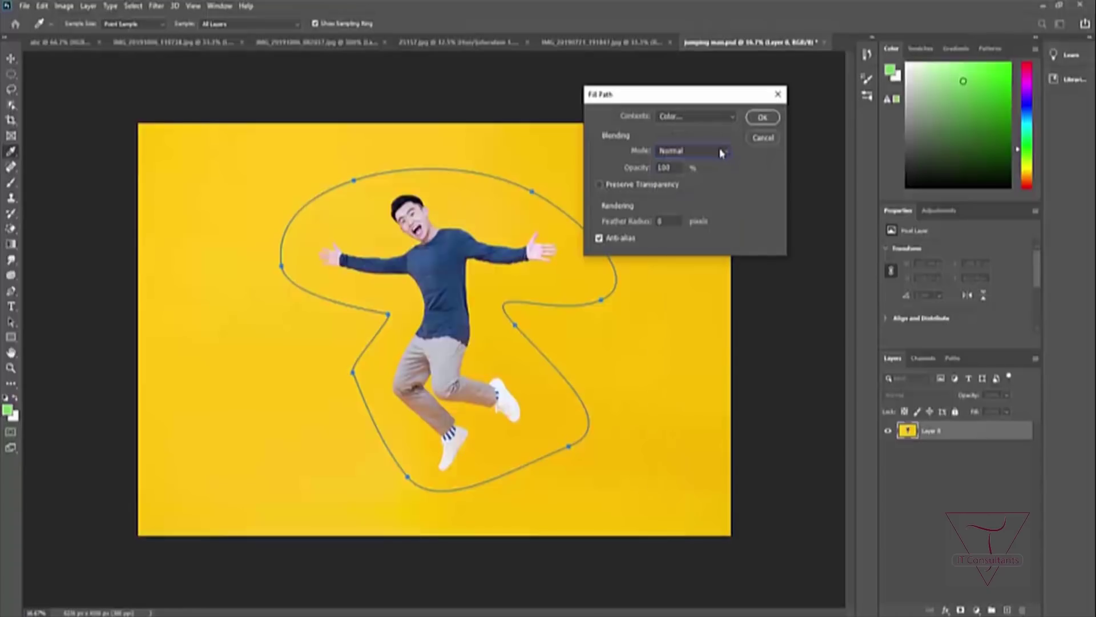
pyautogui.click(764, 118)
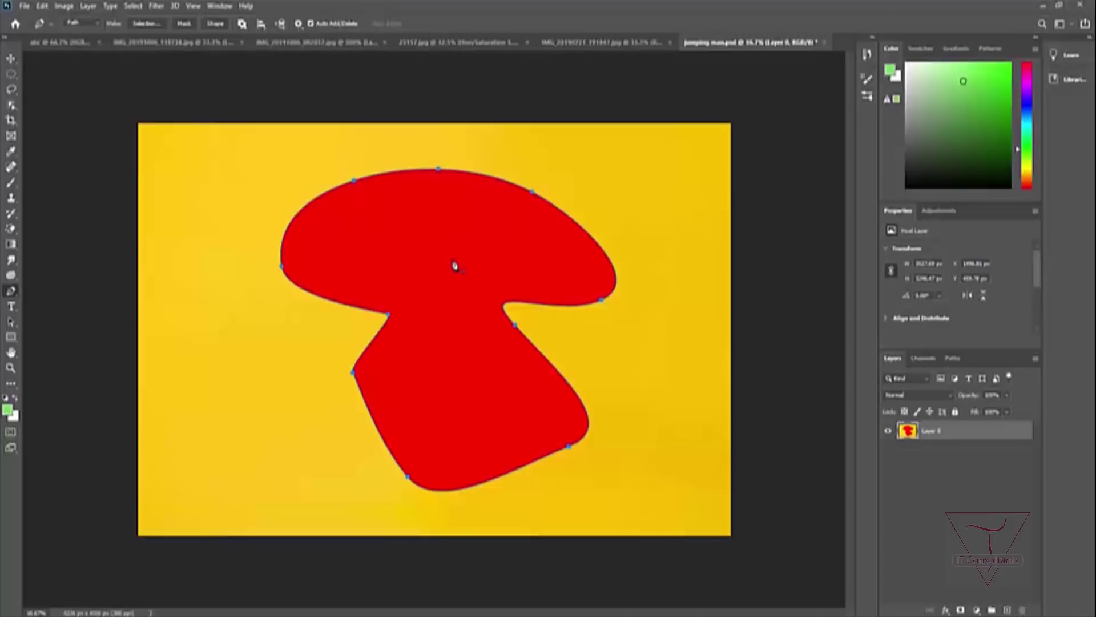
# Step: Reopen the Fill Path options and revert the red fill together with its path
pyautogui.rightClick(464, 265)
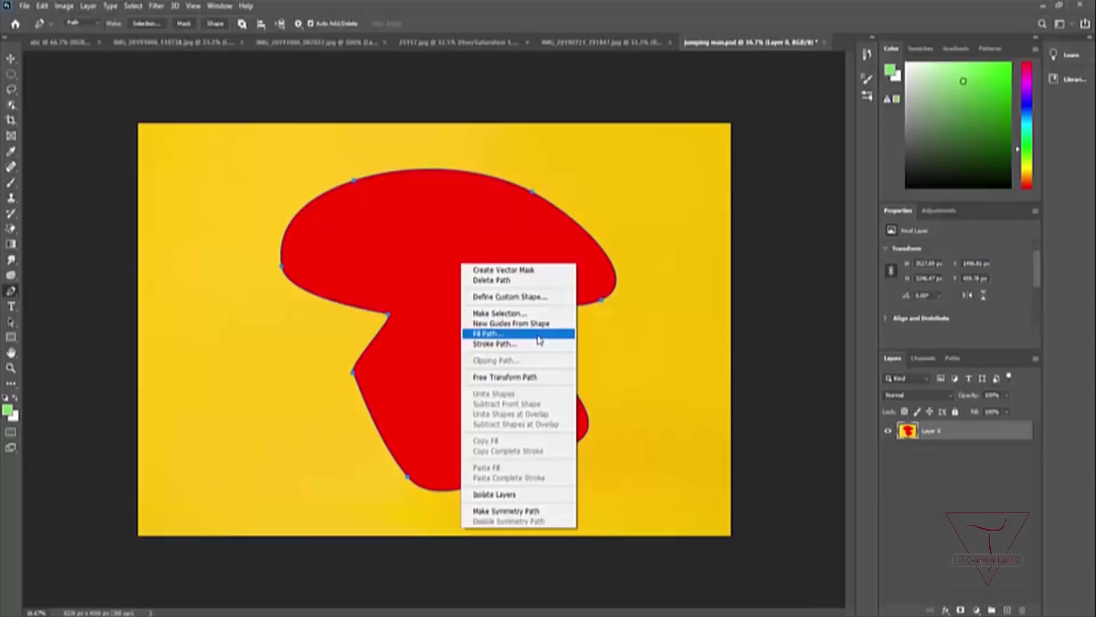
pyautogui.click(539, 339)
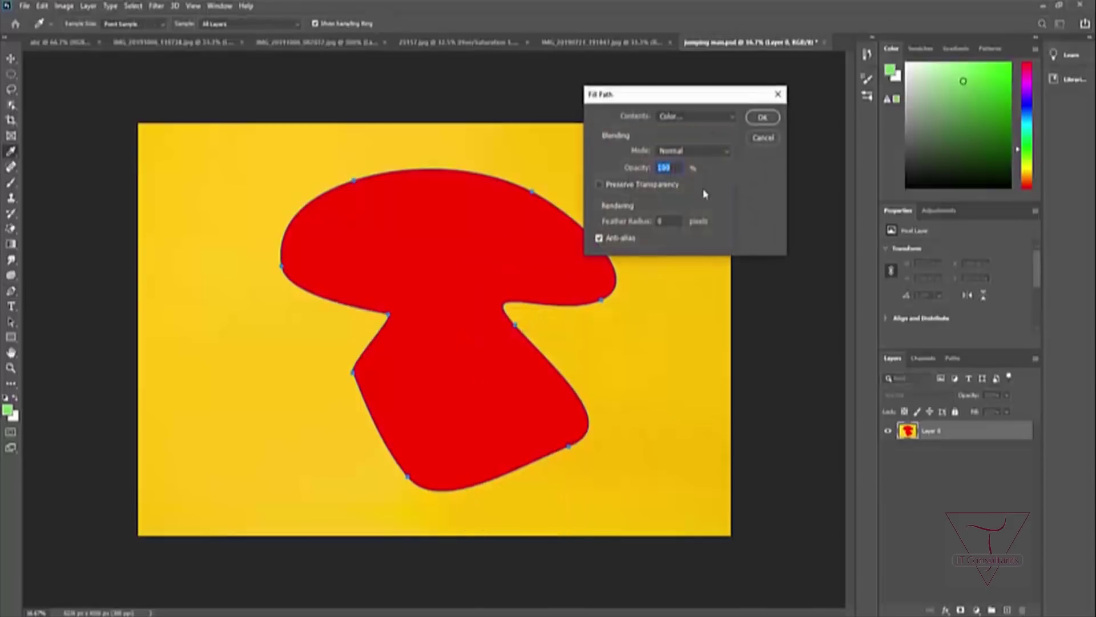
pyautogui.click(763, 118)
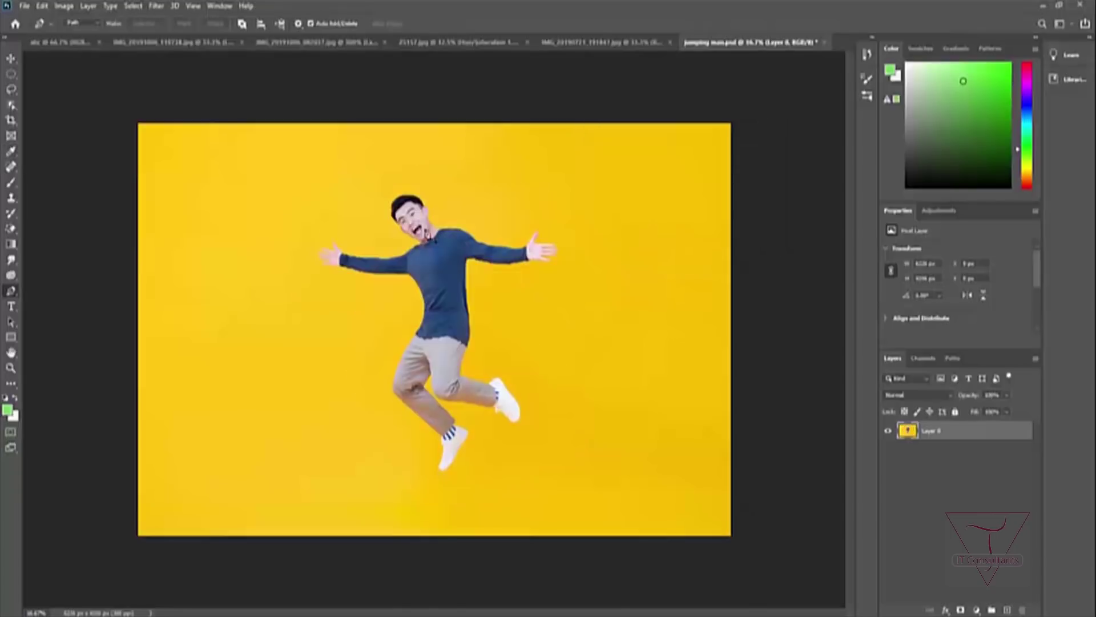
# Step: Try tracing a closed freehand path around the man with the Freeform Pen tool and discard it
pyautogui.rightClick(12, 292)
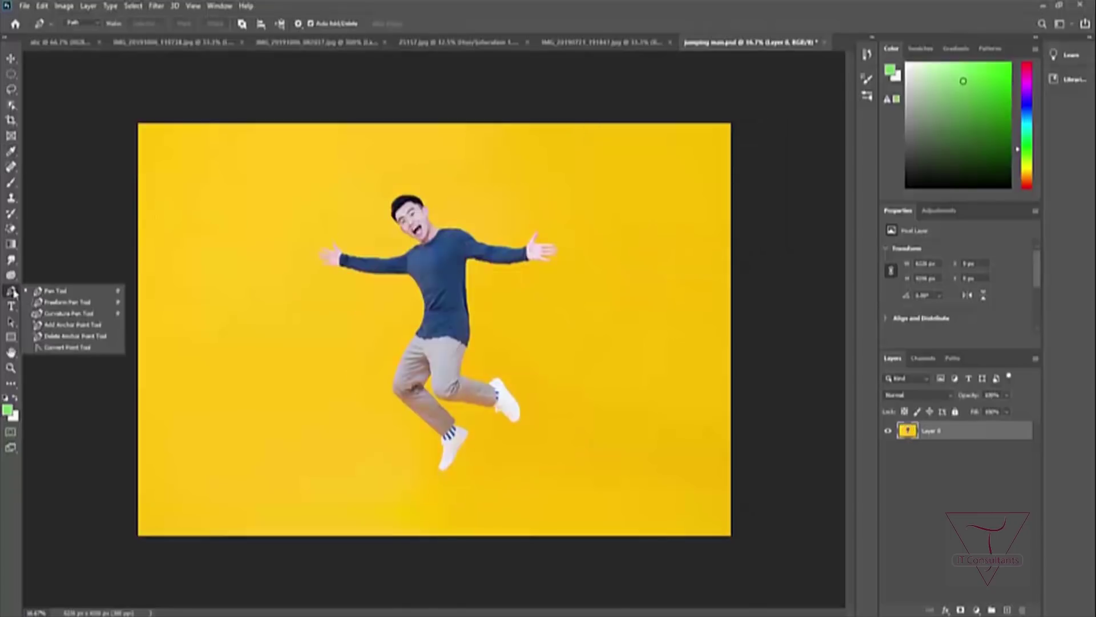
pyautogui.click(84, 303)
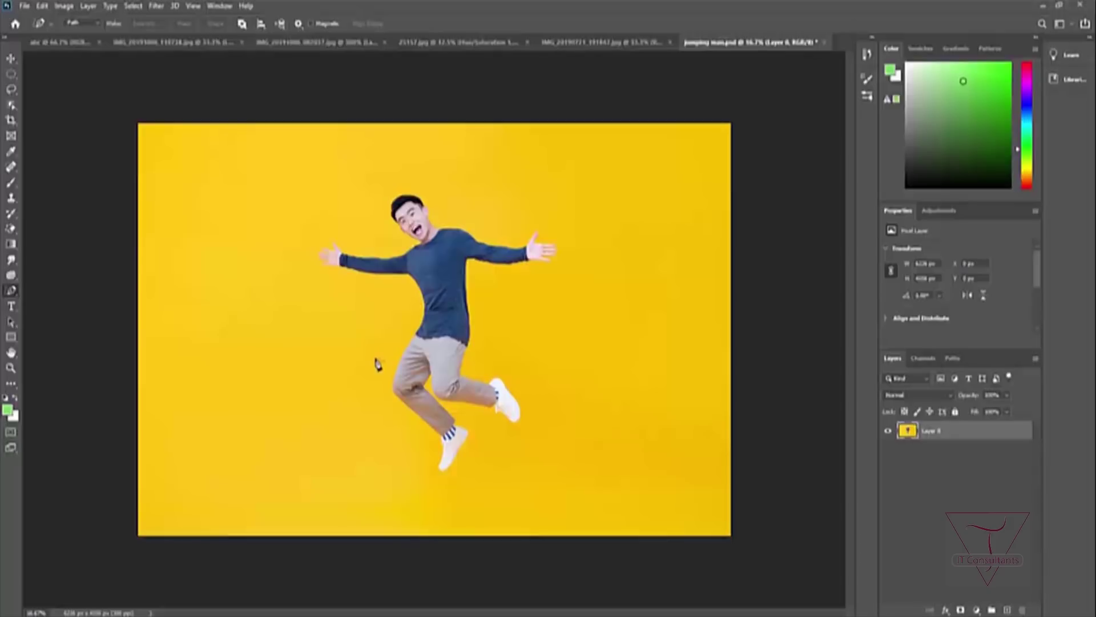
pyautogui.moveTo(374, 371)
pyautogui.mouseDown()
pyautogui.moveTo(391, 322)
pyautogui.moveTo(308, 293)
pyautogui.moveTo(305, 245)
pyautogui.moveTo(363, 242)
pyautogui.moveTo(373, 209)
pyautogui.moveTo(437, 193)
pyautogui.moveTo(474, 231)
pyautogui.moveTo(549, 237)
pyautogui.moveTo(572, 276)
pyautogui.moveTo(509, 295)
pyautogui.moveTo(498, 345)
pyautogui.moveTo(548, 396)
pyautogui.moveTo(537, 446)
pyautogui.moveTo(462, 422)
pyautogui.moveTo(494, 444)
pyautogui.moveTo(484, 480)
pyautogui.moveTo(405, 485)
pyautogui.moveTo(367, 395)
pyautogui.moveTo(374, 370)
pyautogui.mouseUp()
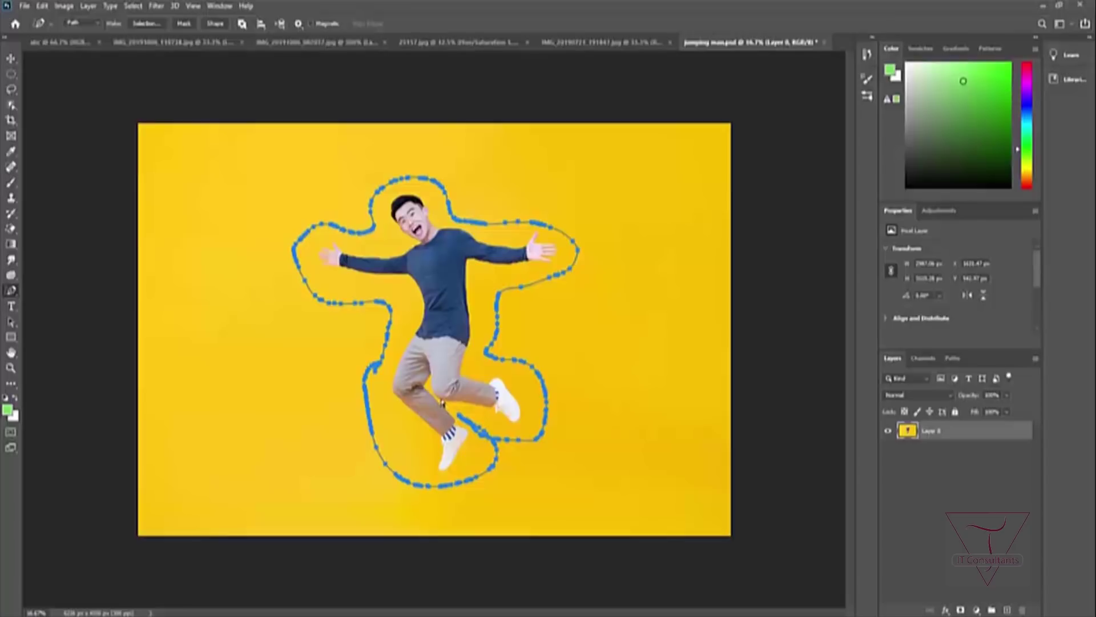
pyautogui.press('Escape')
# Step: Retrace a closed freehand path around the man and create a vector mask from it
pyautogui.moveTo(378, 343)
pyautogui.mouseDown()
pyautogui.moveTo(383, 308)
pyautogui.moveTo(299, 251)
pyautogui.moveTo(388, 194)
pyautogui.moveTo(501, 224)
pyautogui.moveTo(558, 278)
pyautogui.moveTo(489, 345)
pyautogui.moveTo(552, 437)
pyautogui.moveTo(481, 439)
pyautogui.moveTo(441, 495)
pyautogui.moveTo(406, 443)
pyautogui.moveTo(390, 351)
pyautogui.moveTo(378, 345)
pyautogui.mouseUp()
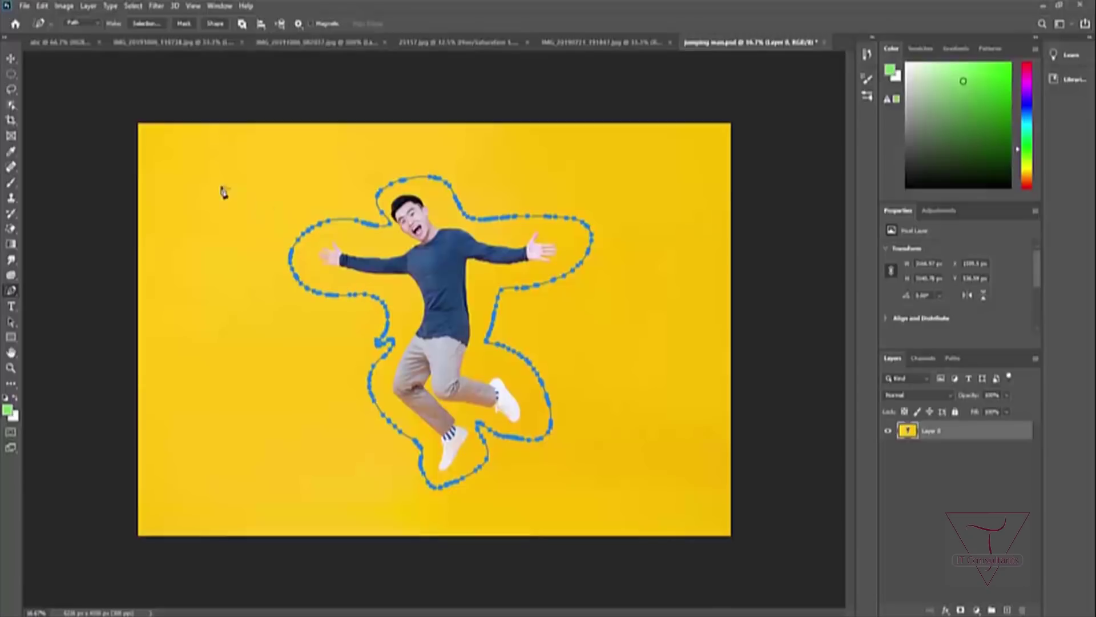
pyautogui.rightClick(324, 281)
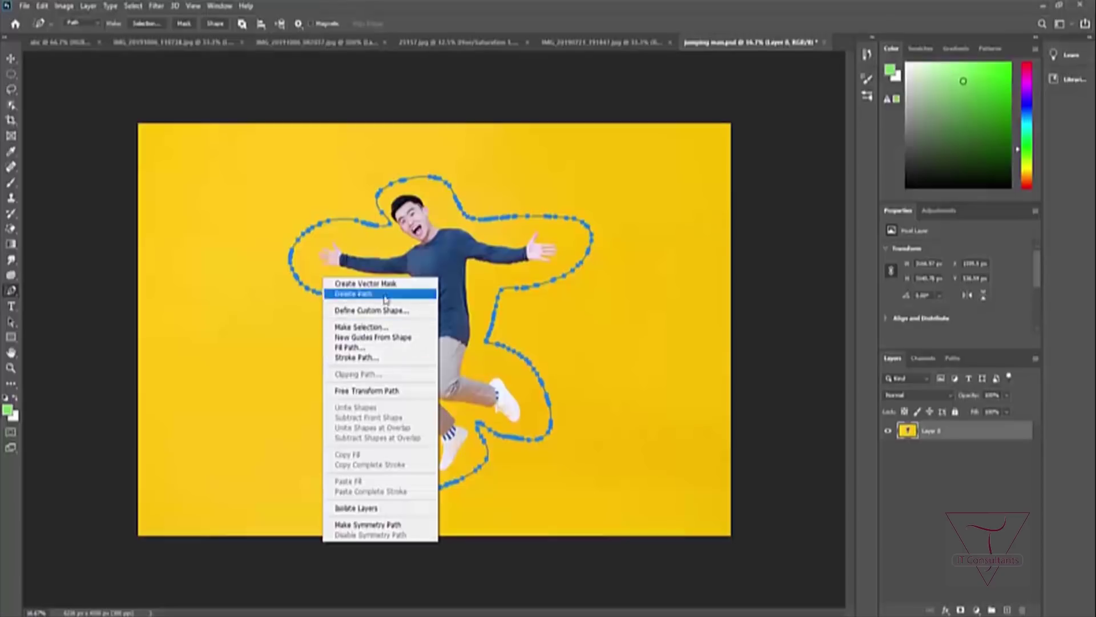
pyautogui.click(382, 285)
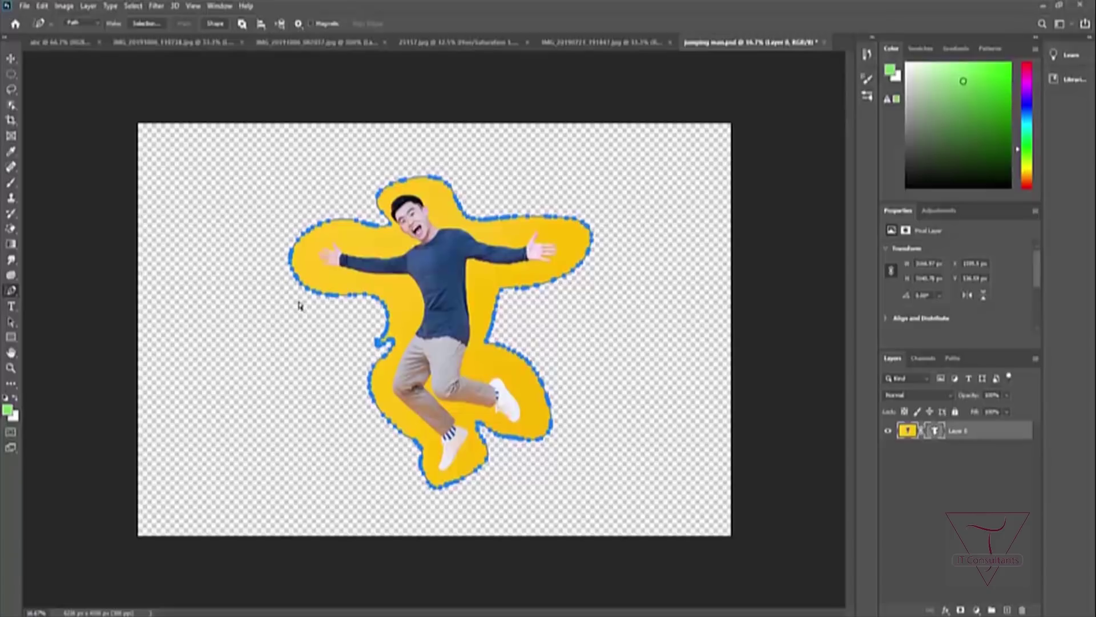
# Step: Undo the vector mask and the freehand path around the man
pyautogui.hotkey('ctrl', 'z')
pyautogui.hotkey('ctrl', 'z')
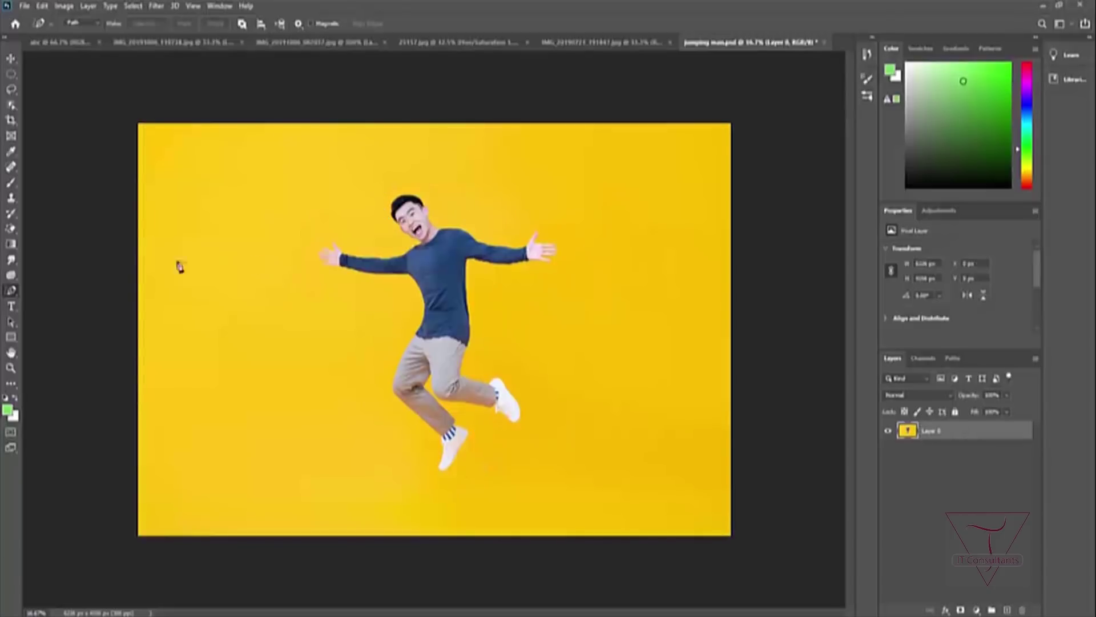
pyautogui.rightClick(11, 292)
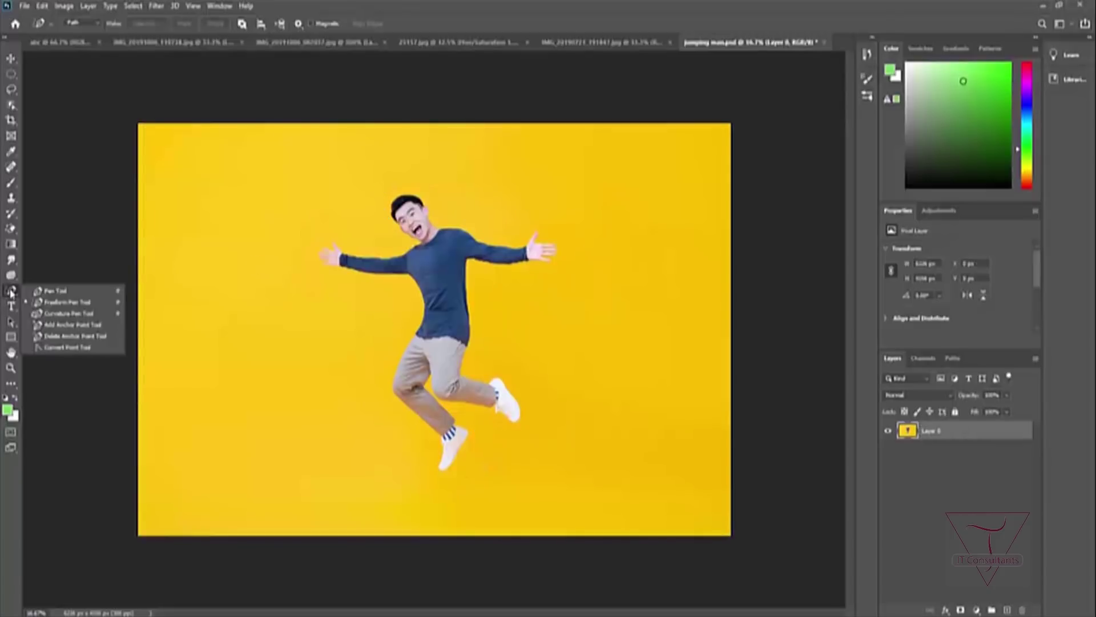
pyautogui.click(61, 304)
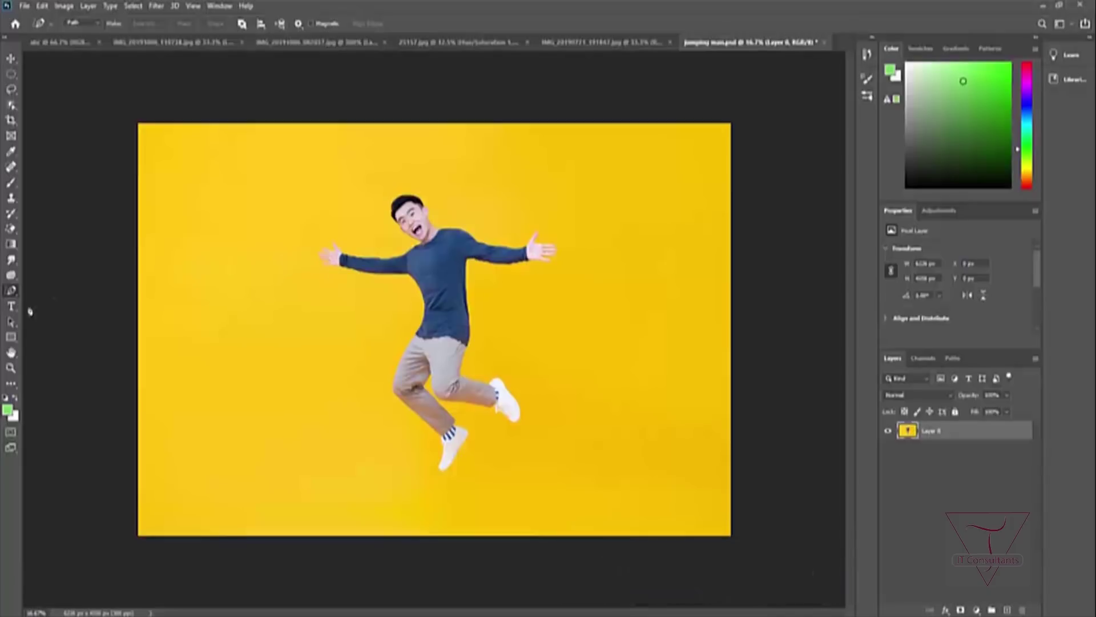
# Step: Trace a closed curved path loosely around the jumping man with the Curvature Pen tool
pyautogui.rightClick(20, 294)
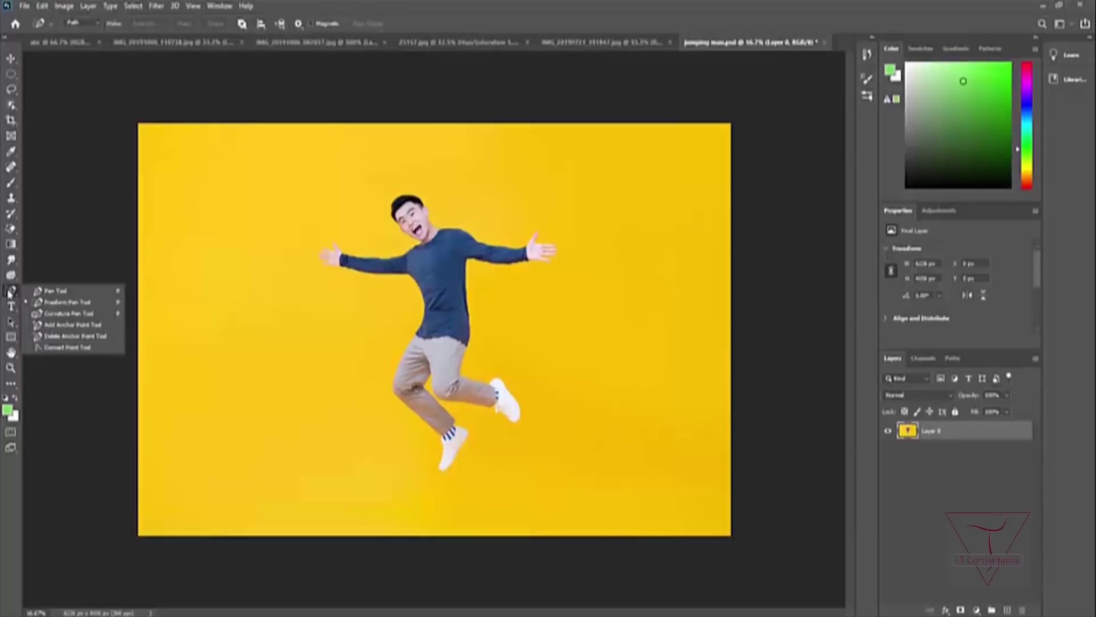
pyautogui.click(46, 310)
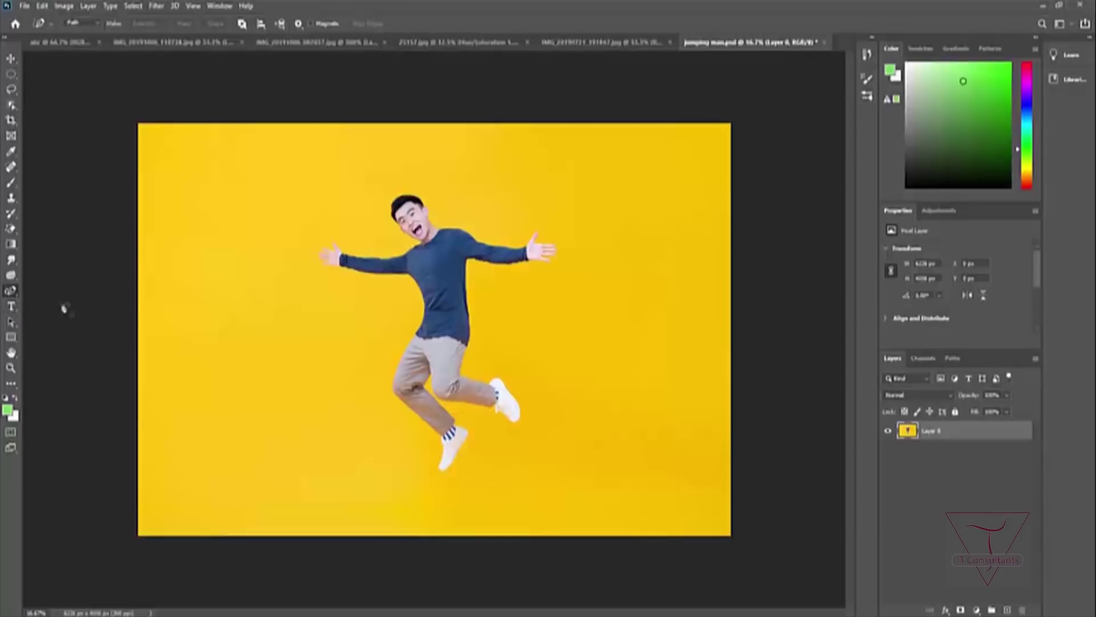
pyautogui.click(340, 399)
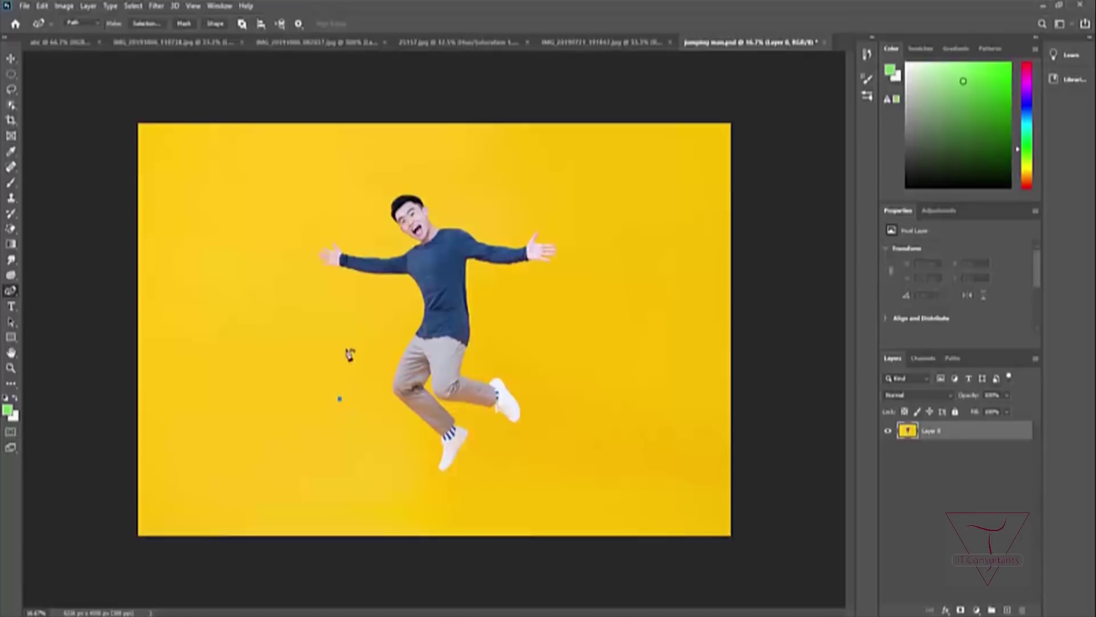
pyautogui.click(372, 331)
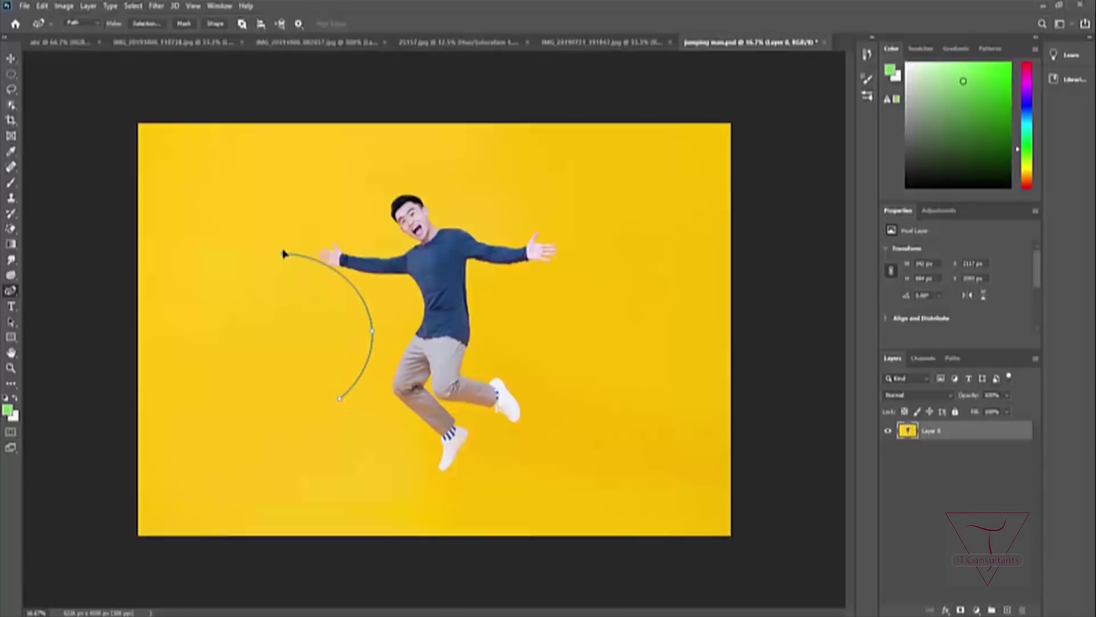
pyautogui.click(285, 296)
pyautogui.click(275, 212)
pyautogui.moveTo(275, 212); pyautogui.dragTo(334, 180)
pyautogui.click(467, 179)
pyautogui.moveTo(468, 181); pyautogui.dragTo(500, 205)
pyautogui.click(613, 219)
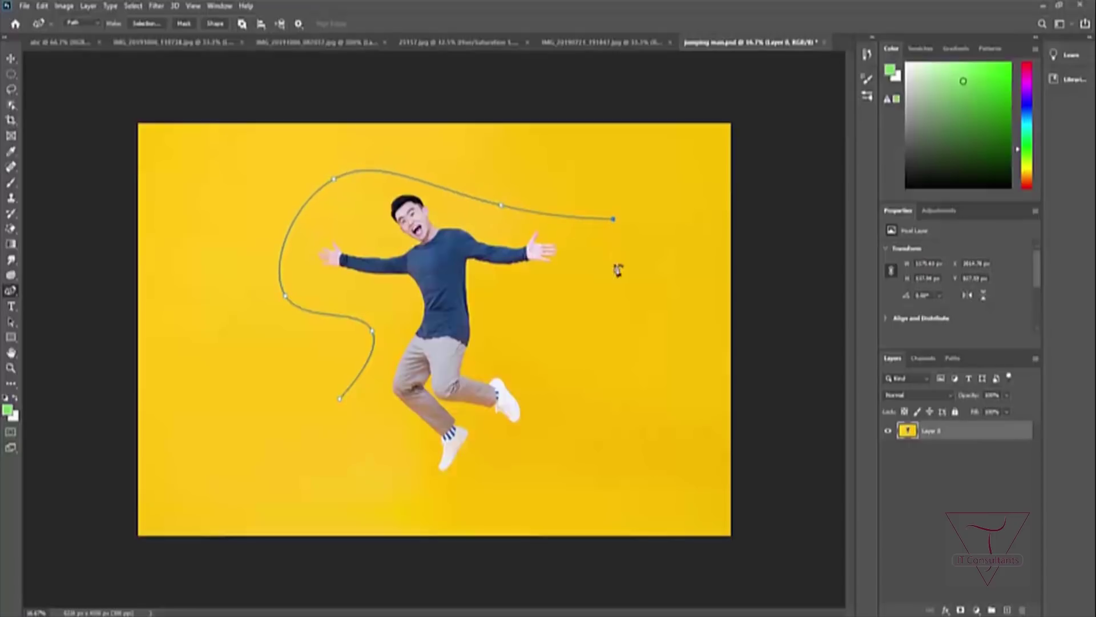
pyautogui.click(517, 321)
pyautogui.click(600, 425)
pyautogui.click(477, 502)
pyautogui.moveTo(473, 507); pyautogui.dragTo(457, 505)
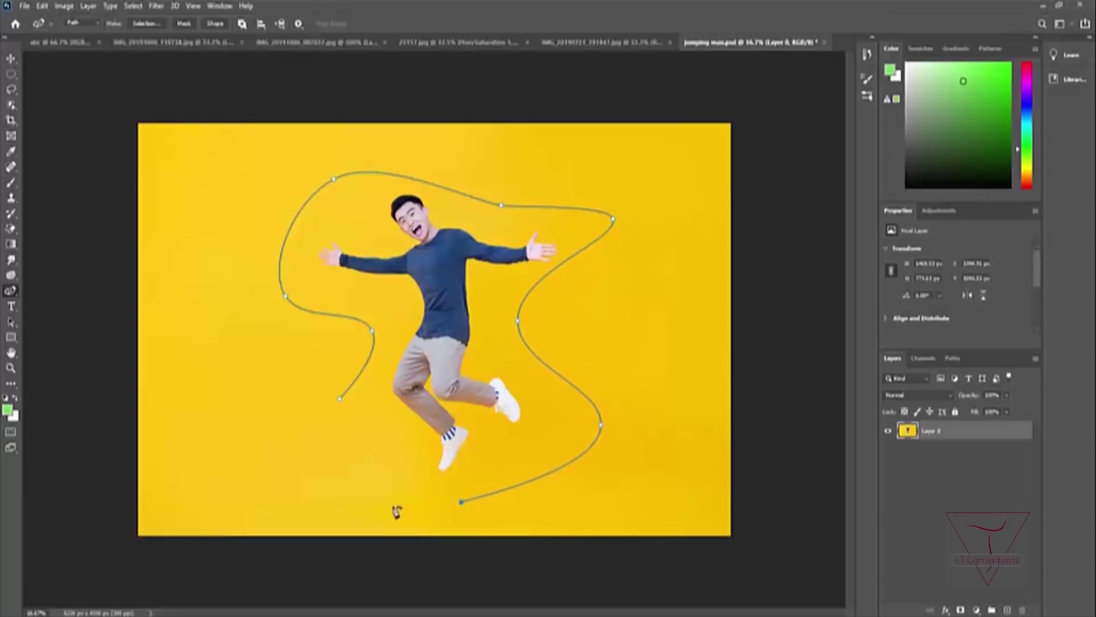
pyautogui.click(312, 453)
pyautogui.click(361, 405)
pyautogui.click(339, 397)
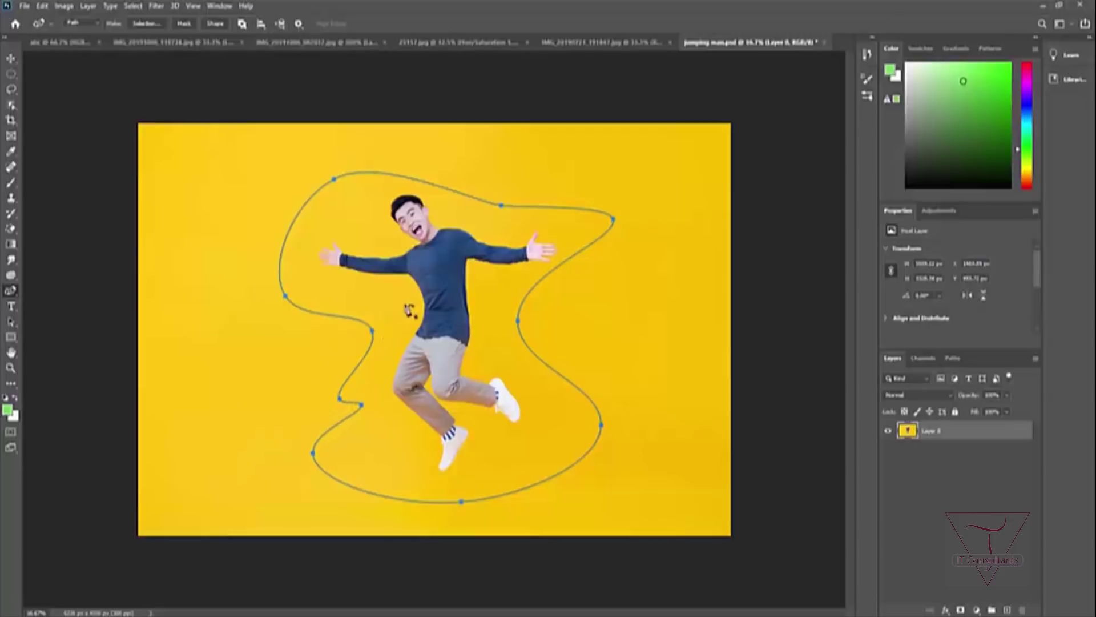
# Step: Delete the closed curved path around the man
pyautogui.rightClick(7, 291)
pyautogui.click(55, 315)
pyautogui.rightClick(319, 319)
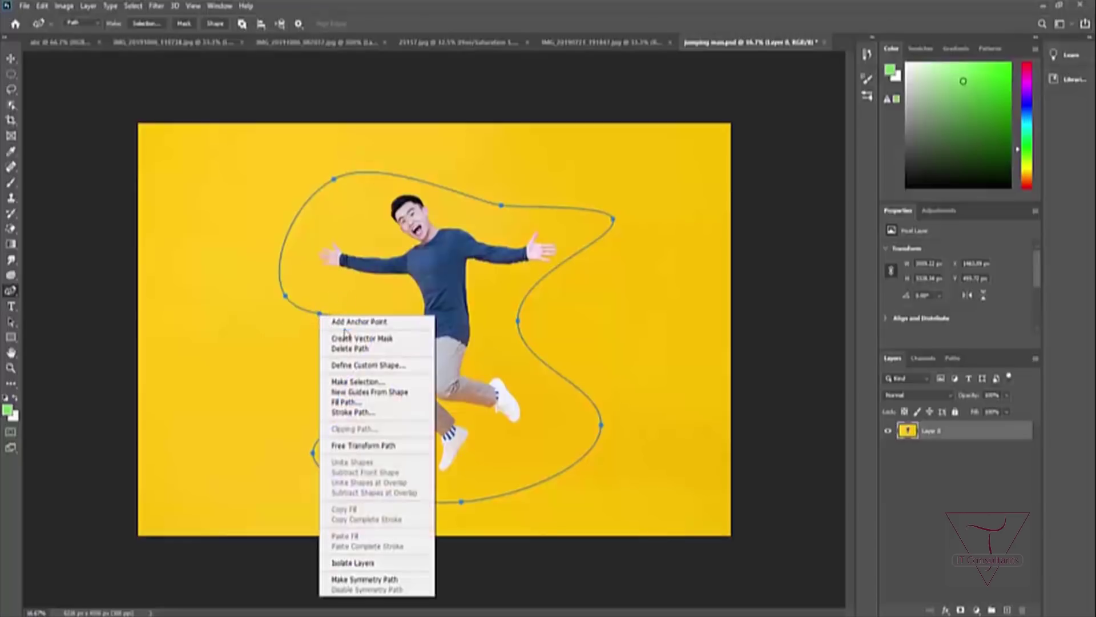
pyautogui.click(349, 345)
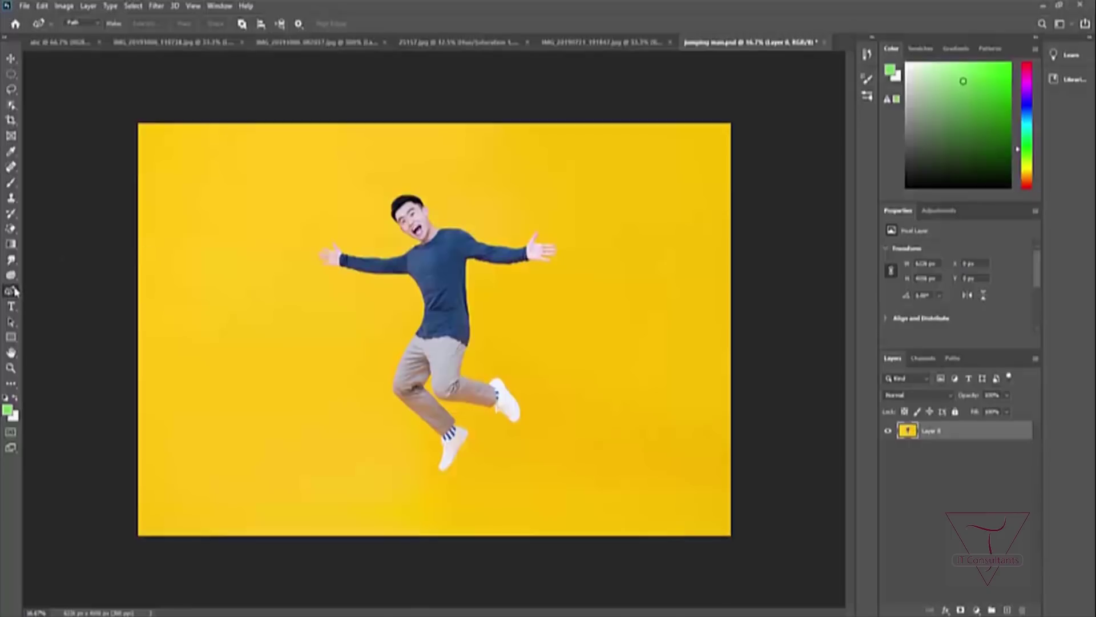
# Step: Remove the path's leftmost anchor point with the Delete Anchor Point tool, then try removing the upper-left one and undo that second removal
pyautogui.rightClick(14, 291)
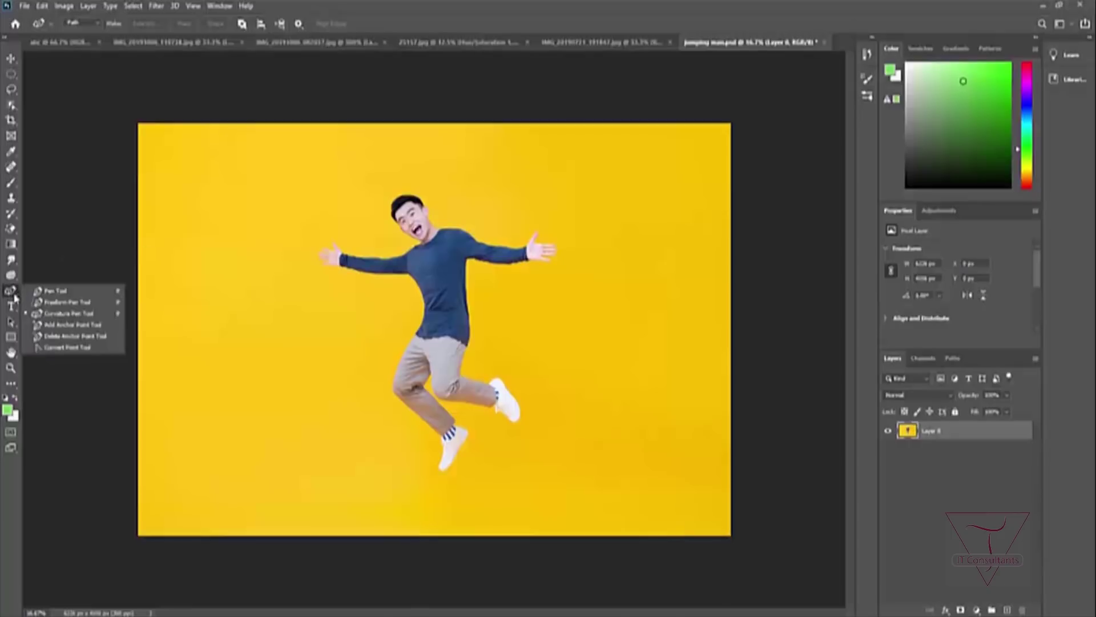
pyautogui.click(76, 336)
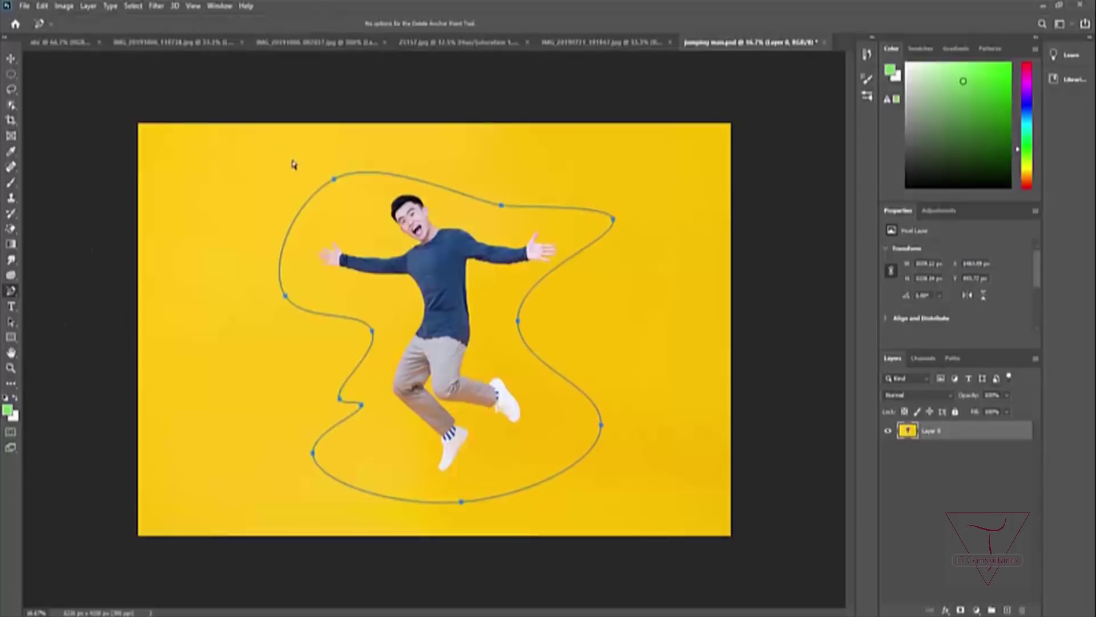
pyautogui.click(13, 292)
pyautogui.click(75, 336)
pyautogui.click(286, 297)
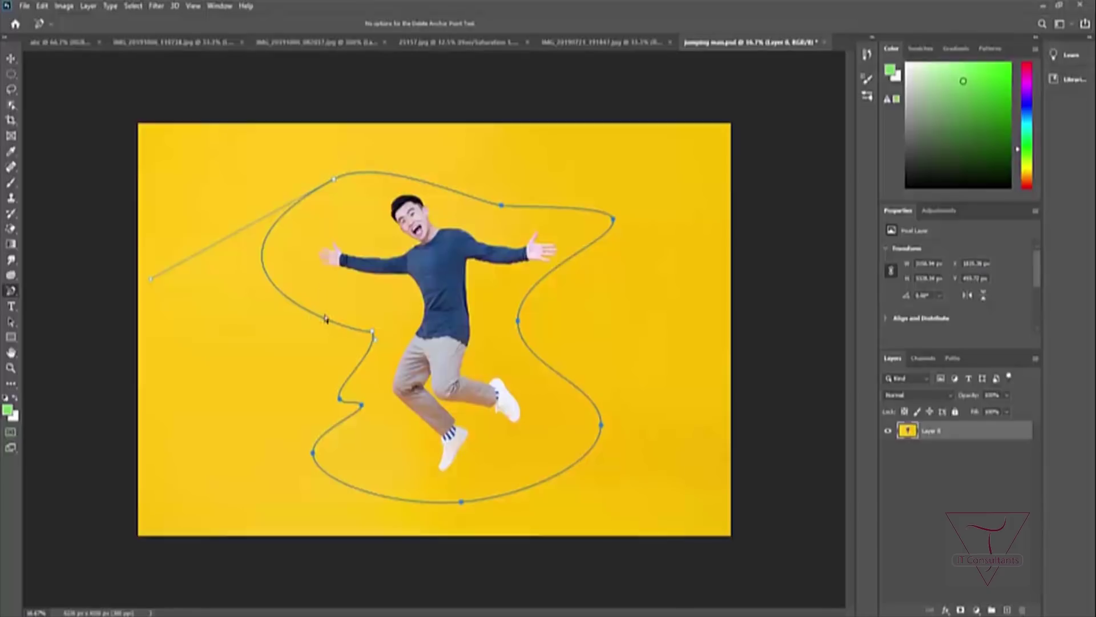
pyautogui.click(334, 181)
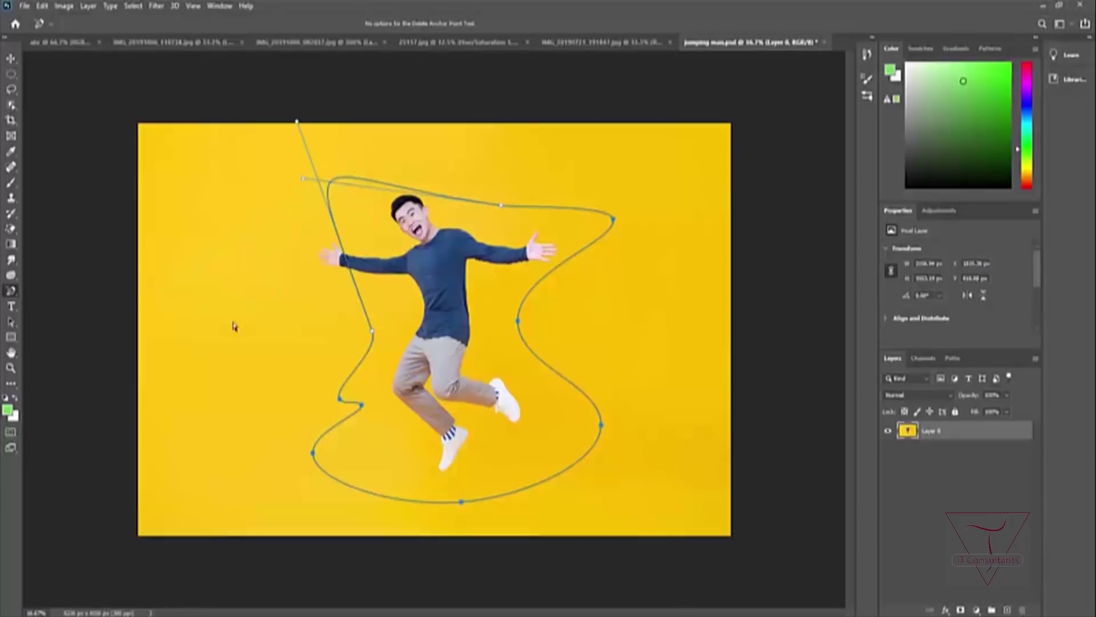
pyautogui.hotkey('ctrl', 'z')
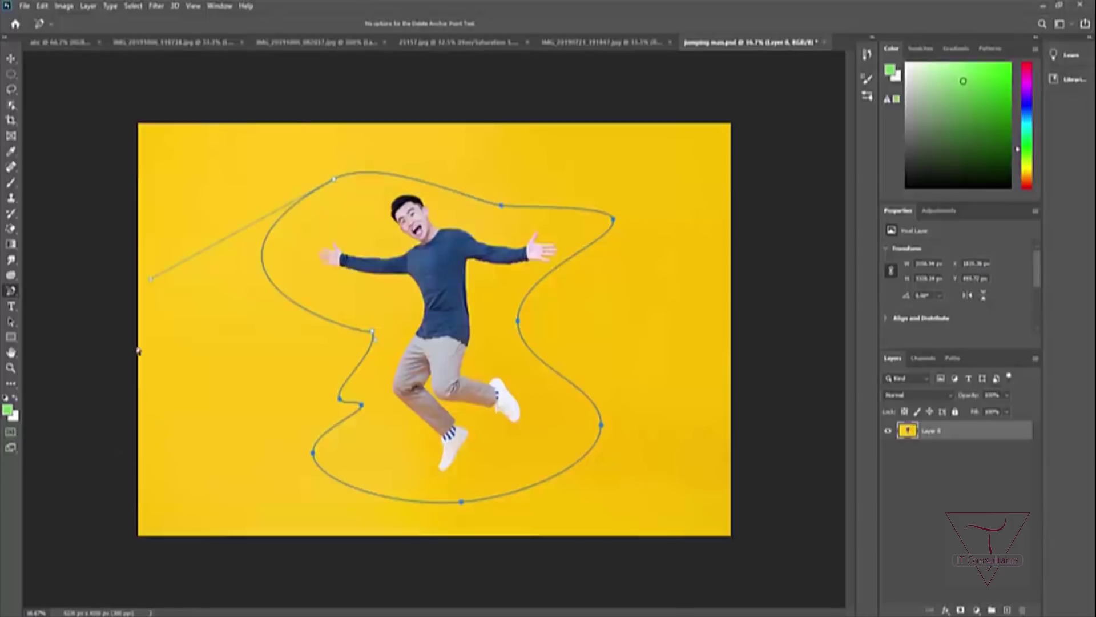
# Step: Add anchor points along the path's upper-left side and pull that side closer to the man's hand and head
pyautogui.moveTo(12, 291); pyautogui.dragTo(64, 327)
pyautogui.click(273, 283)
pyautogui.moveTo(272, 284); pyautogui.dragTo(317, 276)
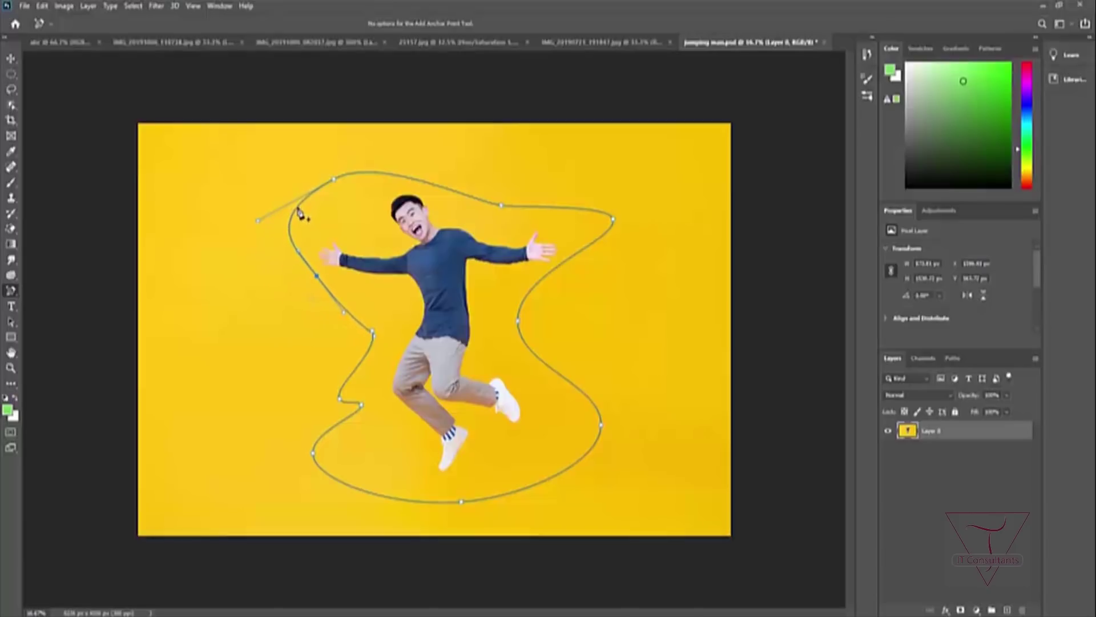
pyautogui.moveTo(294, 217); pyautogui.dragTo(321, 230)
pyautogui.moveTo(334, 181); pyautogui.dragTo(366, 200)
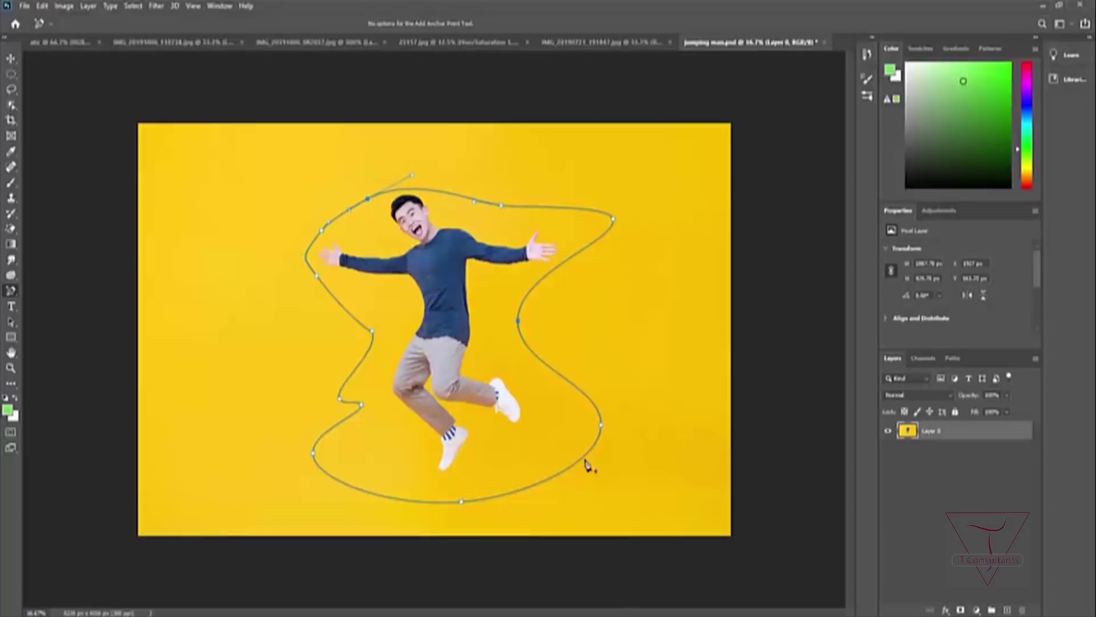
# Step: Add anchor points along the path's lower edge and pull both lower sides in close to the man's shoes and legs
pyautogui.click(557, 476)
pyautogui.moveTo(558, 476); pyautogui.dragTo(502, 446)
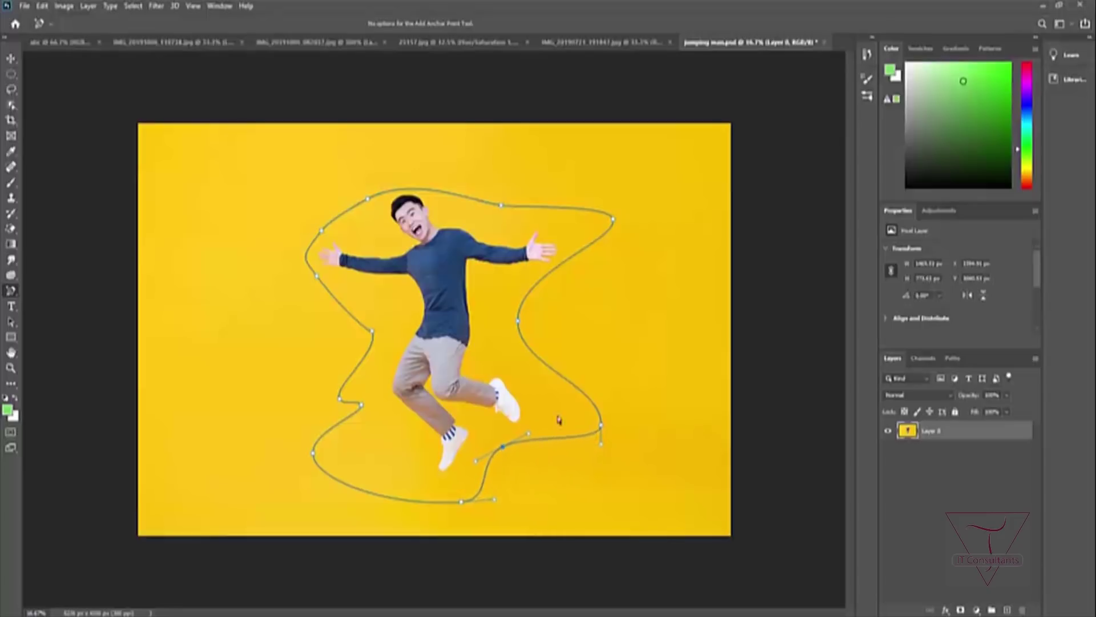
pyautogui.moveTo(601, 425); pyautogui.dragTo(539, 410)
pyautogui.moveTo(335, 475); pyautogui.dragTo(391, 447)
pyautogui.moveTo(314, 453); pyautogui.dragTo(393, 426)
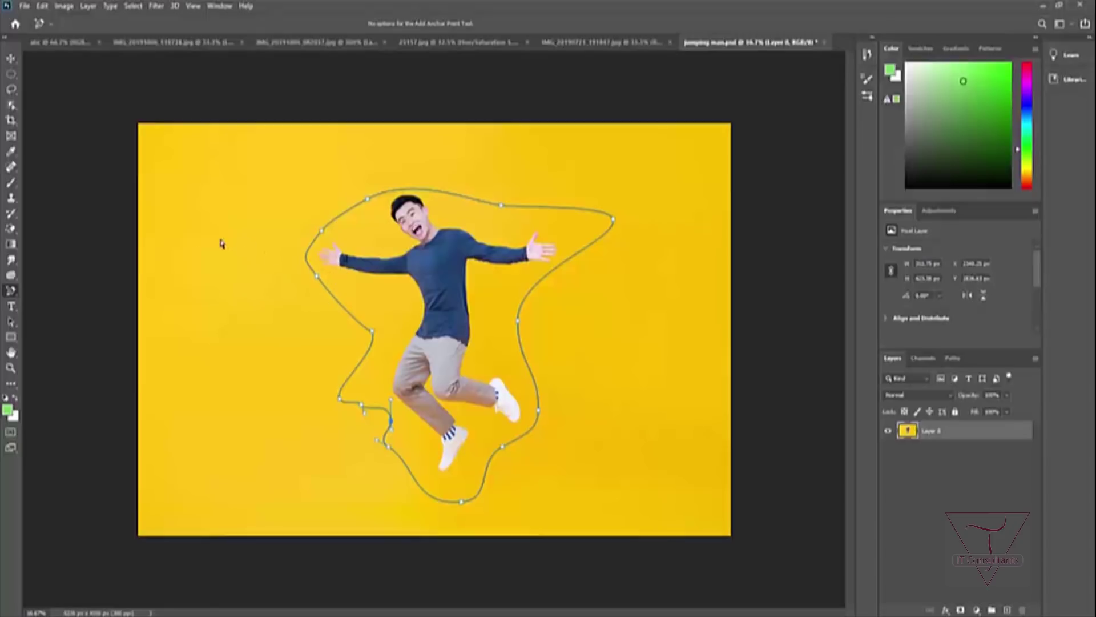
# Step: Reshape the curves beside the man's waist and raised shoe by pulling new direction handles with the Convert Point tool
pyautogui.rightClick(9, 292)
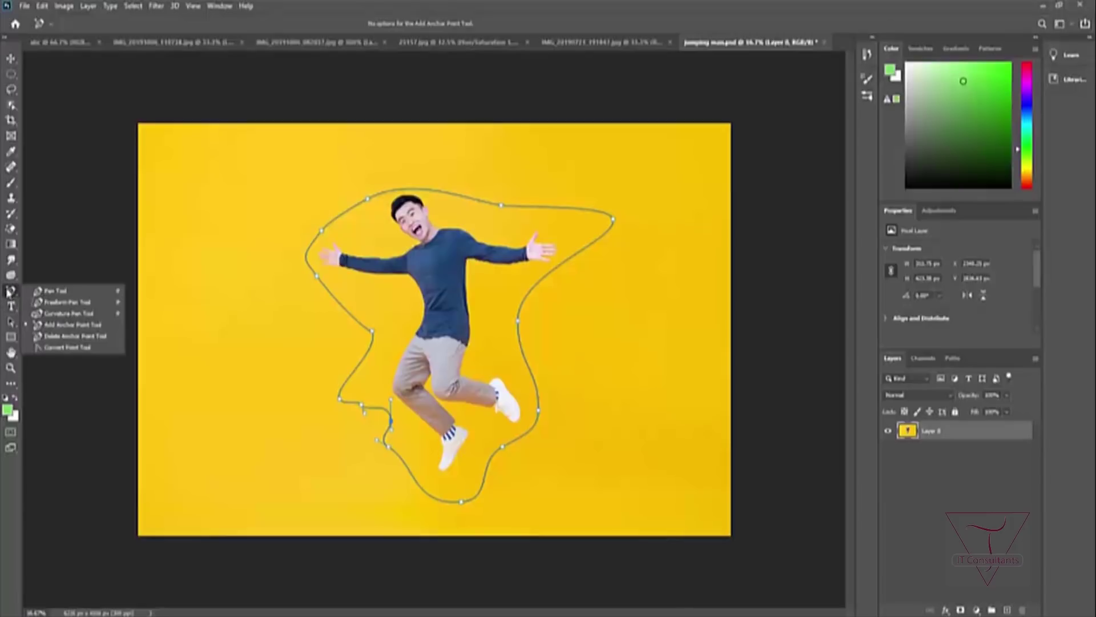
pyautogui.click(85, 349)
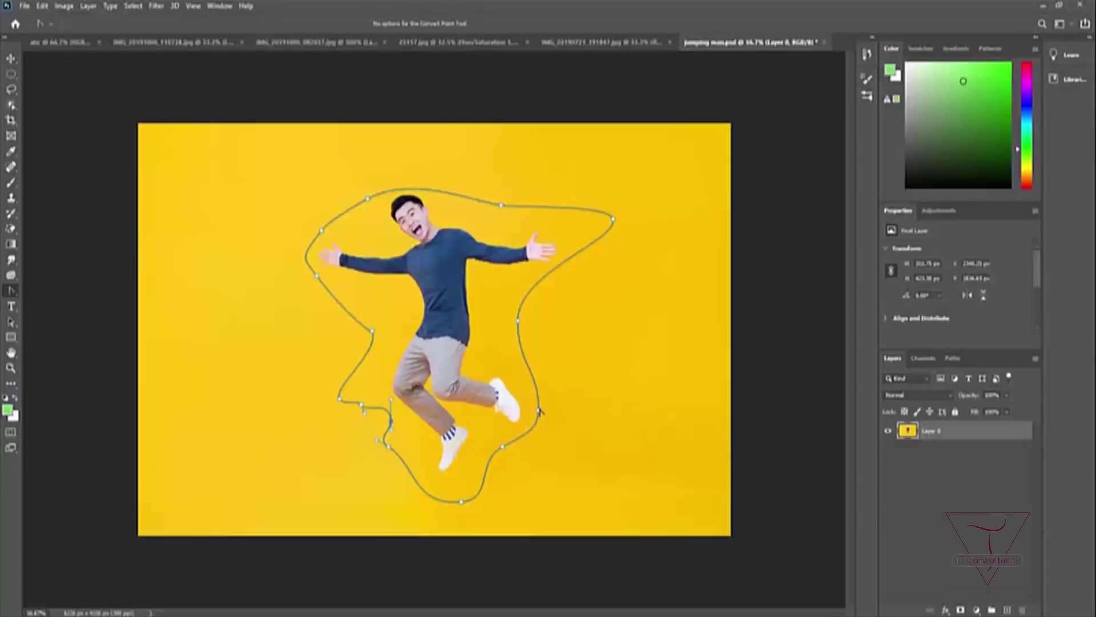
pyautogui.moveTo(539, 411); pyautogui.dragTo(543, 433)
pyautogui.moveTo(517, 323); pyautogui.dragTo(551, 356)
pyautogui.moveTo(372, 333); pyautogui.dragTo(408, 276)
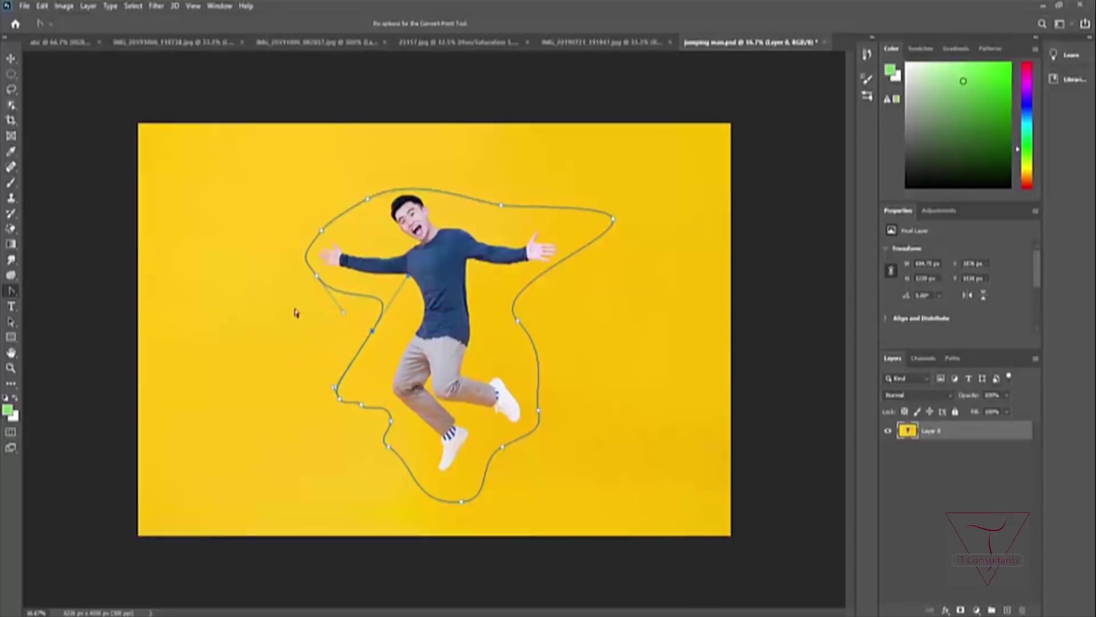
pyautogui.click(14, 291)
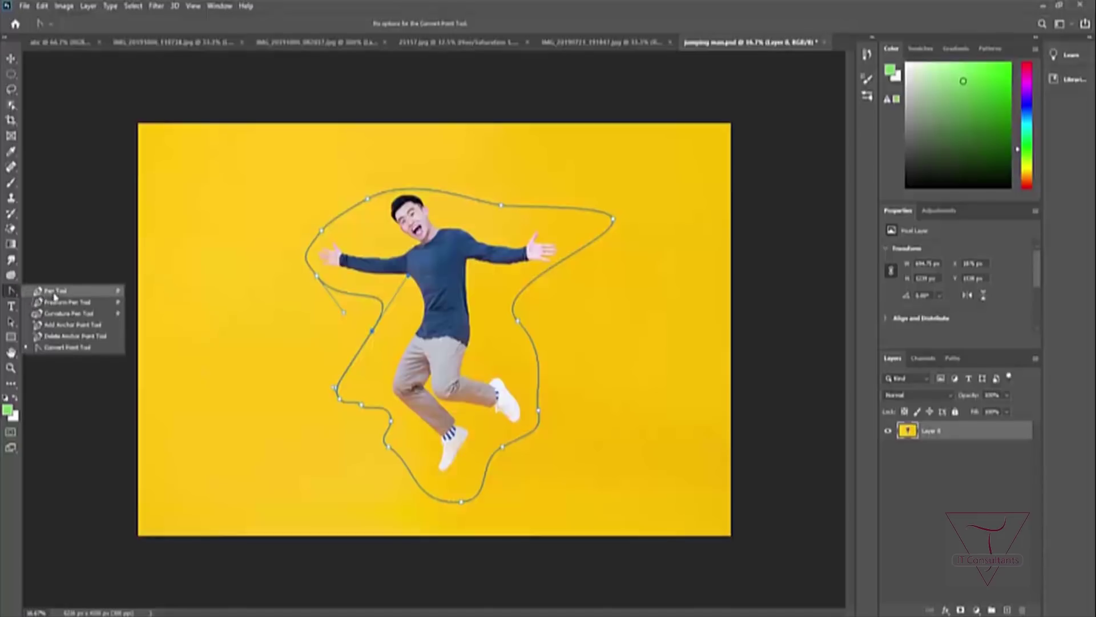
pyautogui.click(86, 349)
pyautogui.click(75, 327)
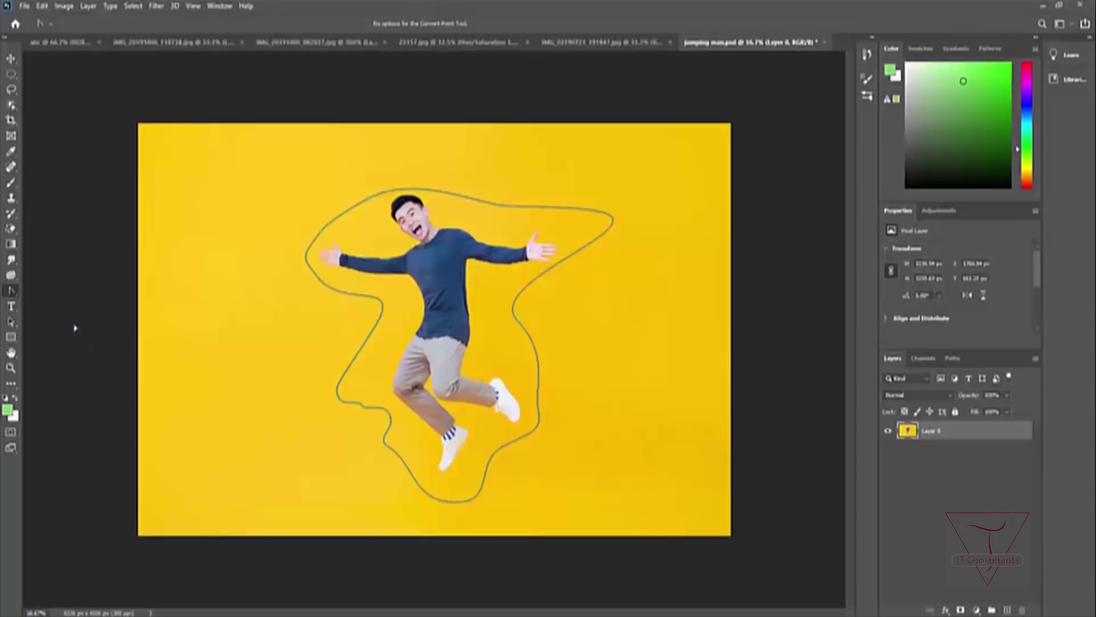
pyautogui.rightClick(12, 291)
pyautogui.click(51, 290)
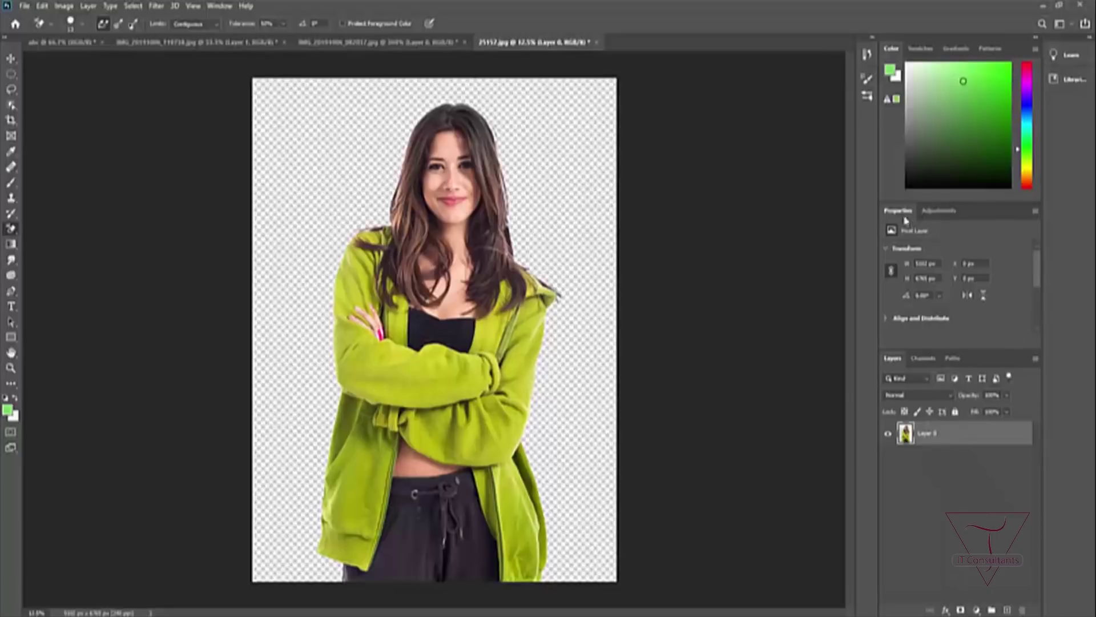
# Step: Add a Hue/Saturation adjustment layer above the woman's photo and target the Yellows range by sampling her green hoodie
pyautogui.click(943, 212)
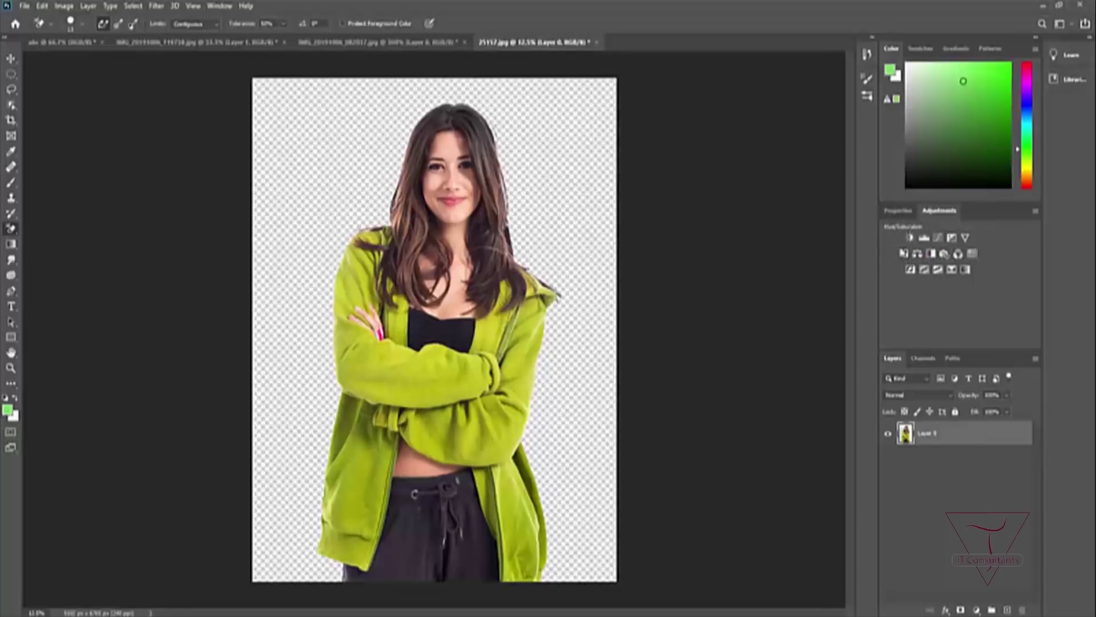
pyautogui.click(903, 254)
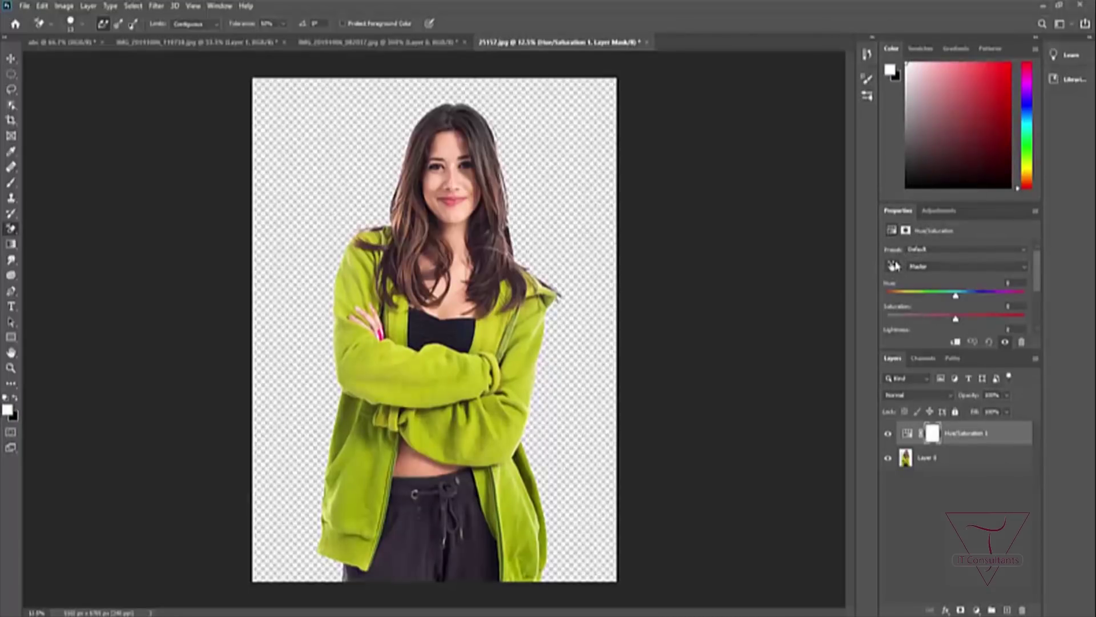
pyautogui.click(894, 268)
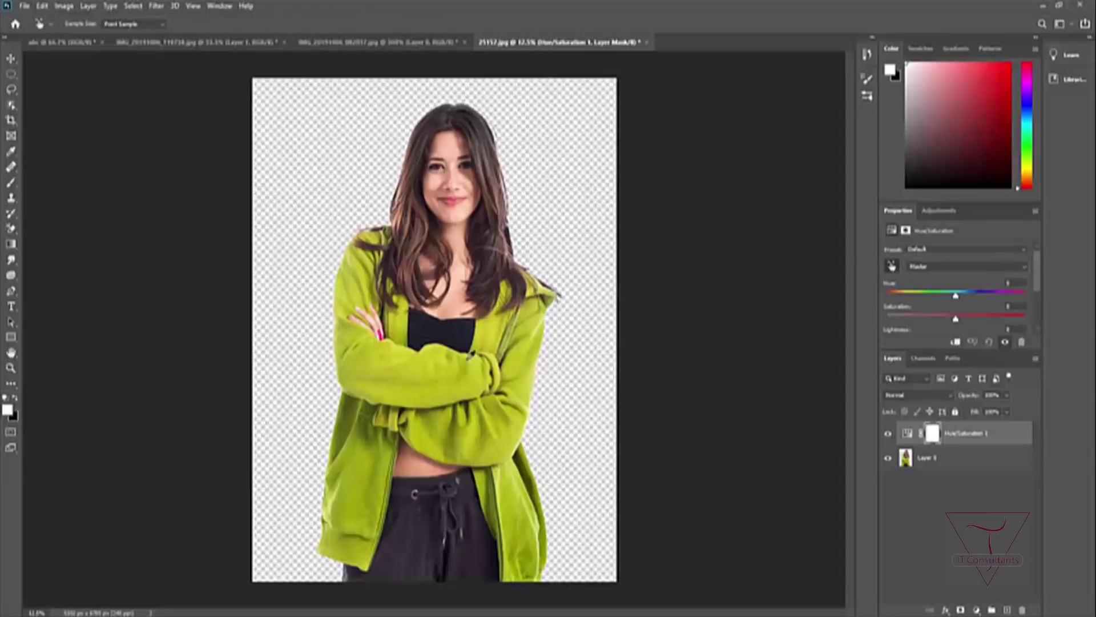
pyautogui.click(466, 369)
# Step: Shift the Yellows hue to turn the hoodie red, with saturation at -4 and lightness at +2
pyautogui.moveTo(957, 294); pyautogui.dragTo(923, 297)
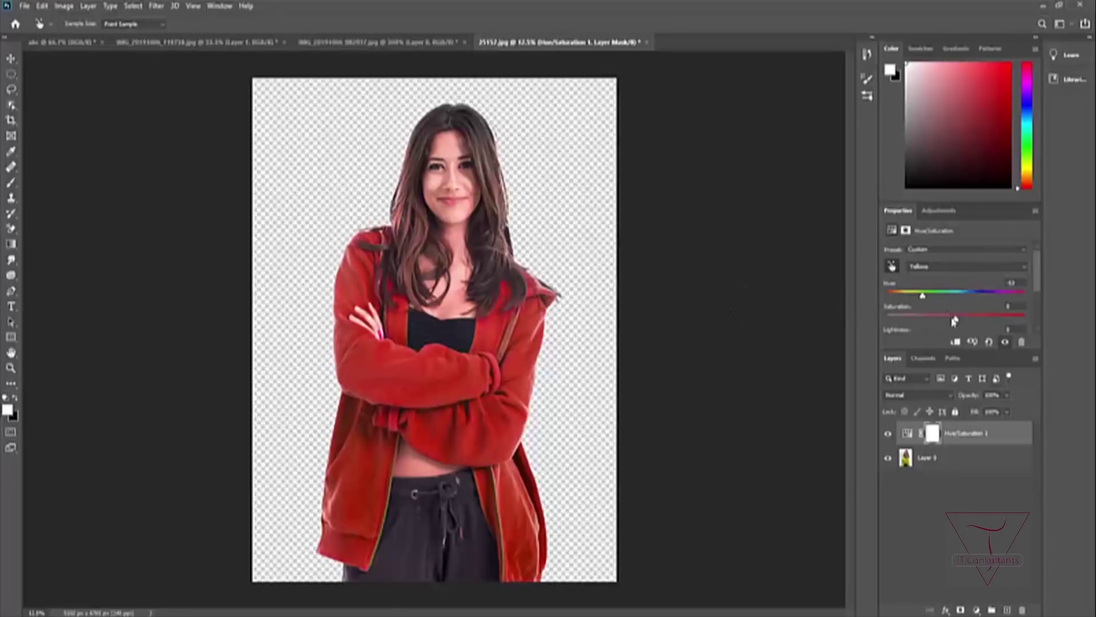
pyautogui.moveTo(961, 321)
pyautogui.mouseDown()
pyautogui.moveTo(922, 323)
pyautogui.moveTo(957, 325)
pyautogui.mouseUp()
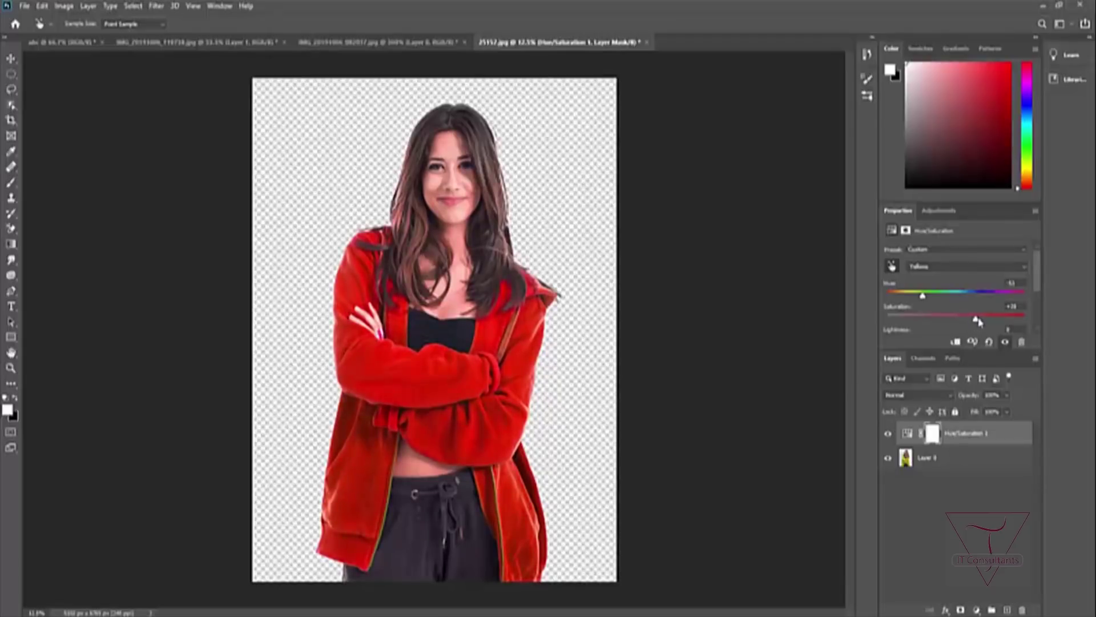
pyautogui.moveTo(978, 322); pyautogui.dragTo(943, 320)
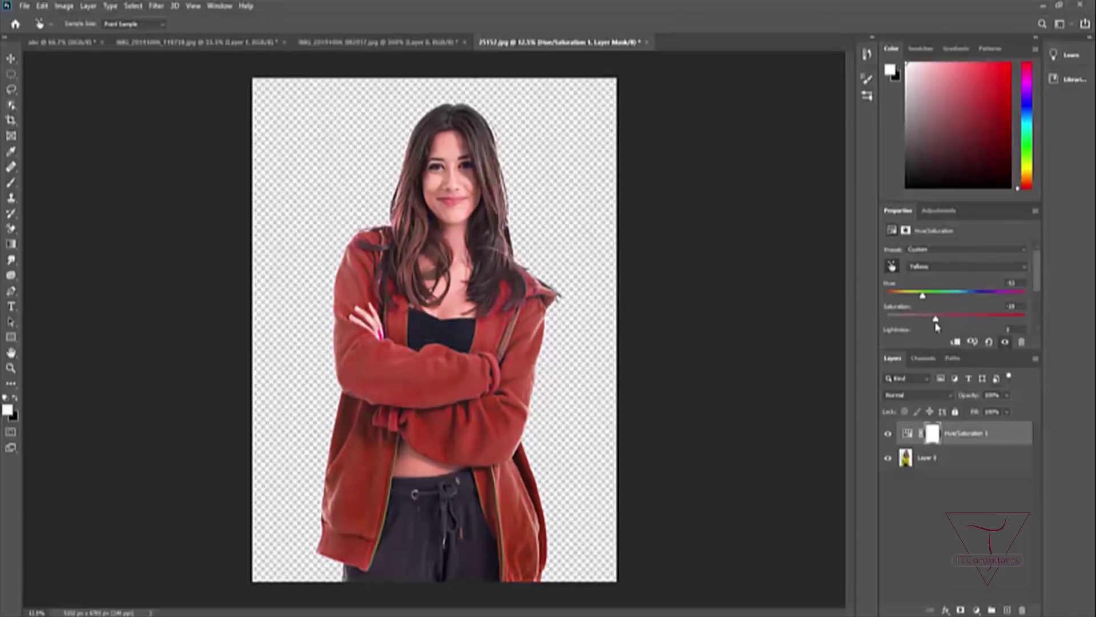
pyautogui.moveTo(951, 321); pyautogui.dragTo(953, 320)
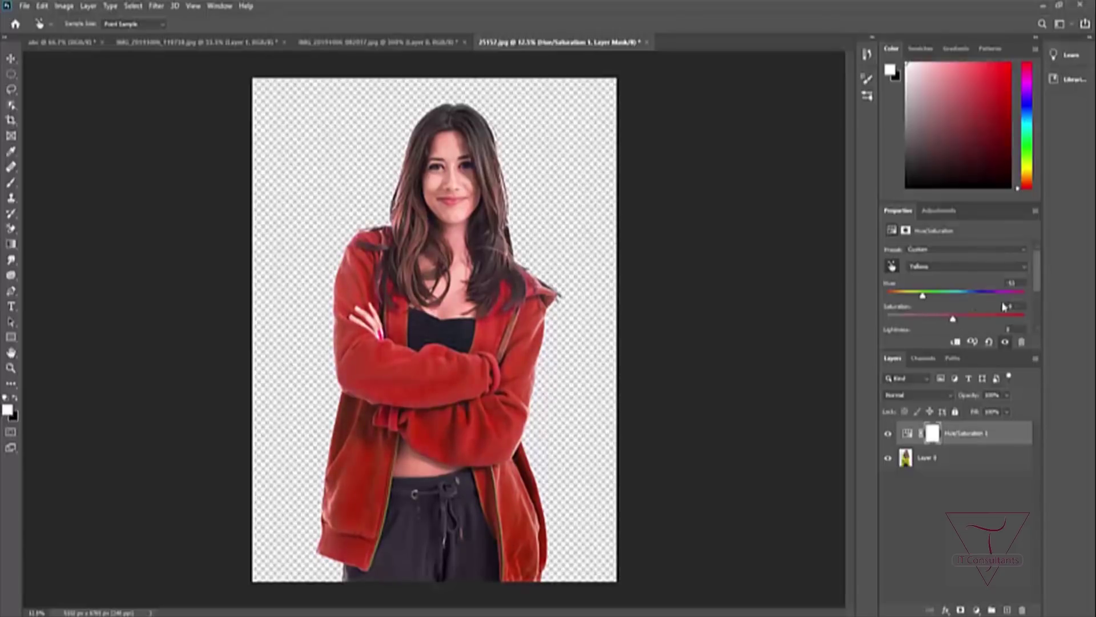
pyautogui.moveTo(1038, 282); pyautogui.dragTo(982, 298)
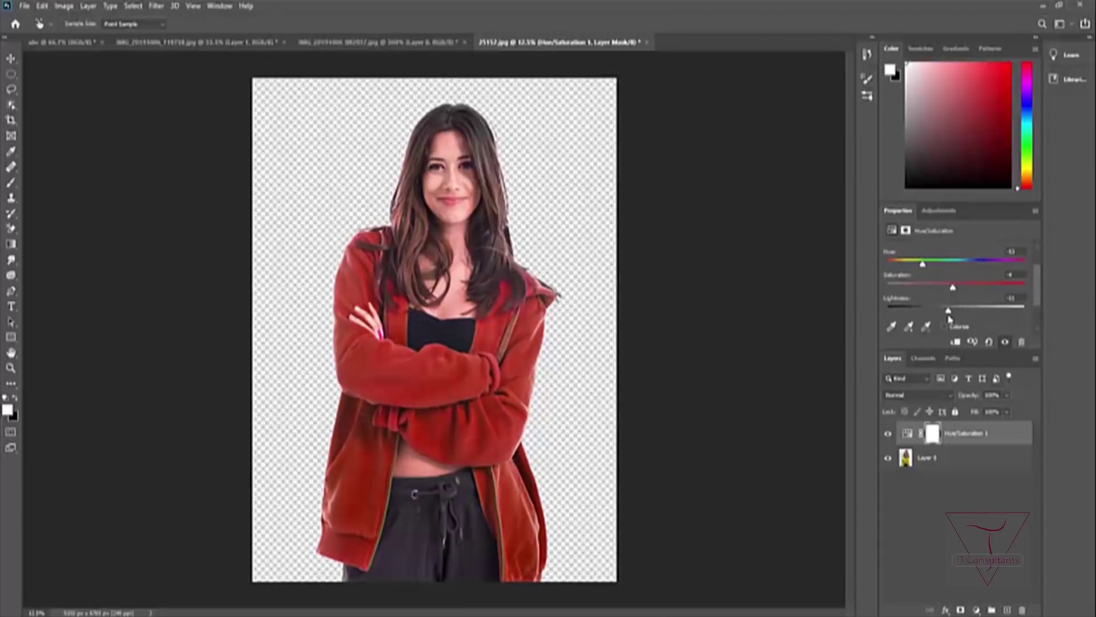
pyautogui.moveTo(950, 311); pyautogui.dragTo(959, 314)
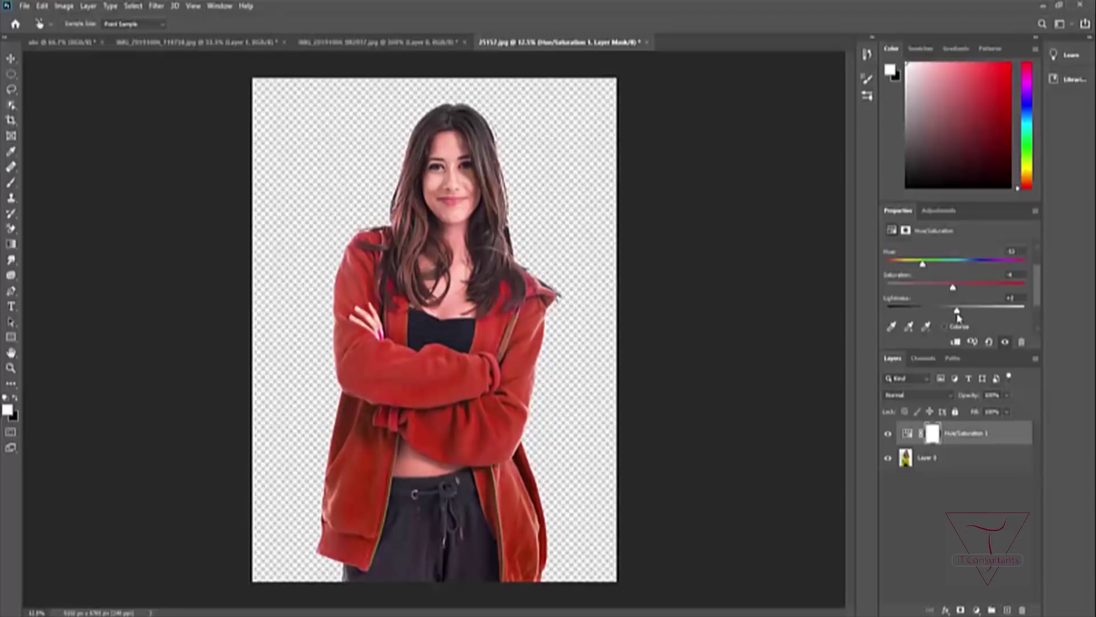
# Step: Shift the Yellows hue further to turn the hoodie magenta and lower the saturation to -37
pyautogui.moveTo(924, 265); pyautogui.dragTo(912, 266)
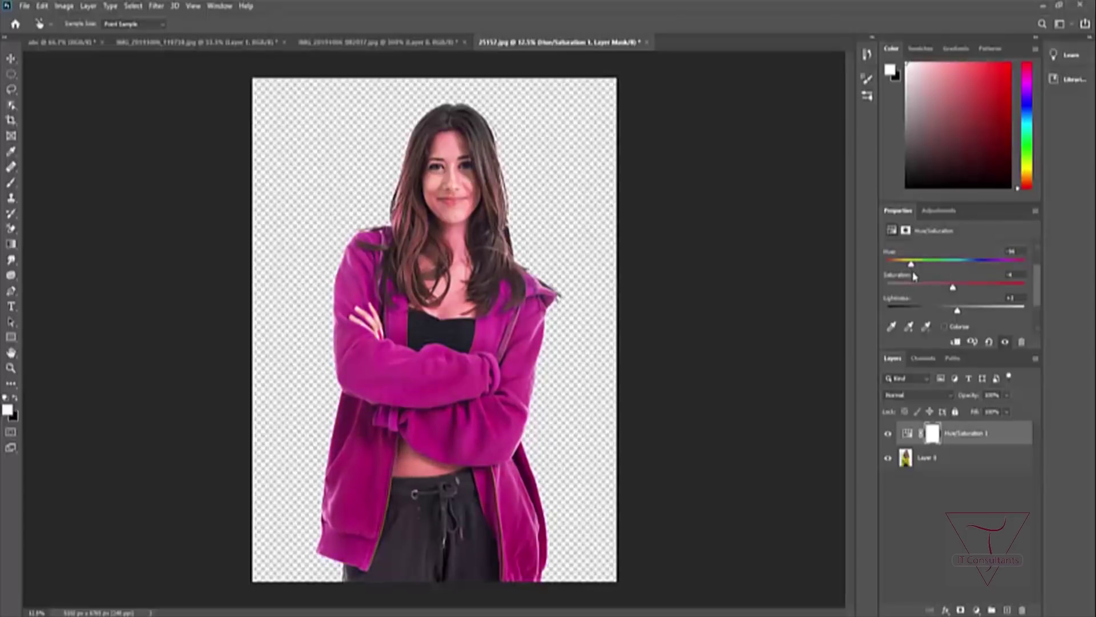
pyautogui.moveTo(916, 270)
pyautogui.mouseDown()
pyautogui.moveTo(958, 268)
pyautogui.moveTo(909, 266)
pyautogui.mouseUp()
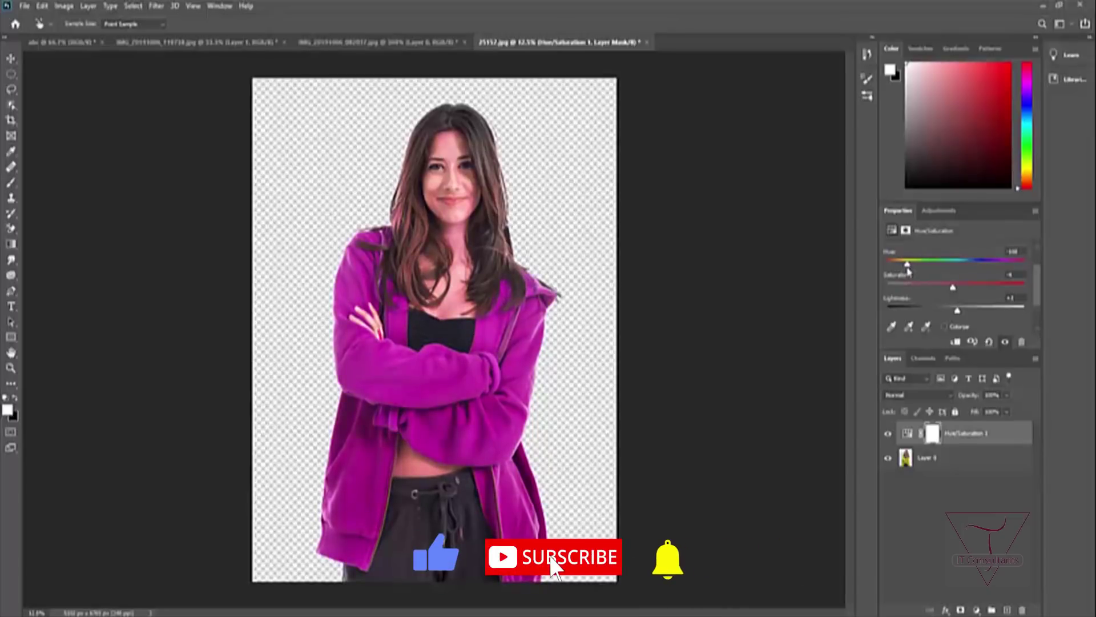
pyautogui.moveTo(911, 272)
pyautogui.mouseDown()
pyautogui.moveTo(951, 269)
pyautogui.moveTo(923, 269)
pyautogui.moveTo(914, 257)
pyautogui.mouseUp()
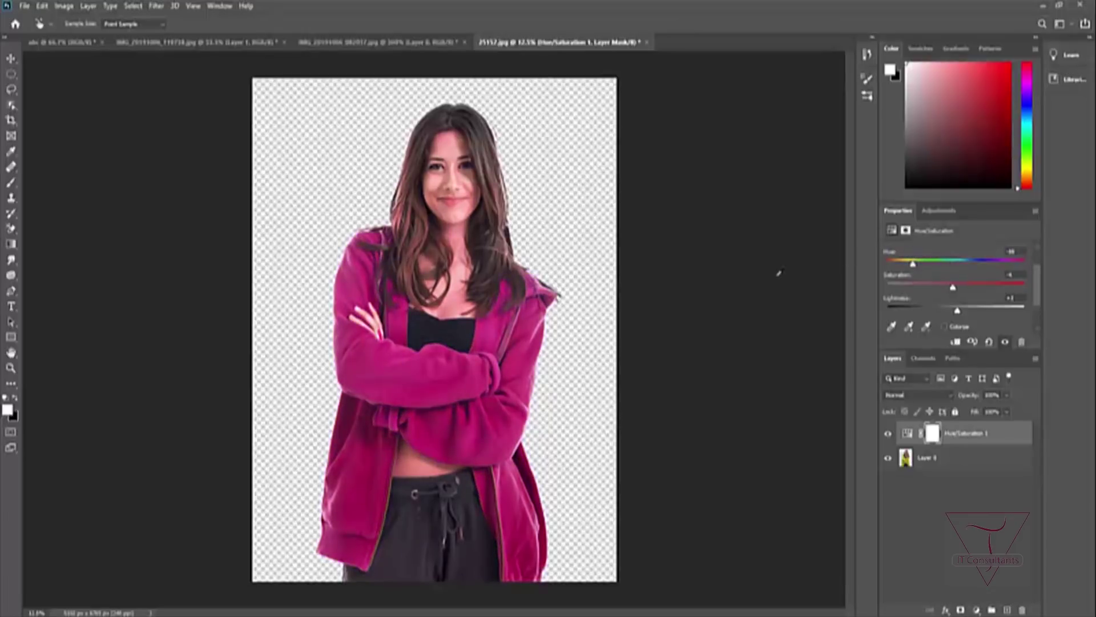
pyautogui.moveTo(954, 290); pyautogui.dragTo(930, 287)
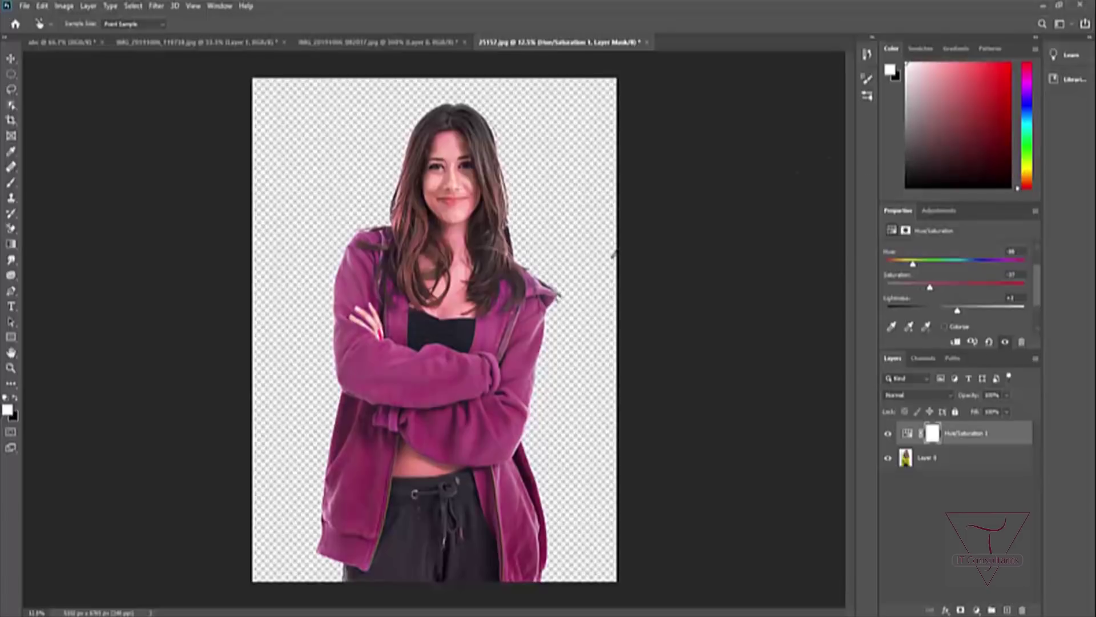